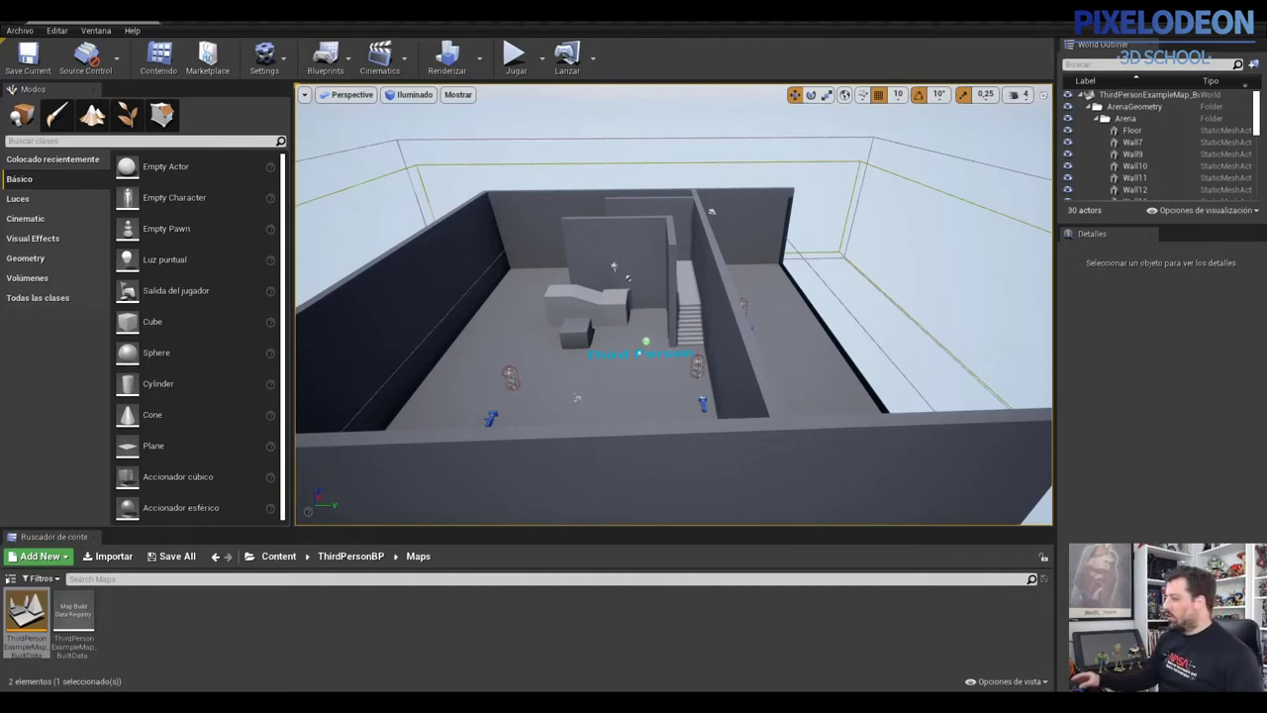
# - Test-play the level, running the character to collect pickups, then return to editing
pyautogui.click(510, 59)
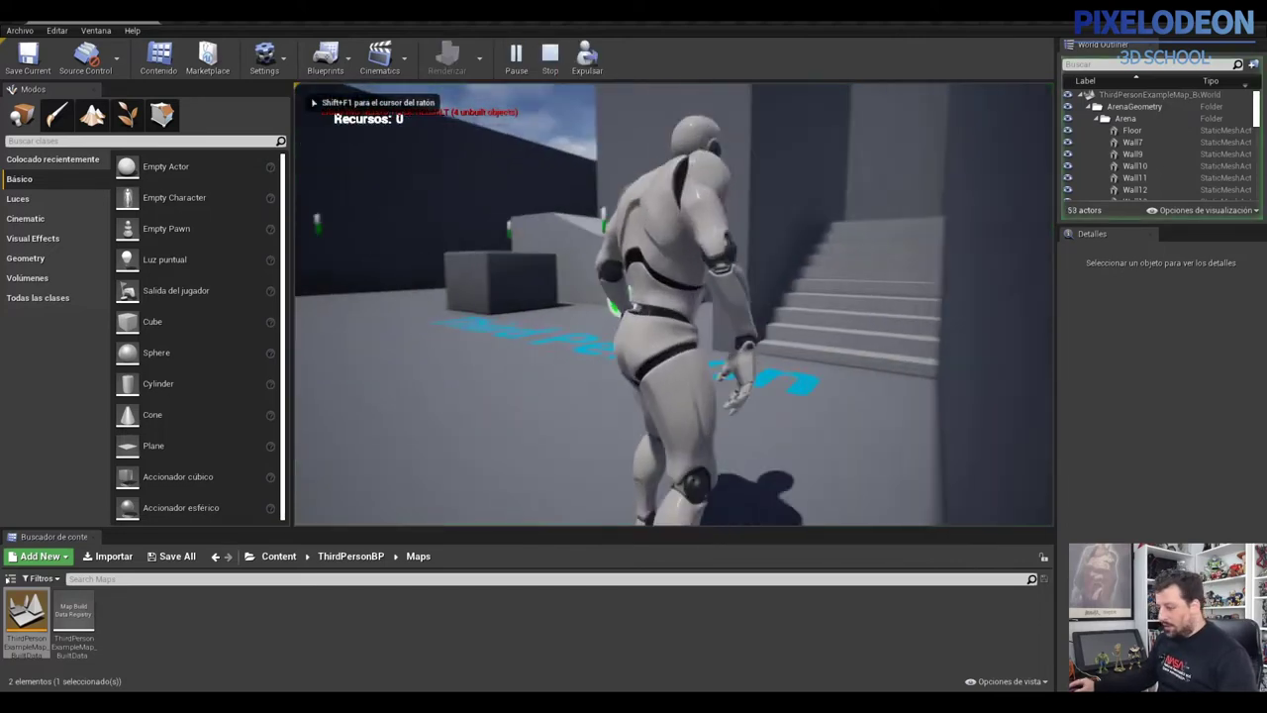
pyautogui.press('w')
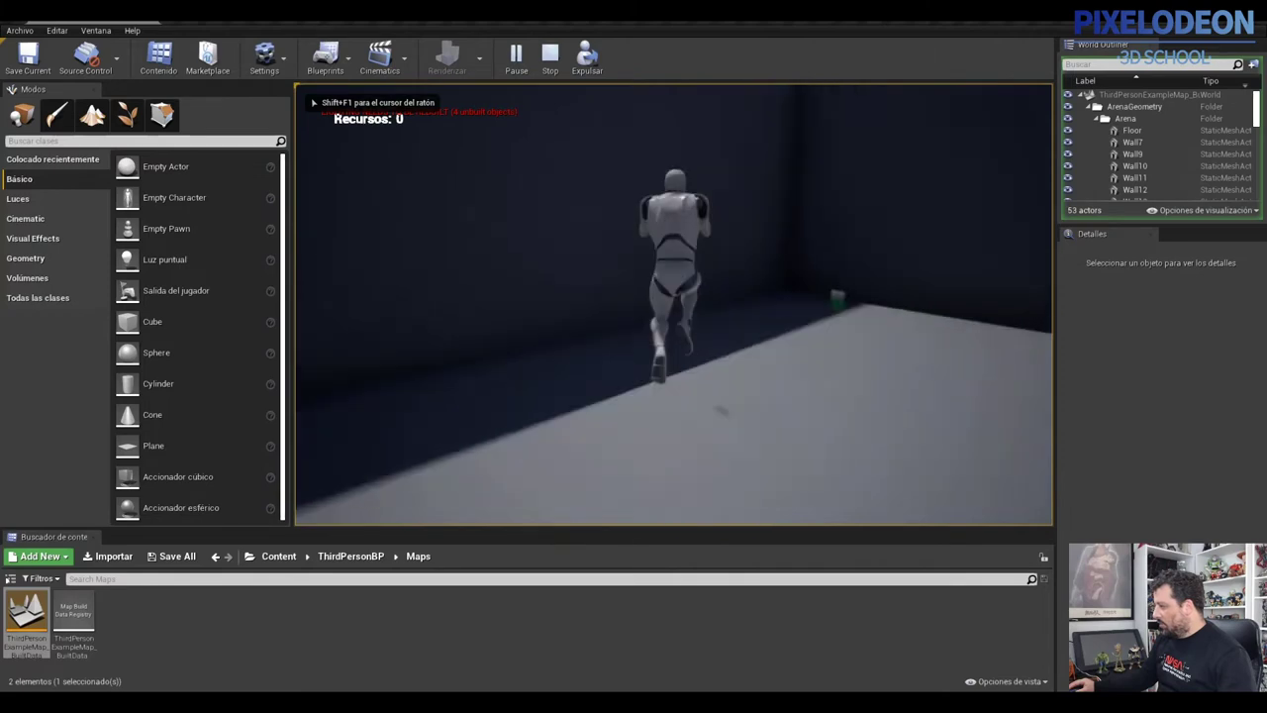
pyautogui.press('w')
pyautogui.press('w')
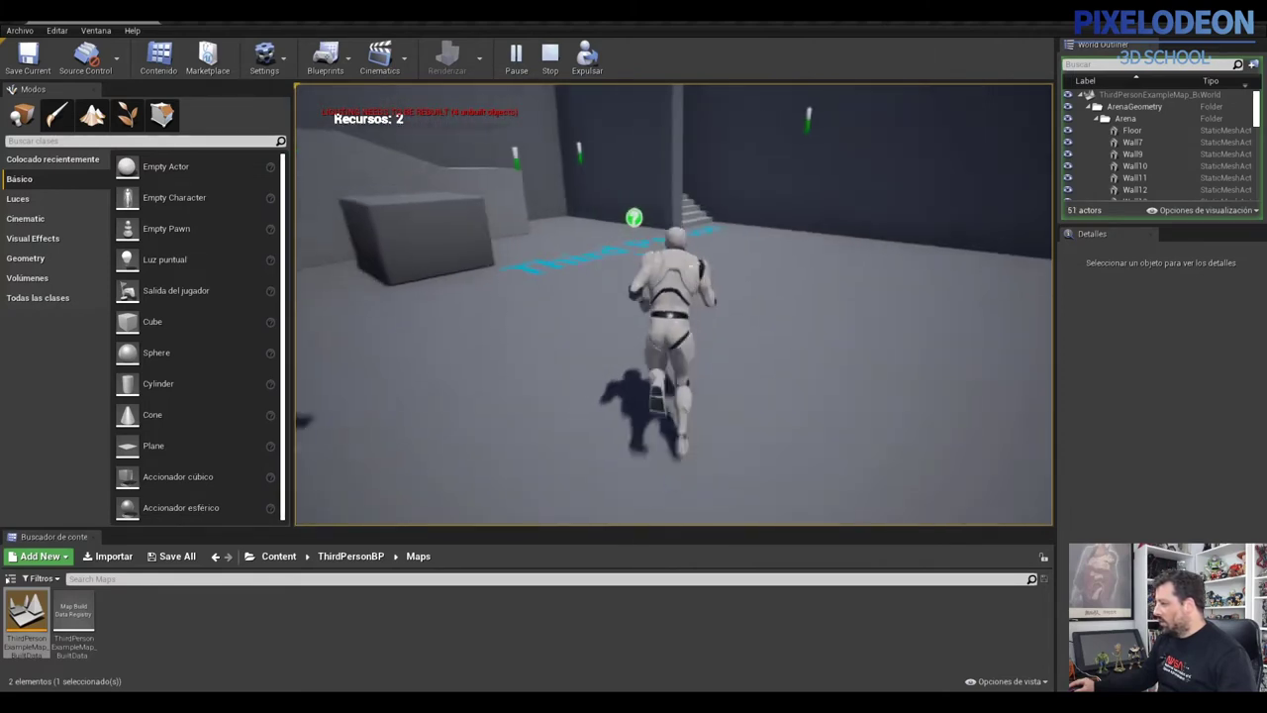
pyautogui.press('Escape')
pyautogui.scroll(-3, 800, 391)
pyautogui.moveTo(897, 326)
pyautogui.mouseDown(button='right')
pyautogui.moveTo(934, 317)
pyautogui.moveTo(752, 350)
pyautogui.mouseUp(button='right')
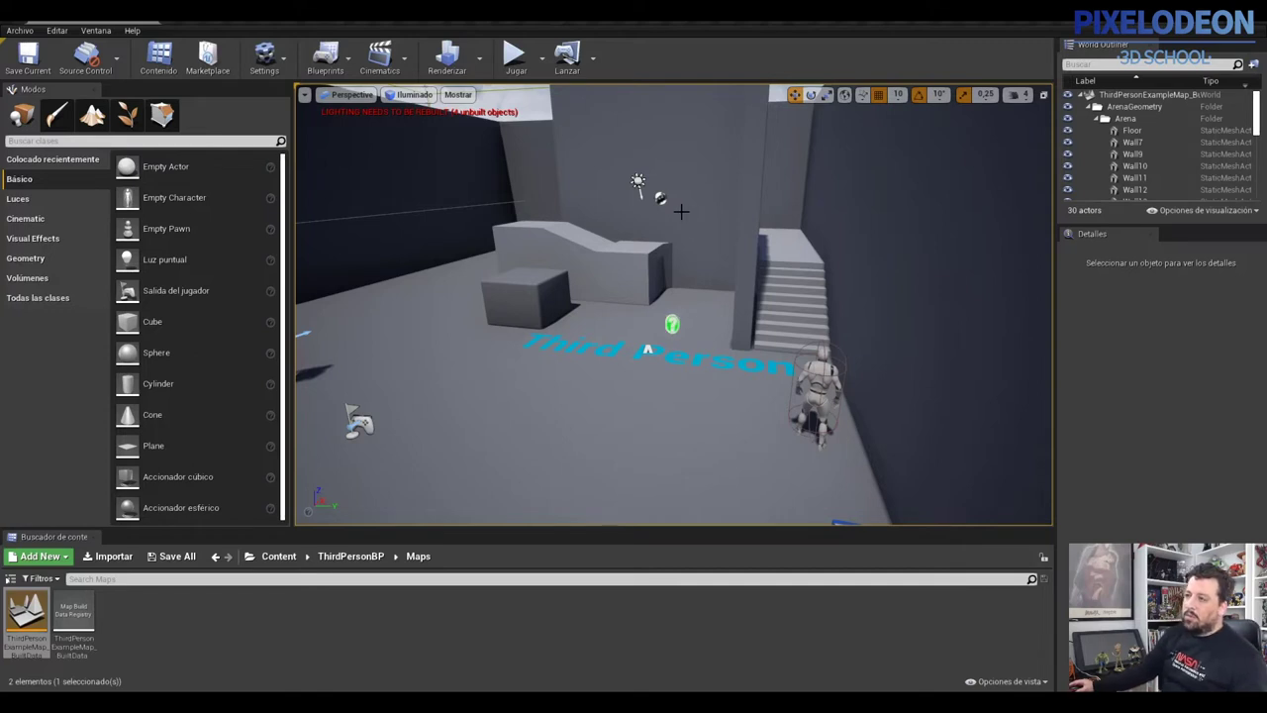
# - Run another brief test play, then fly the editor view toward the staircase
pyautogui.click(515, 54)
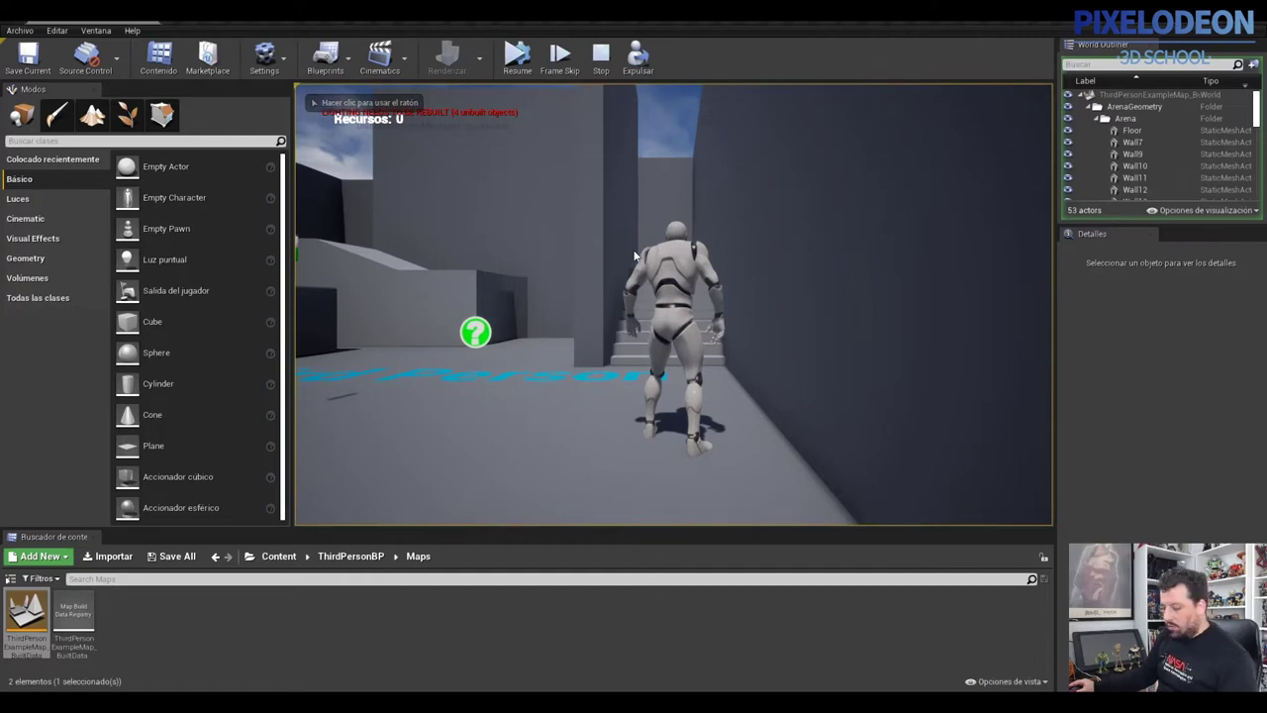
pyautogui.click(625, 296)
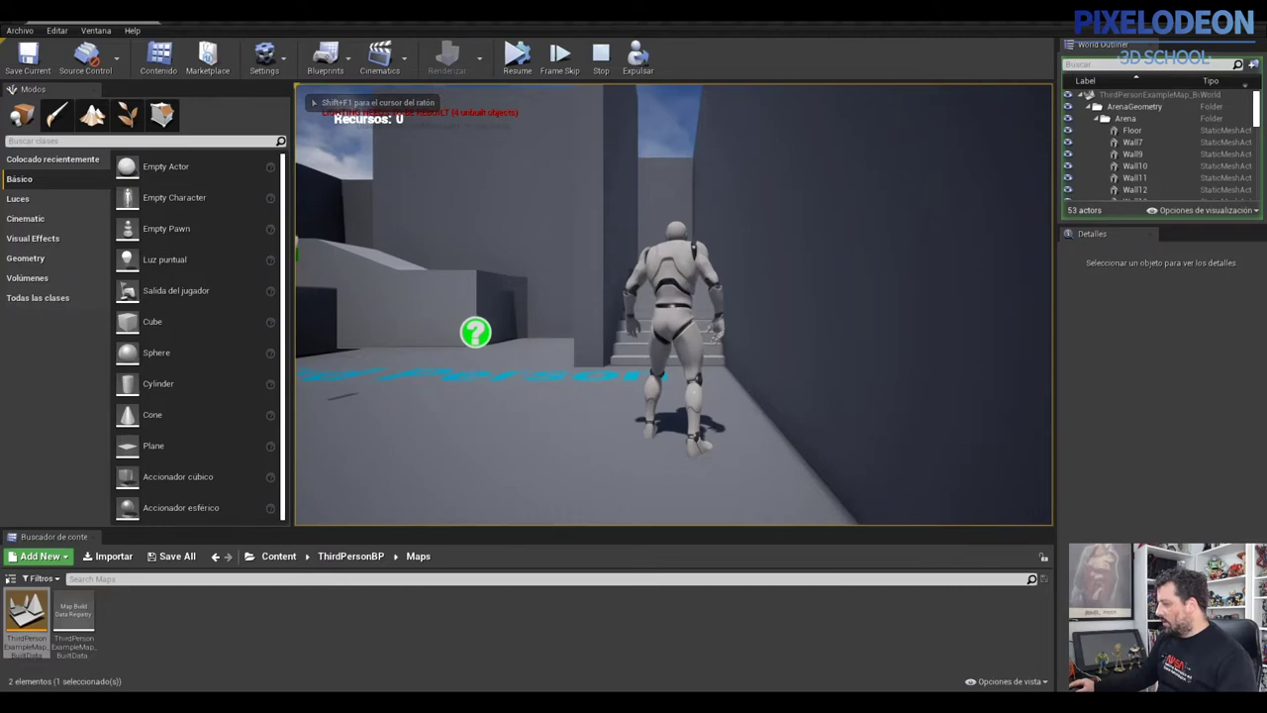
pyautogui.press('Escape')
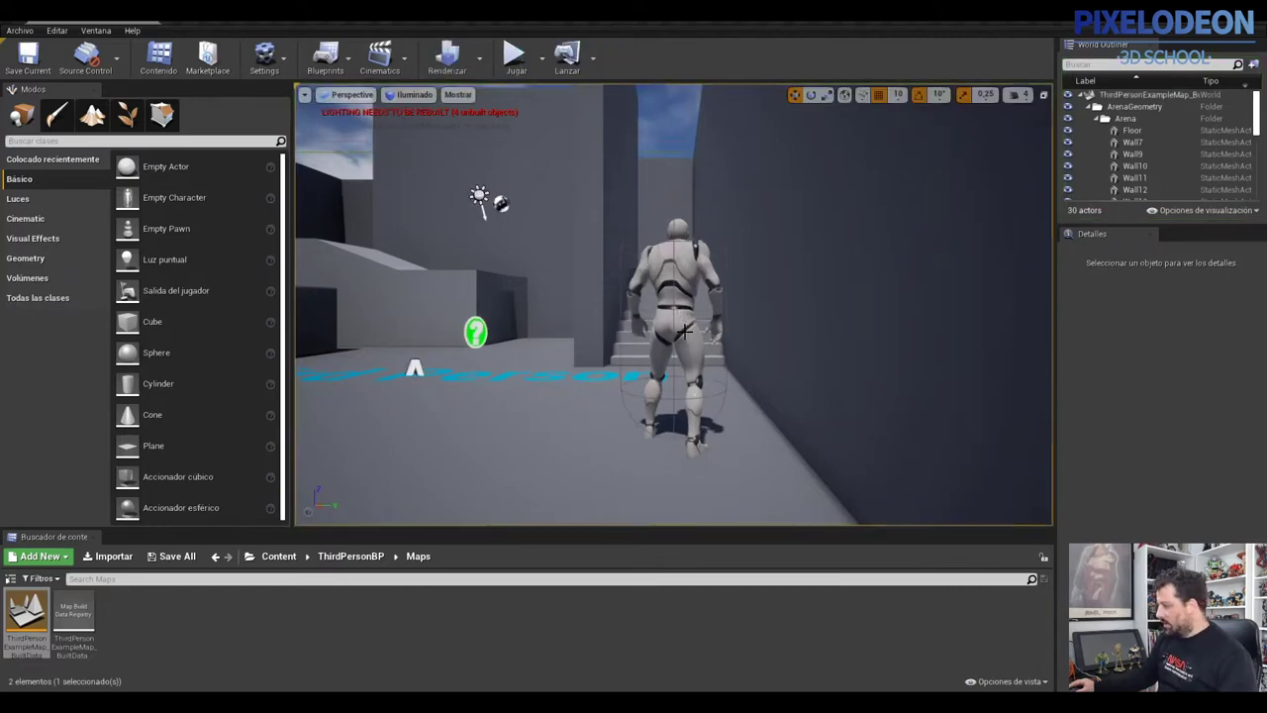
pyautogui.moveTo(671, 309); pyautogui.dragTo(412, 303, button='right')
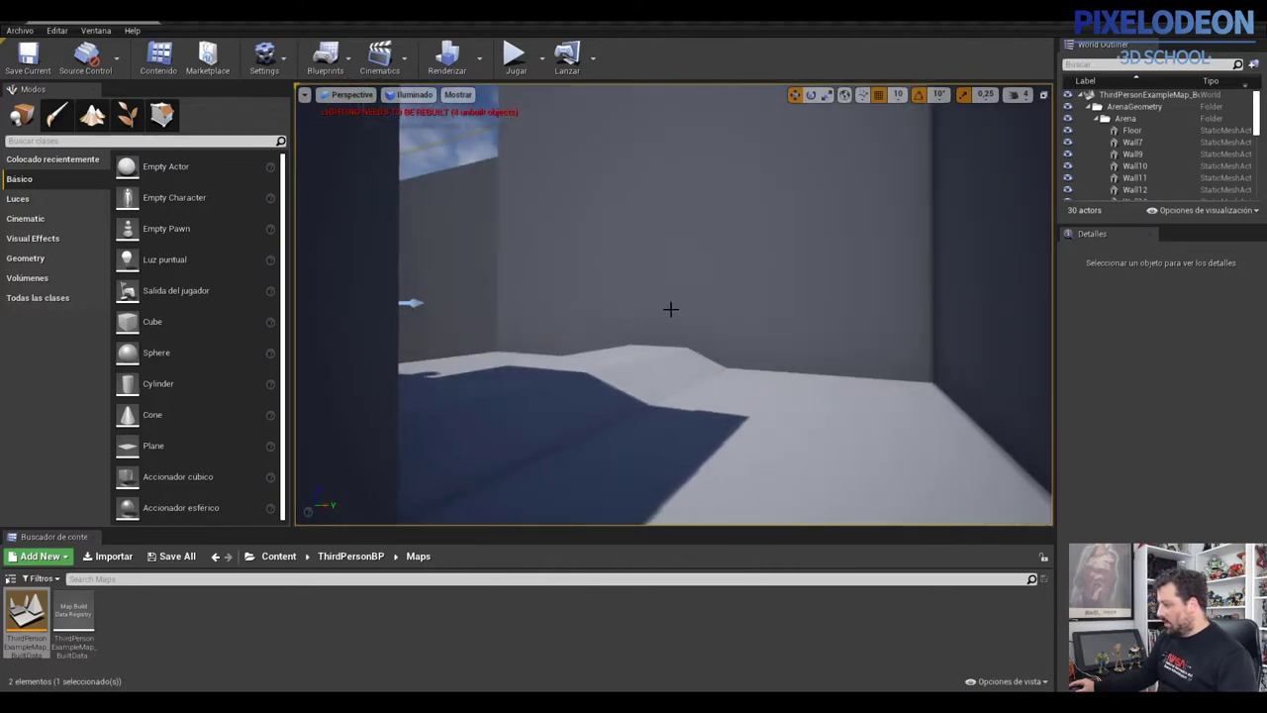
# - Play the level again, running the character up the stairs and through the corridor
pyautogui.click(515, 55)
pyautogui.click(675, 243)
pyautogui.press('w')
pyautogui.press('w')
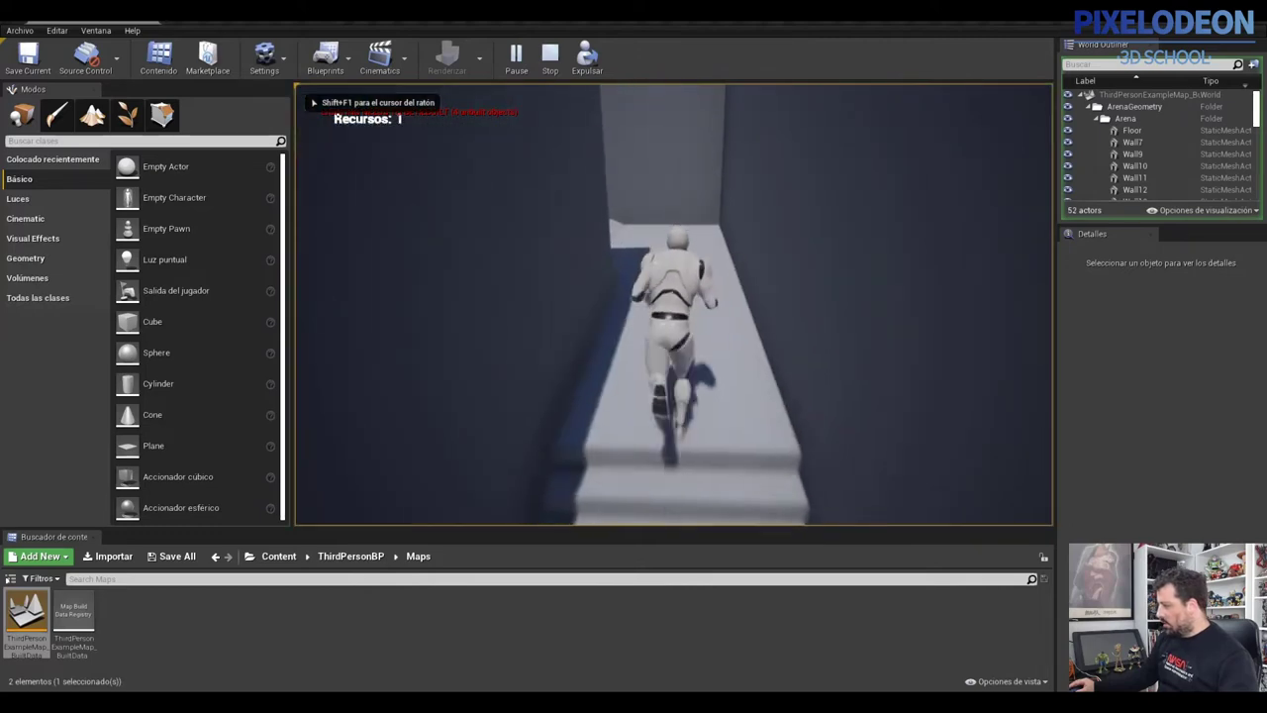
pyautogui.press('w')
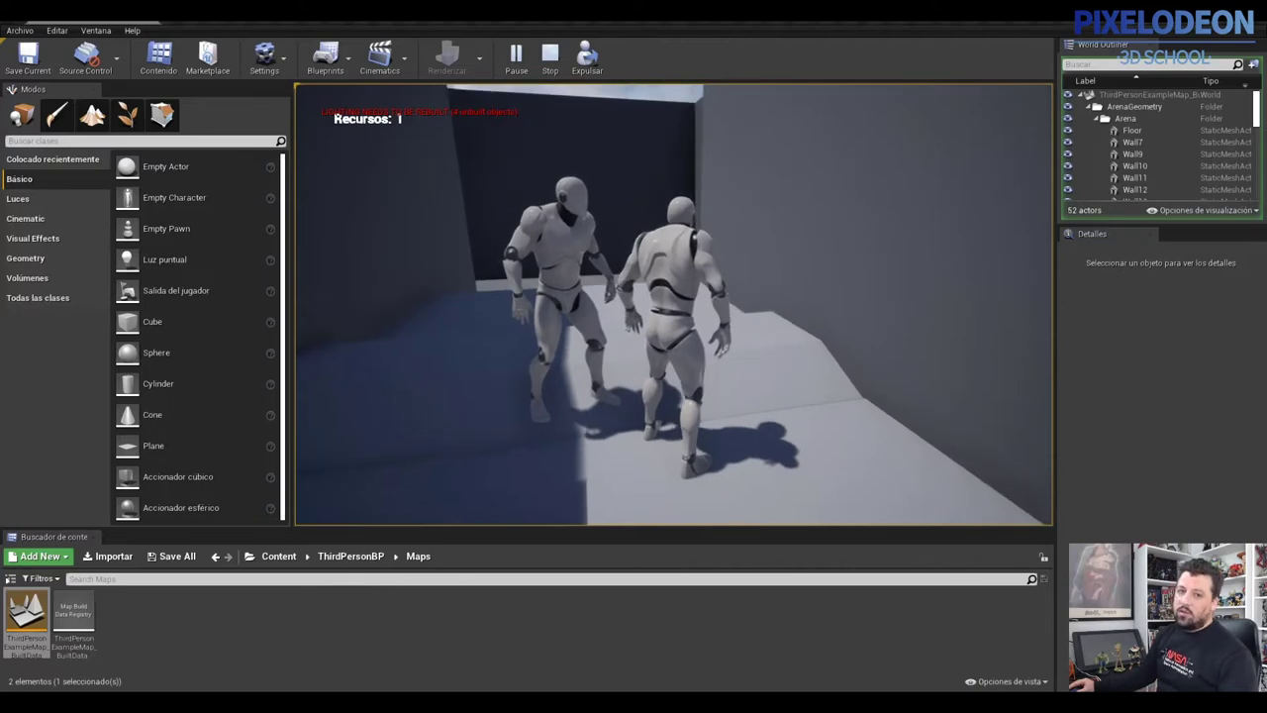
pyautogui.press('w')
pyautogui.press('w')
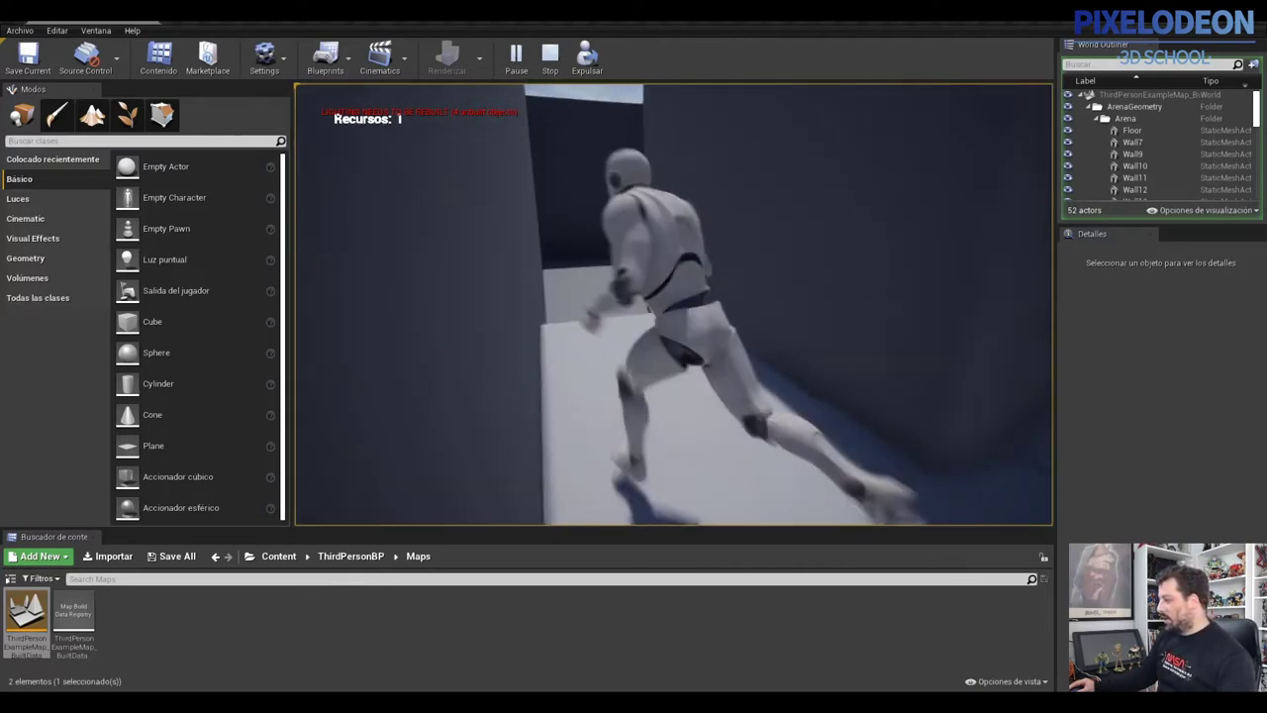
pyautogui.press('Escape')
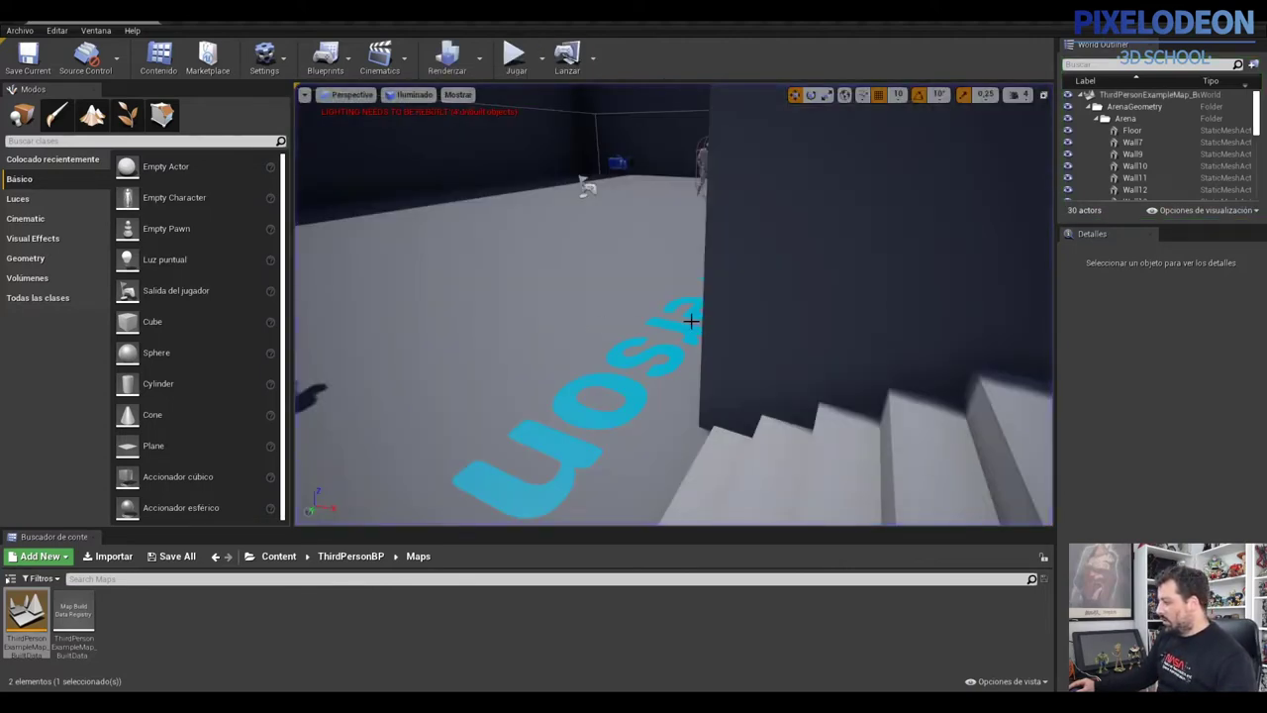
# - Look over the staircase, walls and corridor in the editor view, then run a quick test play
pyautogui.moveTo(548, 314)
pyautogui.mouseDown()
pyautogui.moveTo(604, 267)
pyautogui.moveTo(594, 317)
pyautogui.moveTo(614, 297)
pyautogui.mouseUp()
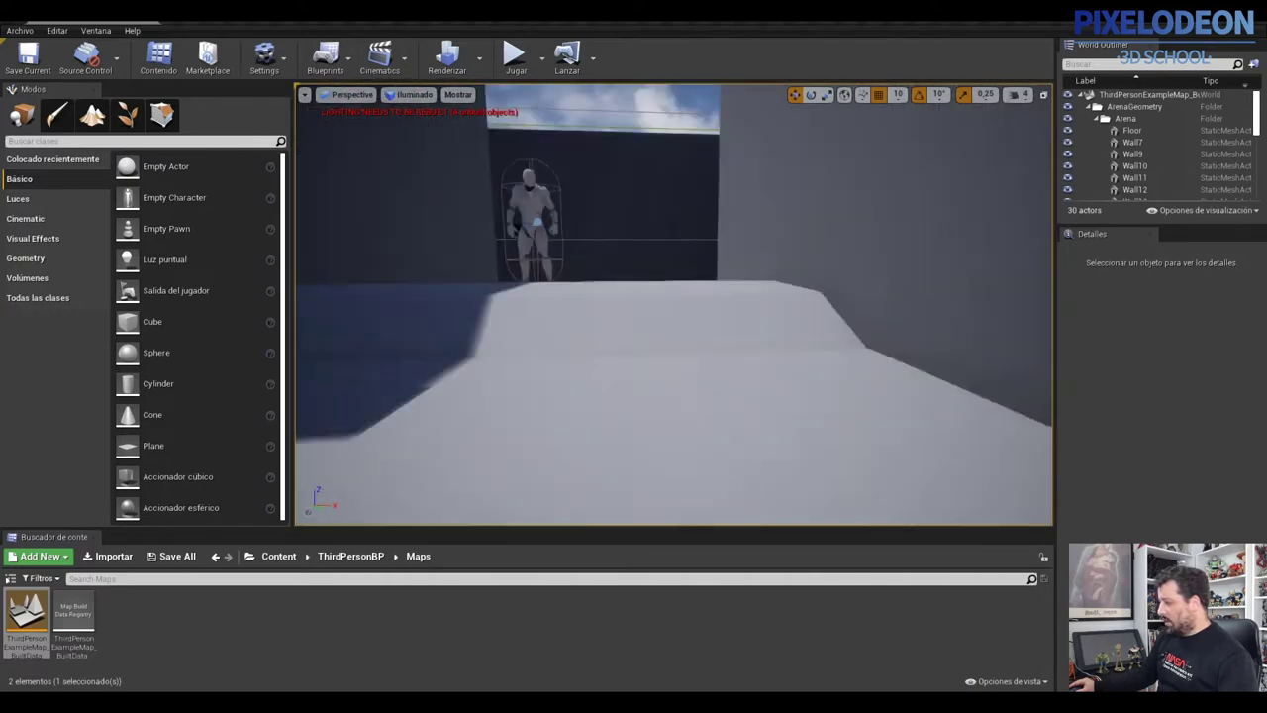
pyautogui.moveTo(614, 297)
pyautogui.mouseDown(button='right')
pyautogui.moveTo(634, 307)
pyautogui.moveTo(634, 346)
pyautogui.moveTo(659, 297)
pyautogui.mouseUp(button='right')
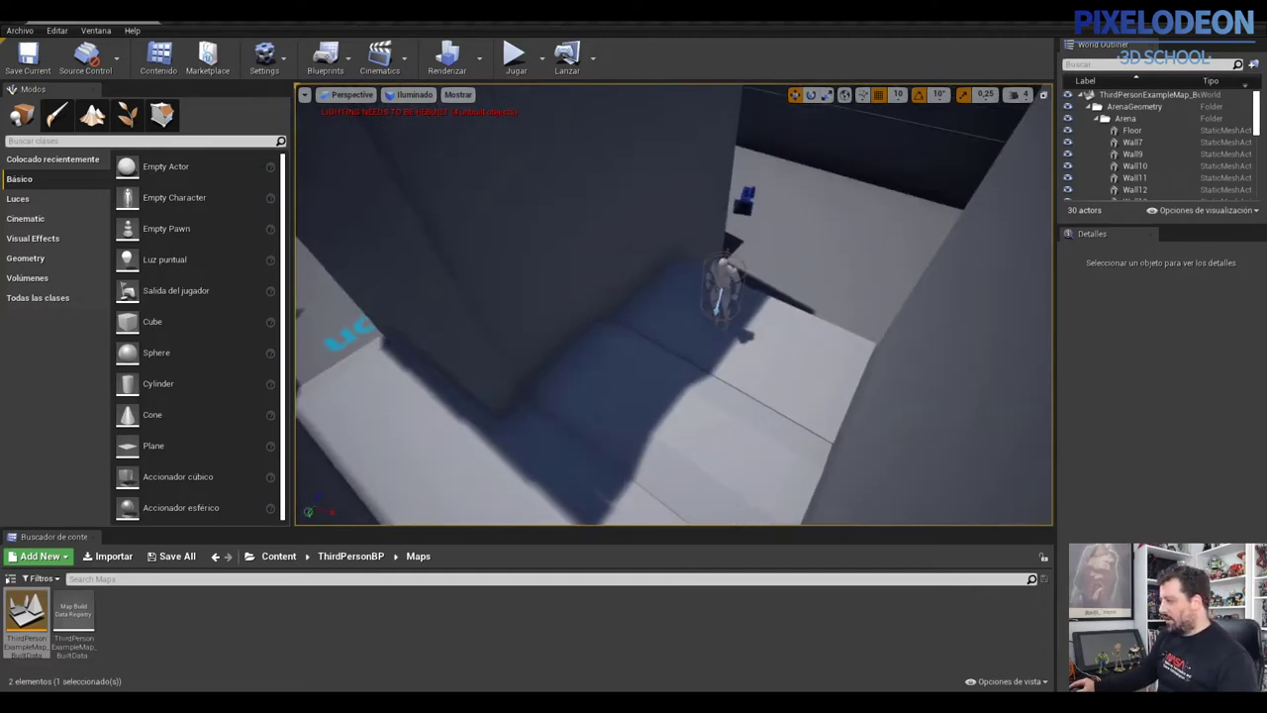
pyautogui.moveTo(659, 298)
pyautogui.mouseDown(button='right')
pyautogui.moveTo(570, 331)
pyautogui.moveTo(698, 294)
pyautogui.mouseUp(button='right')
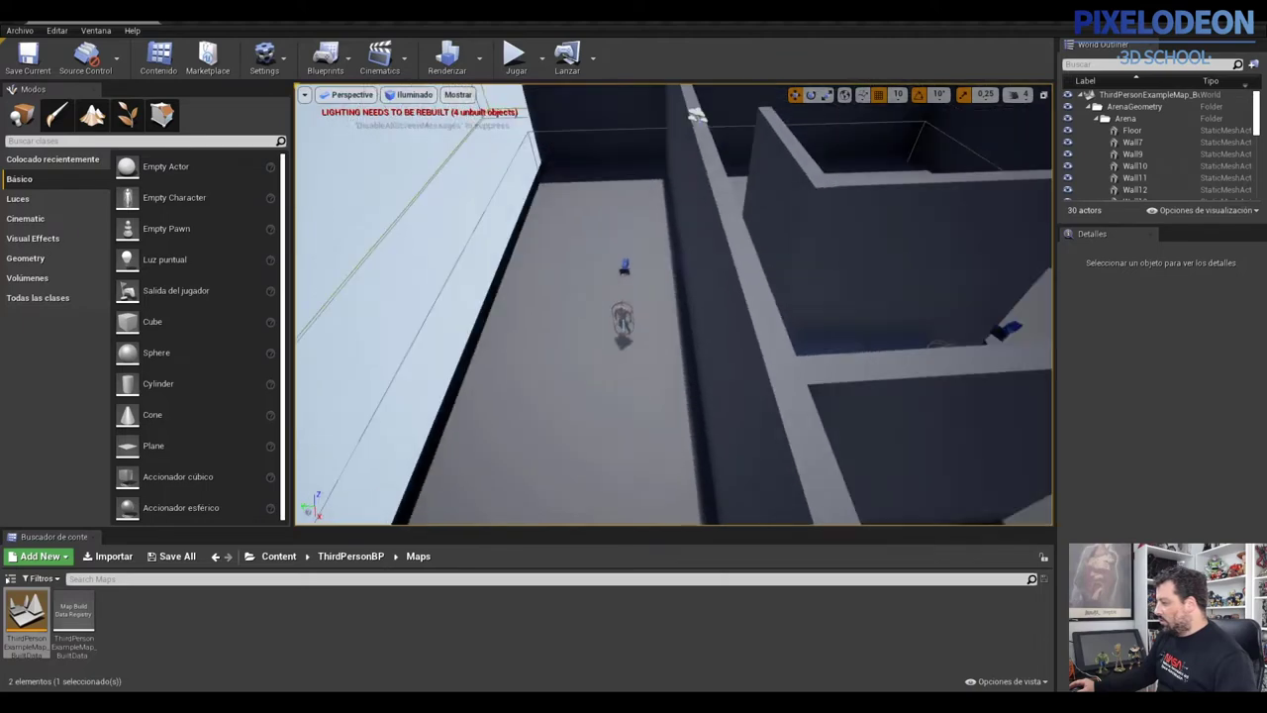
pyautogui.moveTo(792, 271); pyautogui.dragTo(785, 234, button='right')
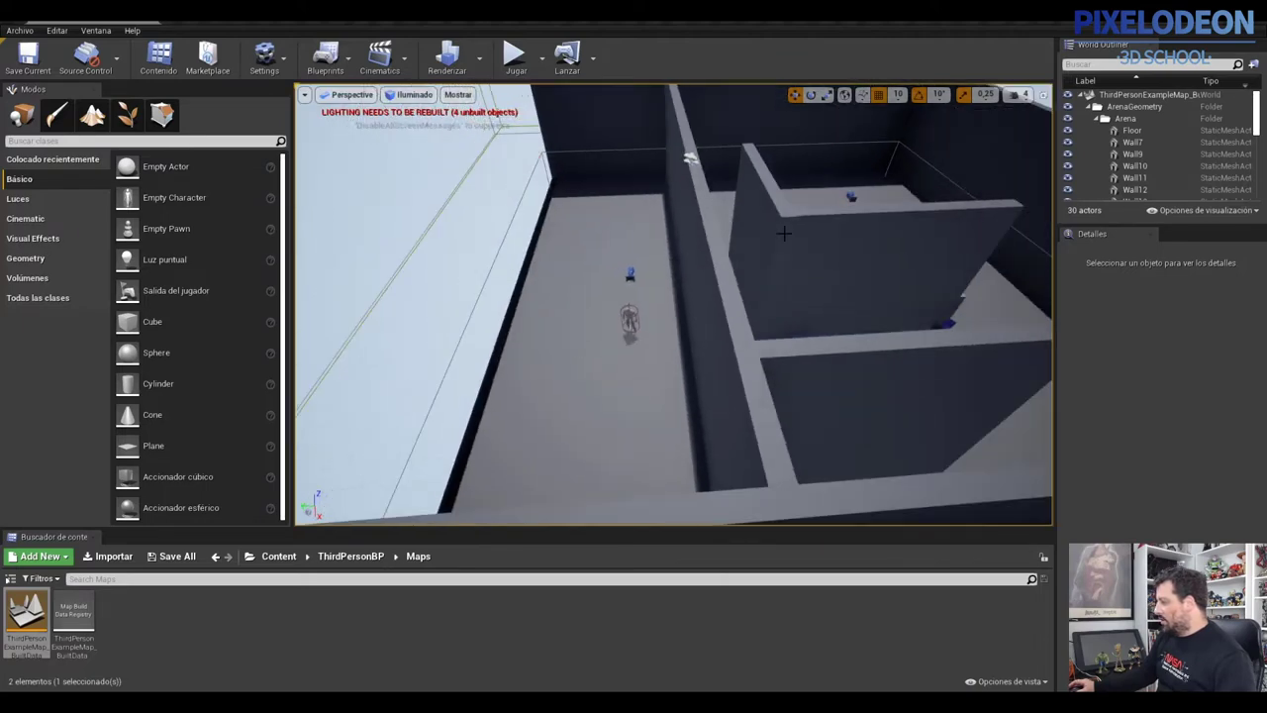
pyautogui.moveTo(781, 289); pyautogui.dragTo(806, 283, button='right')
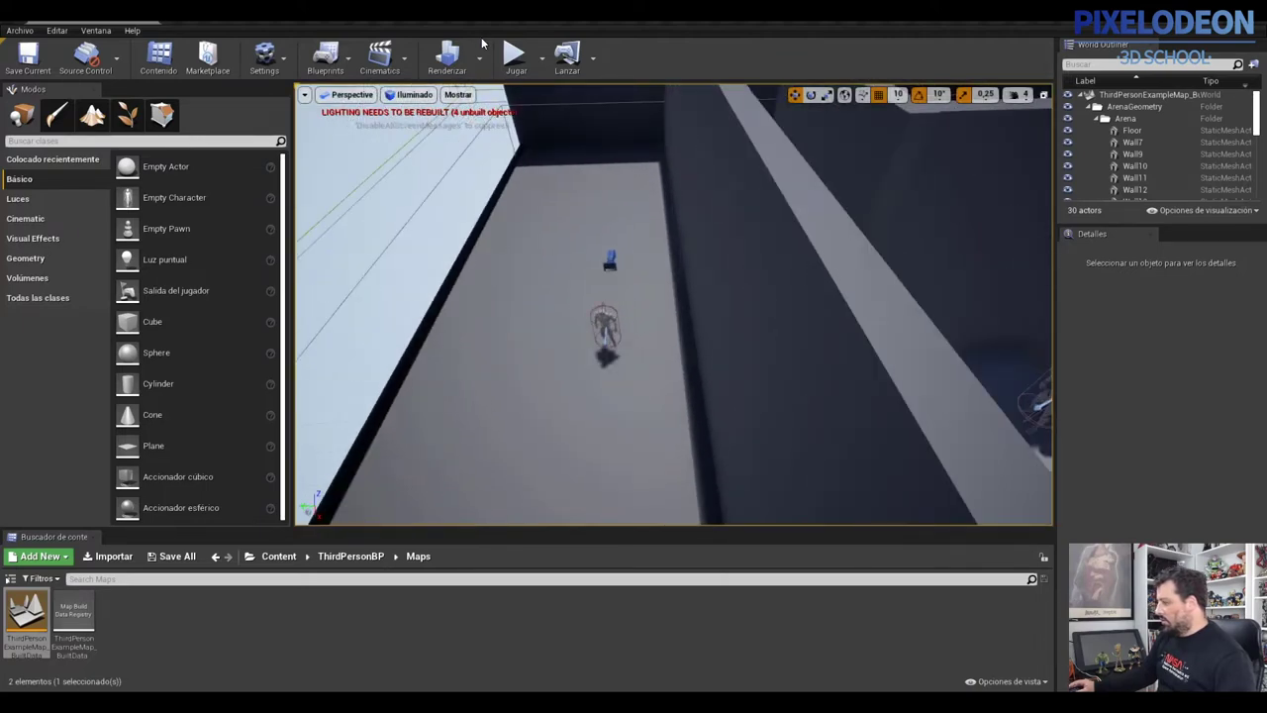
pyautogui.click(515, 59)
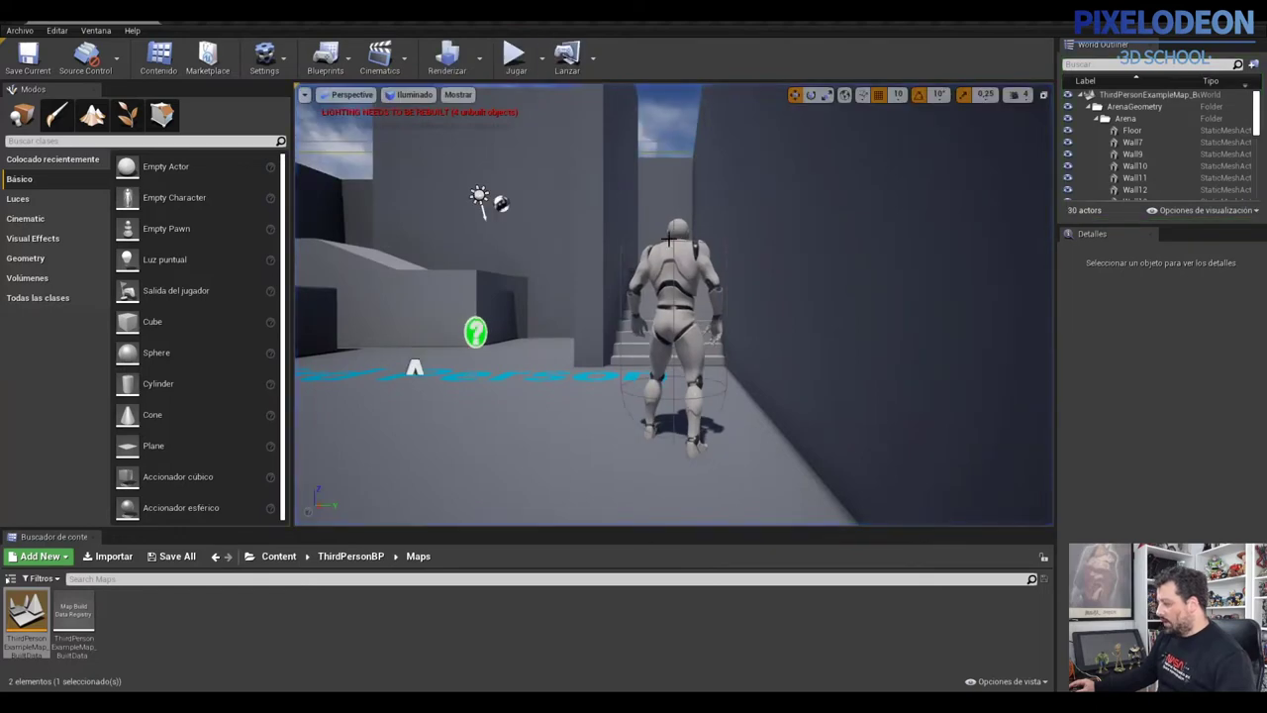
pyautogui.press('Escape')
pyautogui.scroll(-2, 673, 307)
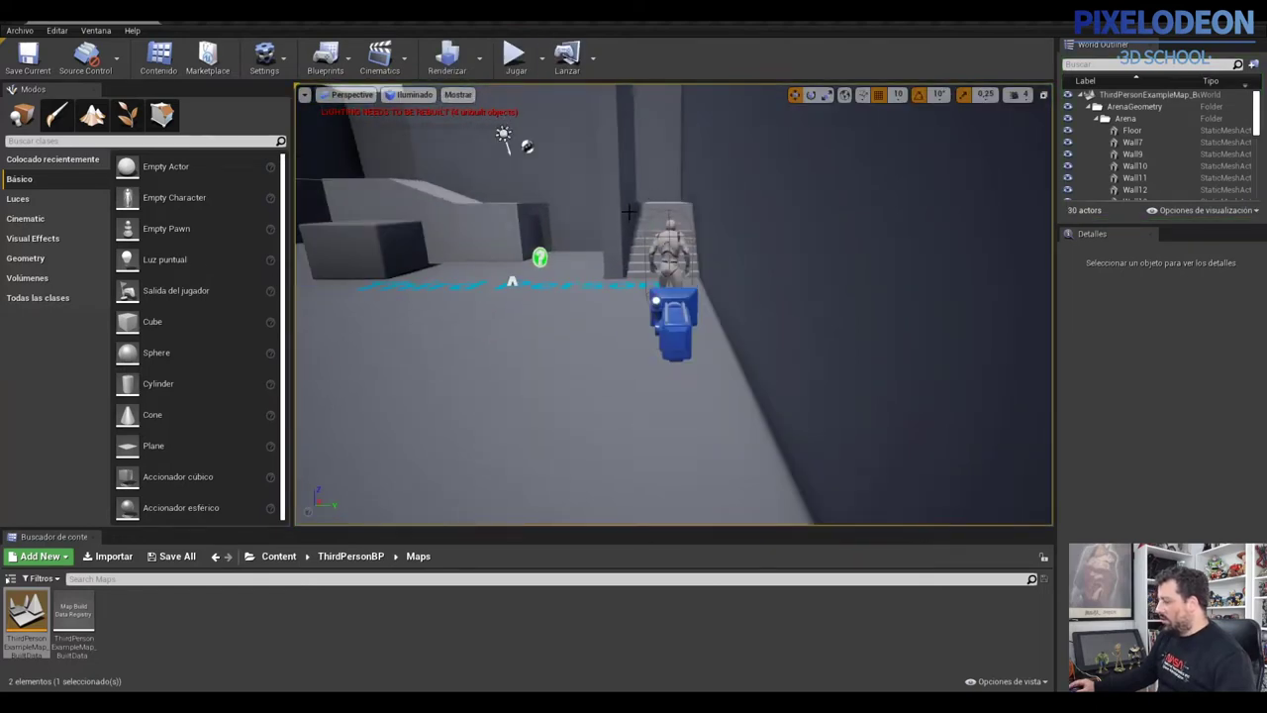
pyautogui.scroll(-3, 673, 307)
pyautogui.scroll(3, 608, 372)
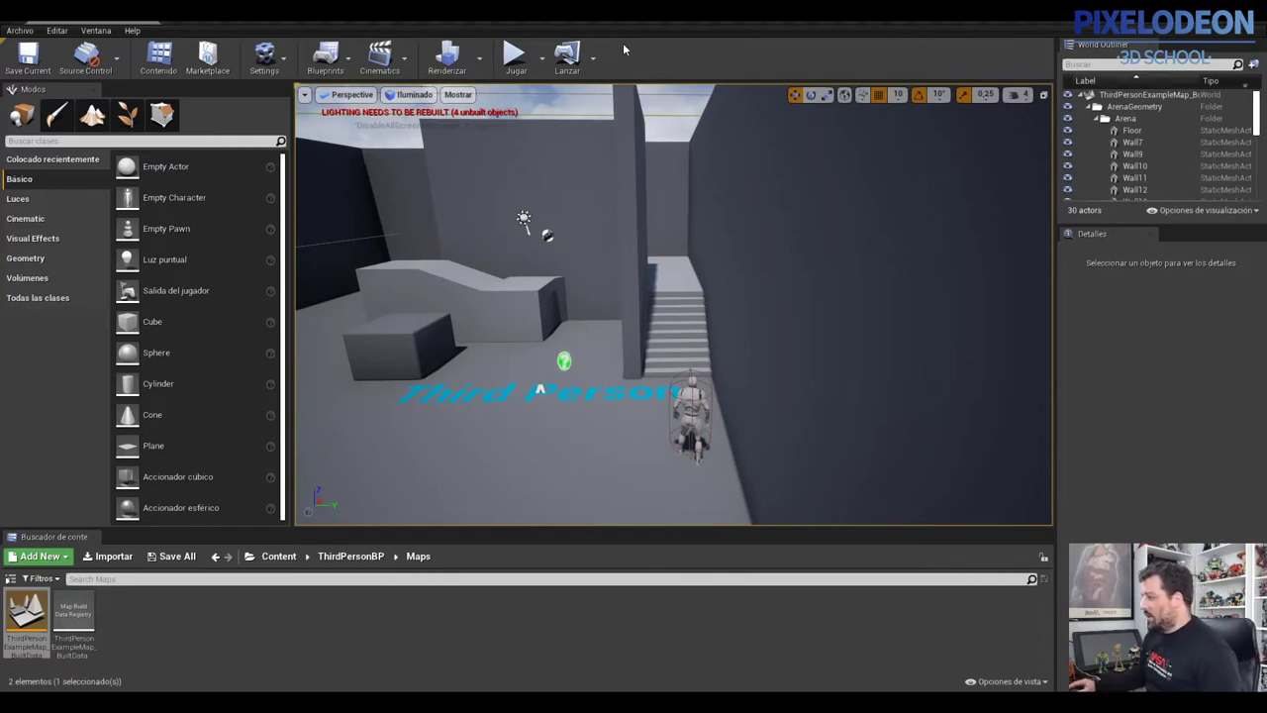
# - In ThirdPersonBP/Blueprints, create a CameraActor-based Blueprint named Camara_Seguridad
pyautogui.click(343, 556)
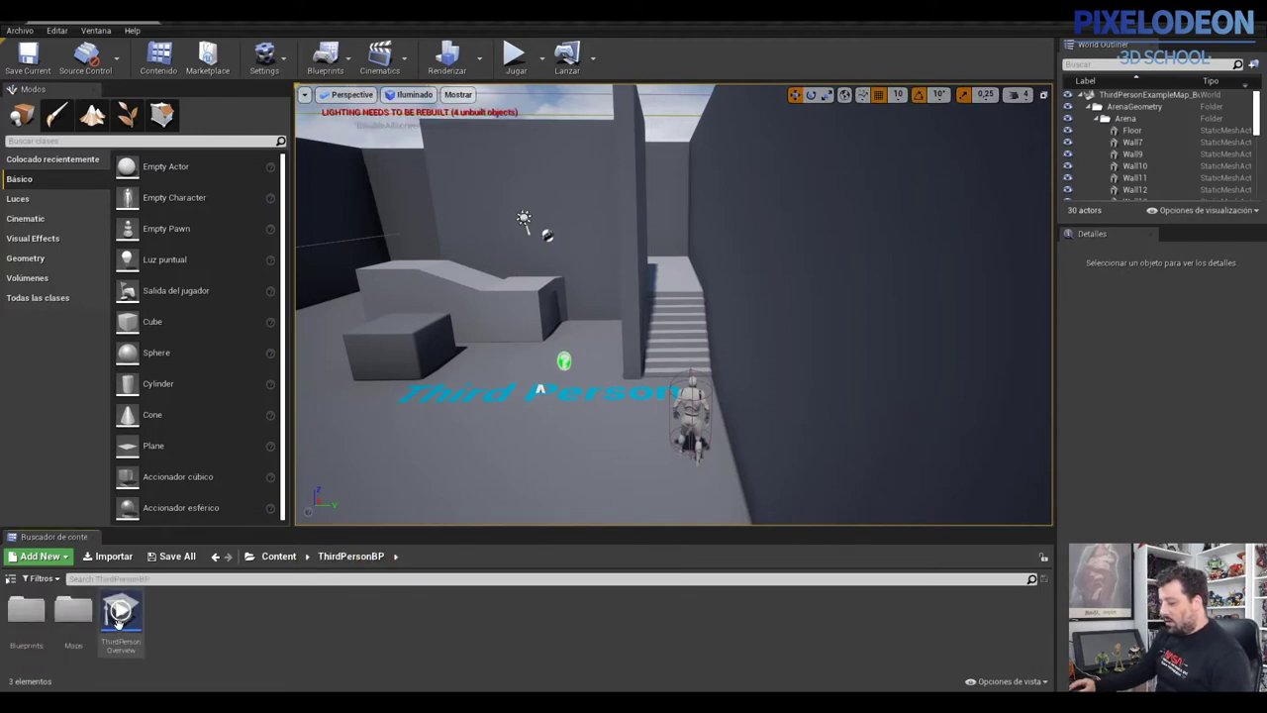
pyautogui.doubleClick(28, 612)
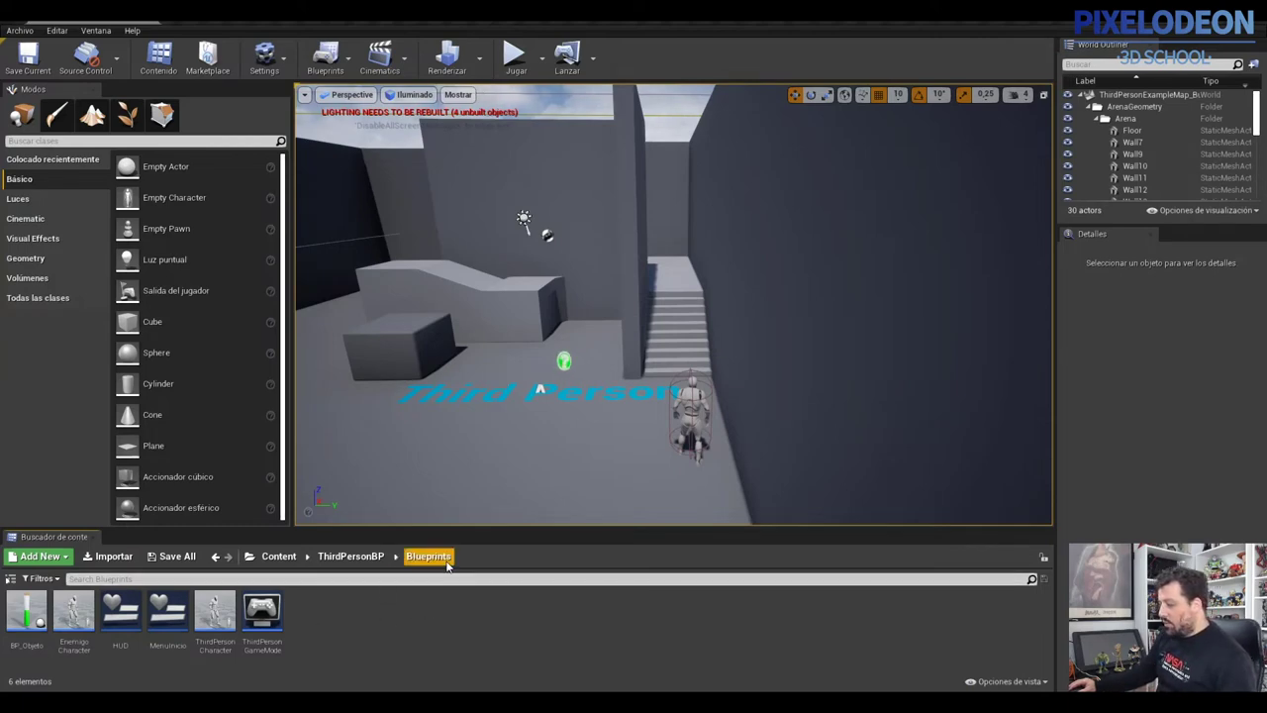
pyautogui.rightClick(347, 616)
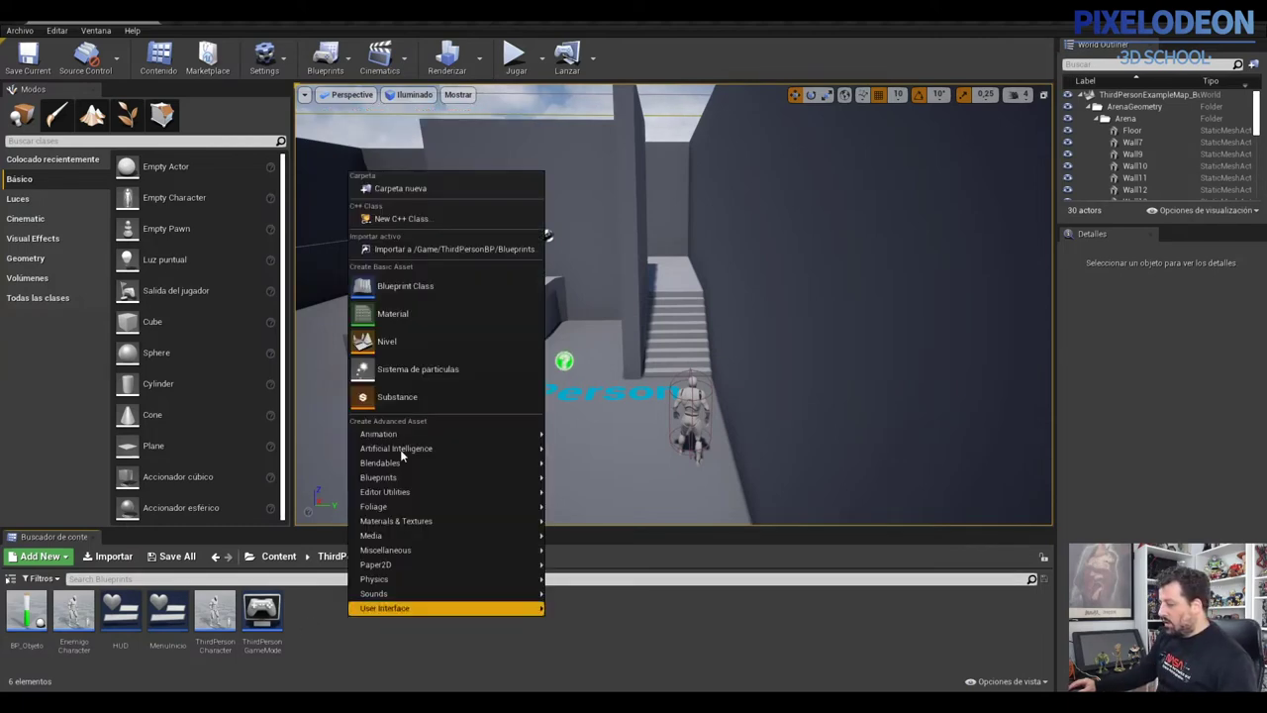
pyautogui.click(432, 289)
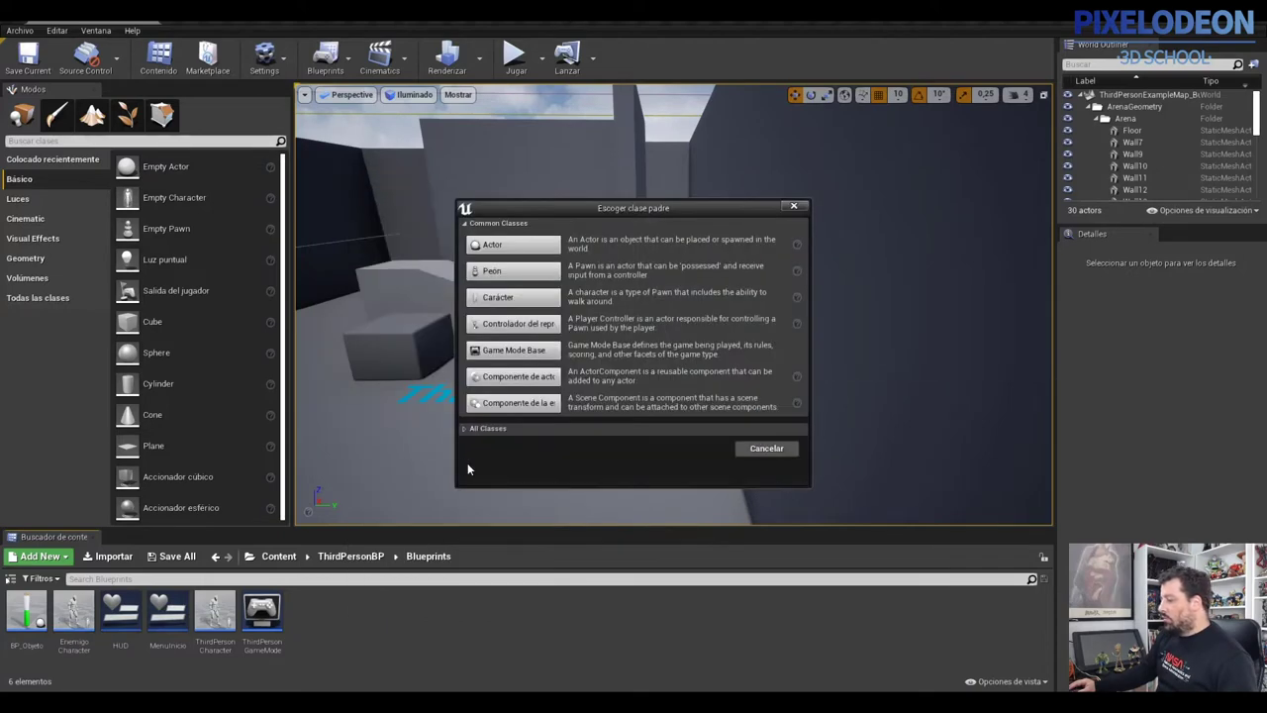
pyautogui.click(482, 429)
pyautogui.write('c')
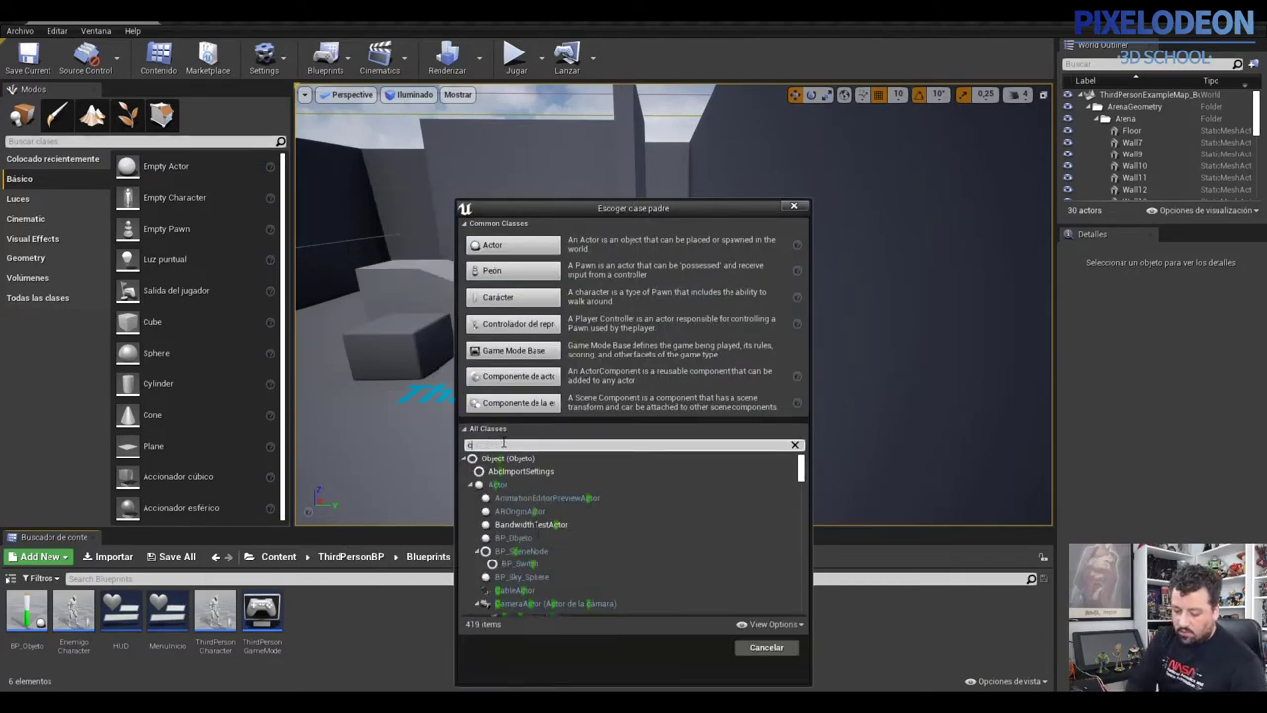
pyautogui.write('amera')
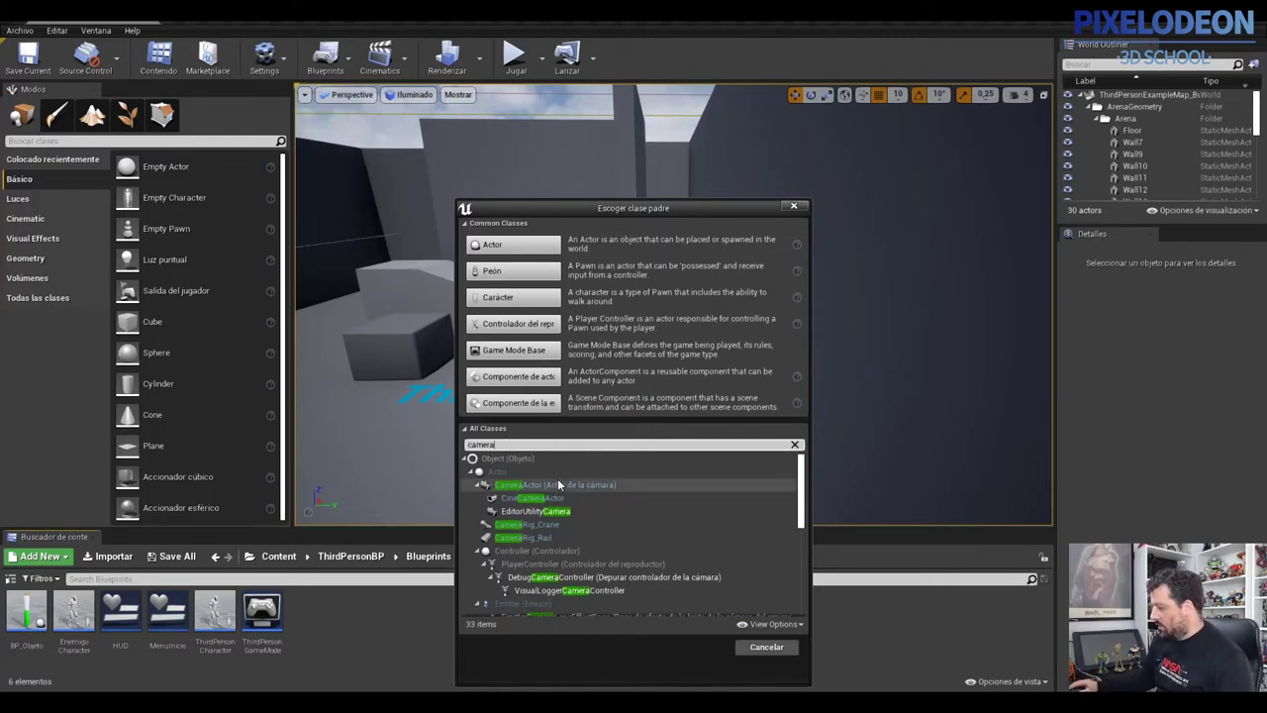
pyautogui.click(555, 484)
pyautogui.click(694, 647)
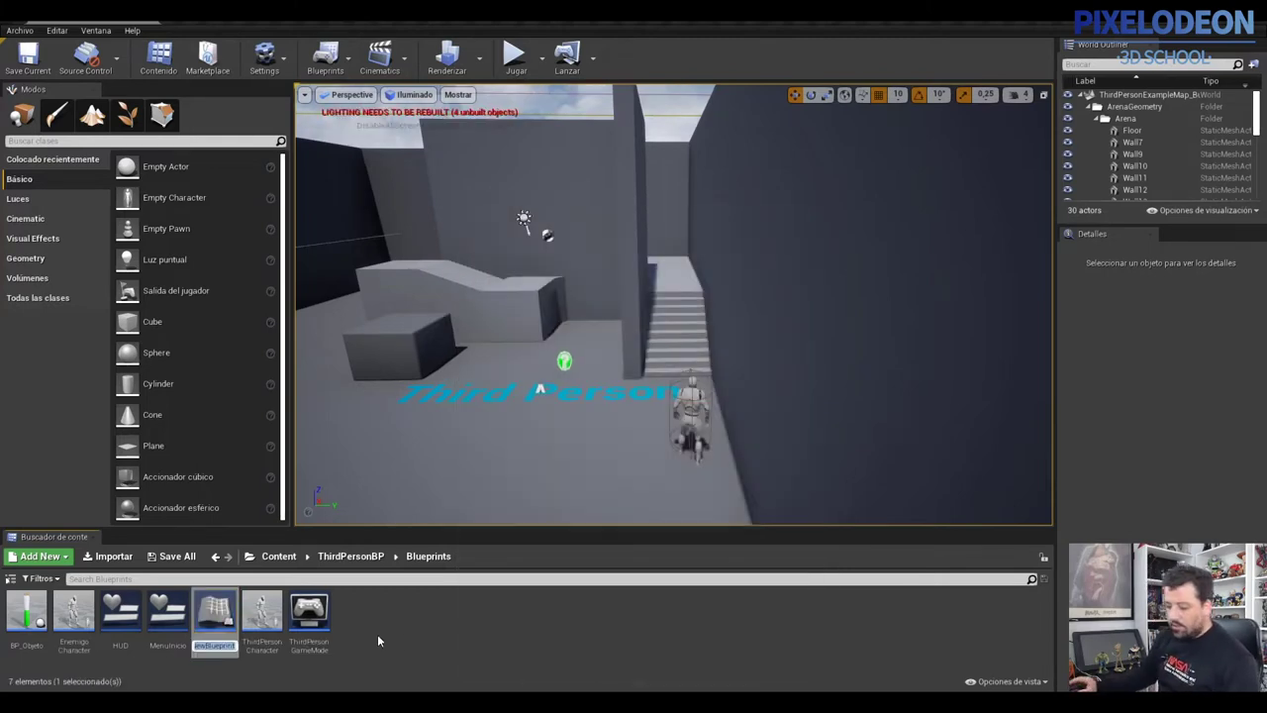
pyautogui.write('Camara_')
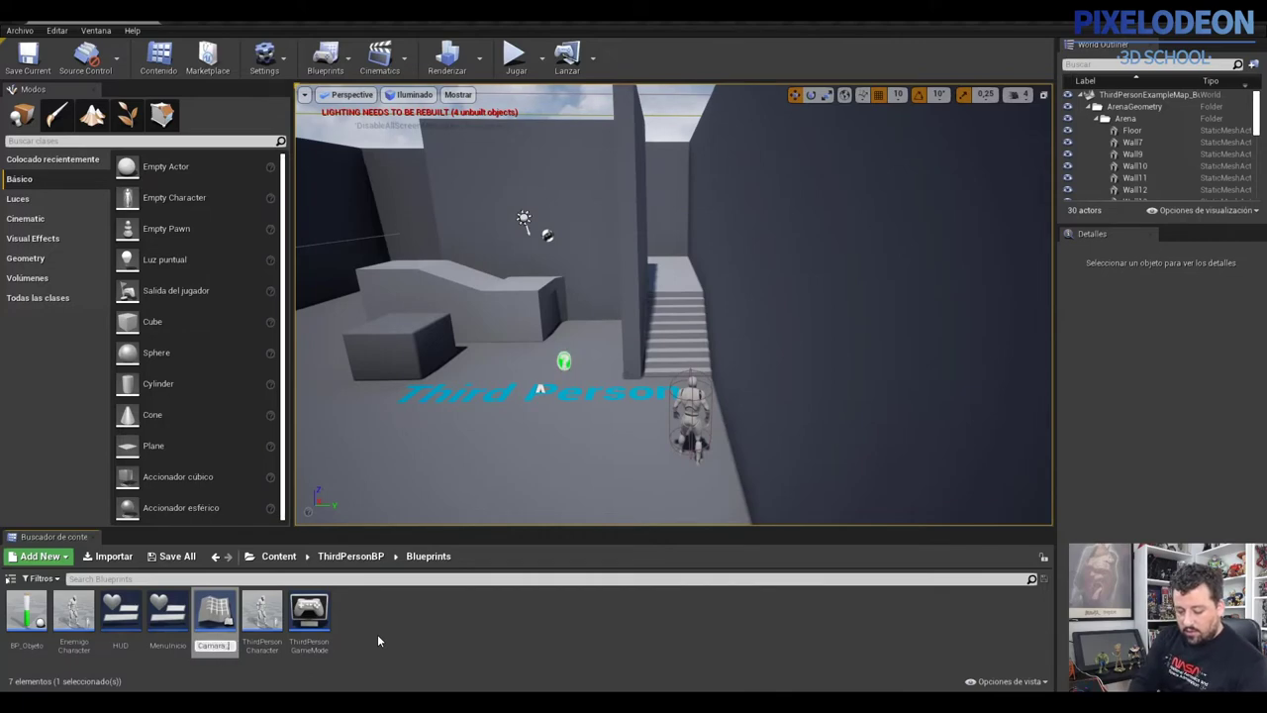
pyautogui.write('Seguridad')
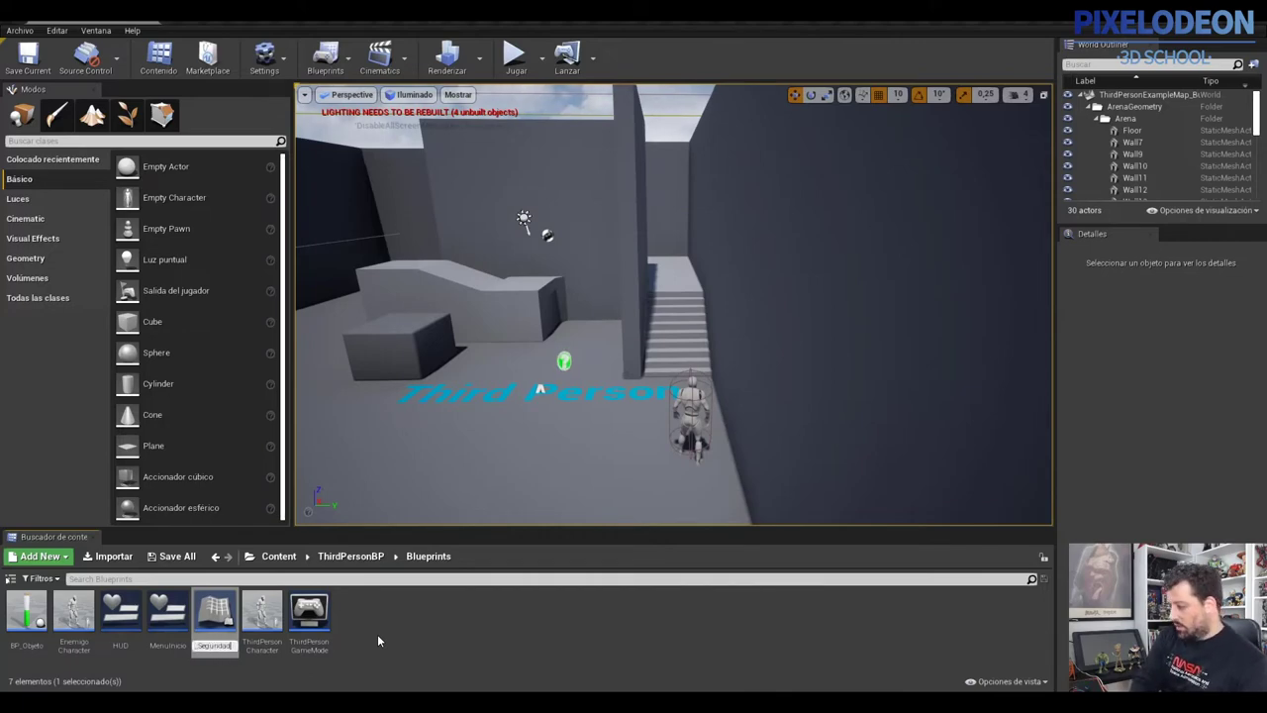
pyautogui.press('Return')
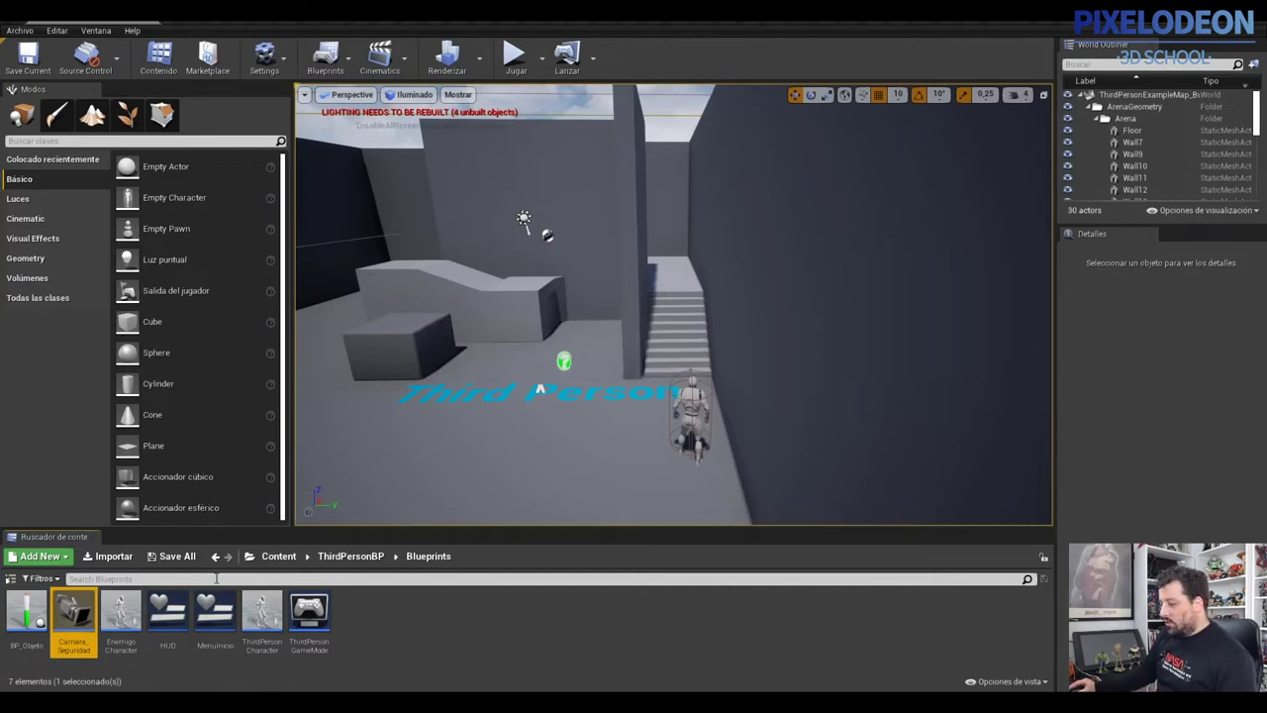
# - Open Camara_Seguridad in a maximized Blueprint editor and centre the Event Graph on its event nodes
pyautogui.doubleClick(69, 611)
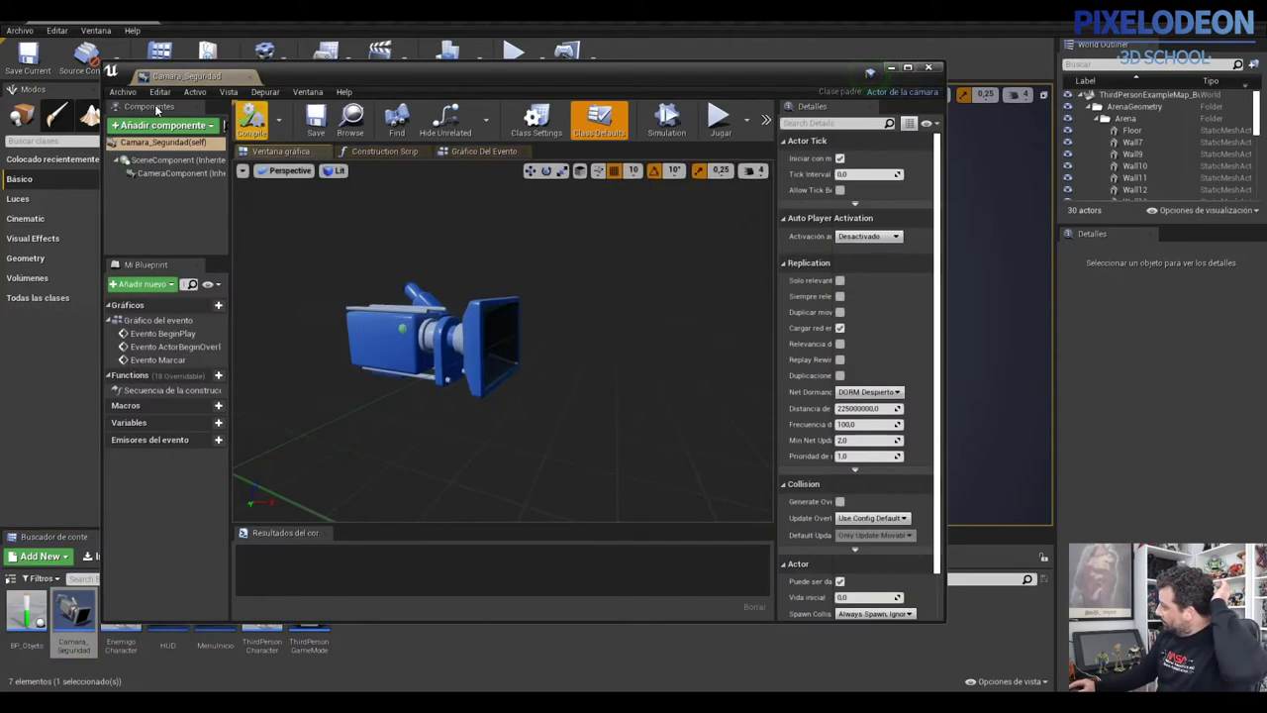
pyautogui.doubleClick(868, 76)
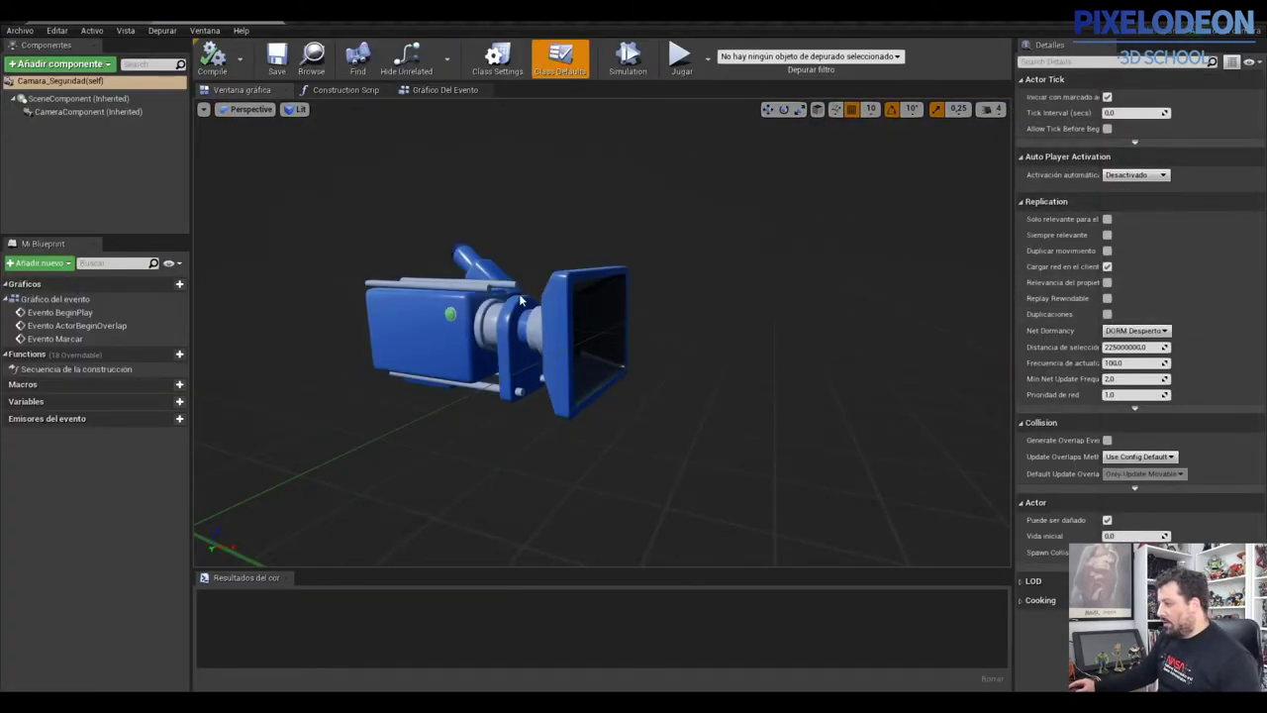
pyautogui.click(460, 91)
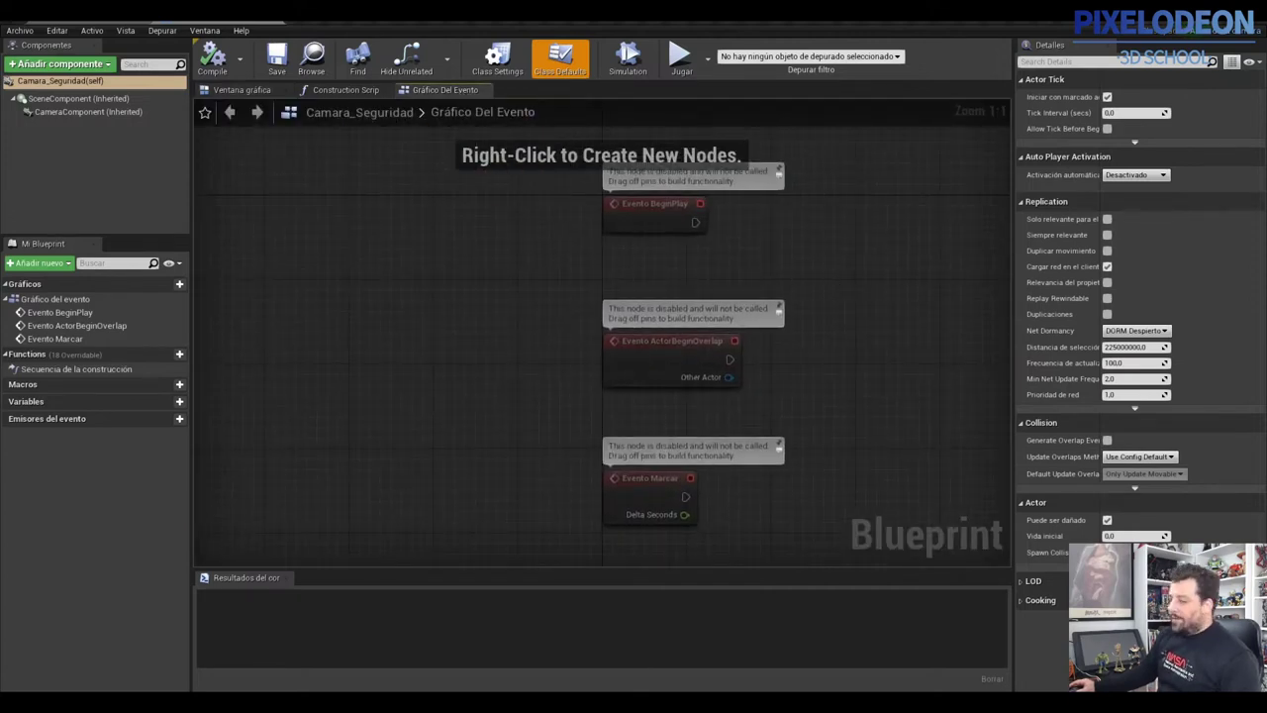
pyautogui.moveTo(834, 280); pyautogui.dragTo(603, 287, button='right')
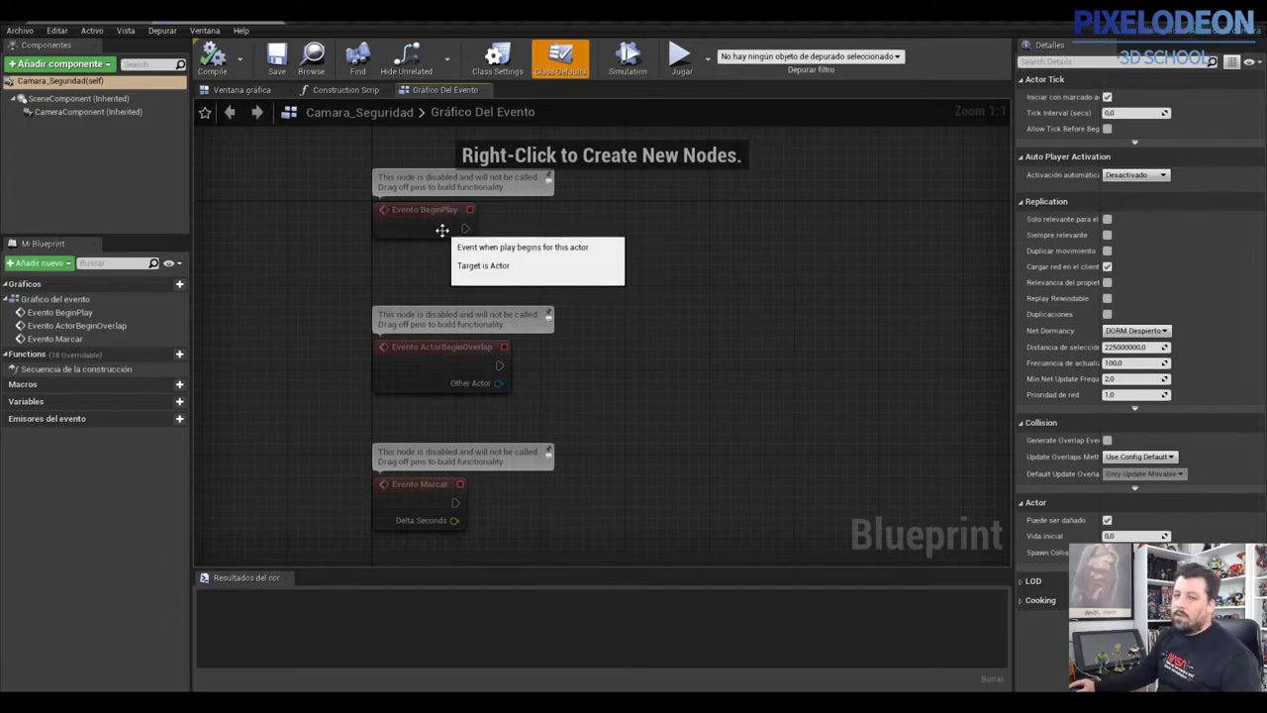
pyautogui.scroll(-1, 443, 230)
pyautogui.scroll(1, 445, 229)
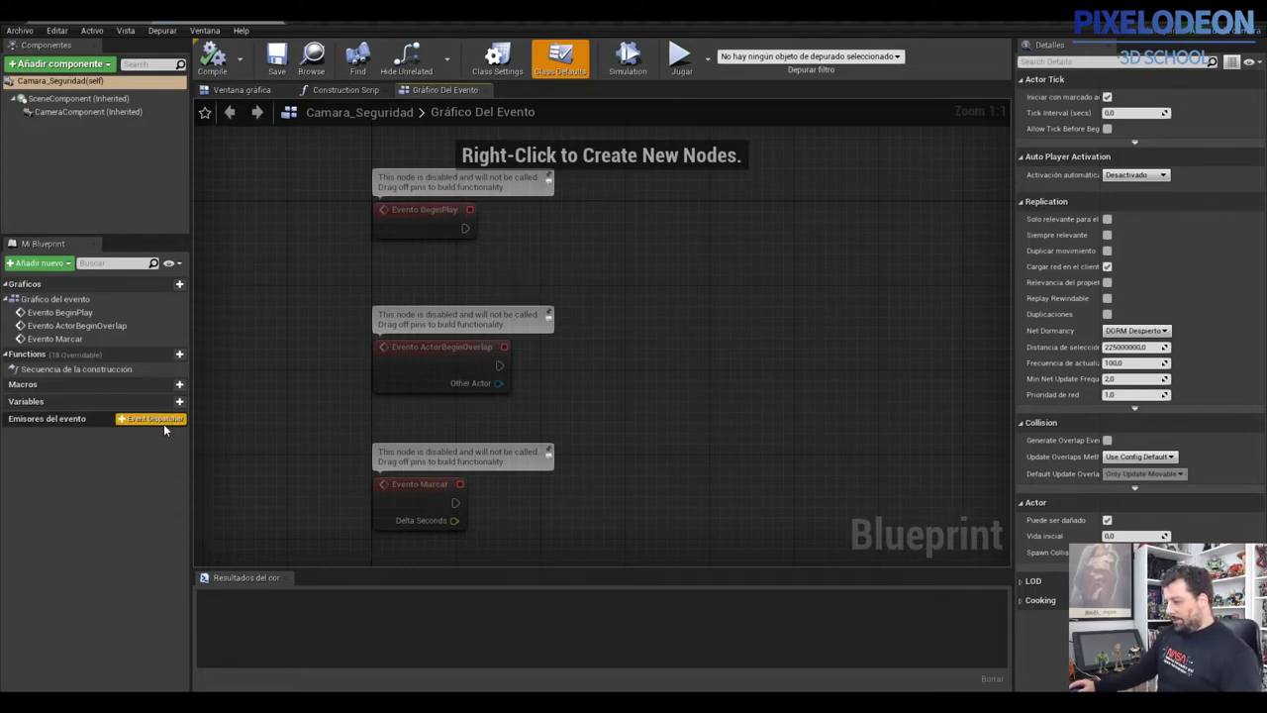
# - Add a blueprint variable named SeguirActor of type Actor
pyautogui.click(173, 401)
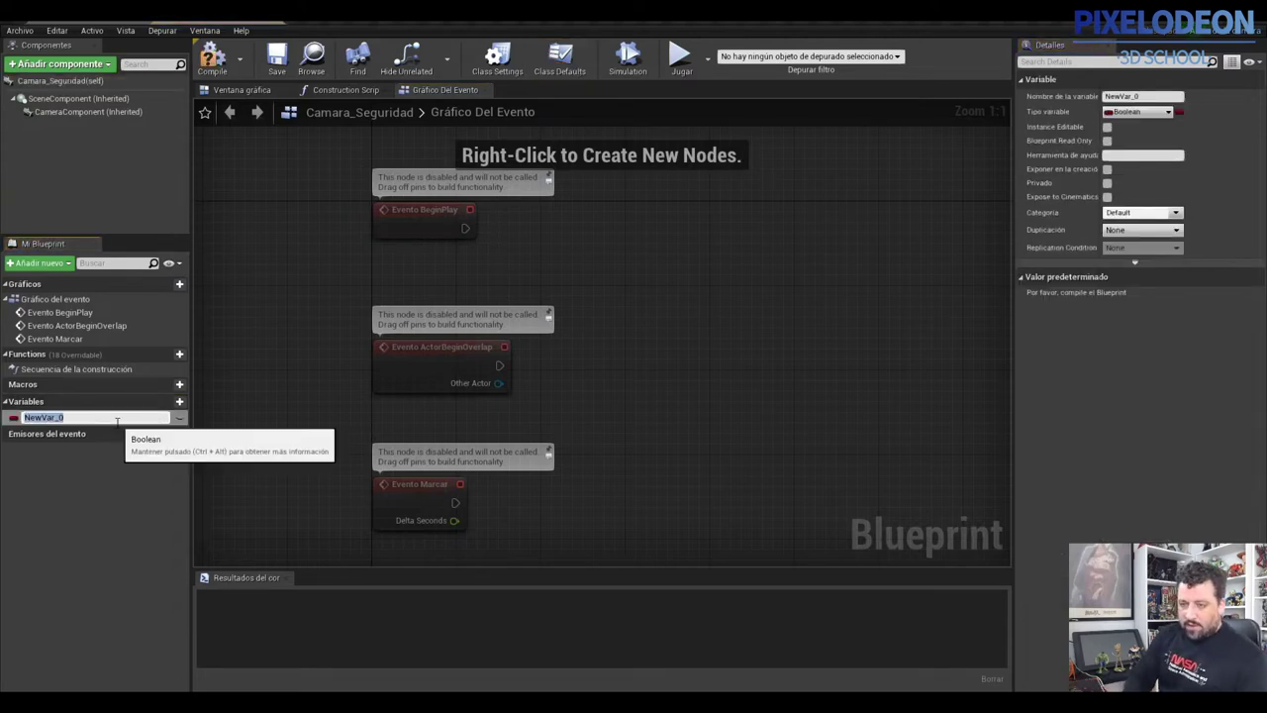
pyautogui.write('Se')
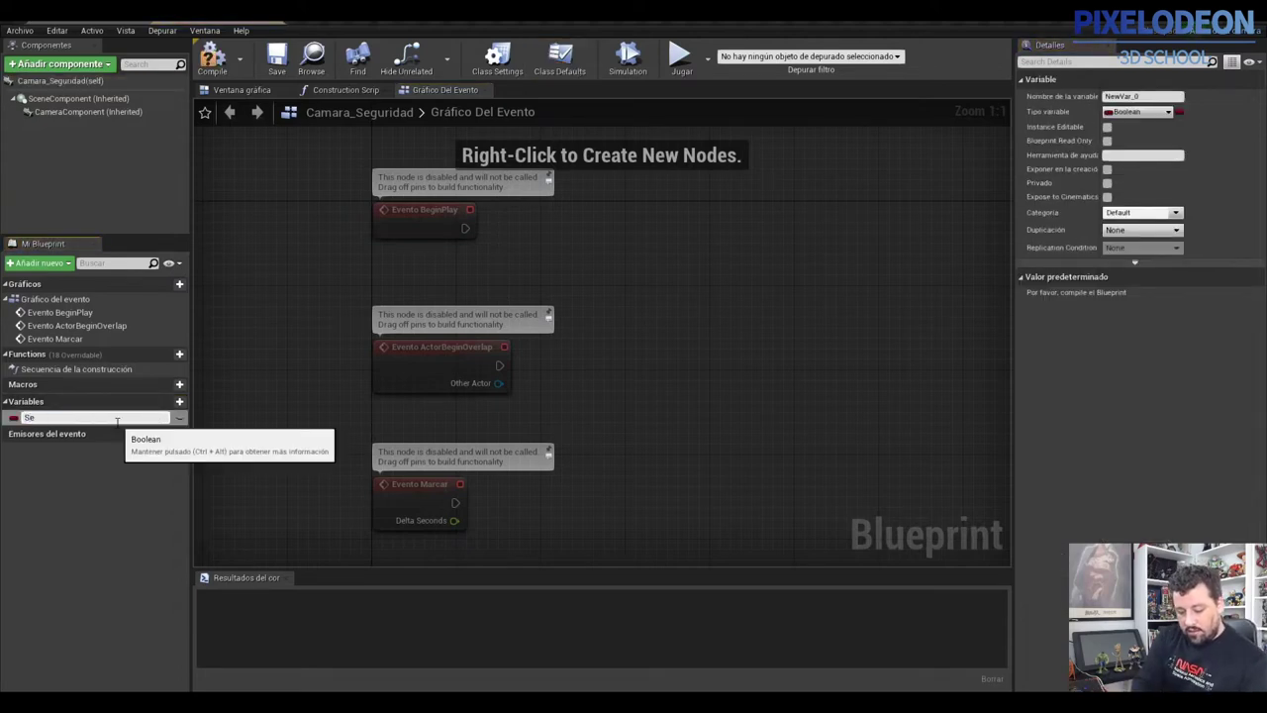
pyautogui.write('guirAc')
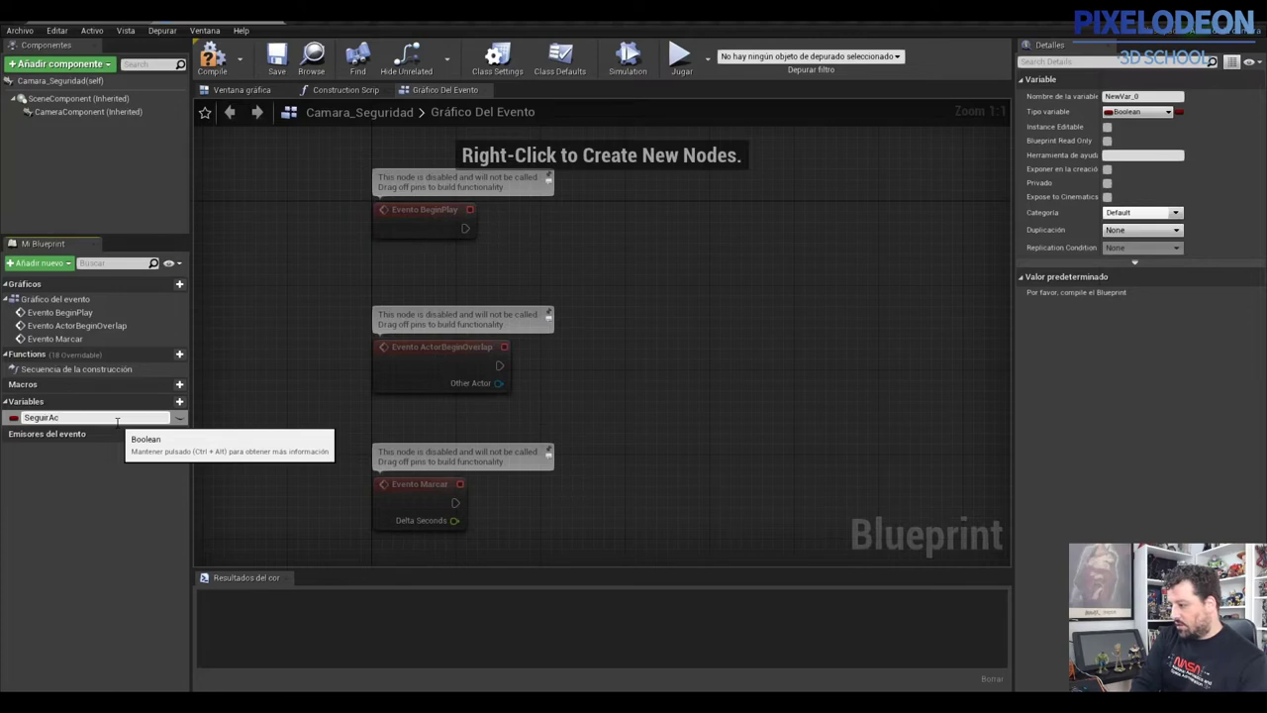
pyautogui.write('tor')
pyautogui.press('Return')
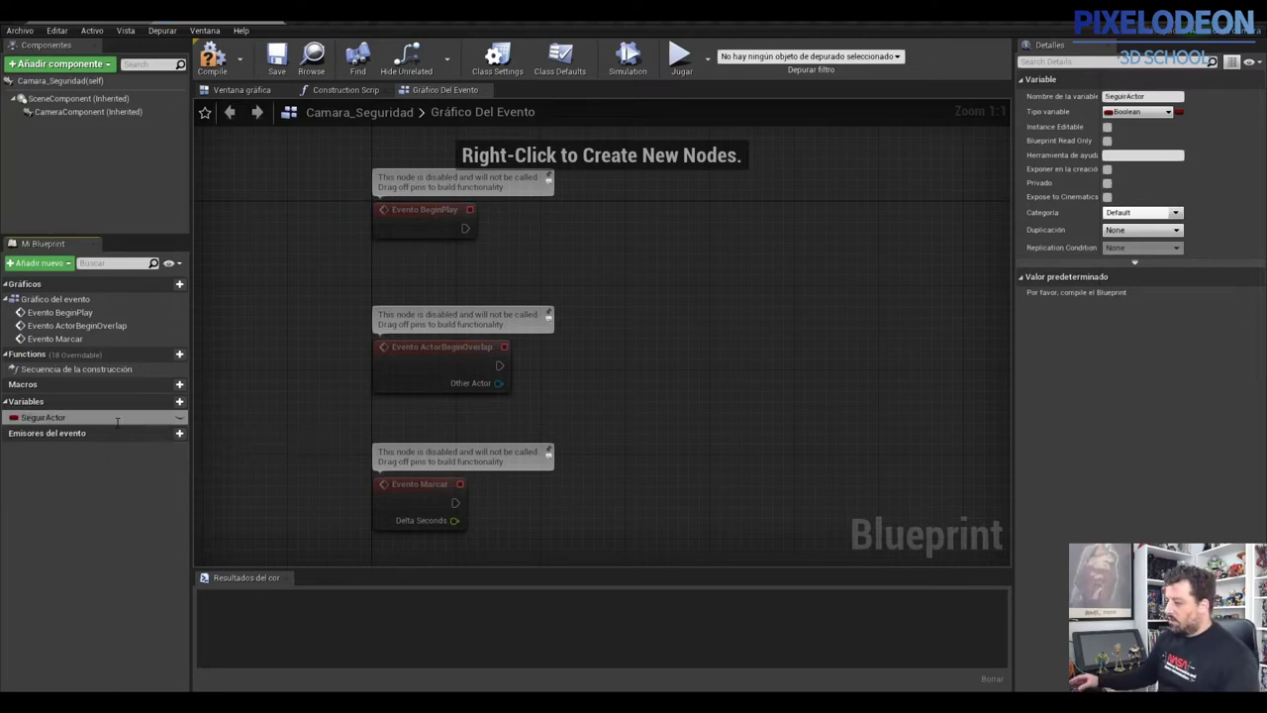
pyautogui.click(1138, 111)
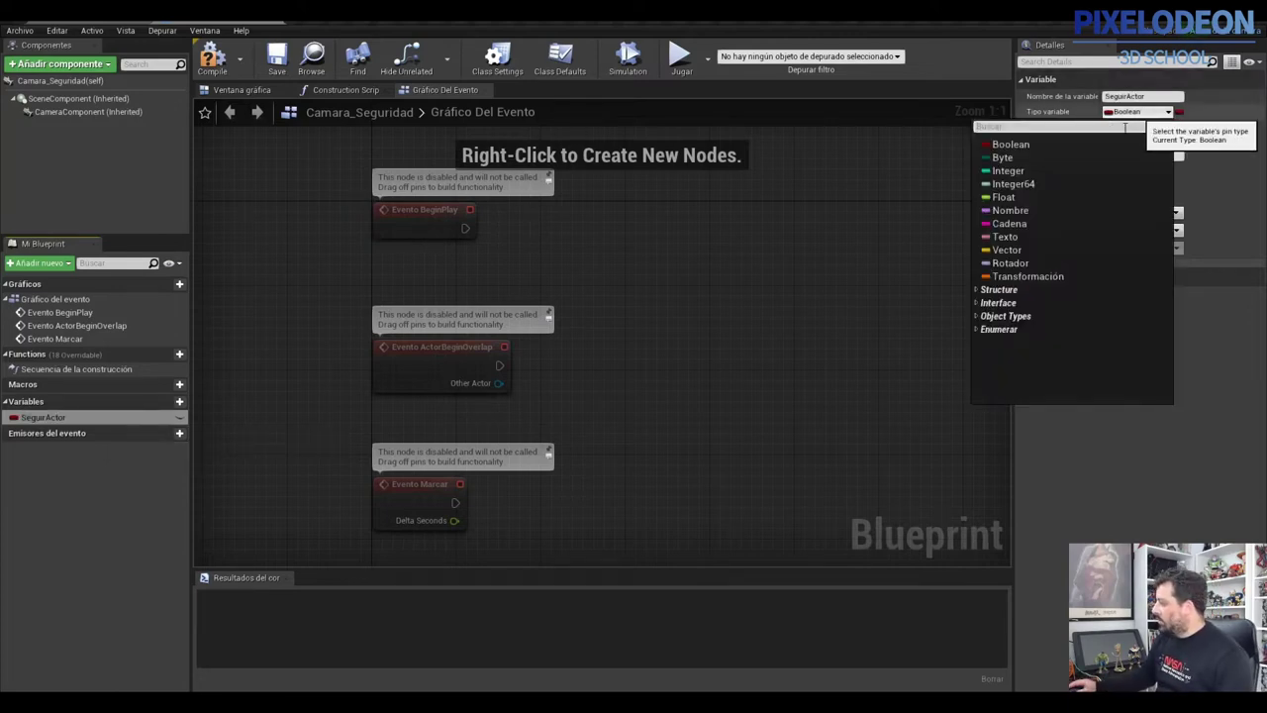
pyautogui.write('Act')
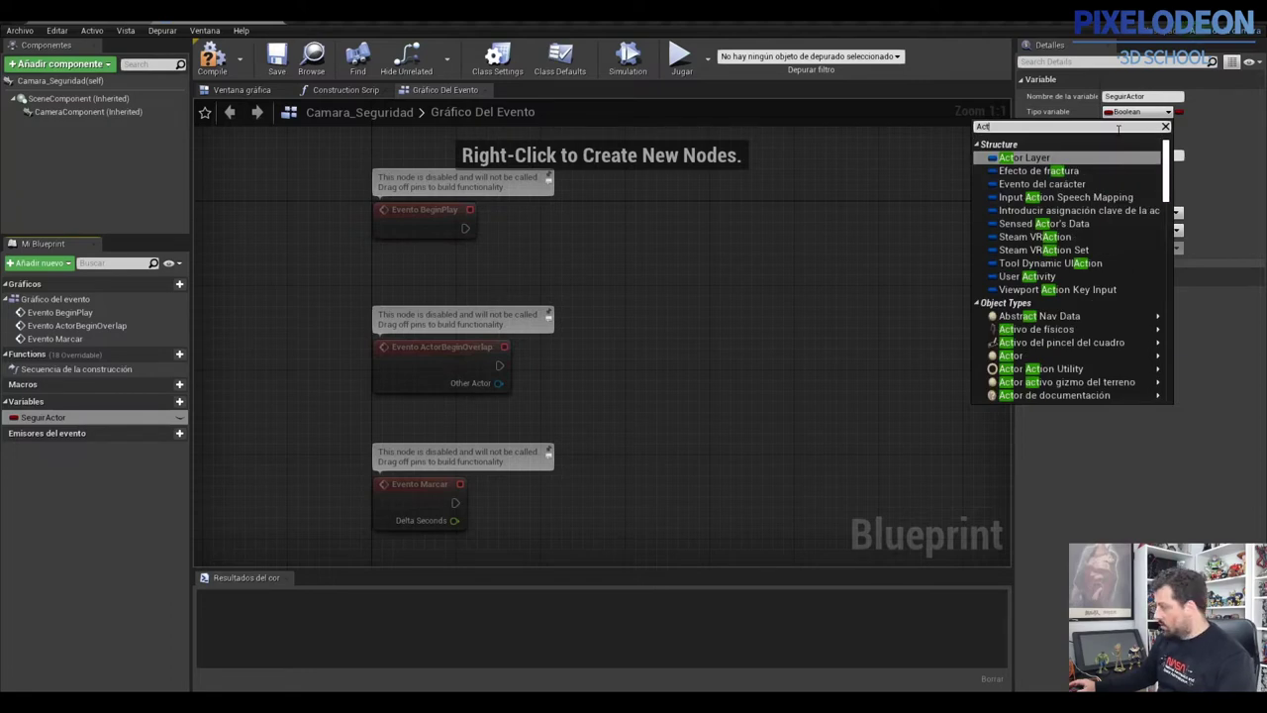
pyautogui.scroll(-3, 1040, 184)
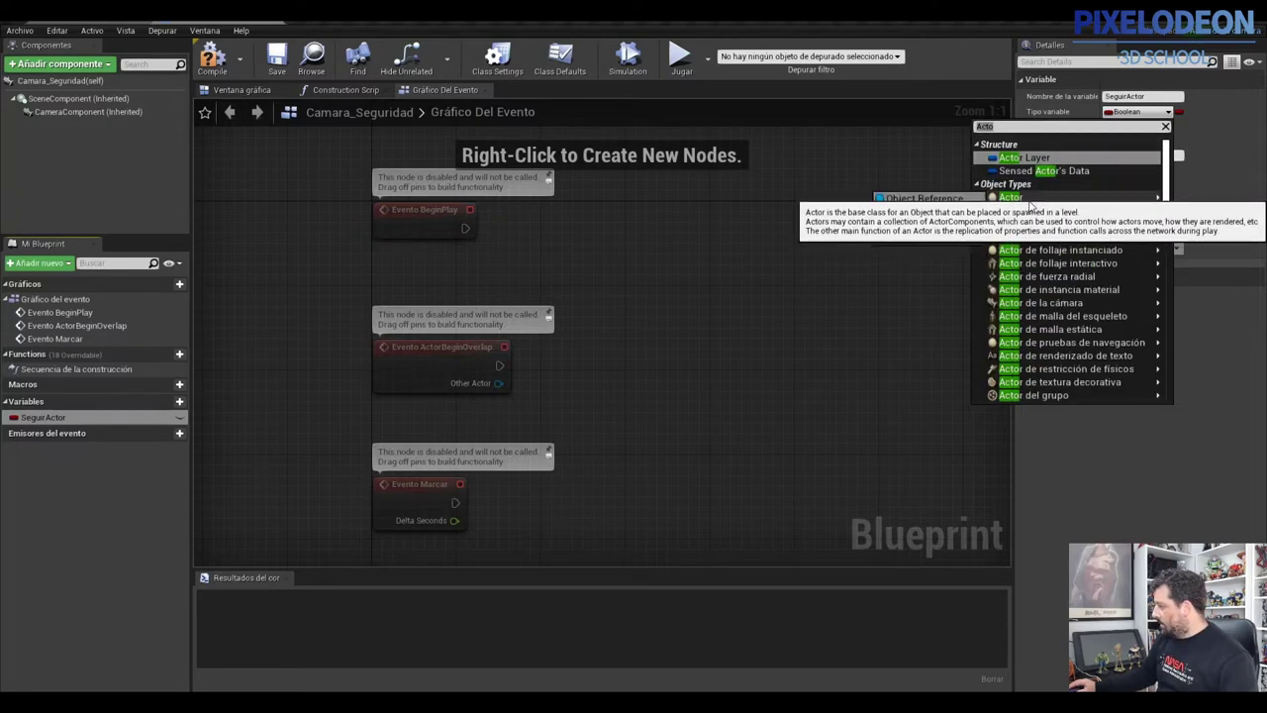
pyautogui.click(1014, 205)
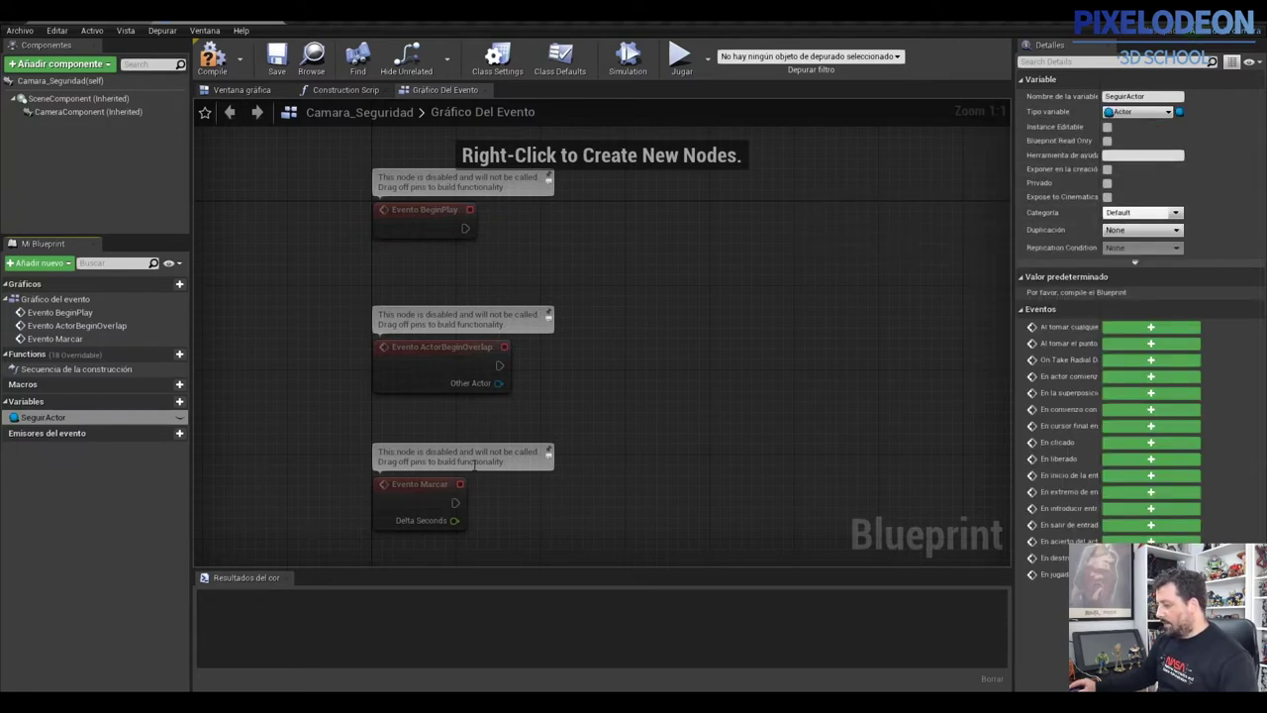
# - Drop SeguirActor into the graph as a Set node
pyautogui.keyDown('ctrl'); pyautogui.moveTo(43, 417); pyautogui.dragTo(406, 370); pyautogui.keyUp('ctrl')
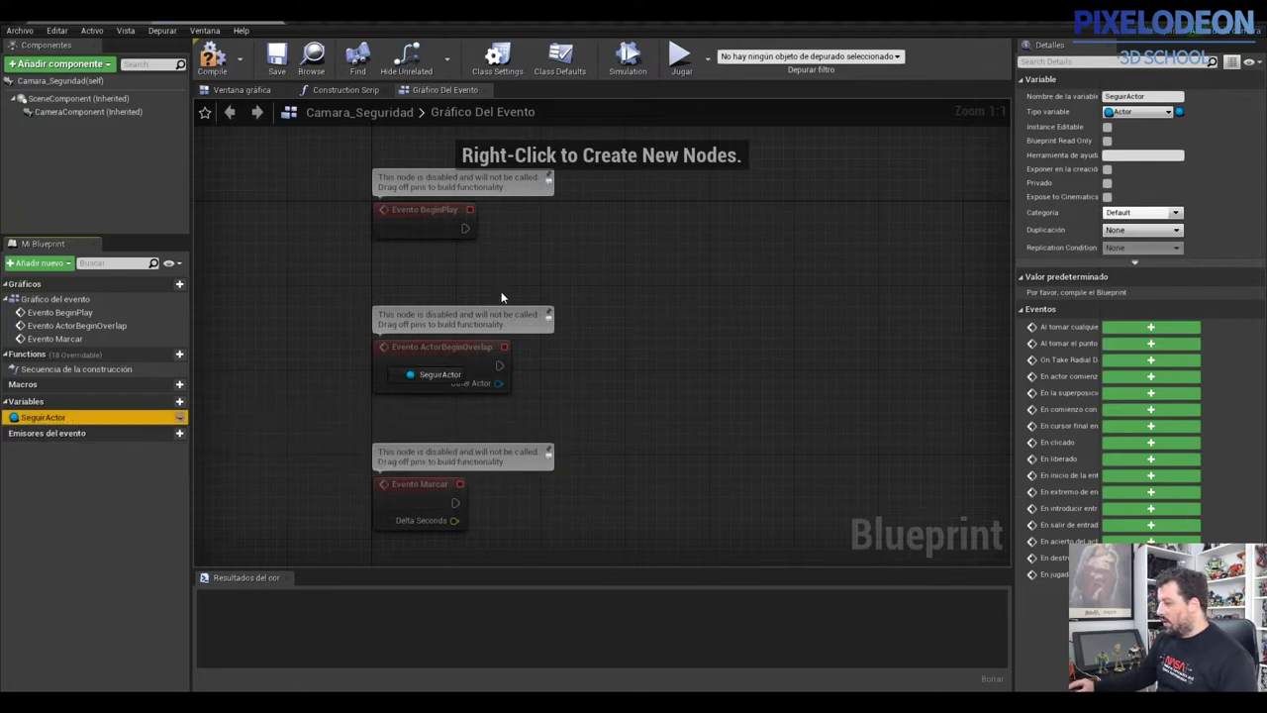
pyautogui.moveTo(501, 297); pyautogui.dragTo(578, 213)
pyautogui.click(608, 244)
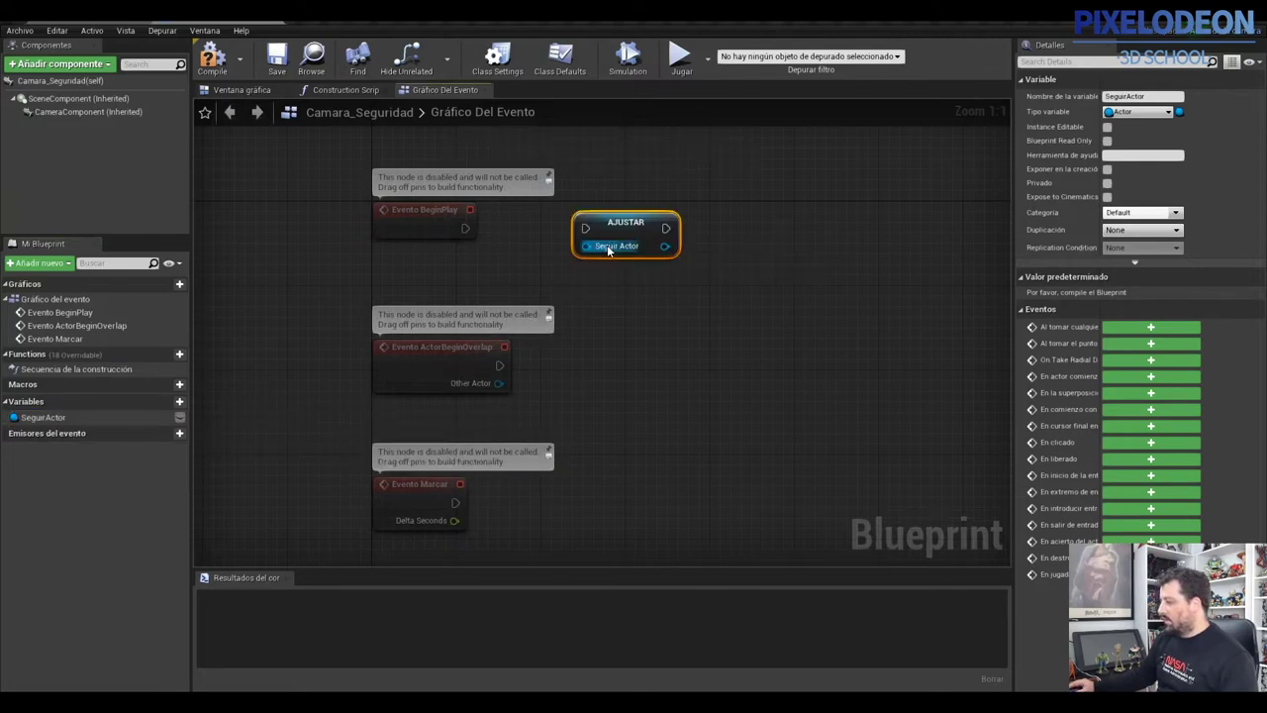
# - Wire Event BeginPlay's execution output into Set SeguirActor and align the two nodes
pyautogui.moveTo(465, 229); pyautogui.dragTo(585, 230)
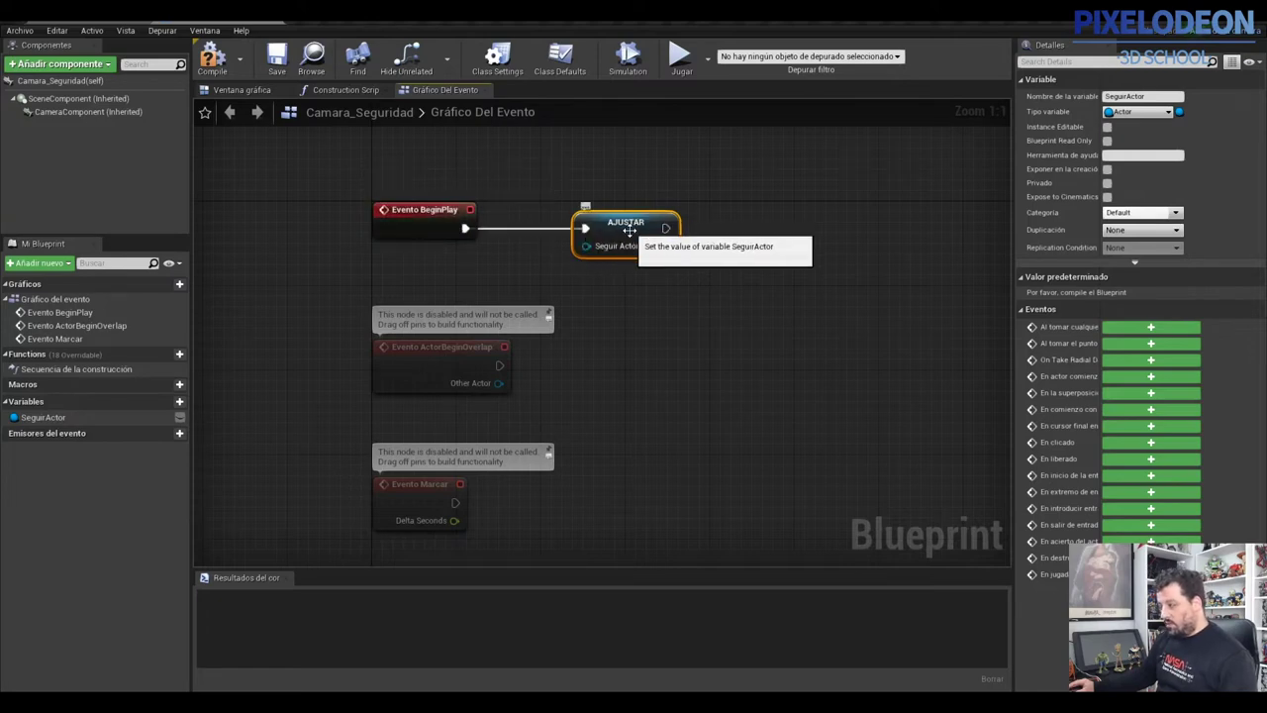
pyautogui.moveTo(630, 230); pyautogui.dragTo(630, 199)
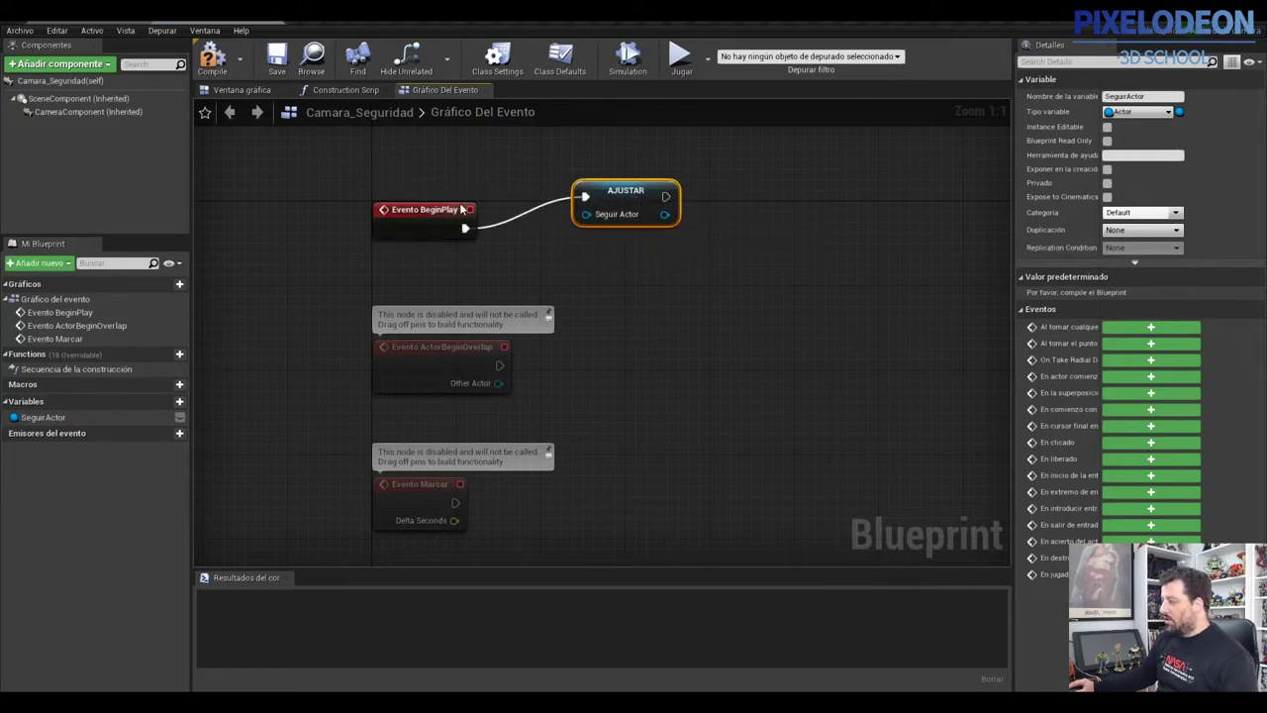
pyautogui.moveTo(457, 205); pyautogui.dragTo(464, 184)
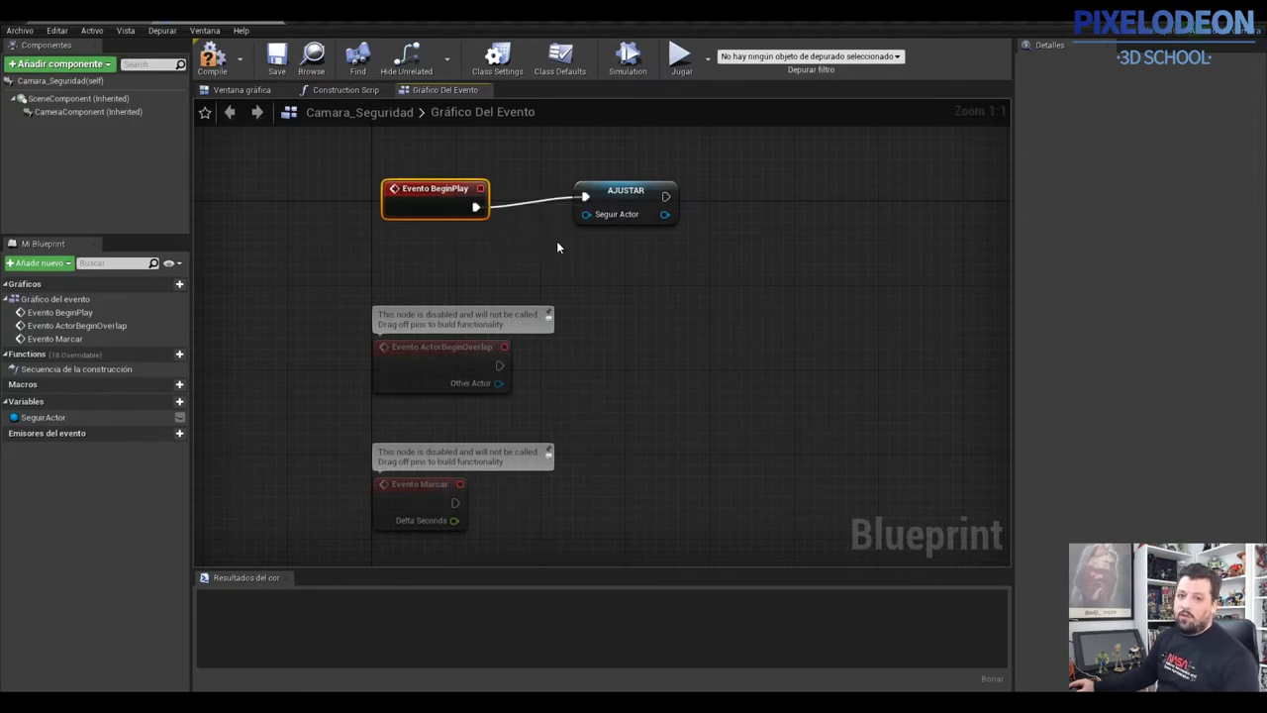
# - Feed an Obtener peón del reproductor node into Seguir Actor, then compile the blueprint
pyautogui.rightClick(439, 253)
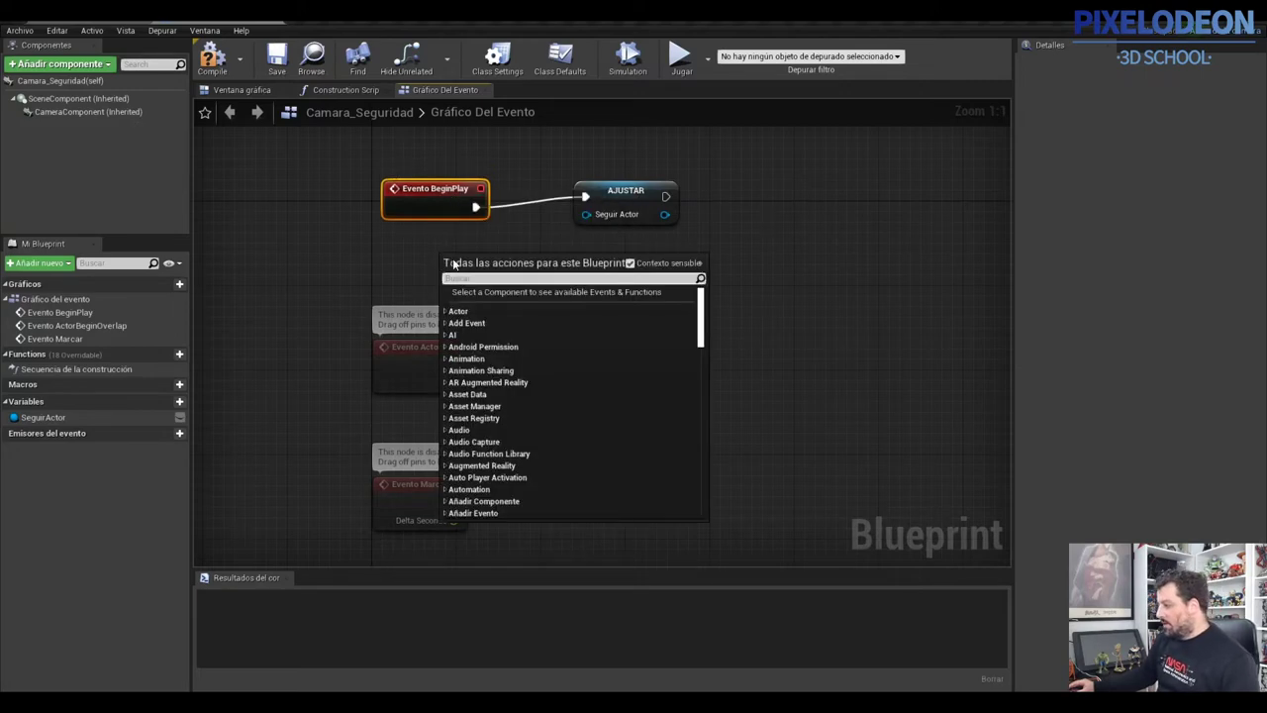
pyautogui.write('pe')
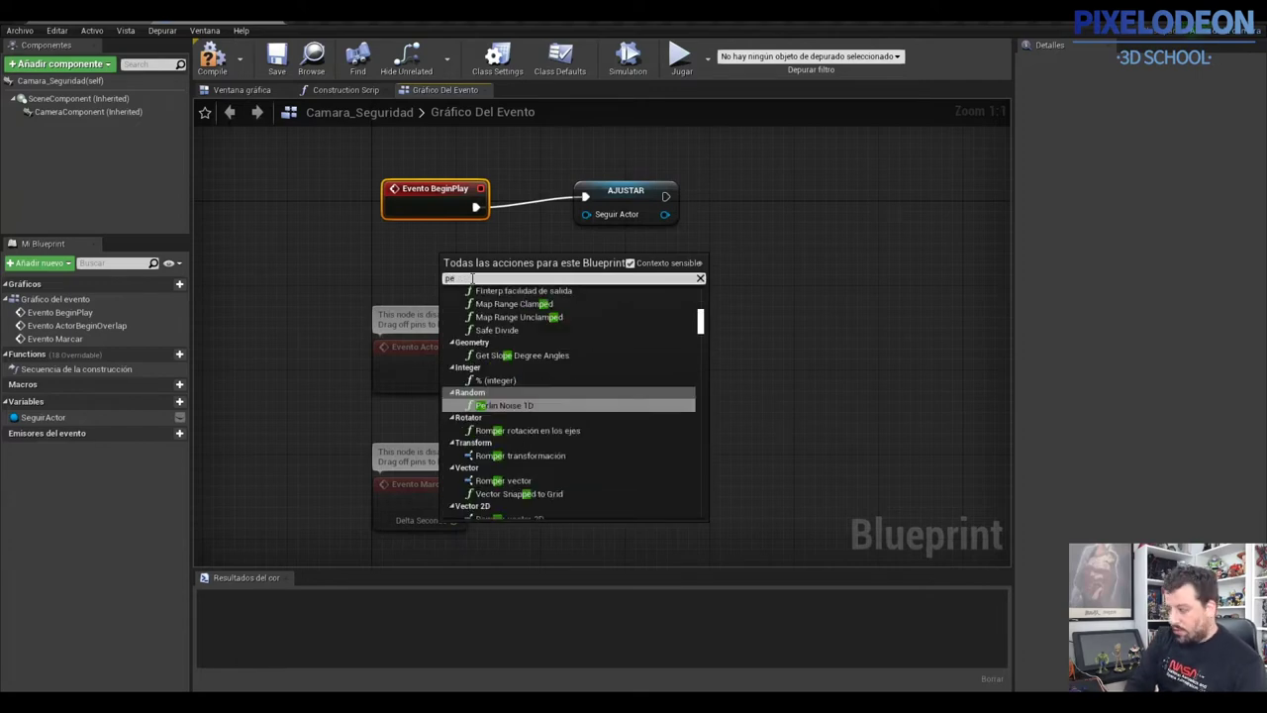
pyautogui.write('ón')
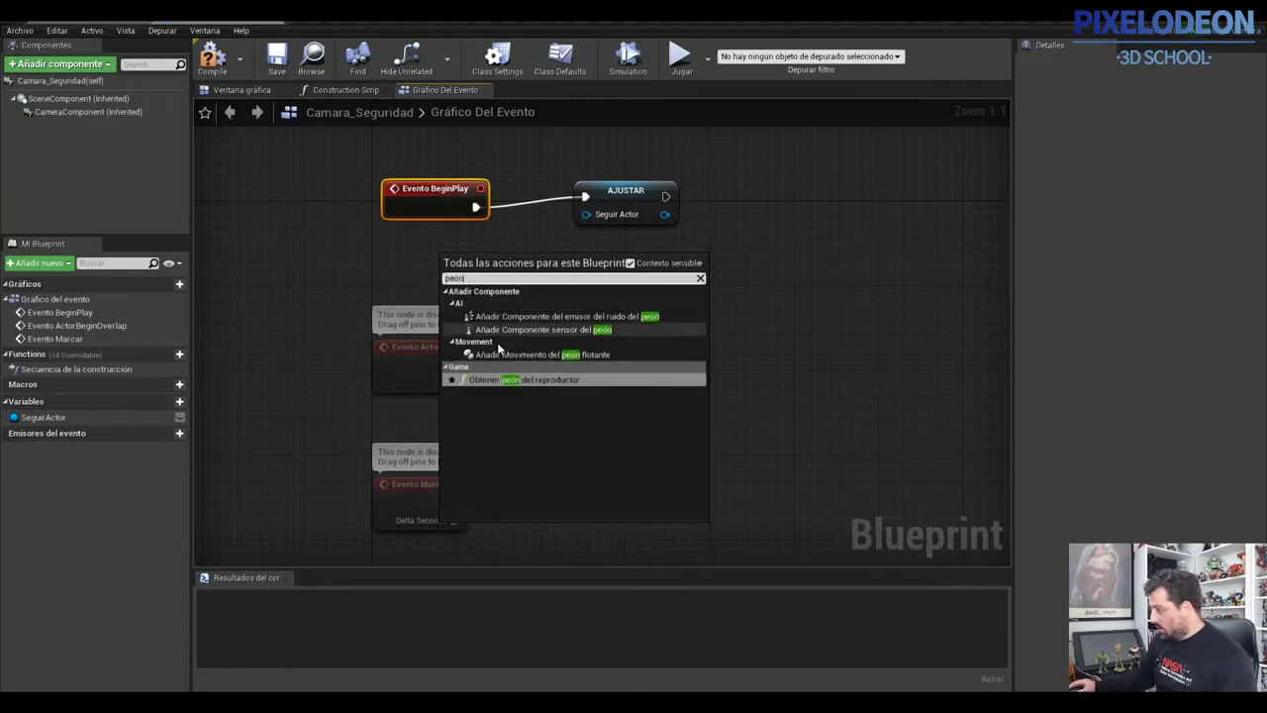
pyautogui.click(521, 382)
pyautogui.moveTo(512, 256); pyautogui.dragTo(403, 255)
pyautogui.moveTo(479, 270); pyautogui.dragTo(585, 214)
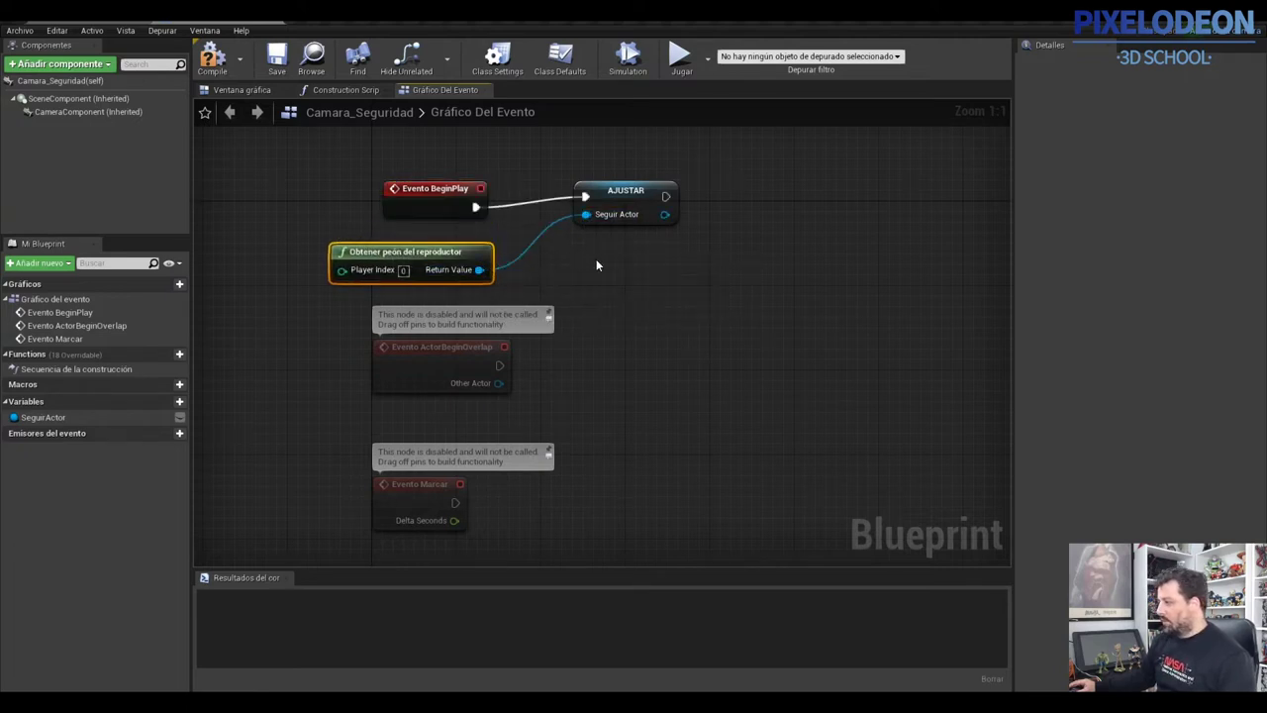
pyautogui.click(212, 58)
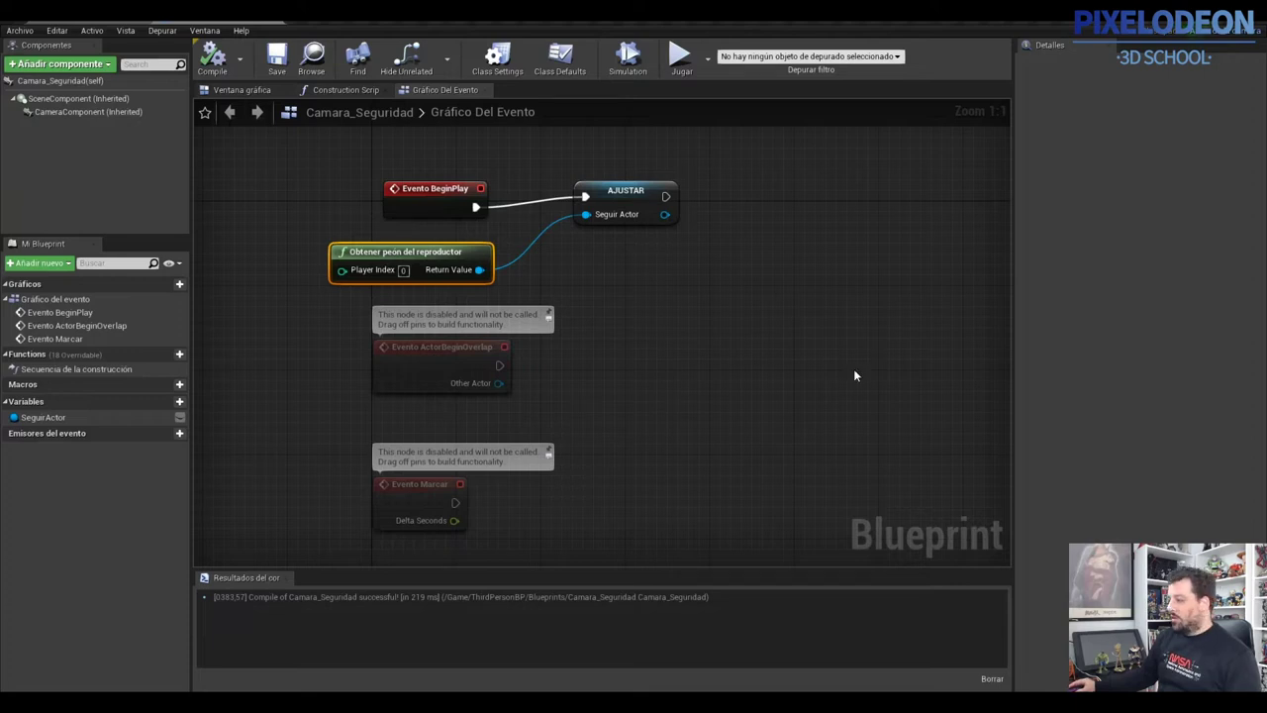
# - Add a custom event and name it Cam_Mirar_Actor, correcting the capitalisation
pyautogui.rightClick(653, 316)
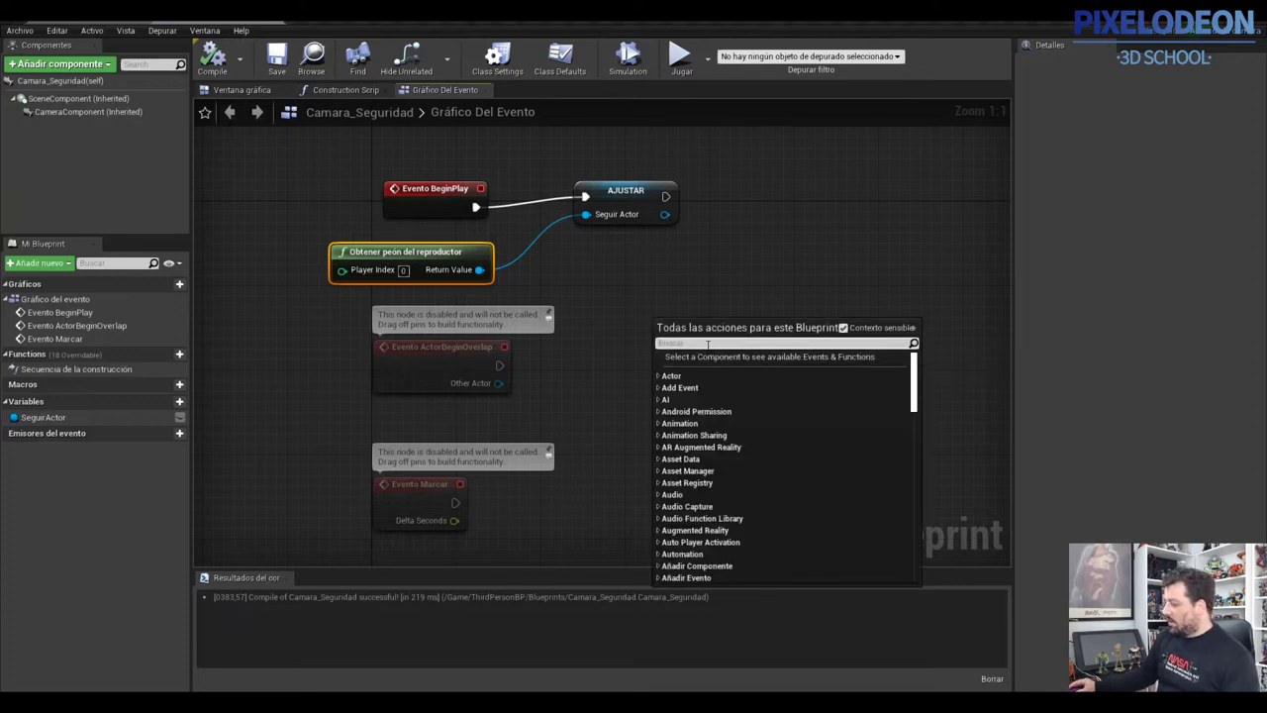
pyautogui.write('ev')
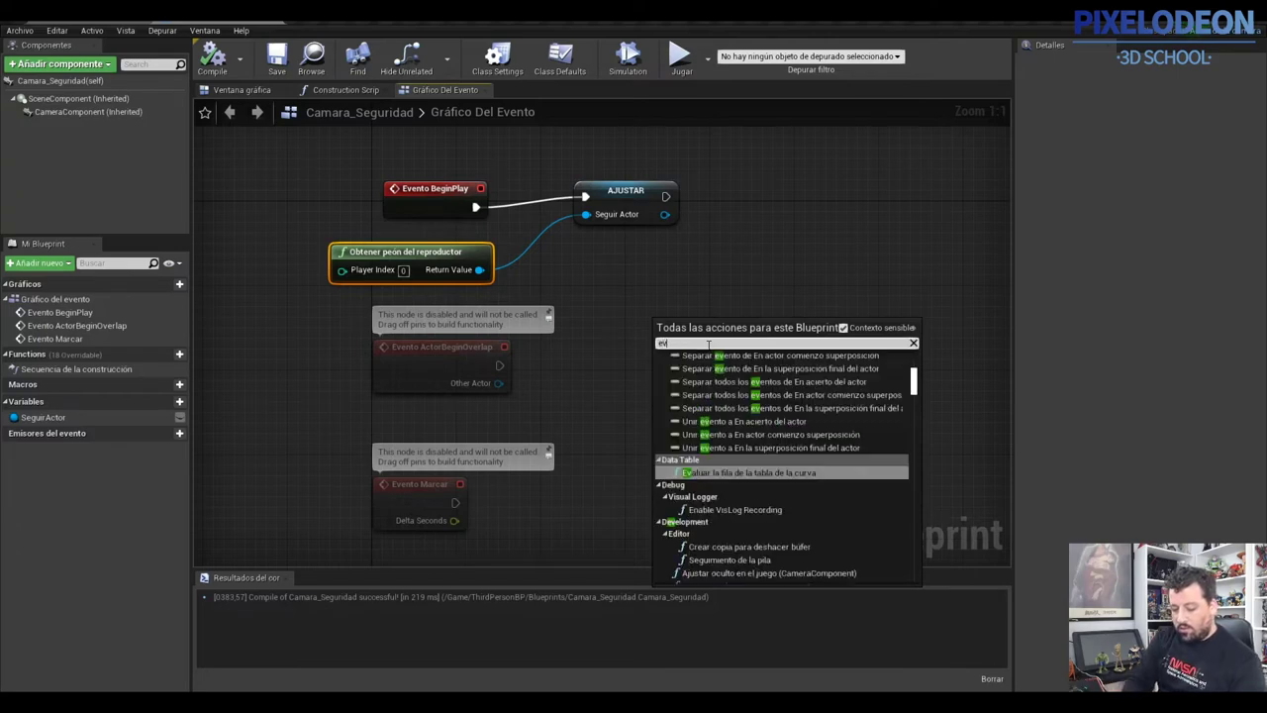
pyautogui.write('ent')
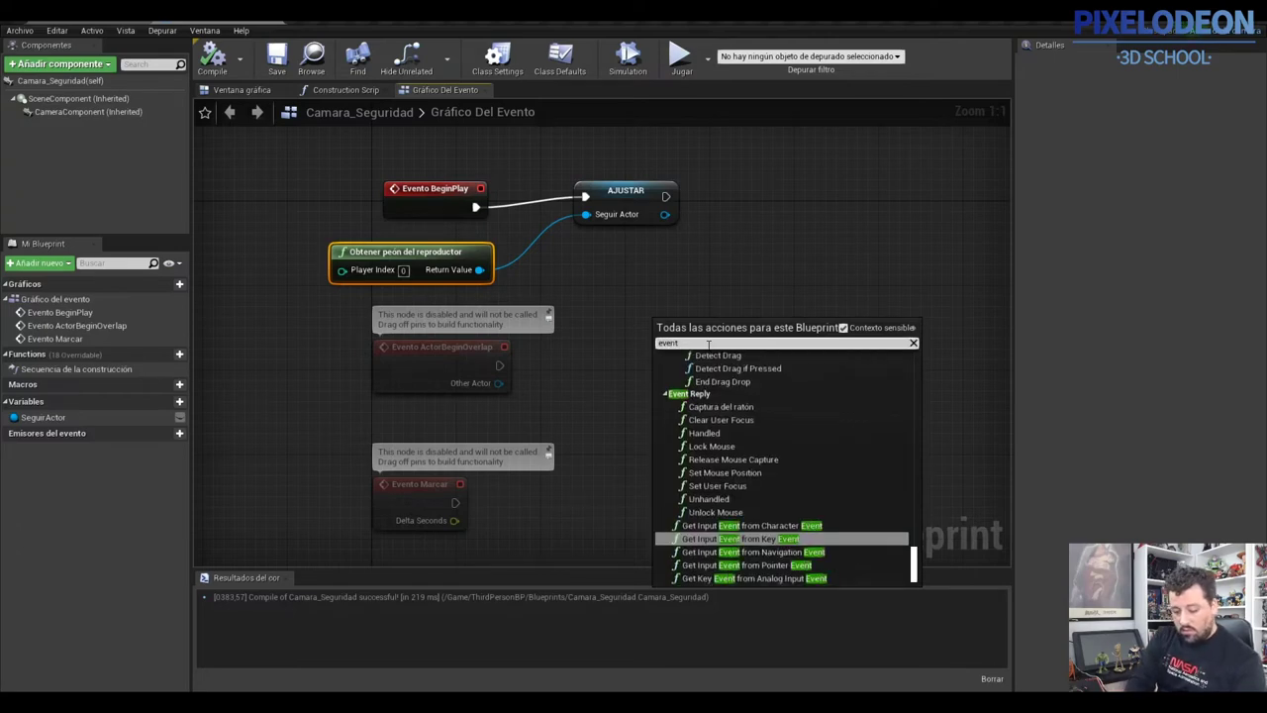
pyautogui.write(' cust')
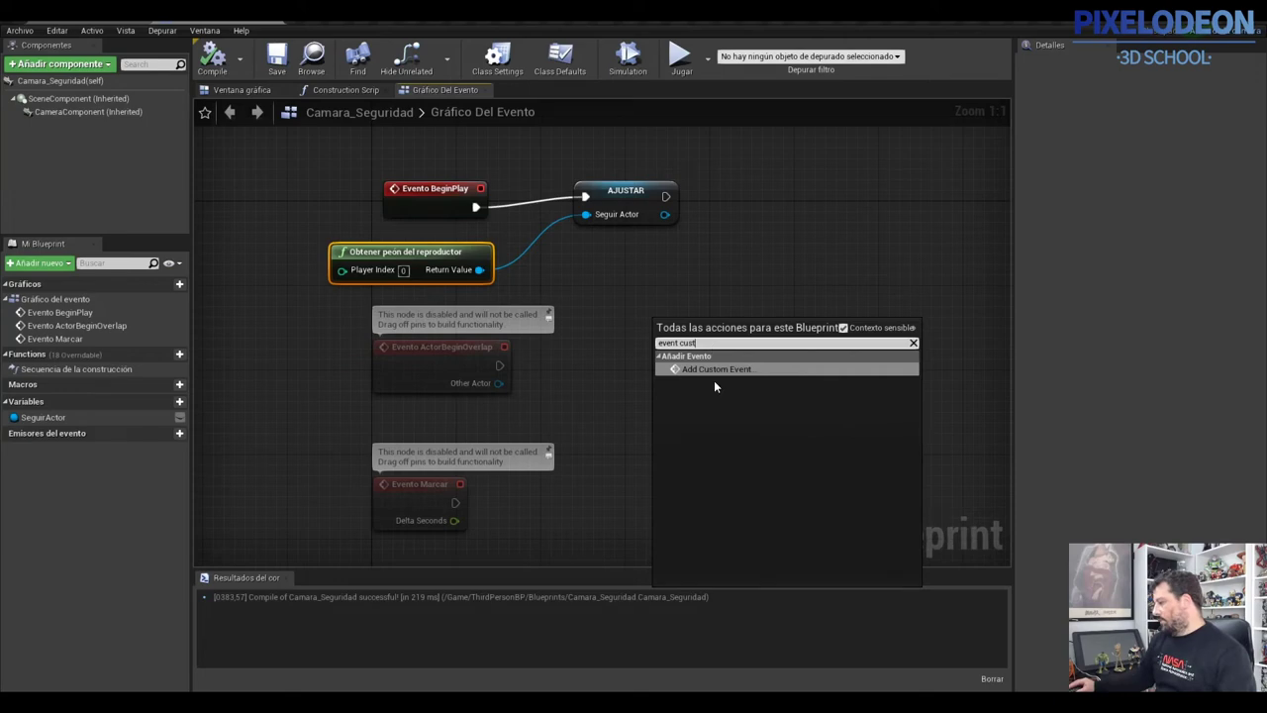
pyautogui.click(715, 369)
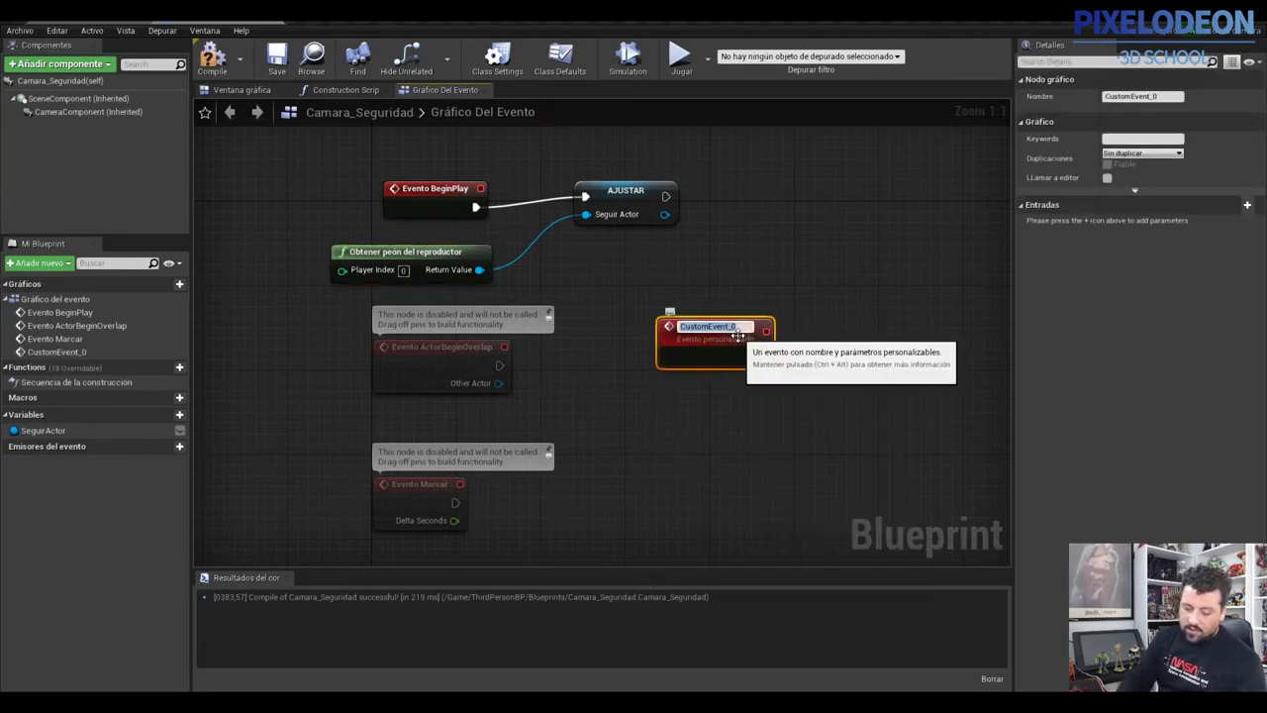
pyautogui.write('Cam_Mirar')
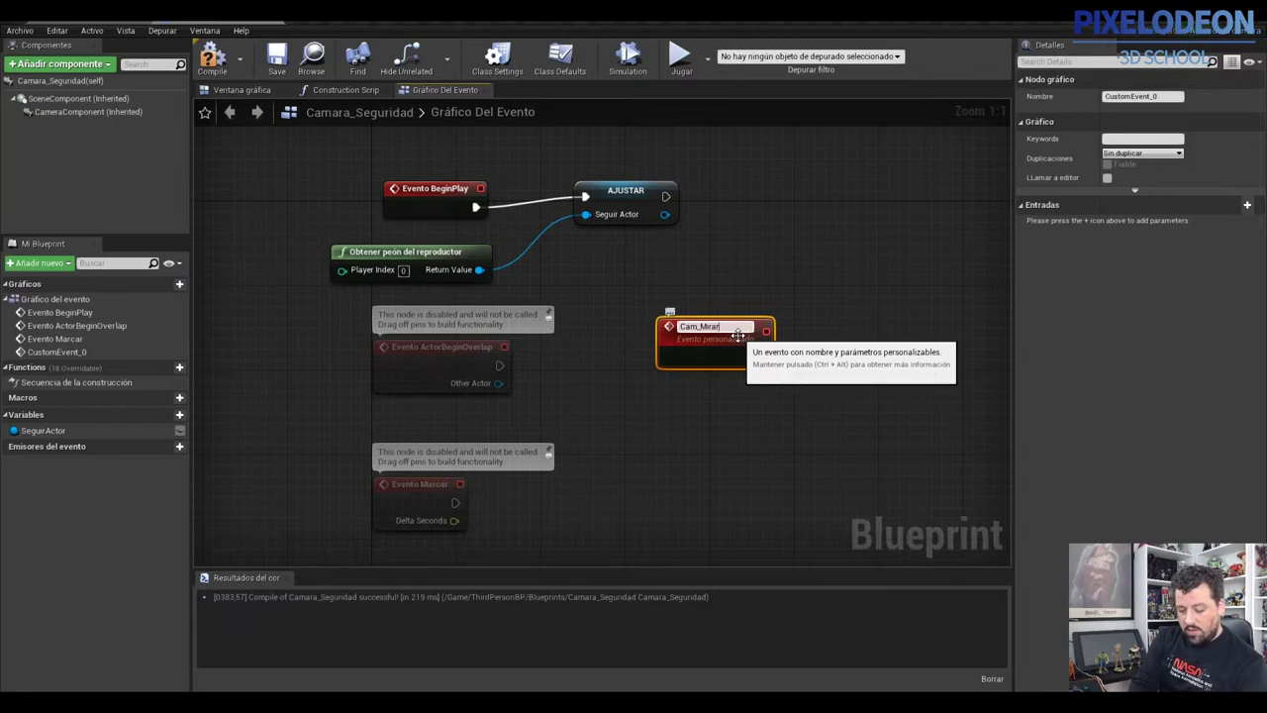
pyautogui.write('_ACtor')
pyautogui.press('Return')
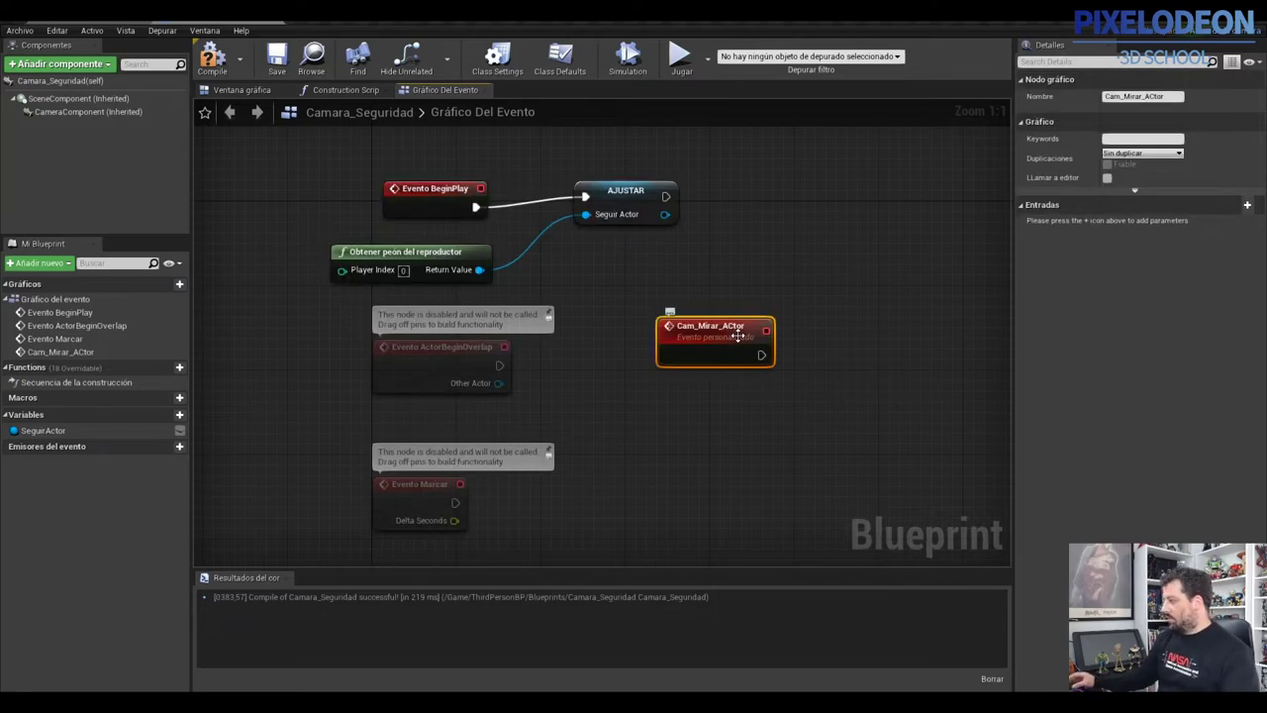
pyautogui.click(748, 325)
pyautogui.press('BackSpace')
pyautogui.press('BackSpace')
pyautogui.press('BackSpace')
pyautogui.write('ctor')
pyautogui.press('Return')
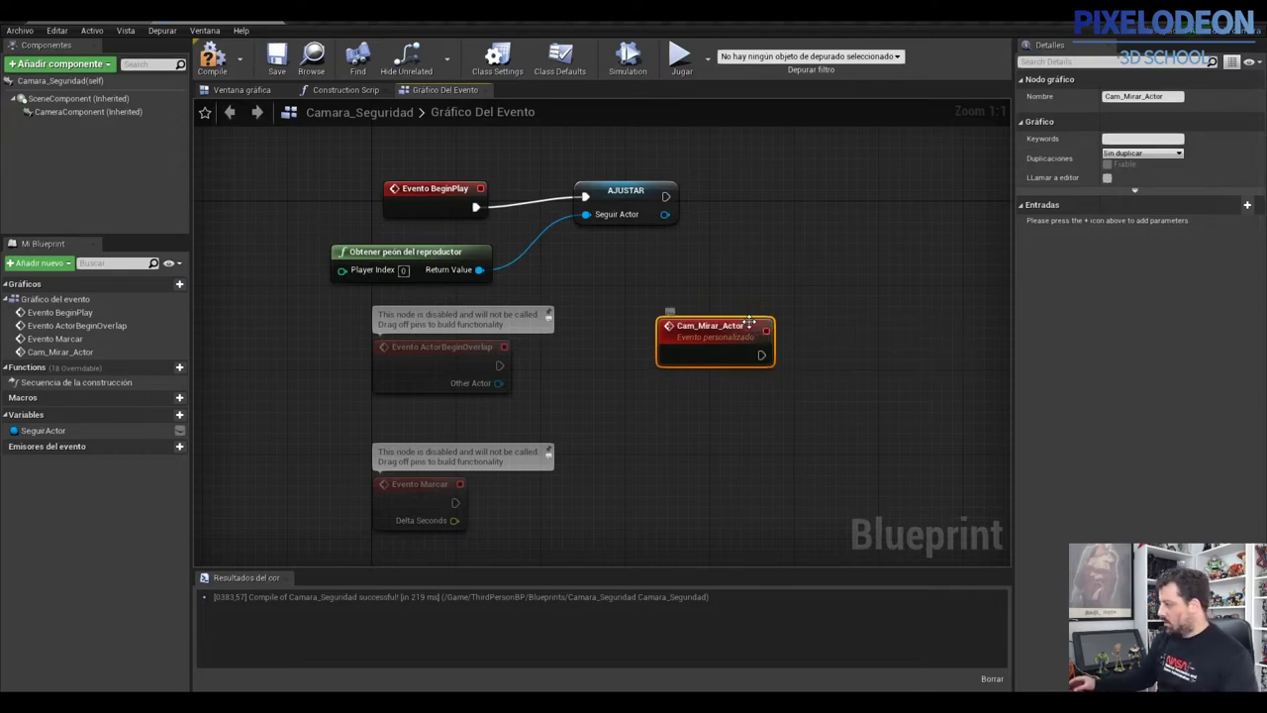
# - Position Cam_Mirar_Actor beside the BeginPlay chain and drag a wire from its execution output
pyautogui.moveTo(693, 337); pyautogui.dragTo(651, 325)
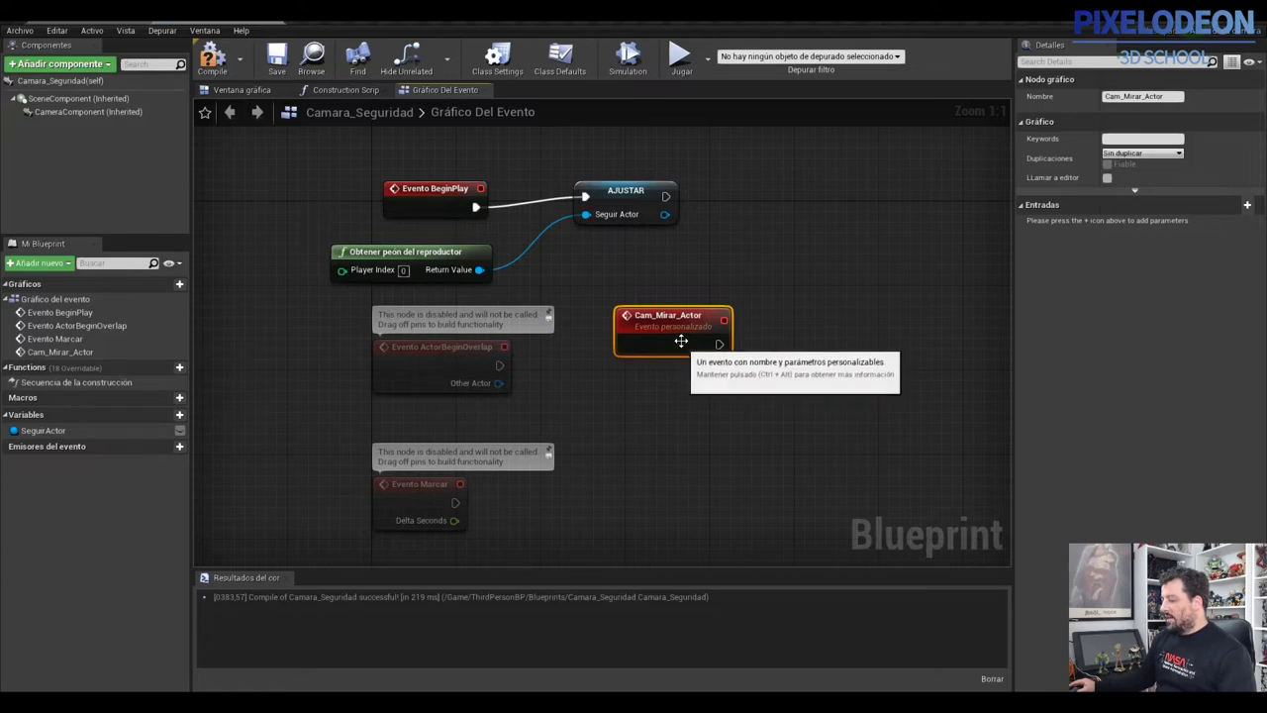
pyautogui.scroll(-1, 683, 369)
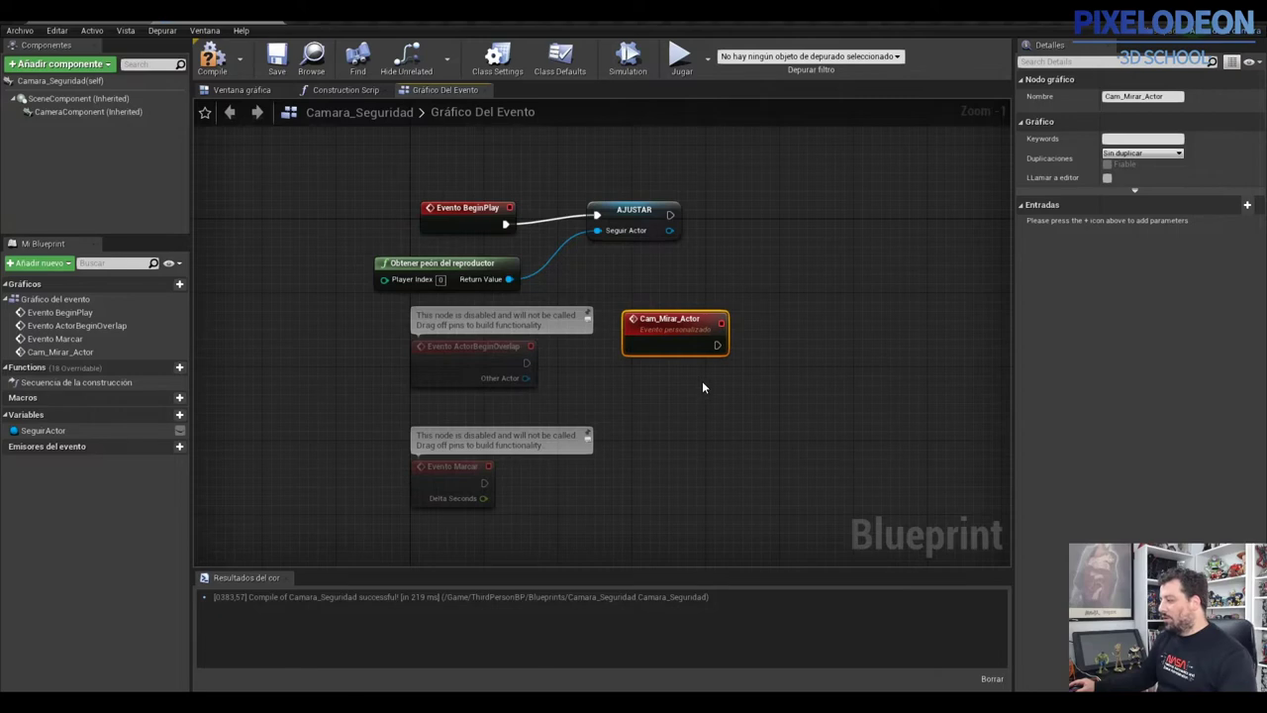
pyautogui.moveTo(702, 381); pyautogui.dragTo(591, 339, button='right')
pyautogui.scroll(1, 590, 346)
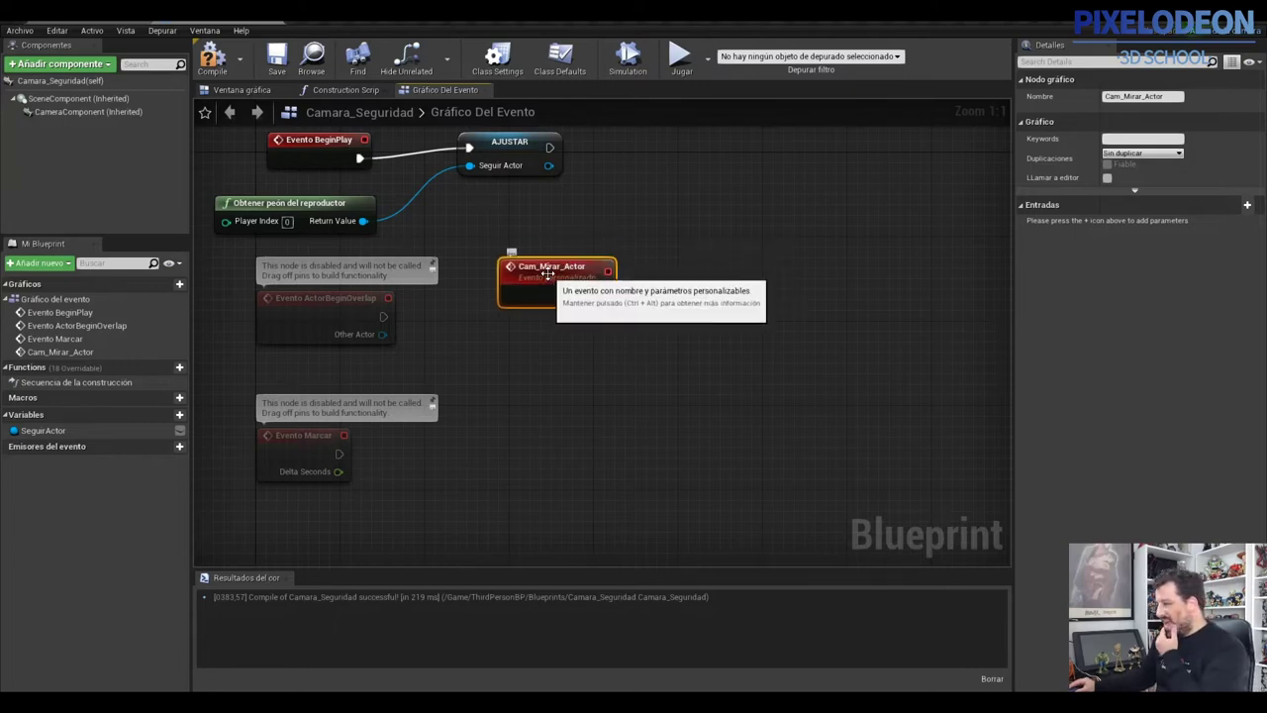
pyautogui.moveTo(559, 279); pyautogui.dragTo(569, 278)
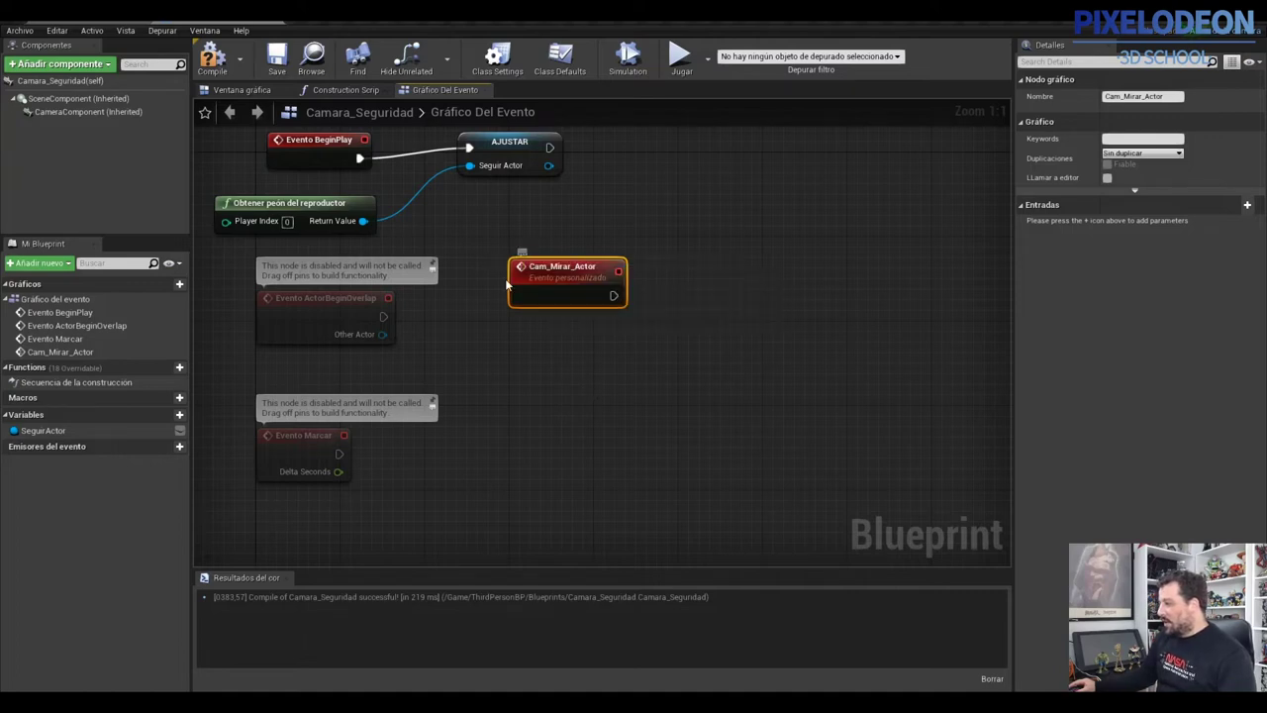
pyautogui.moveTo(620, 297); pyautogui.dragTo(701, 294)
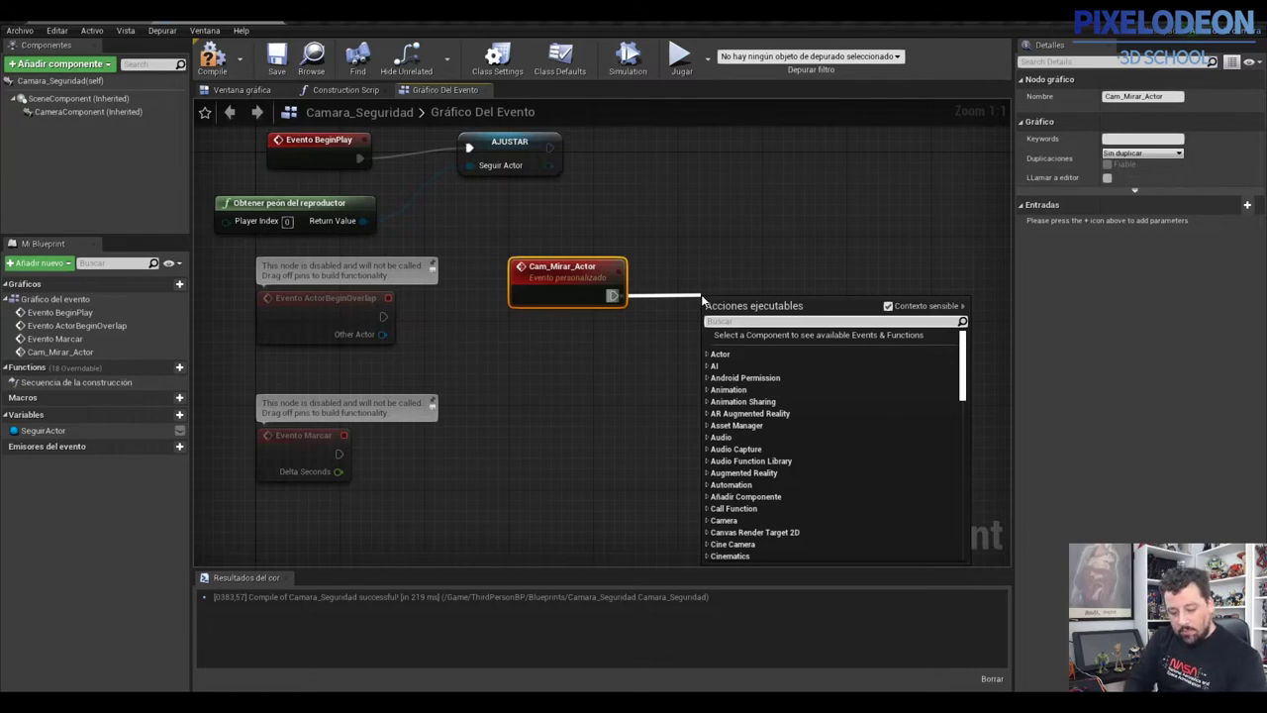
# - Add a SetWorldRotation node targeting the Camera Component after Cam_Mirar_Actor and arrange the nodes
pyautogui.write('setworld')
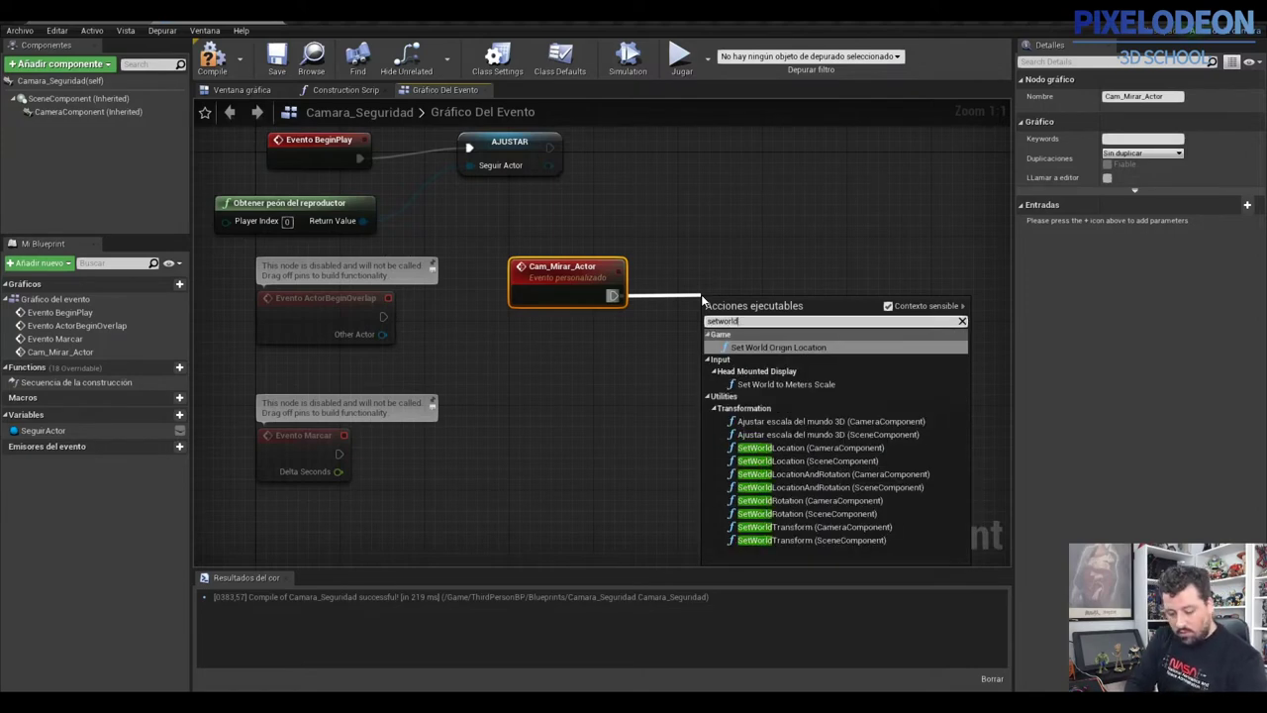
pyautogui.write('rot')
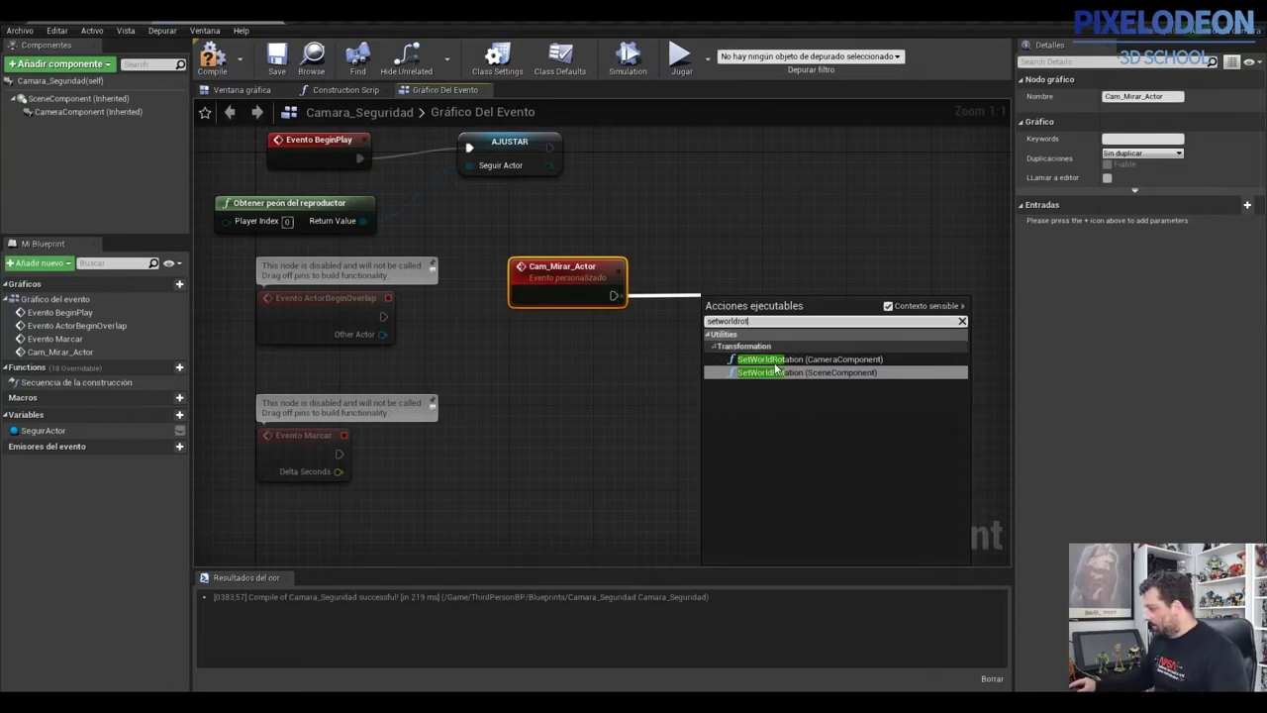
pyautogui.click(782, 372)
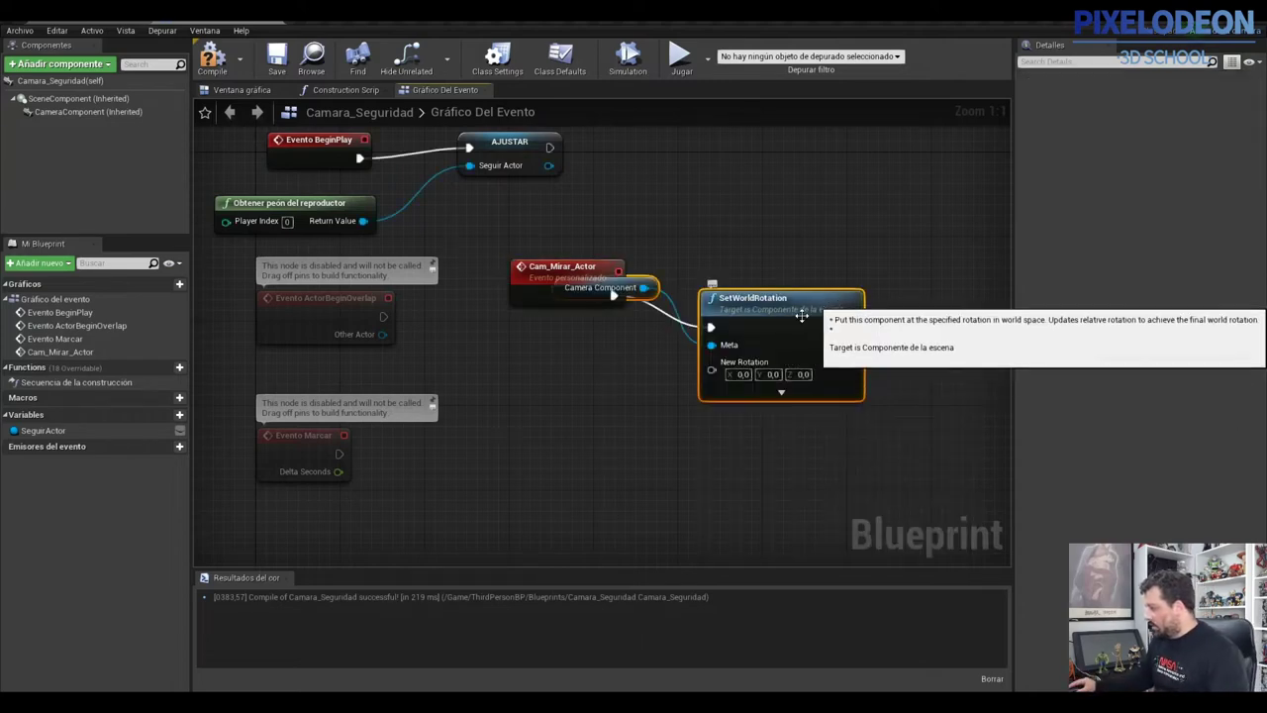
pyautogui.moveTo(817, 307); pyautogui.dragTo(838, 243)
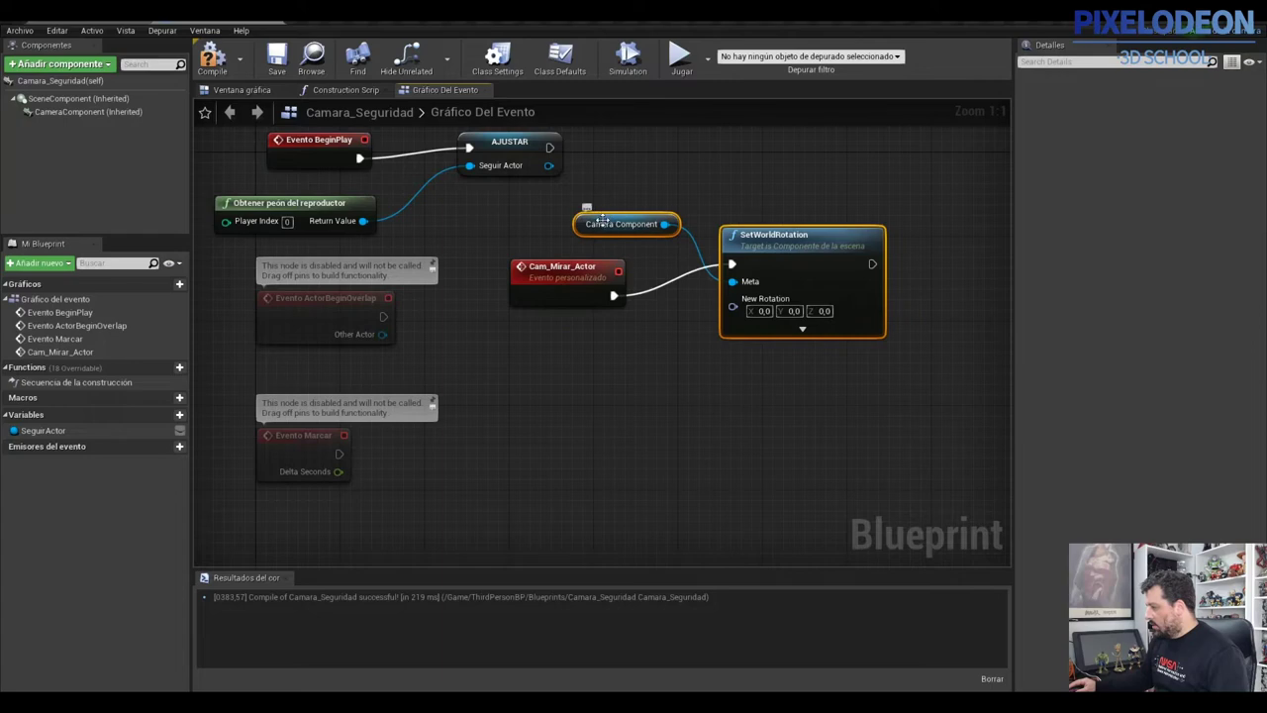
pyautogui.moveTo(619, 230); pyautogui.dragTo(544, 349)
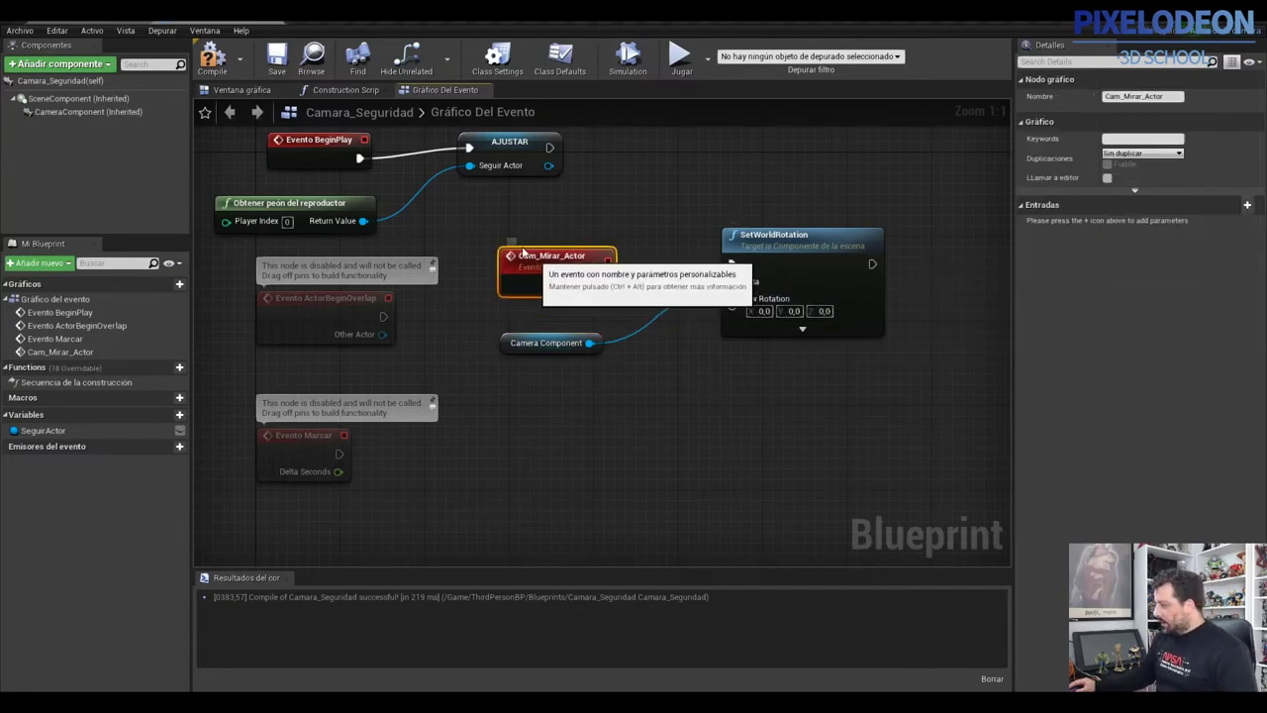
pyautogui.moveTo(543, 269); pyautogui.dragTo(513, 238)
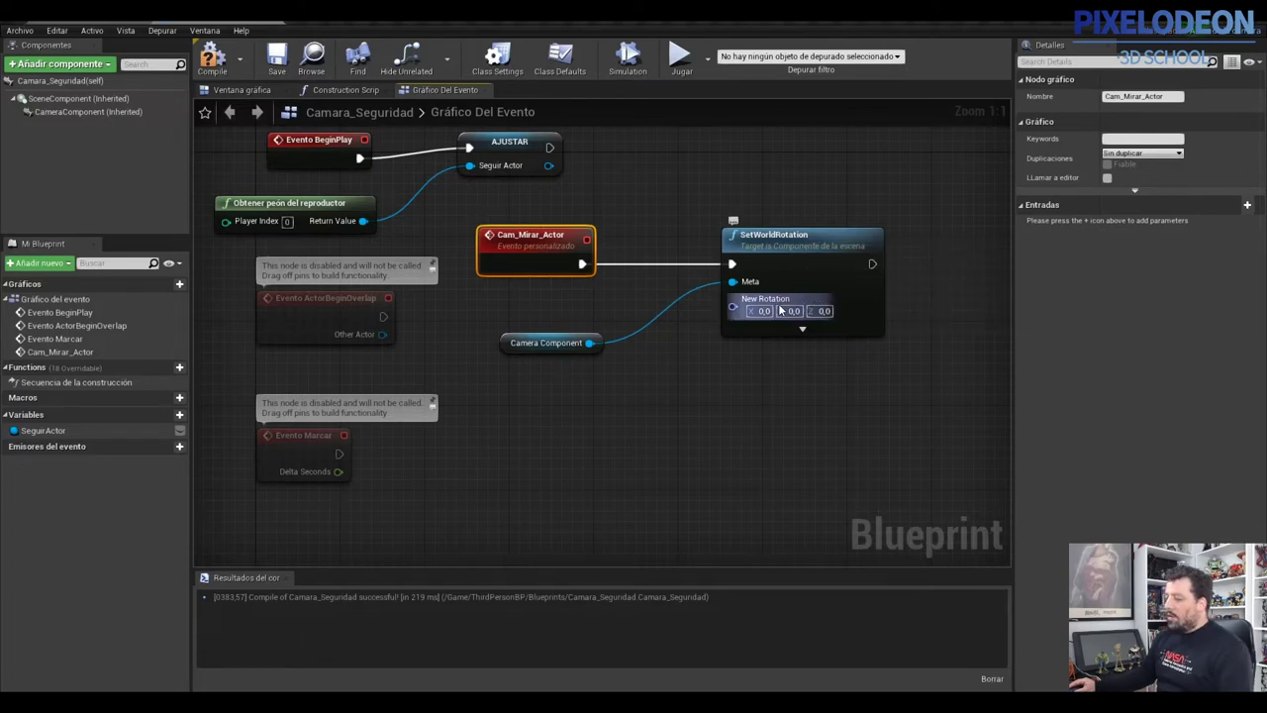
pyautogui.moveTo(543, 345); pyautogui.dragTo(533, 313)
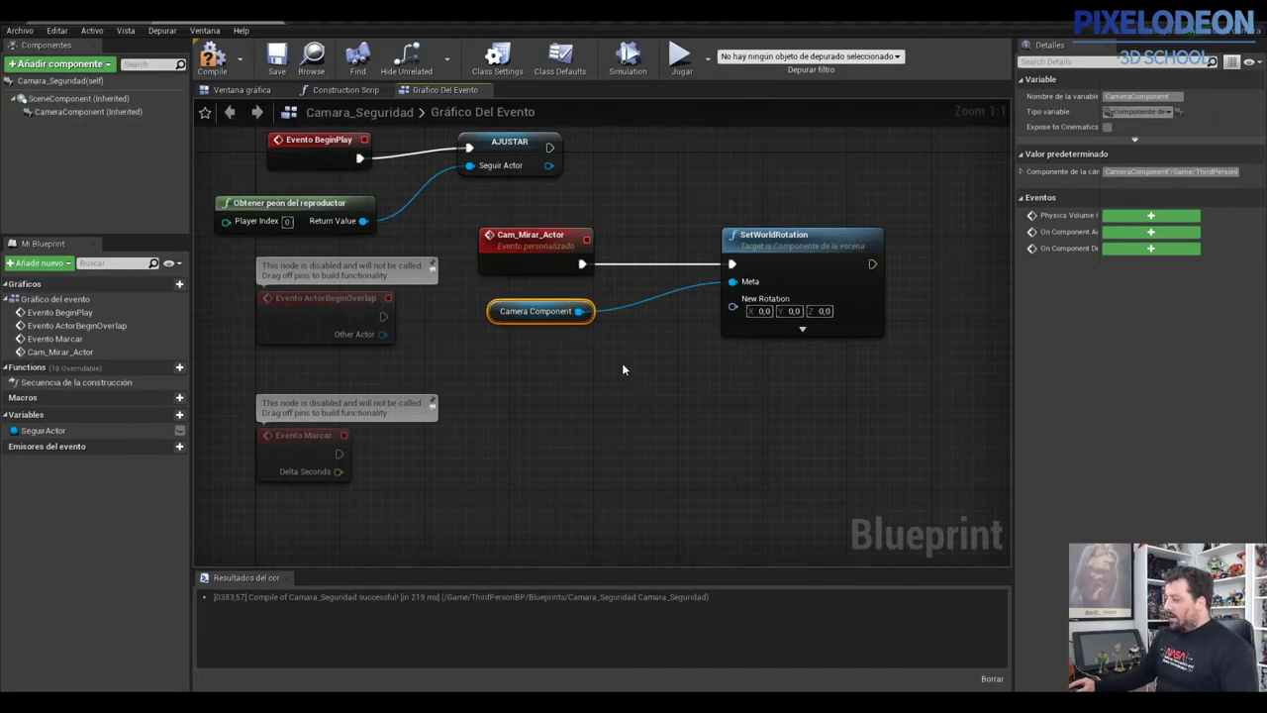
pyautogui.click(492, 363)
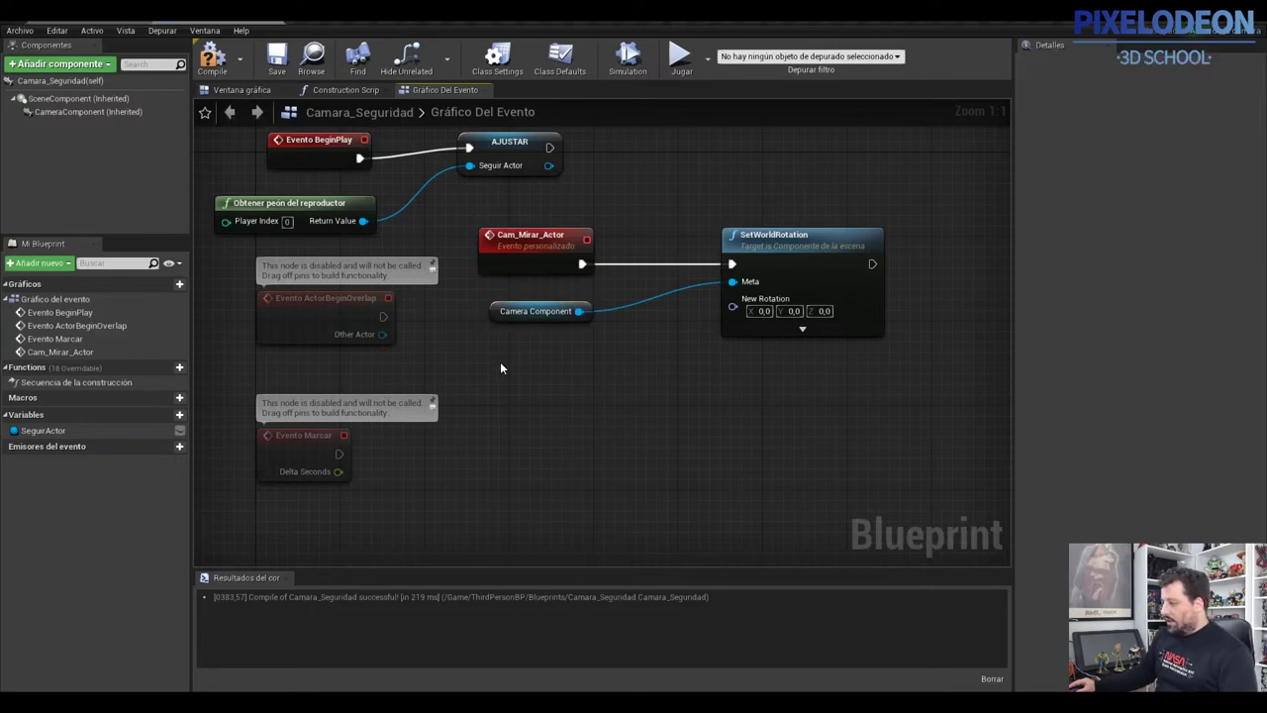
pyautogui.rightClick(500, 362)
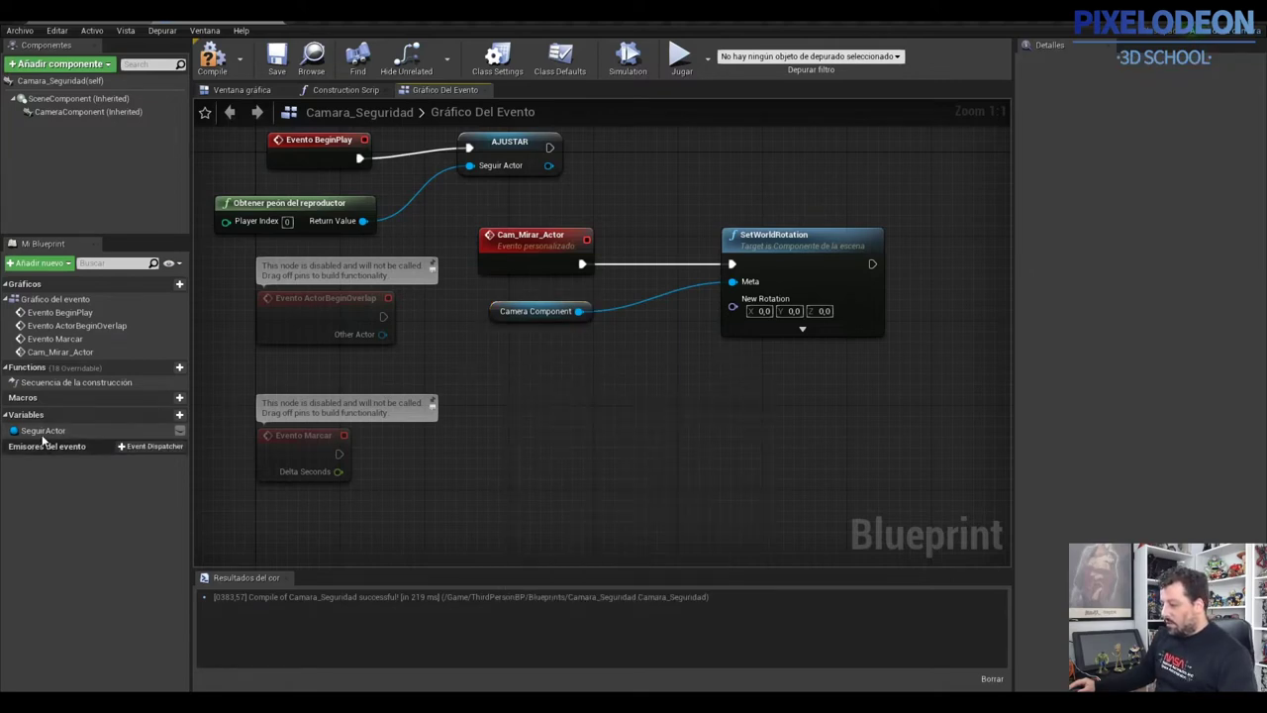
# - Place a Seguir Actor getter connected to a GetActorLocation node placed next to it
pyautogui.moveTo(43, 430); pyautogui.dragTo(482, 419)
pyautogui.click(510, 432)
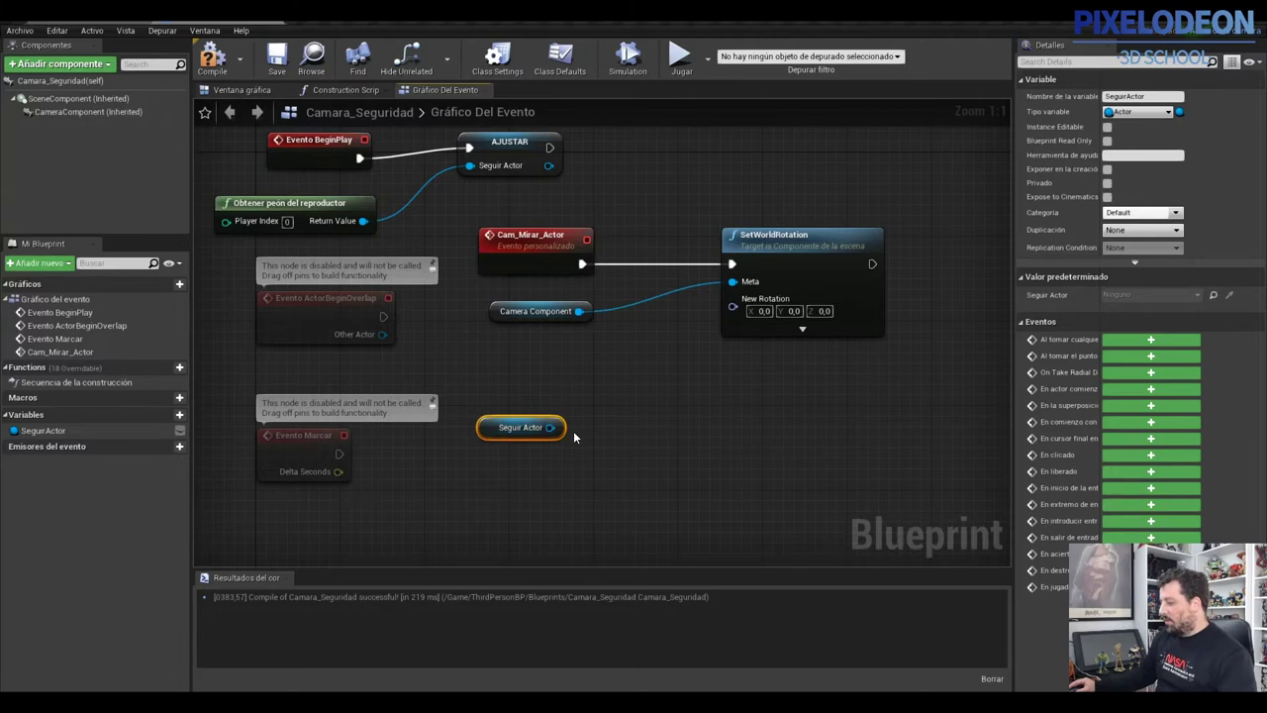
pyautogui.moveTo(551, 427); pyautogui.dragTo(613, 430)
pyautogui.write('getactor')
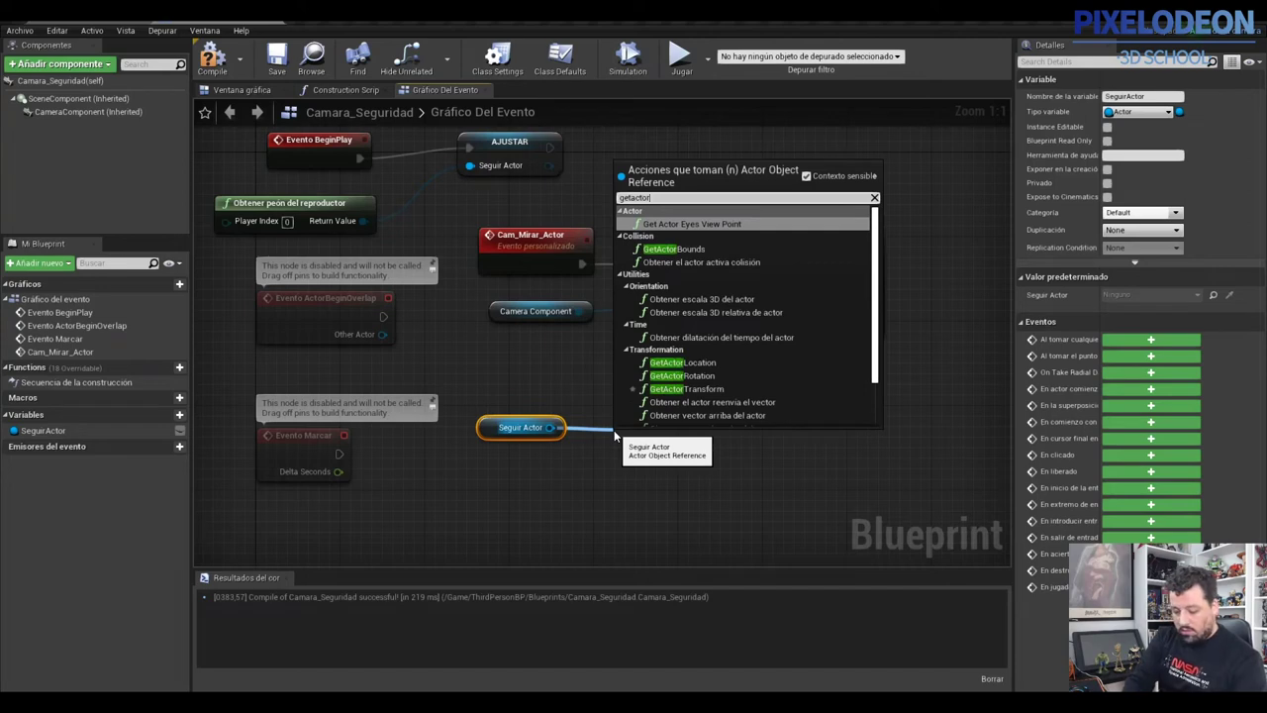
pyautogui.write('loca')
pyautogui.press('Return')
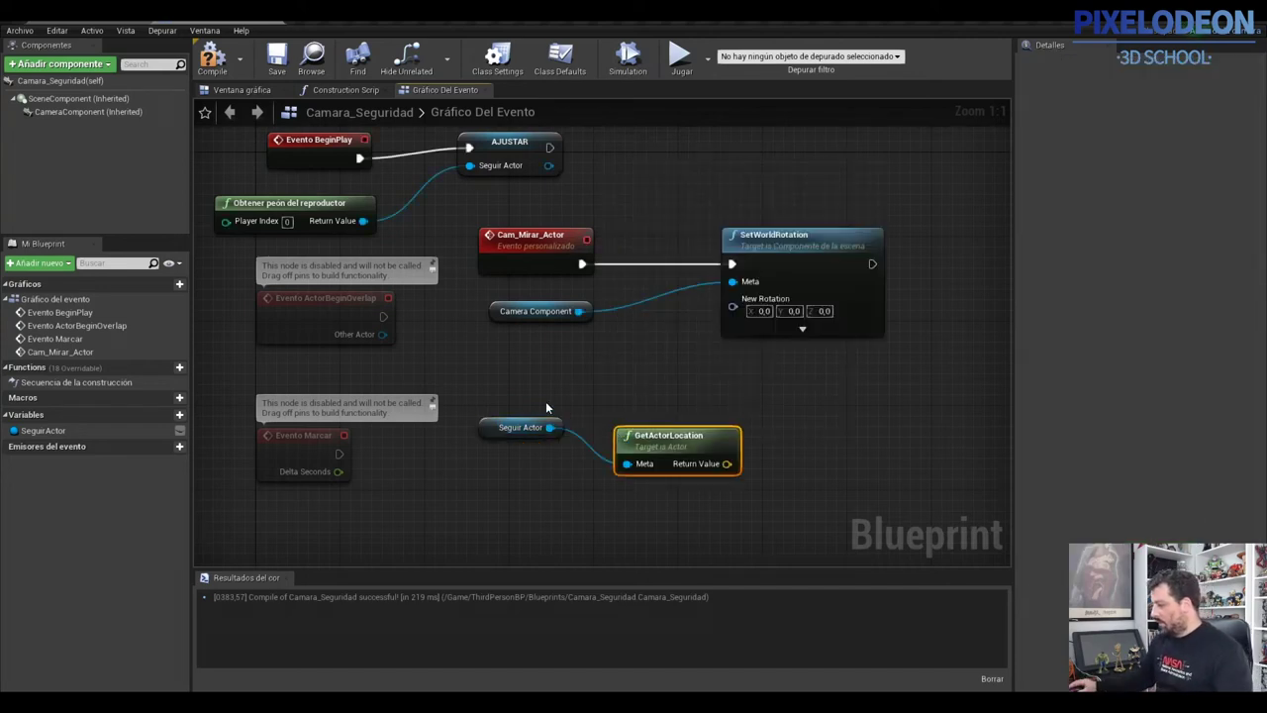
pyautogui.moveTo(550, 428)
pyautogui.mouseDown()
pyautogui.moveTo(552, 446)
pyautogui.moveTo(486, 444)
pyautogui.mouseUp()
pyautogui.press('Escape')
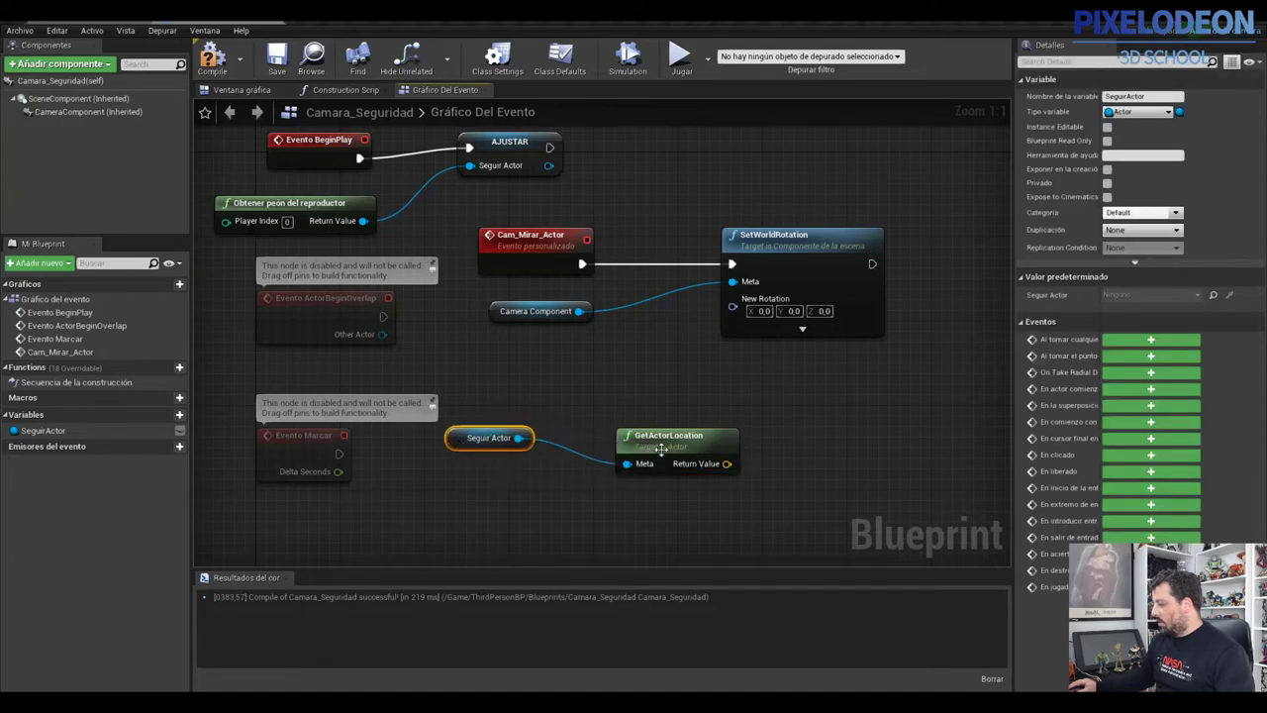
pyautogui.moveTo(681, 438); pyautogui.dragTo(615, 438)
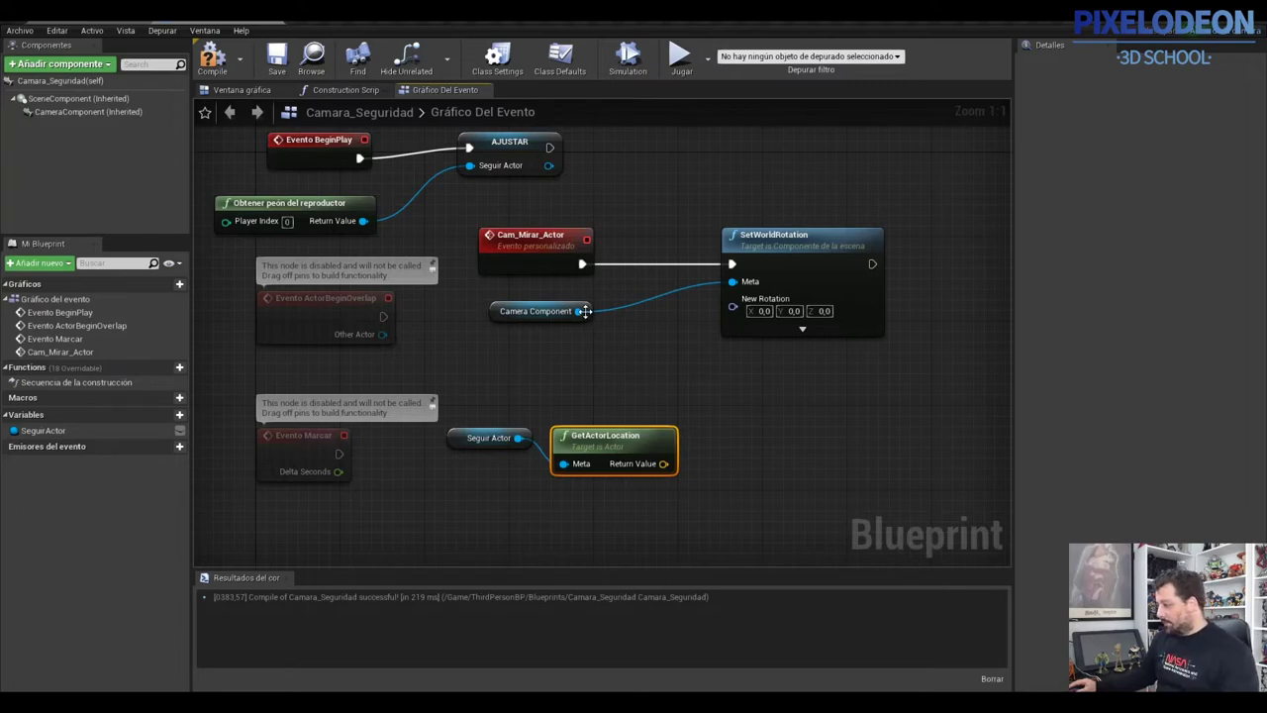
# - Add a GetWorldLocation node fed by the Camera Component and rearrange both nodes
pyautogui.moveTo(584, 311); pyautogui.dragTo(611, 355)
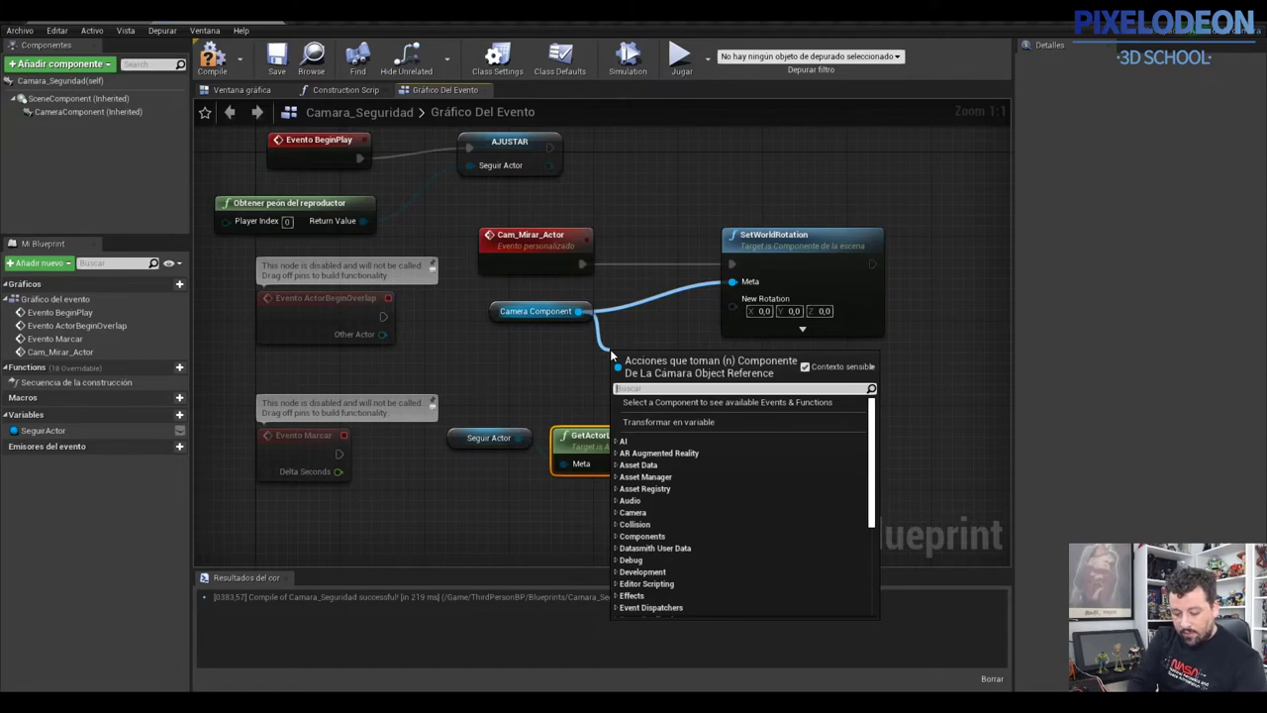
pyautogui.write('getworld')
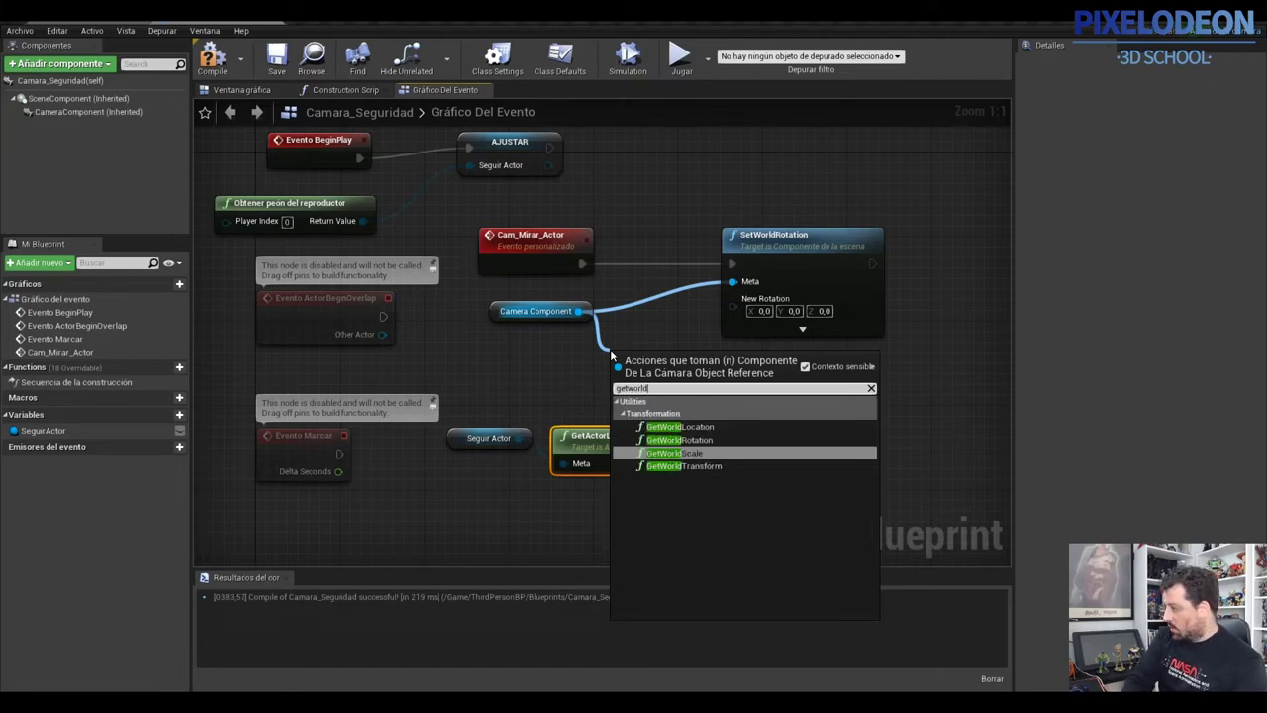
pyautogui.press('Down')
pyautogui.press('Up')
pyautogui.press('Up')
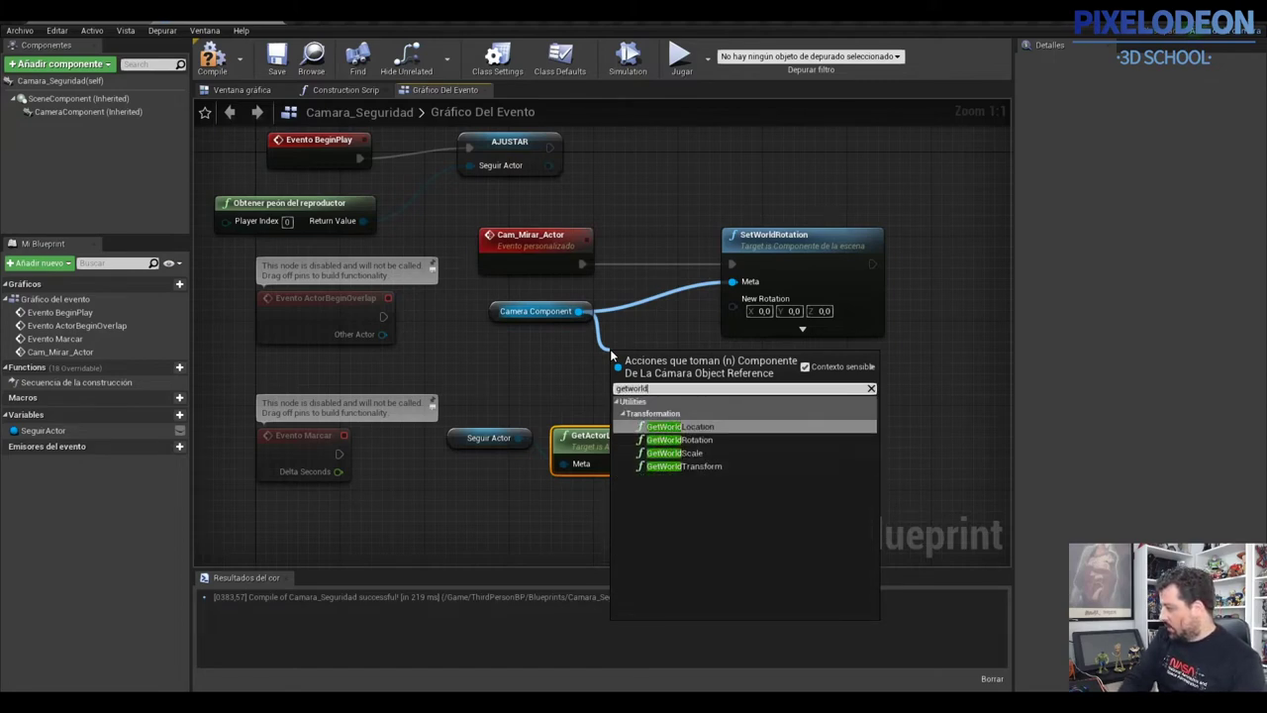
pyautogui.press('Up')
pyautogui.press('Return')
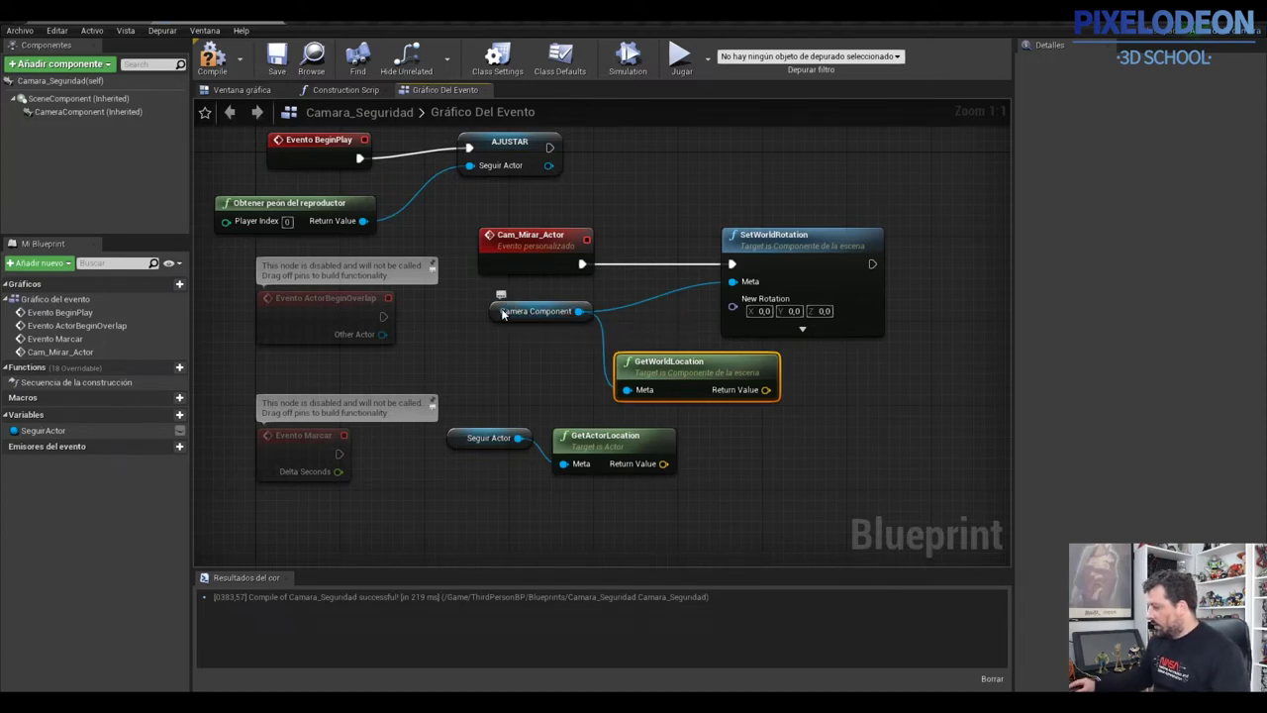
pyautogui.moveTo(531, 305); pyautogui.dragTo(412, 321)
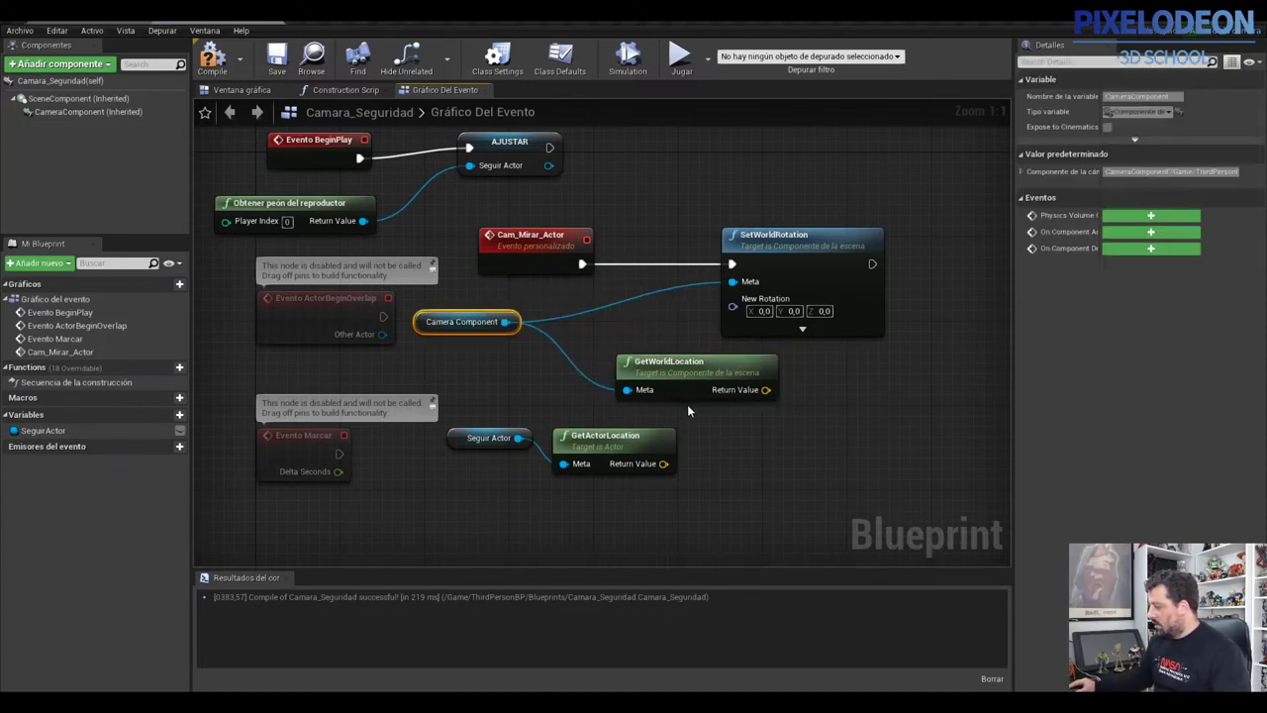
pyautogui.moveTo(733, 368); pyautogui.dragTo(657, 357)
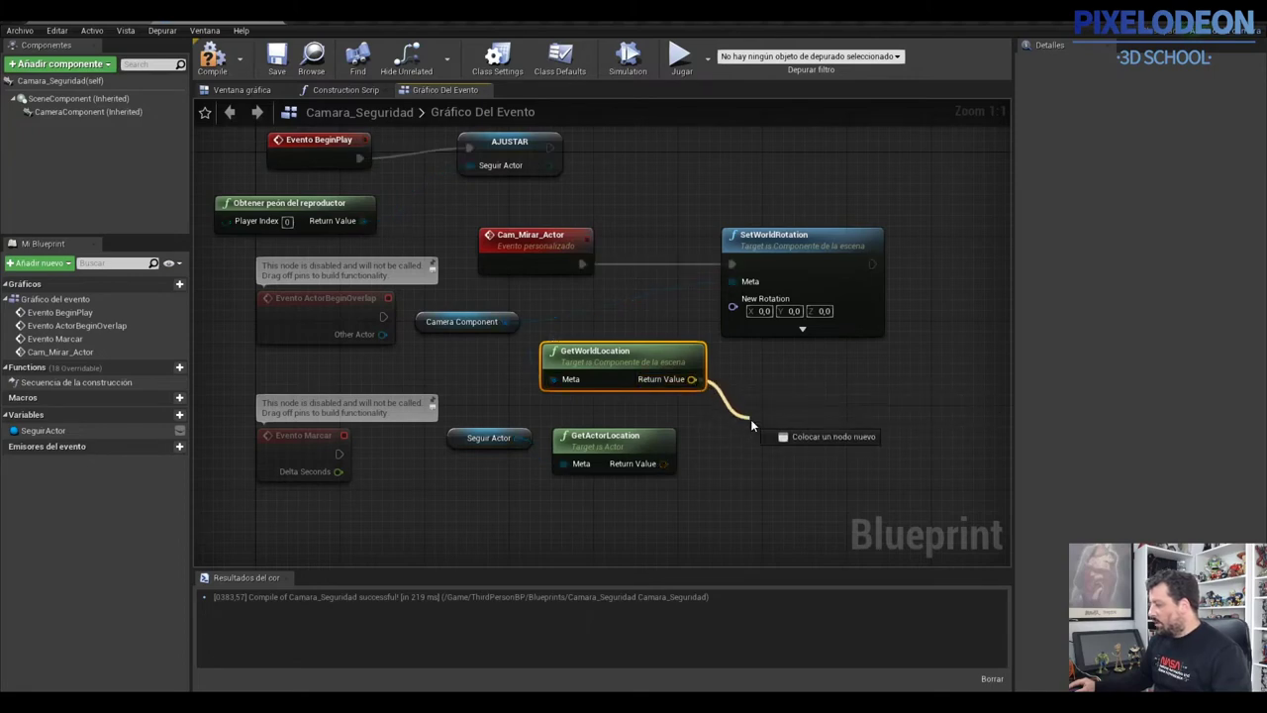
# - Add Encontrar mirar a rotación from GetWorldLocation to GetActorLocation, driving SetWorldRotation's New Rotation
pyautogui.moveTo(692, 379); pyautogui.dragTo(750, 419)
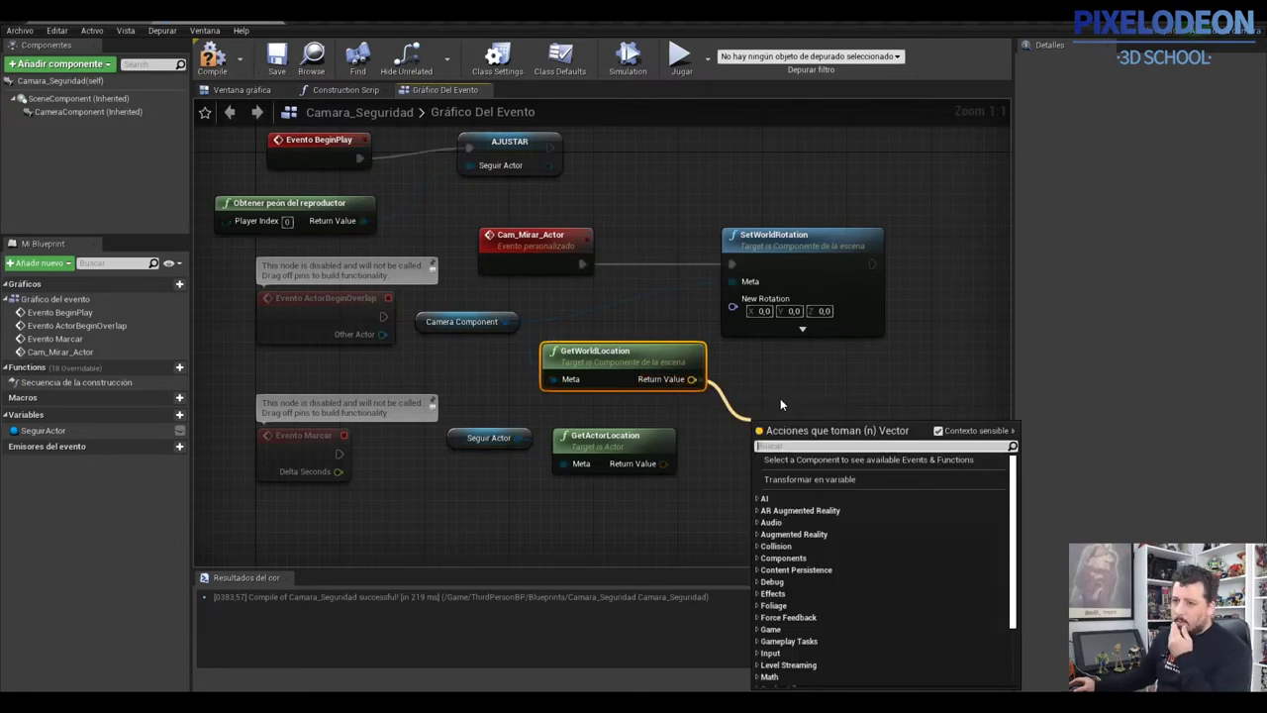
pyautogui.write('entro')
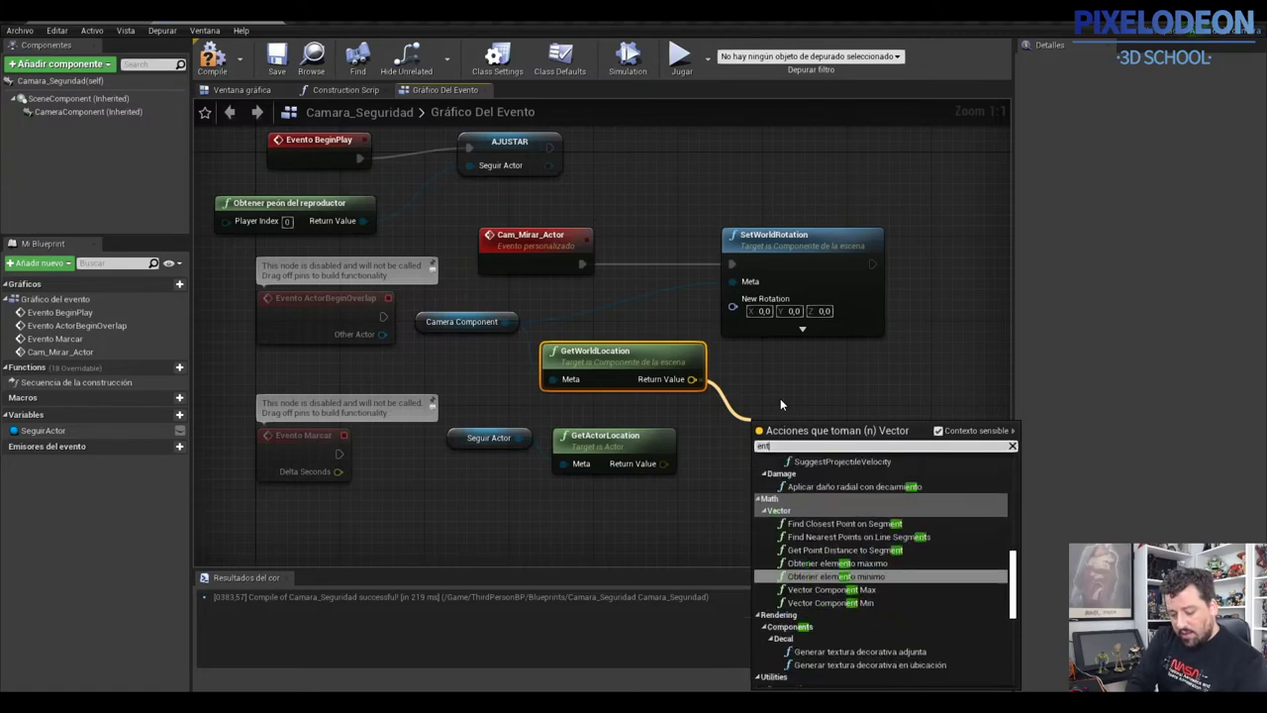
pyautogui.press('BackSpace')
pyautogui.press('BackSpace')
pyautogui.press('BackSpace')
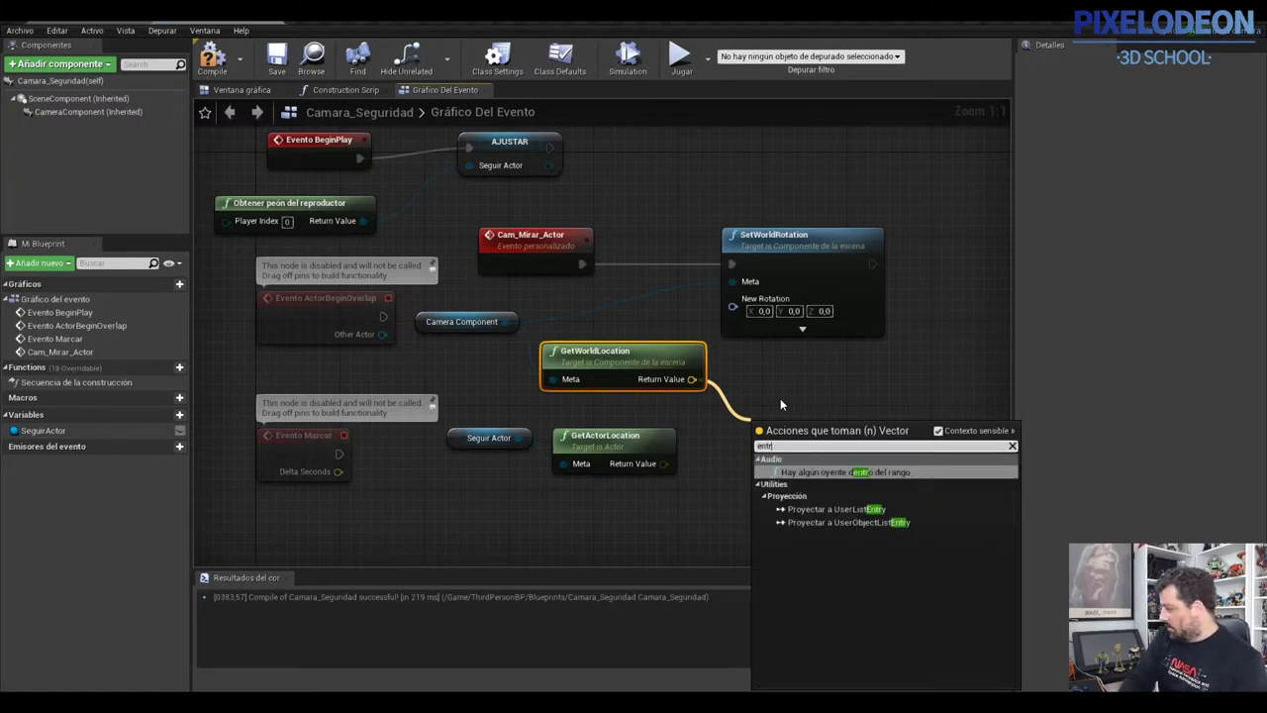
pyautogui.write('contr')
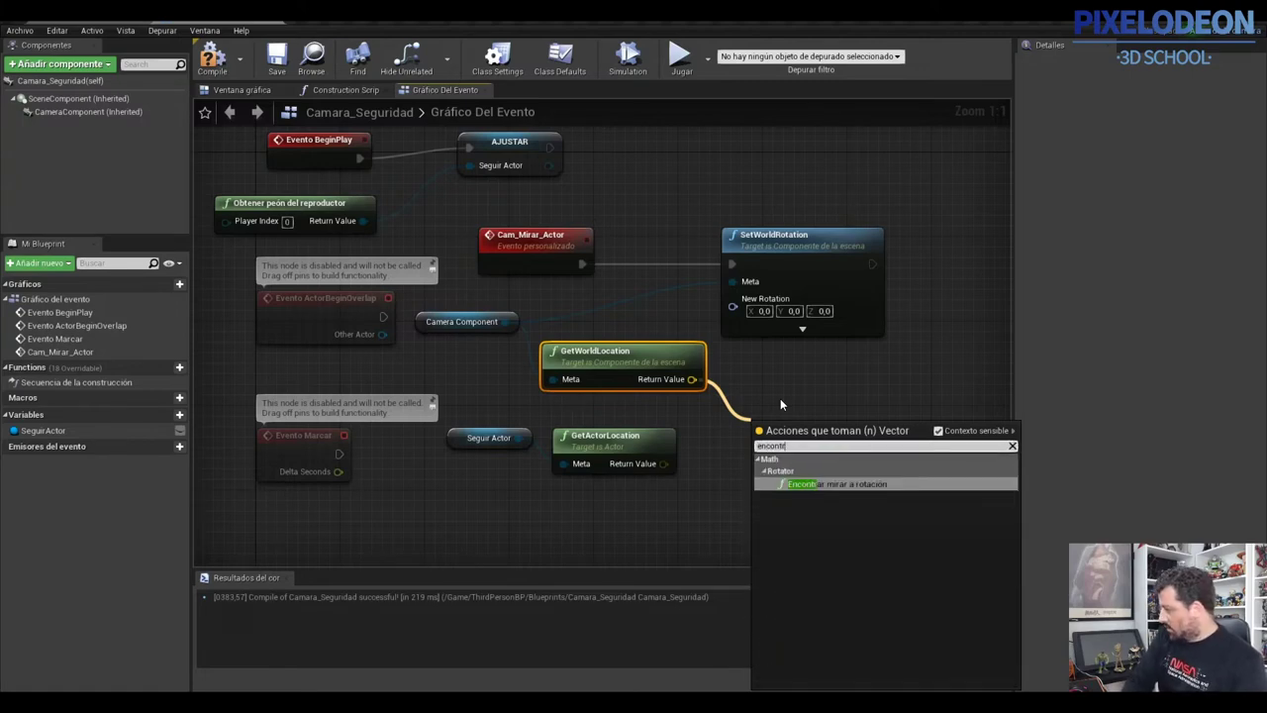
pyautogui.press('Return')
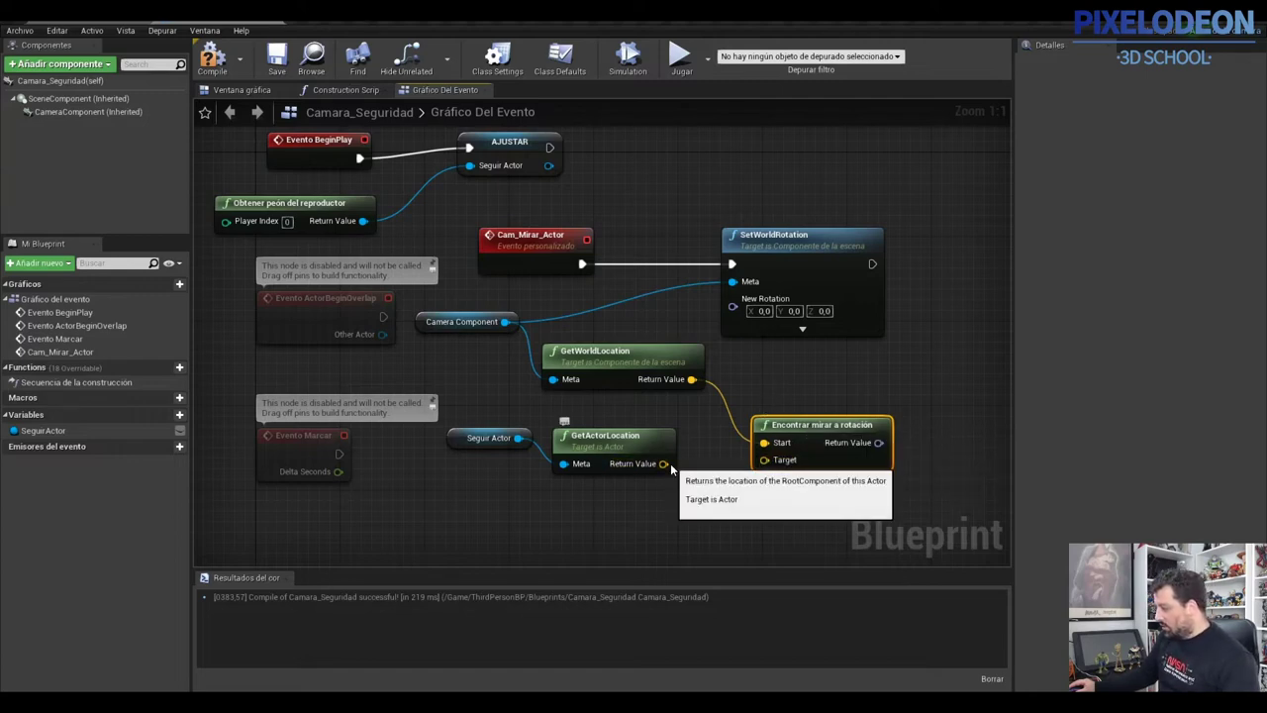
pyautogui.moveTo(664, 463); pyautogui.dragTo(768, 462)
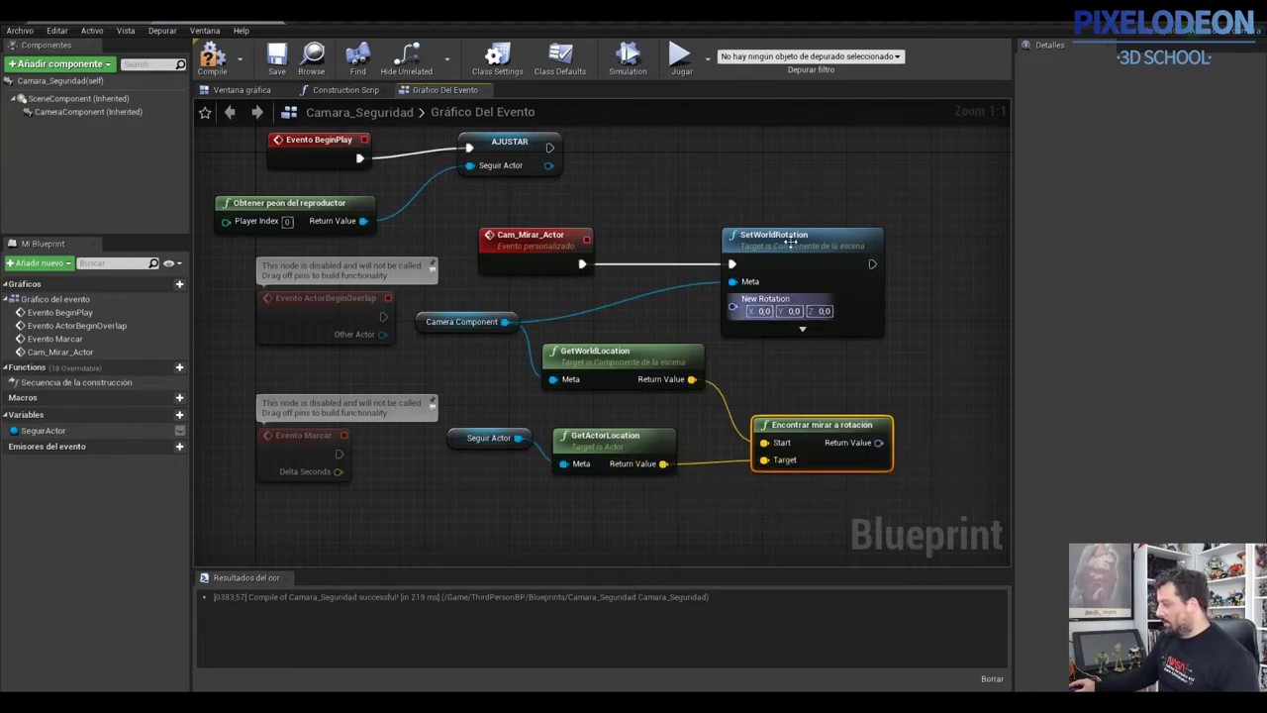
pyautogui.moveTo(826, 260); pyautogui.dragTo(973, 263)
pyautogui.moveTo(837, 418); pyautogui.dragTo(806, 366)
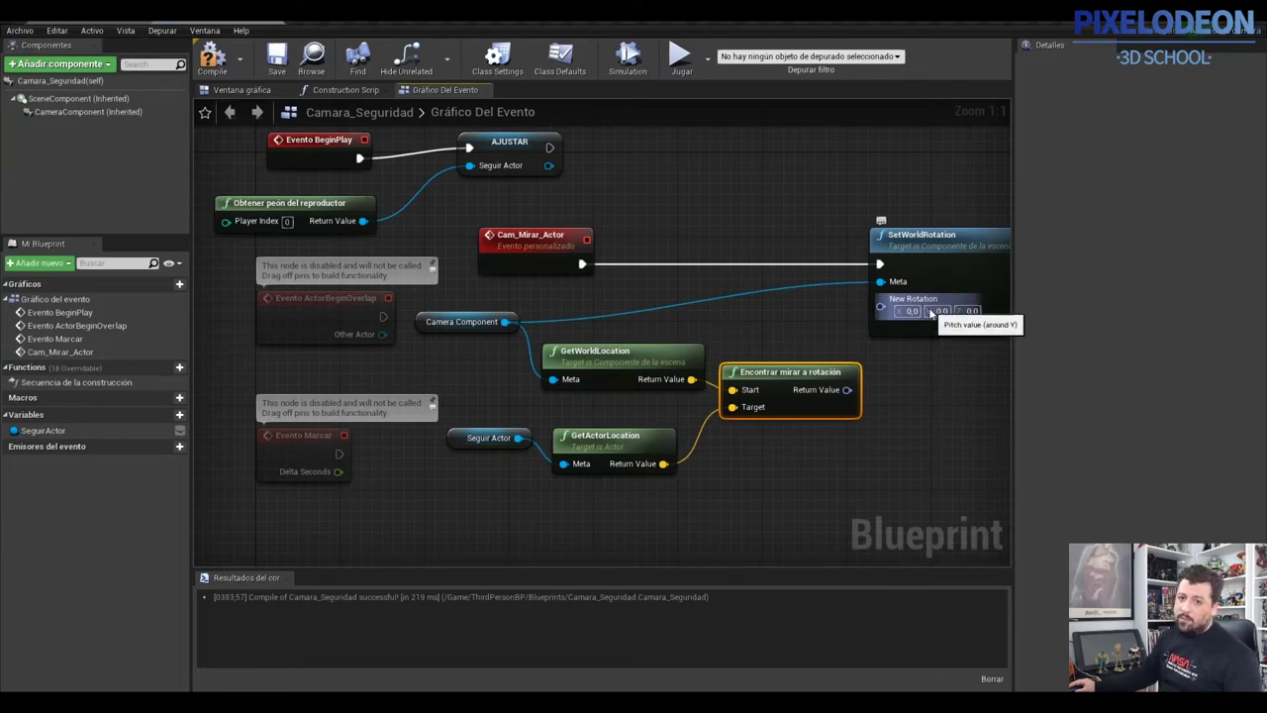
pyautogui.moveTo(846, 389); pyautogui.dragTo(881, 311)
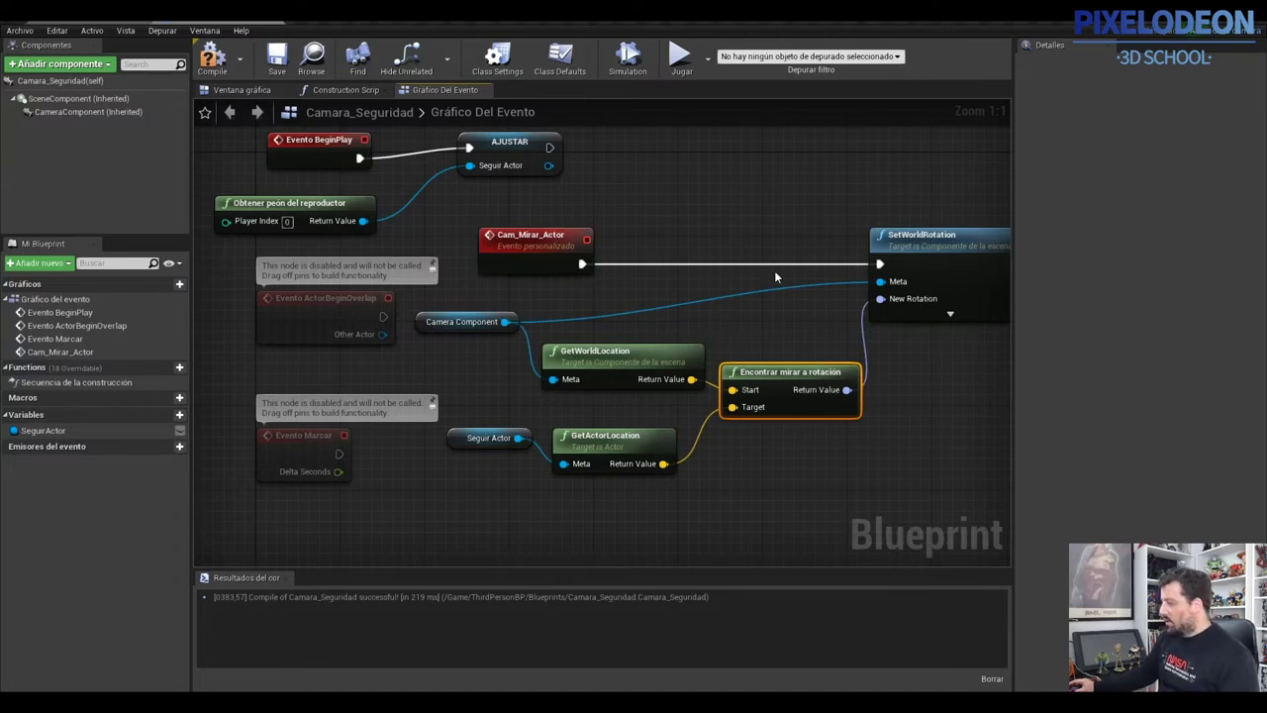
# - Zoom out and move the camera node groups and BeginPlay chain into a tidy layout
pyautogui.scroll(-1, 759, 269)
pyautogui.scroll(-2, 727, 253)
pyautogui.moveTo(938, 212); pyautogui.dragTo(577, 393)
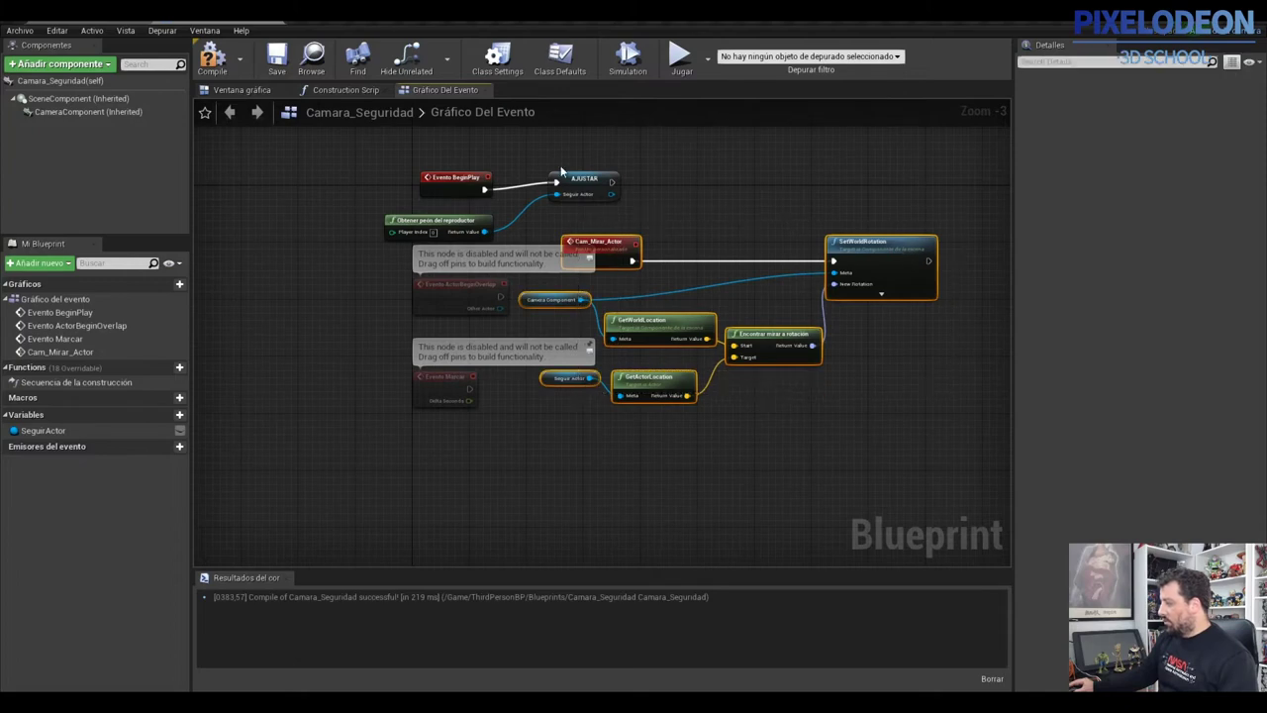
pyautogui.moveTo(880, 247); pyautogui.dragTo(916, 218)
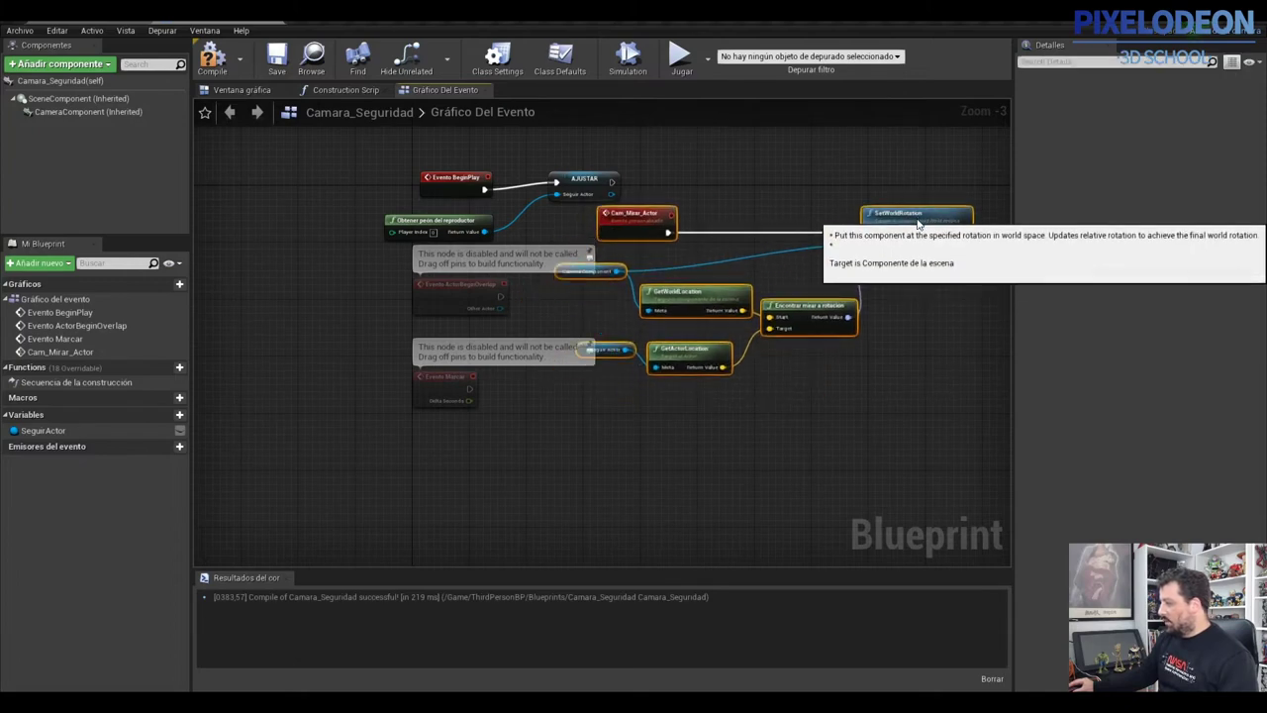
pyautogui.moveTo(566, 148)
pyautogui.mouseDown()
pyautogui.moveTo(448, 205)
pyautogui.moveTo(495, 251)
pyautogui.mouseUp()
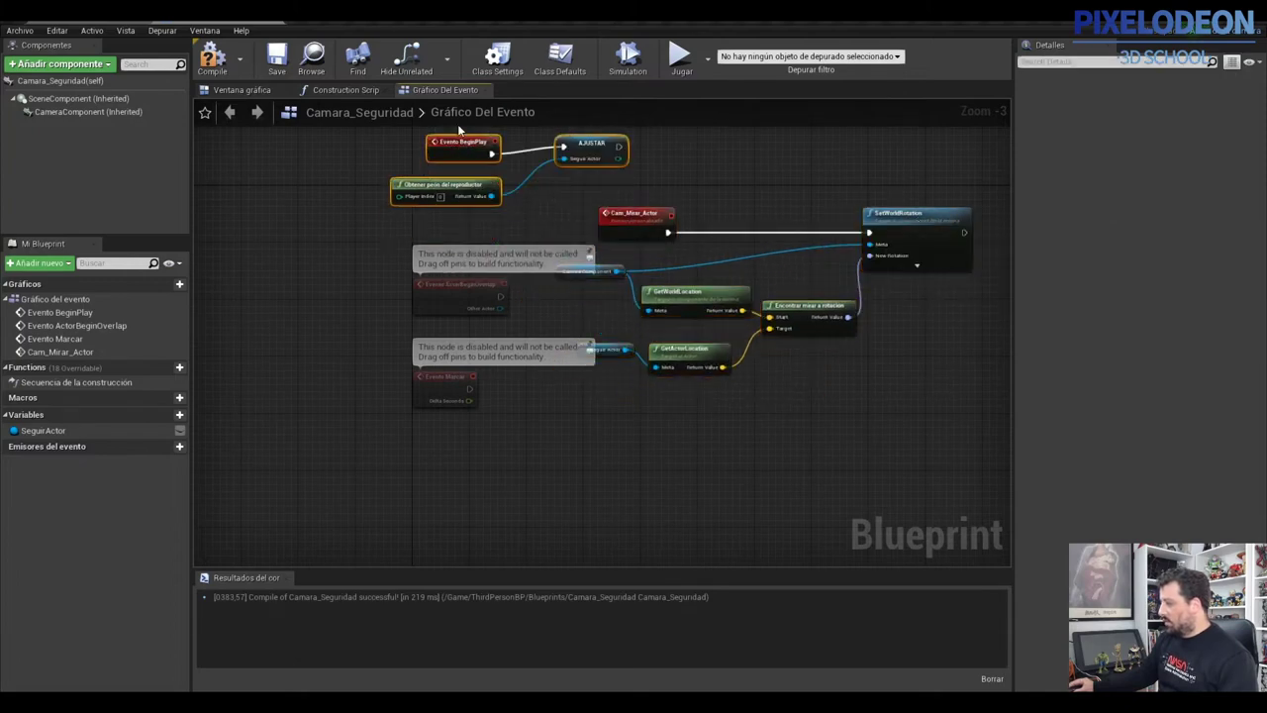
pyautogui.scroll(-1, 493, 352)
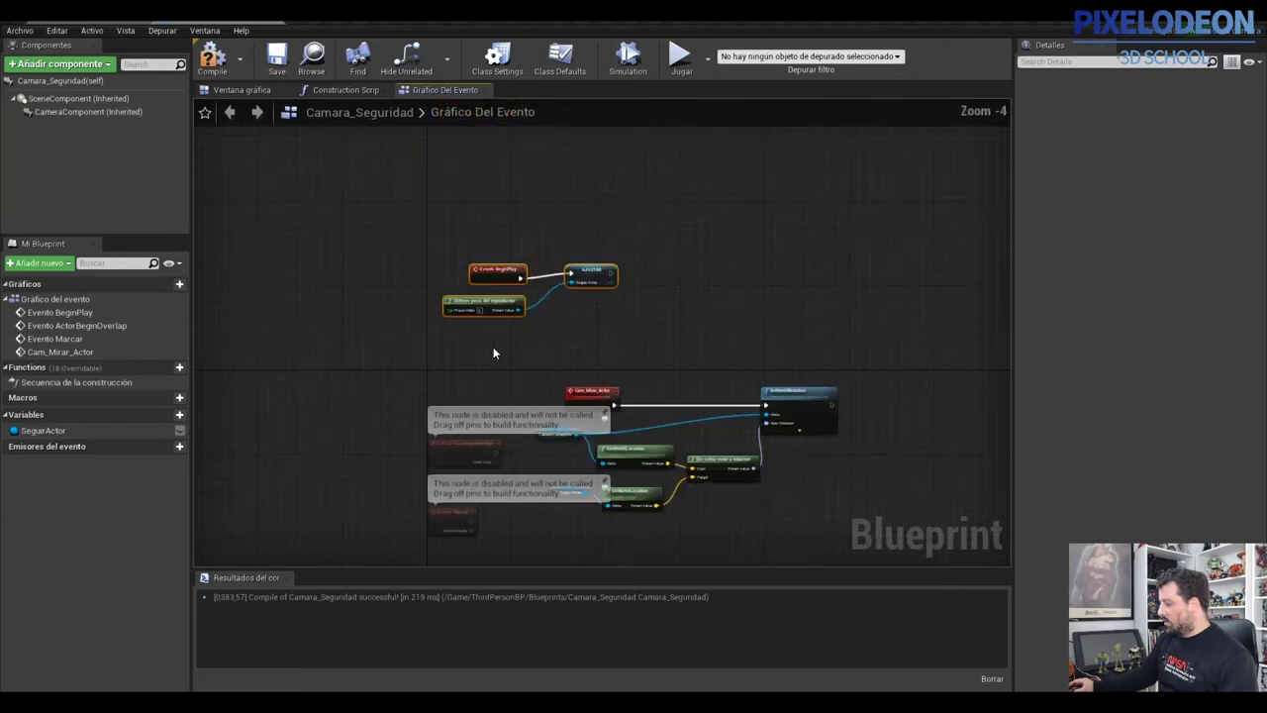
pyautogui.moveTo(861, 358); pyautogui.dragTo(594, 515)
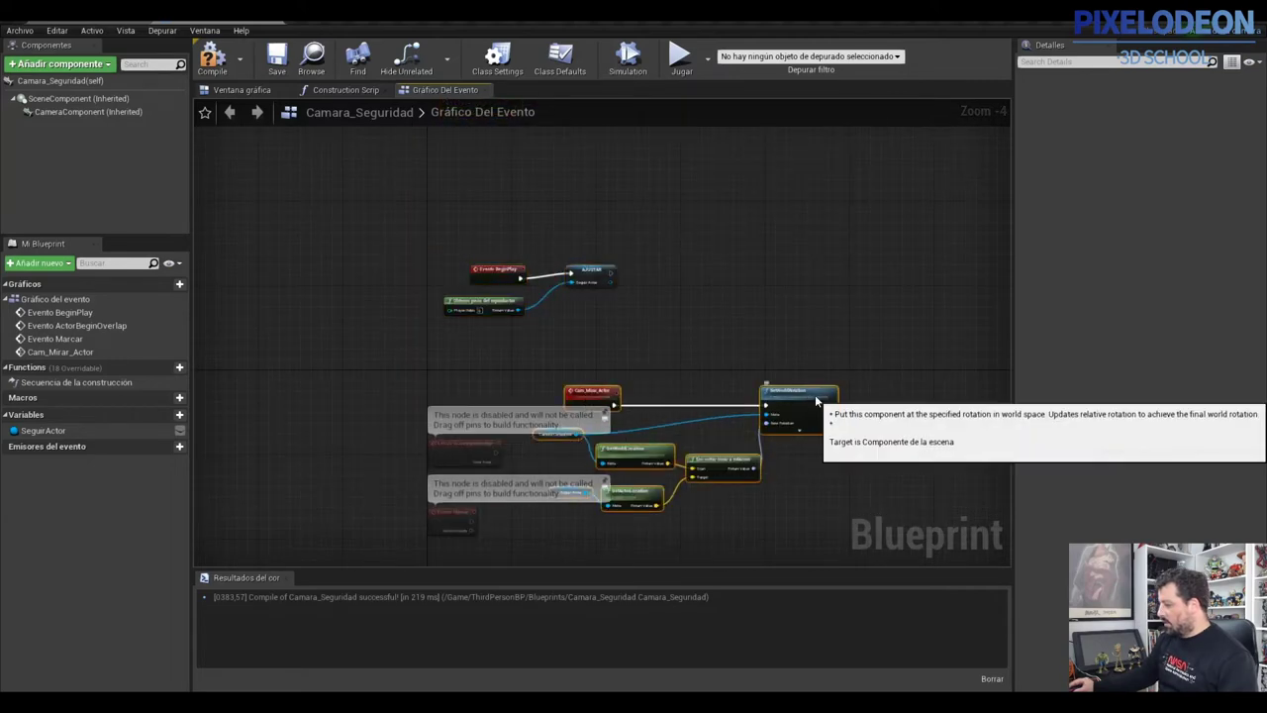
pyautogui.moveTo(820, 397); pyautogui.dragTo(846, 348)
pyautogui.scroll(1, 639, 485)
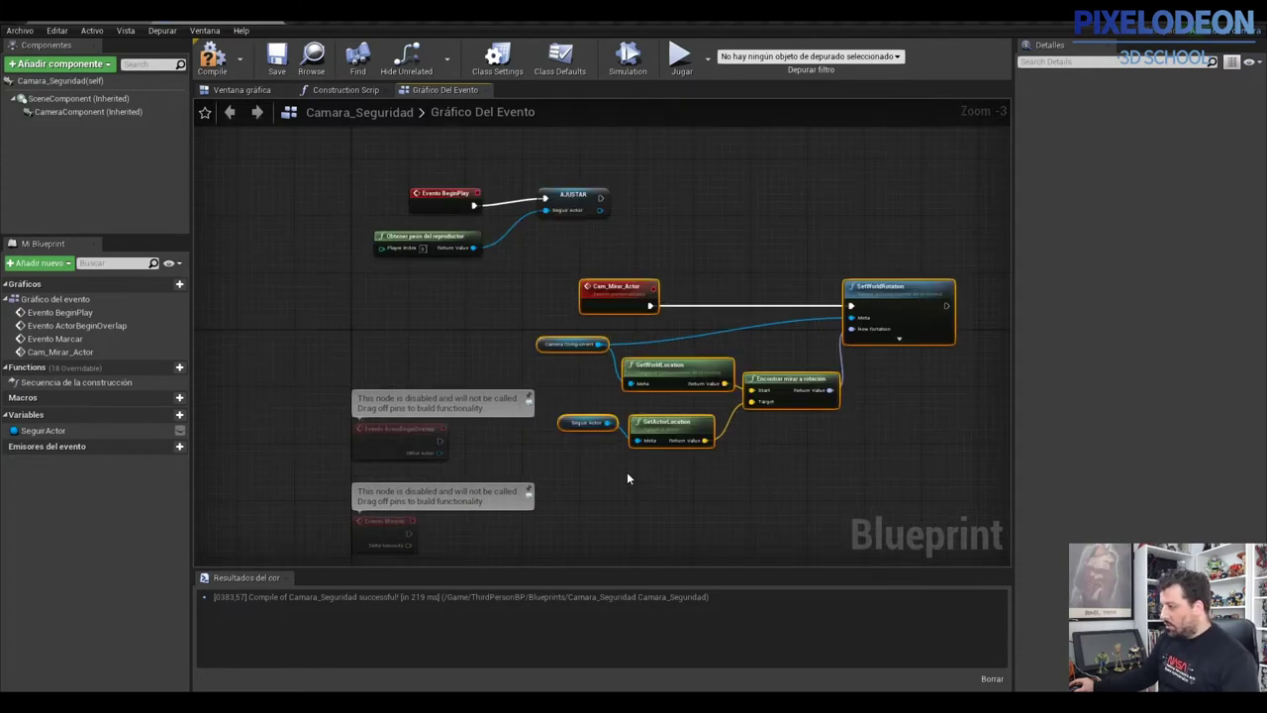
# - Compile Camara_Seguridad, then select the disabled Evento Marcar node
pyautogui.click(212, 60)
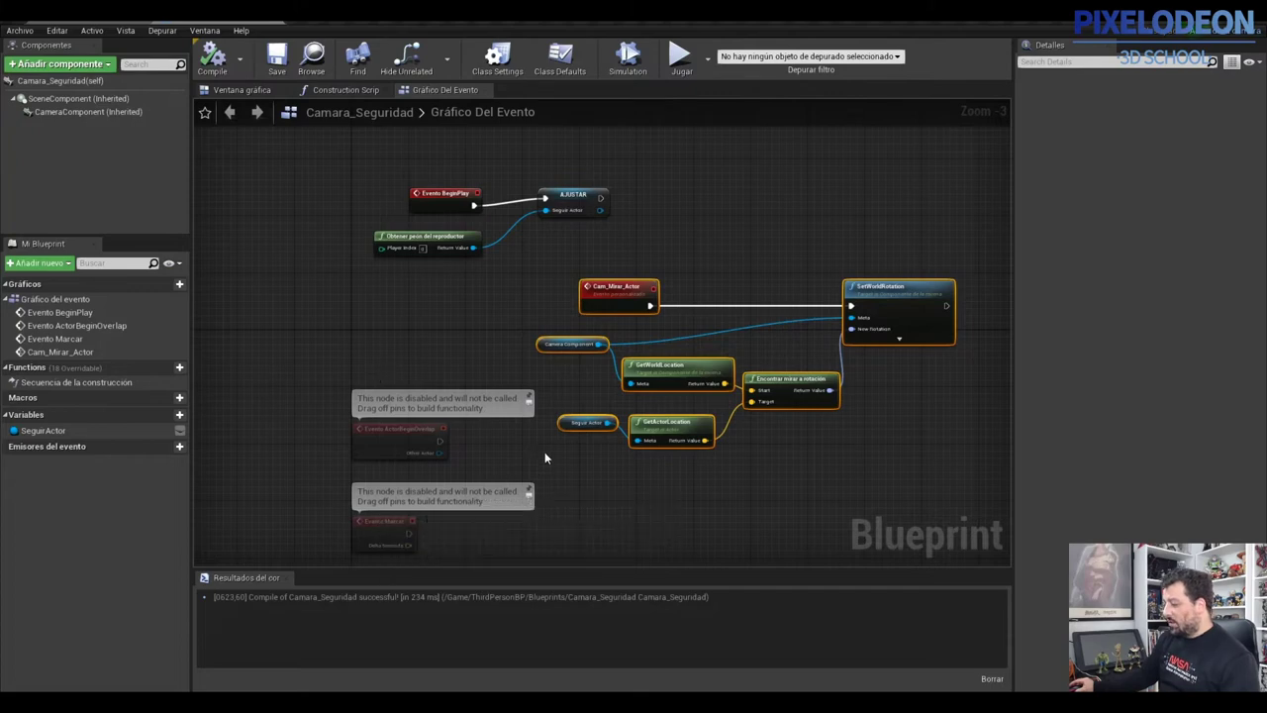
pyautogui.moveTo(533, 457); pyautogui.dragTo(532, 340, button='right')
pyautogui.scroll(1, 418, 379)
pyautogui.scroll(2, 422, 371)
pyautogui.click(405, 368)
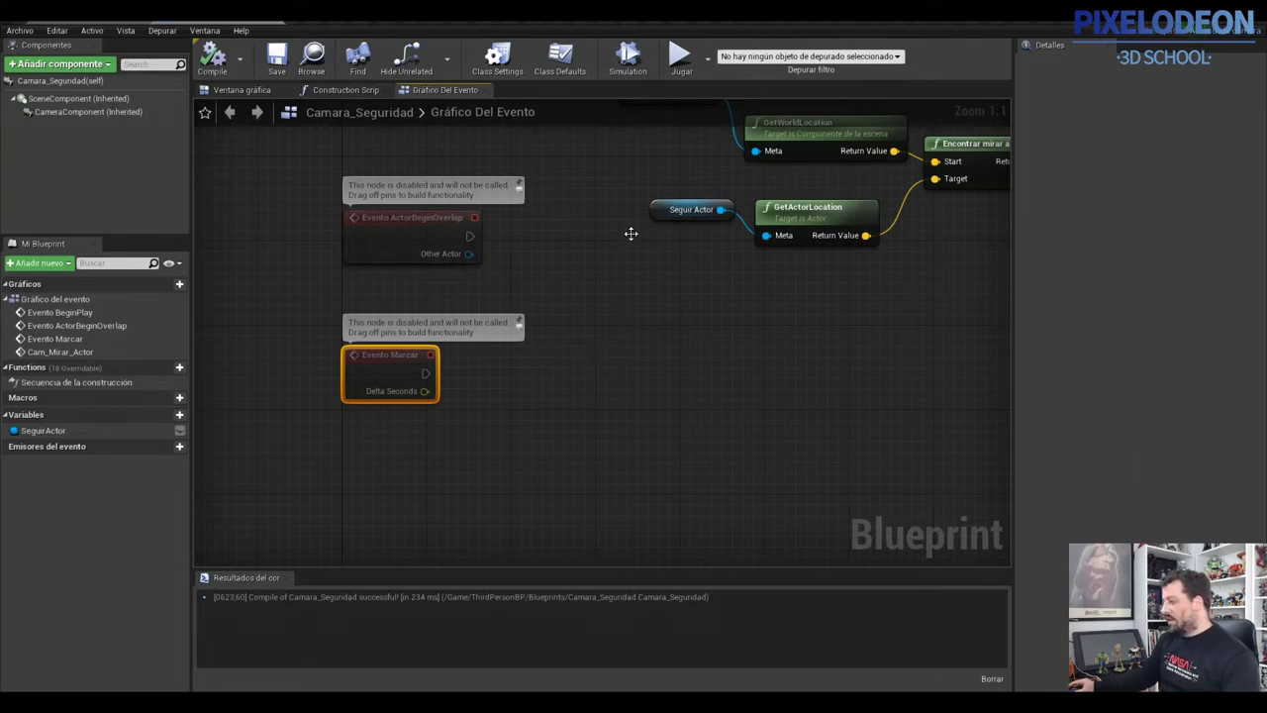
# - Wire a Cam Mirar Actor call to Evento Marcar's execution output so it runs every tick
pyautogui.moveTo(626, 199); pyautogui.dragTo(648, 250, button='right')
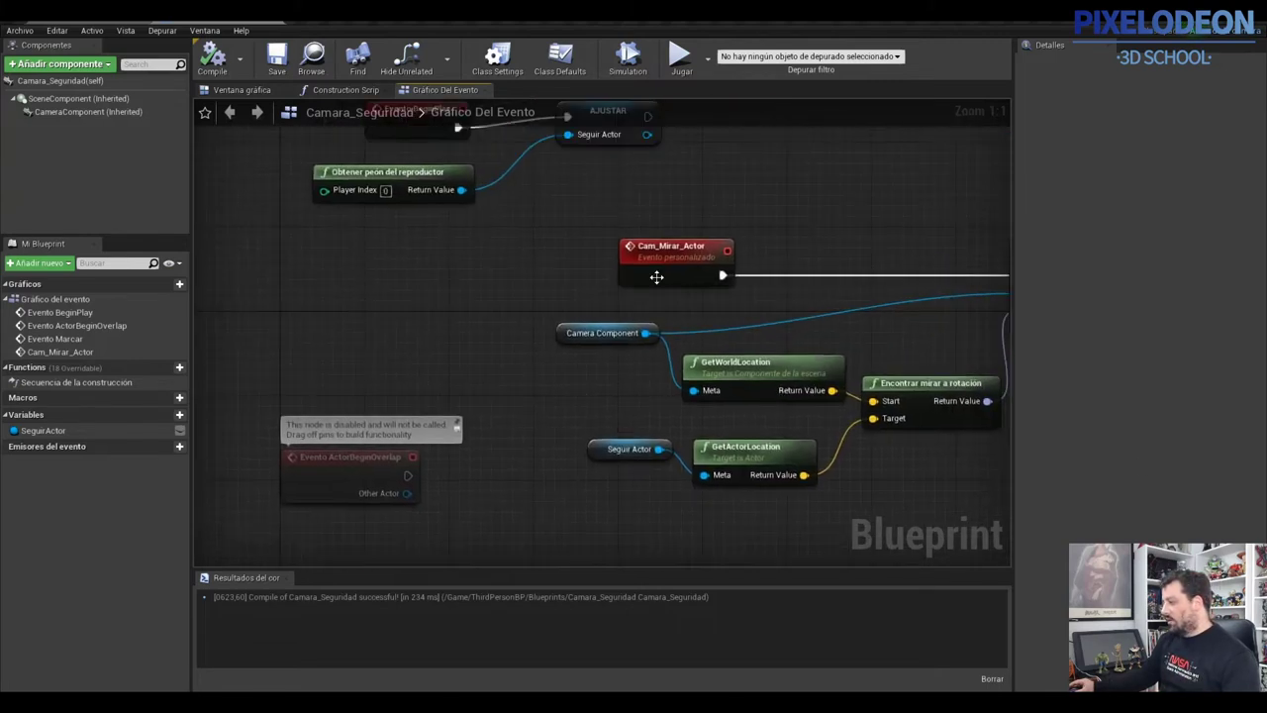
pyautogui.moveTo(548, 523); pyautogui.dragTo(598, 294, button='right')
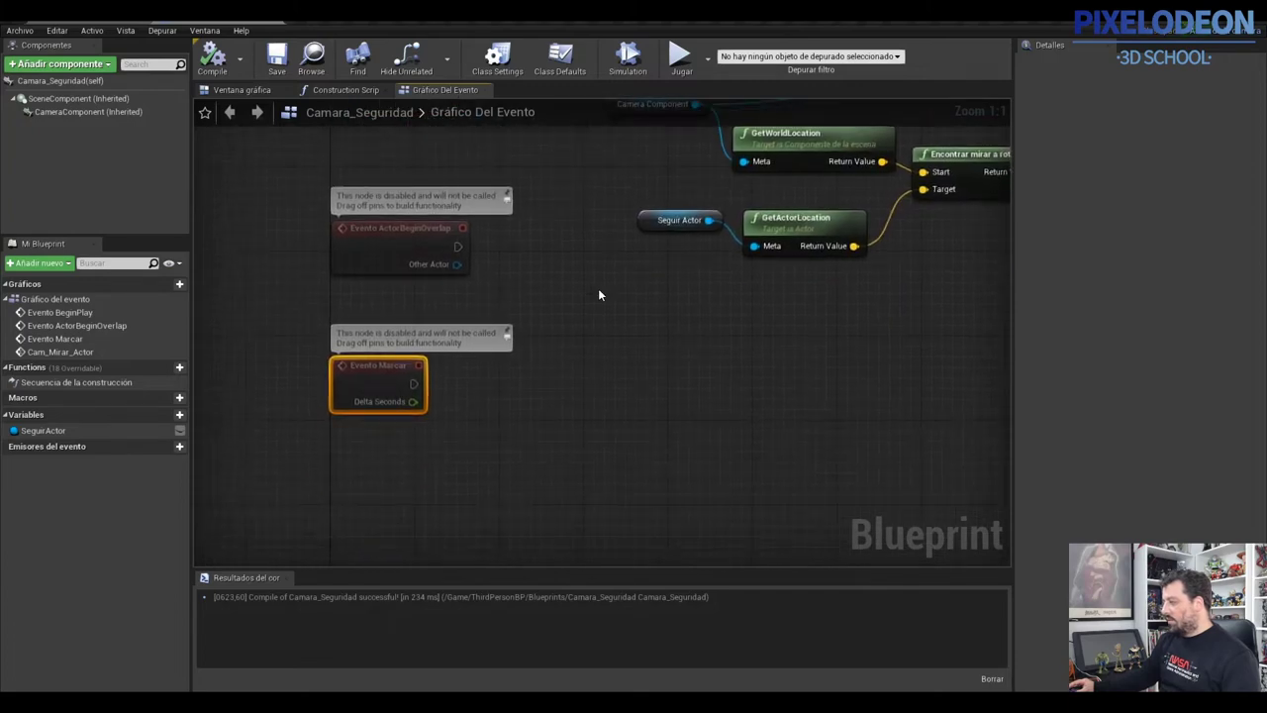
pyautogui.rightClick(519, 377)
pyautogui.click(485, 377)
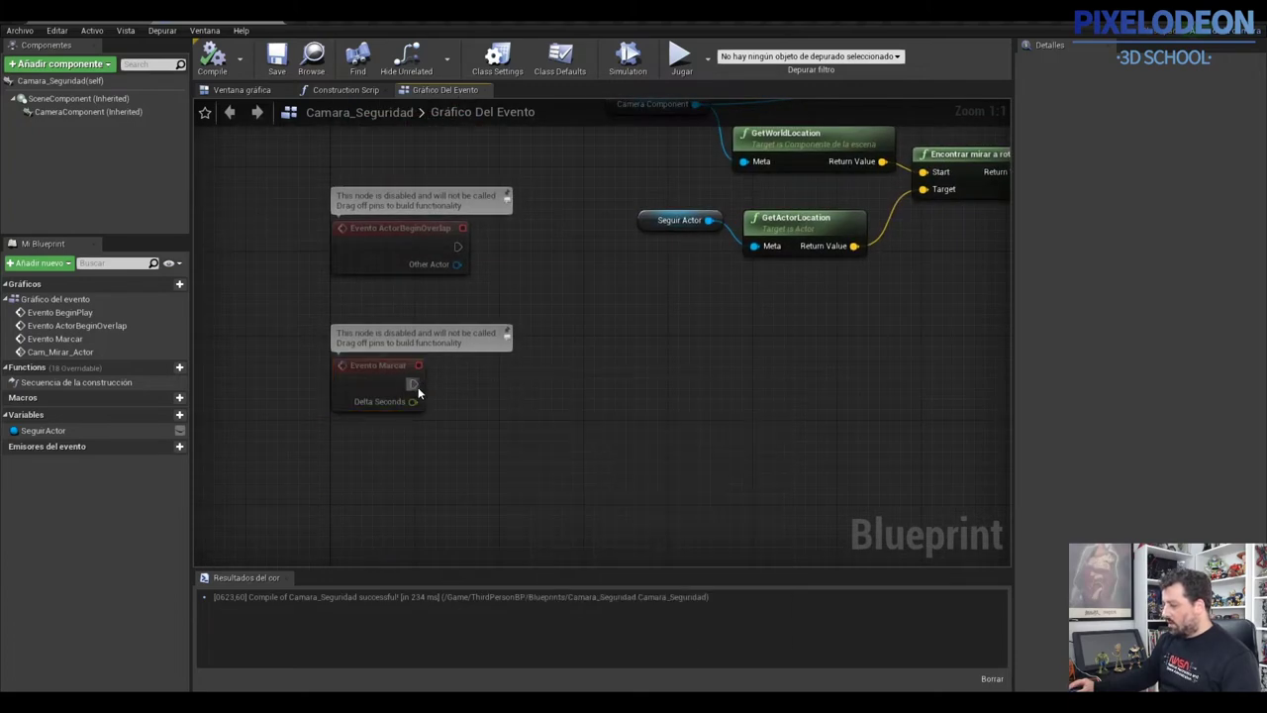
pyautogui.moveTo(413, 385); pyautogui.dragTo(545, 396)
pyautogui.write('c')
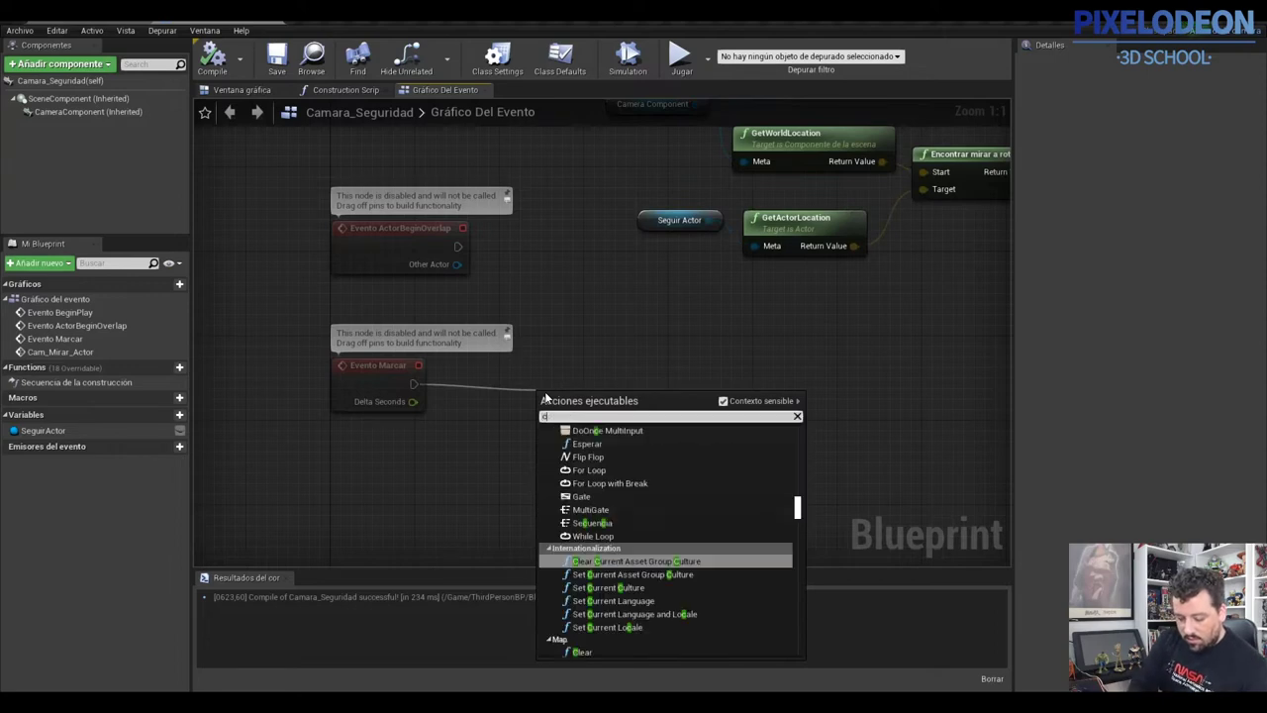
pyautogui.write('am')
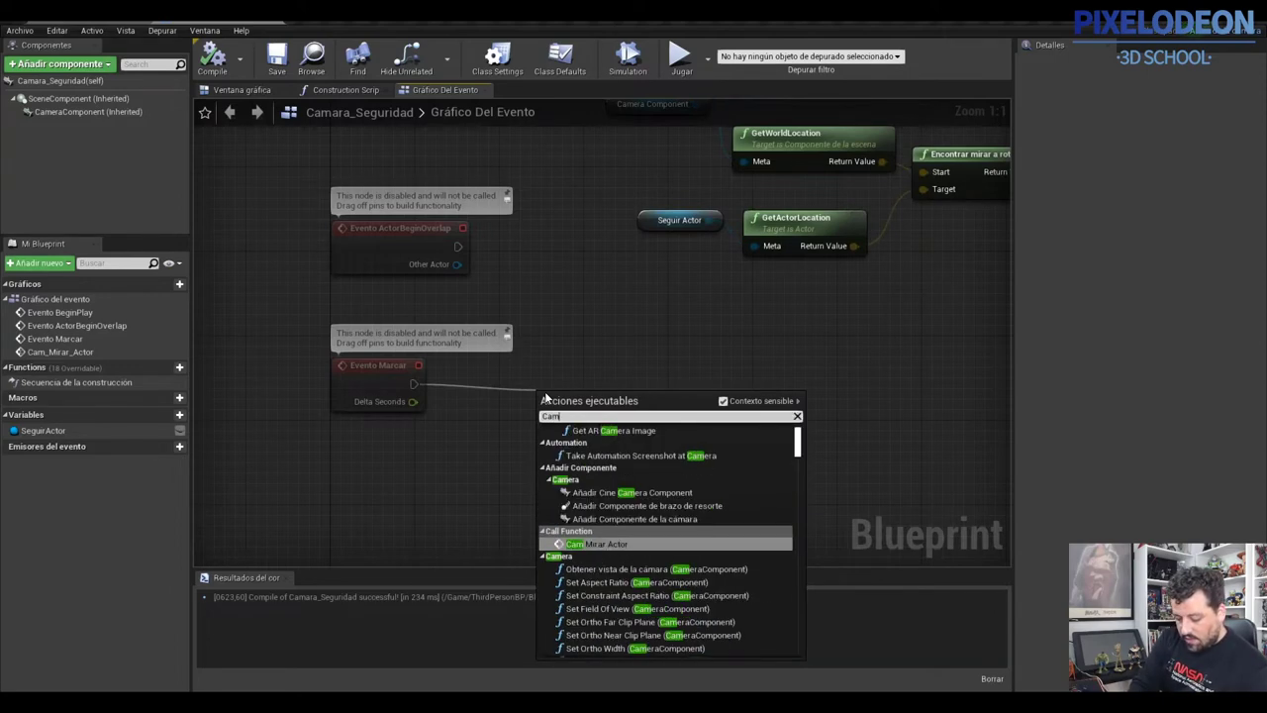
pyautogui.write('_')
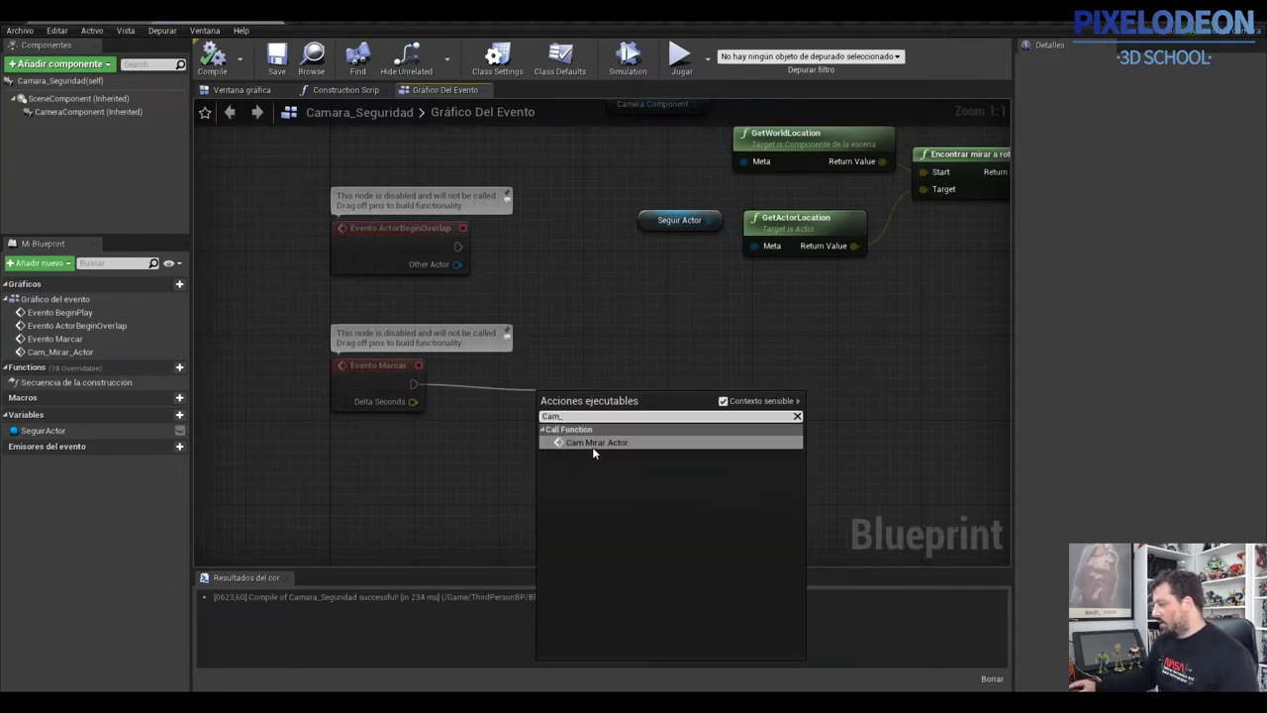
pyautogui.click(594, 442)
pyautogui.moveTo(610, 407); pyautogui.dragTo(588, 375)
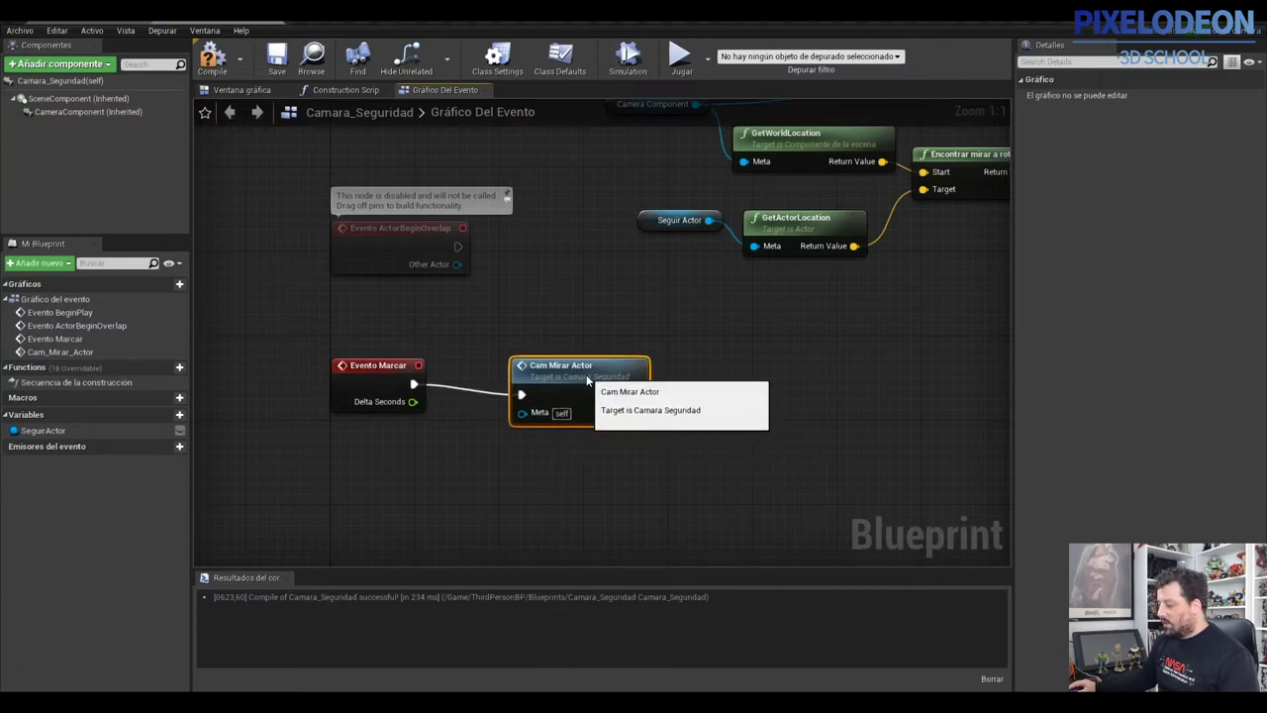
# - Move the Evento BeginPlay node up and left and tidy the camera node group
pyautogui.scroll(-3, 633, 346)
pyautogui.scroll(-4, 639, 342)
pyautogui.scroll(4, 645, 339)
pyautogui.moveTo(711, 313); pyautogui.dragTo(663, 440, button='right')
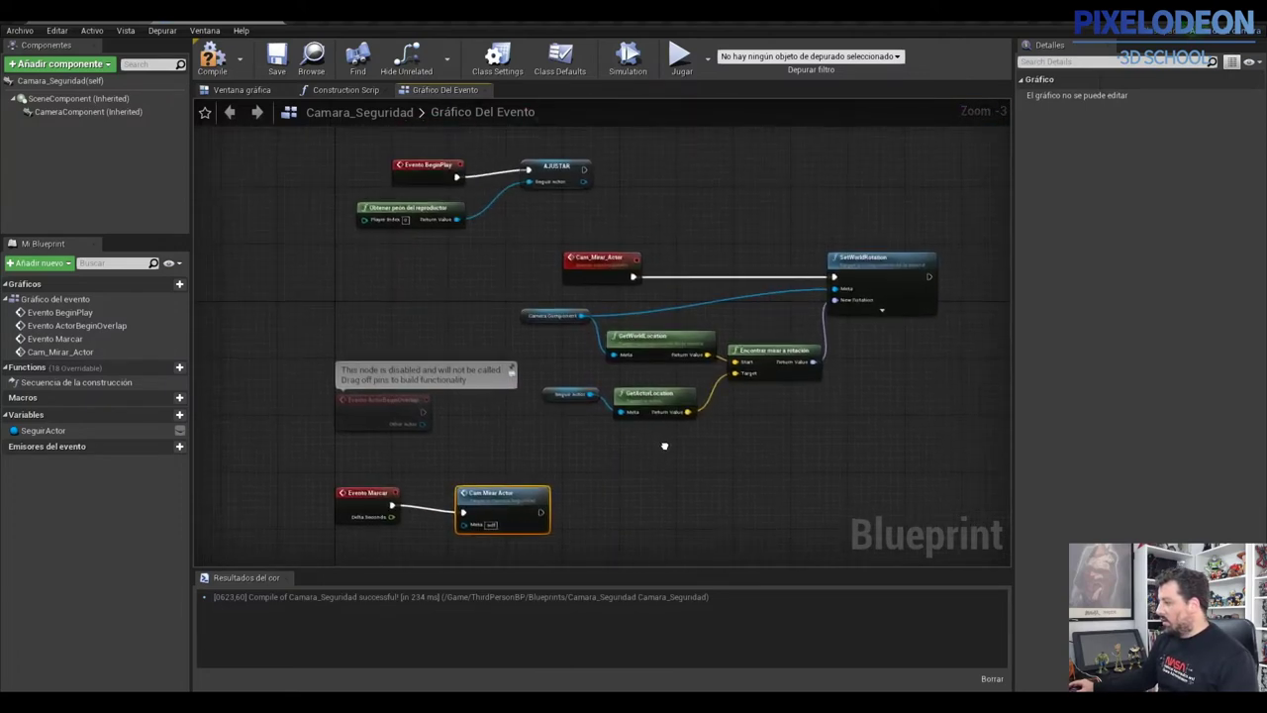
pyautogui.scroll(-1, 553, 359)
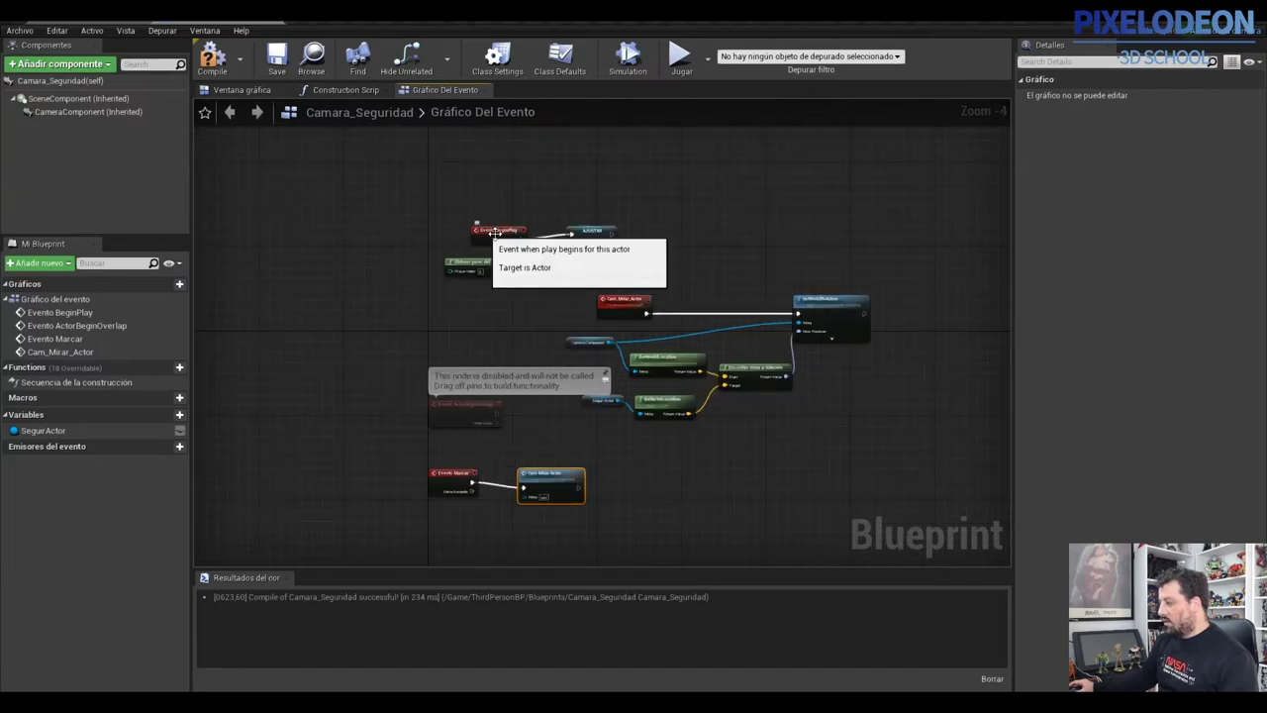
pyautogui.moveTo(483, 231); pyautogui.dragTo(444, 215)
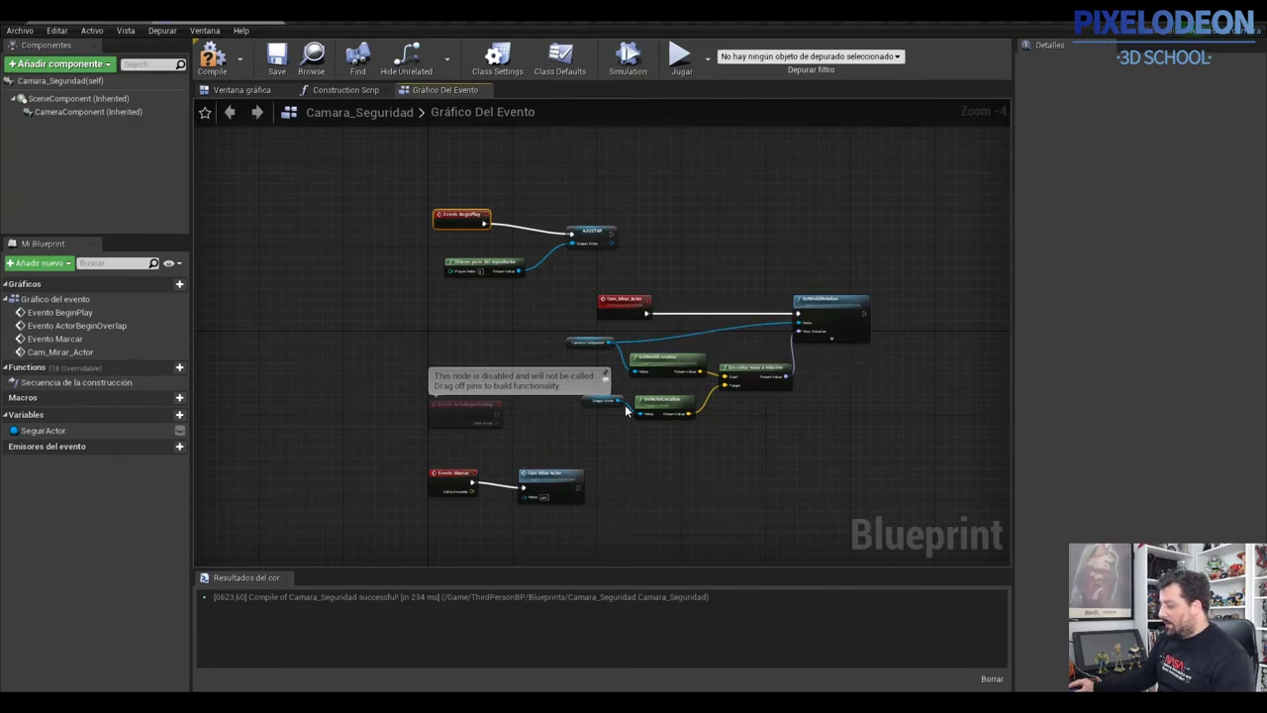
pyautogui.moveTo(925, 254); pyautogui.dragTo(553, 436)
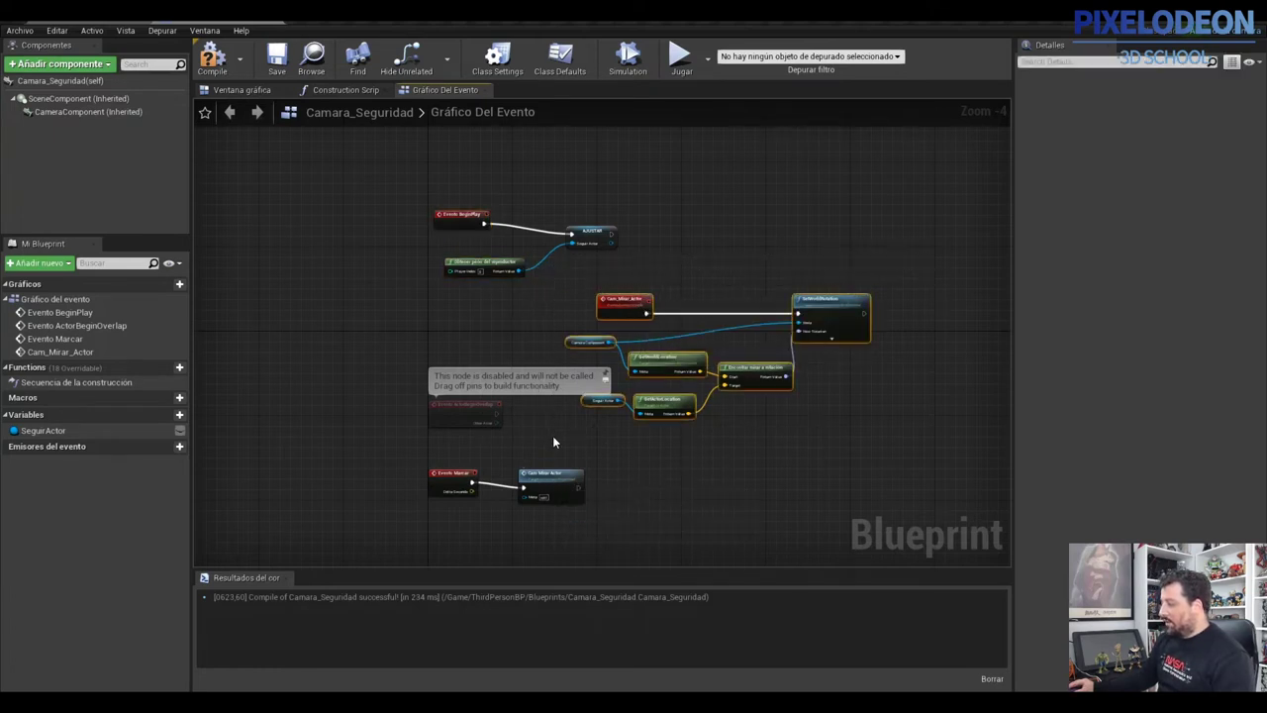
pyautogui.click(795, 465)
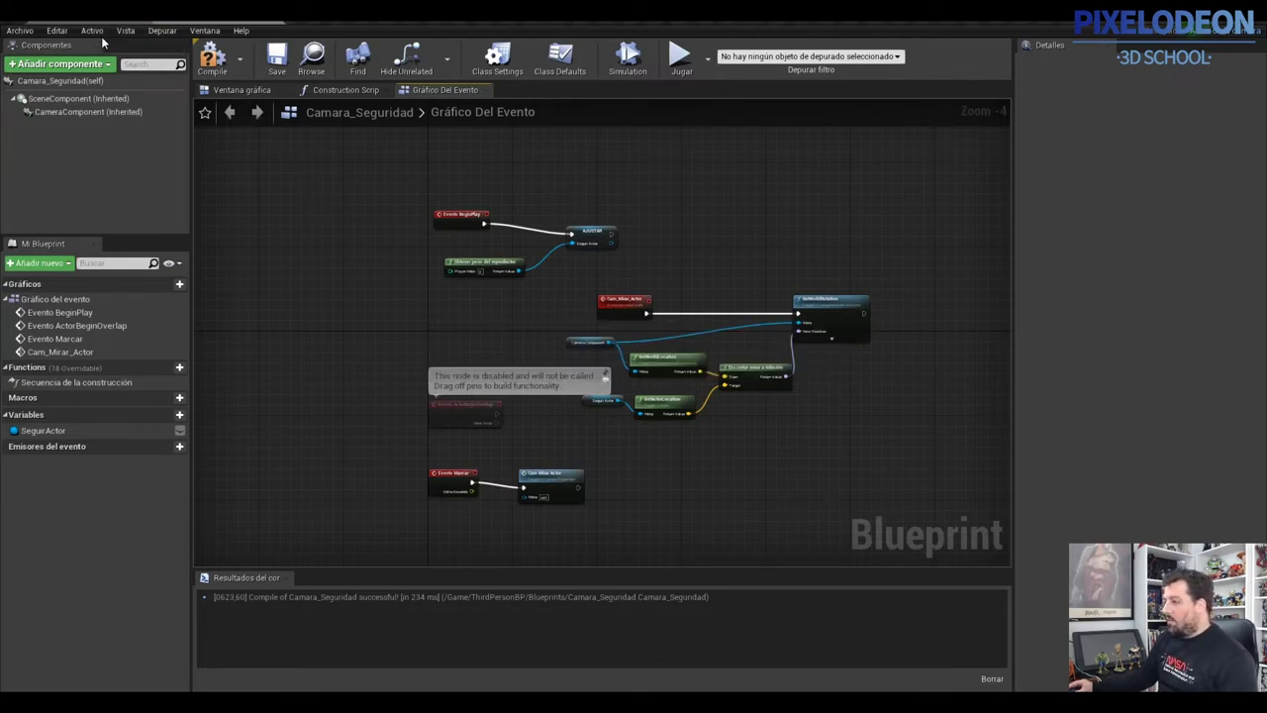
# - Compile and save the blueprint, then test-play the level by running up the stairs
pyautogui.click(210, 60)
pyautogui.click(277, 57)
pyautogui.click(87, 20)
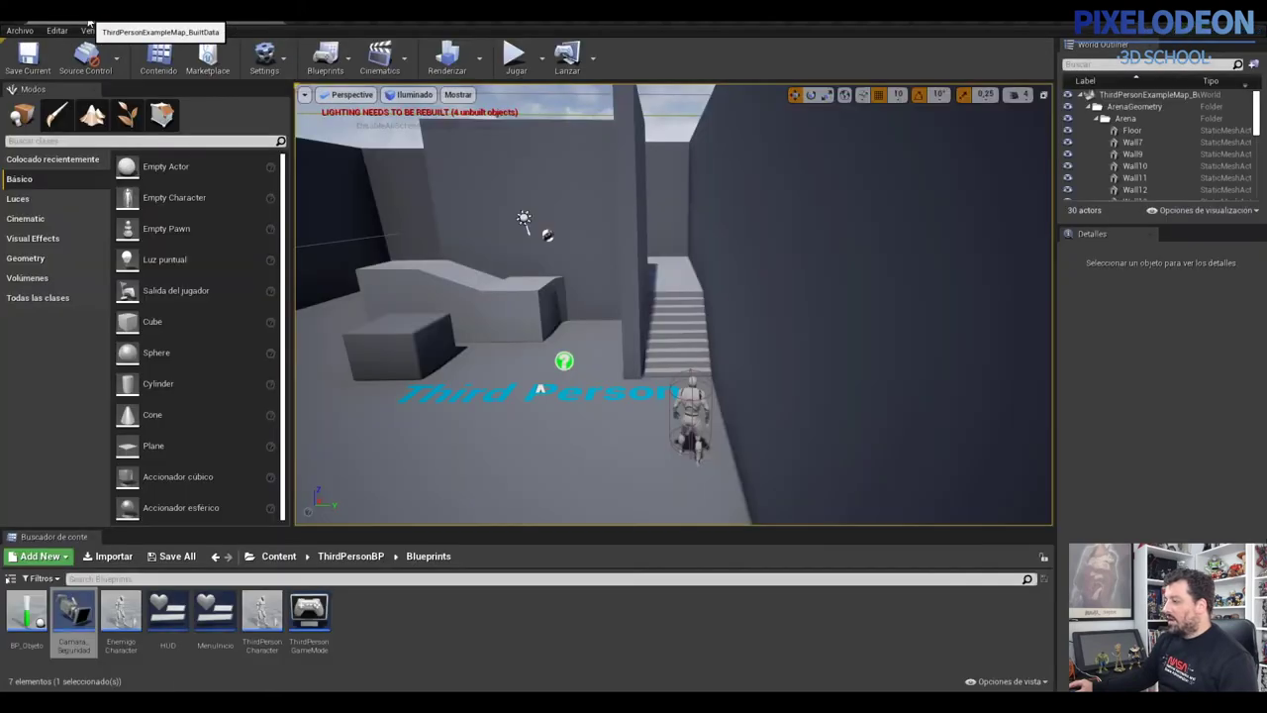
pyautogui.click(507, 58)
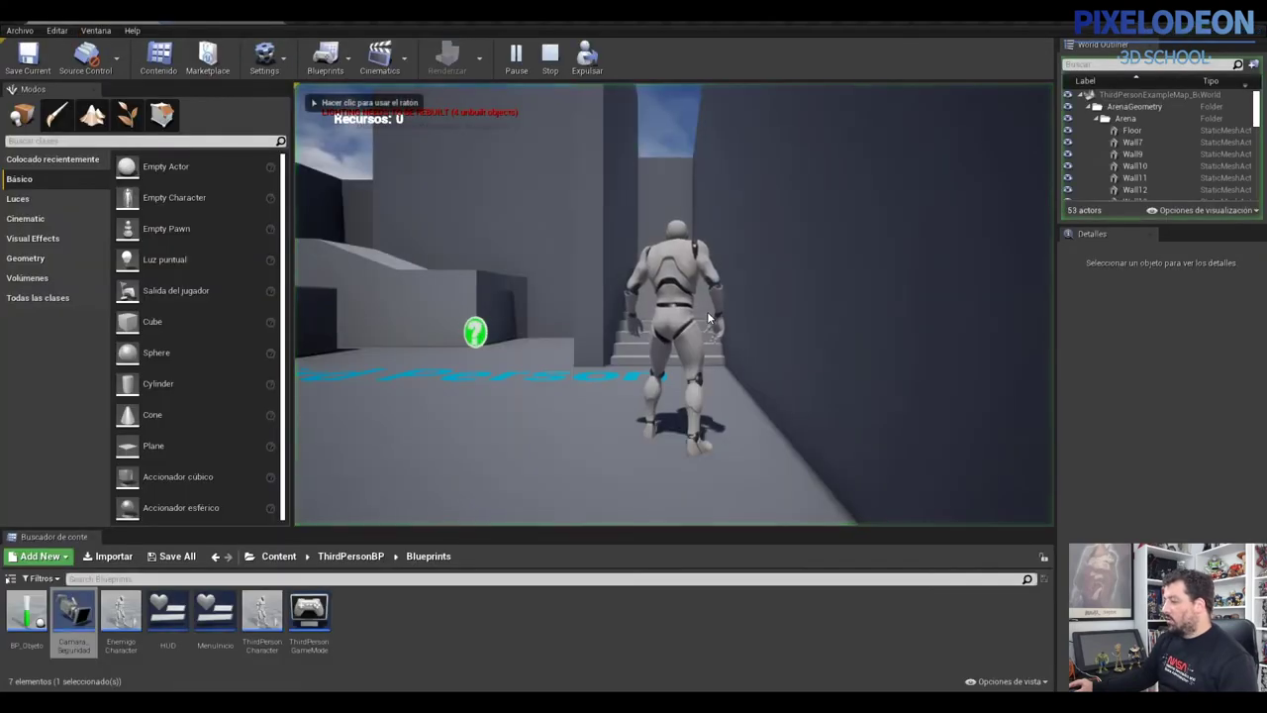
pyautogui.press('w')
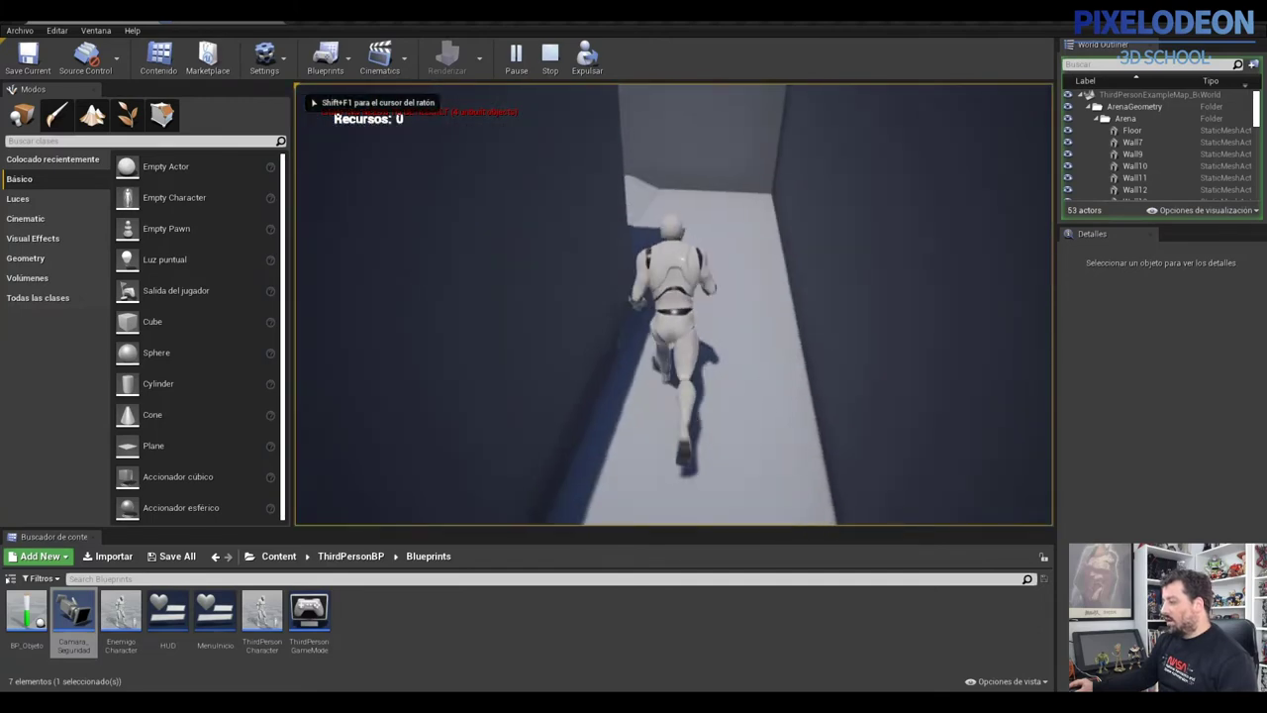
pyautogui.press('Escape')
# - Place a Camara_Seguridad camera actor in the arena at 450, 400, 590
pyautogui.moveTo(584, 324)
pyautogui.mouseDown(button='right')
pyautogui.moveTo(588, 357)
pyautogui.moveTo(562, 358)
pyautogui.moveTo(562, 345)
pyautogui.mouseUp(button='right')
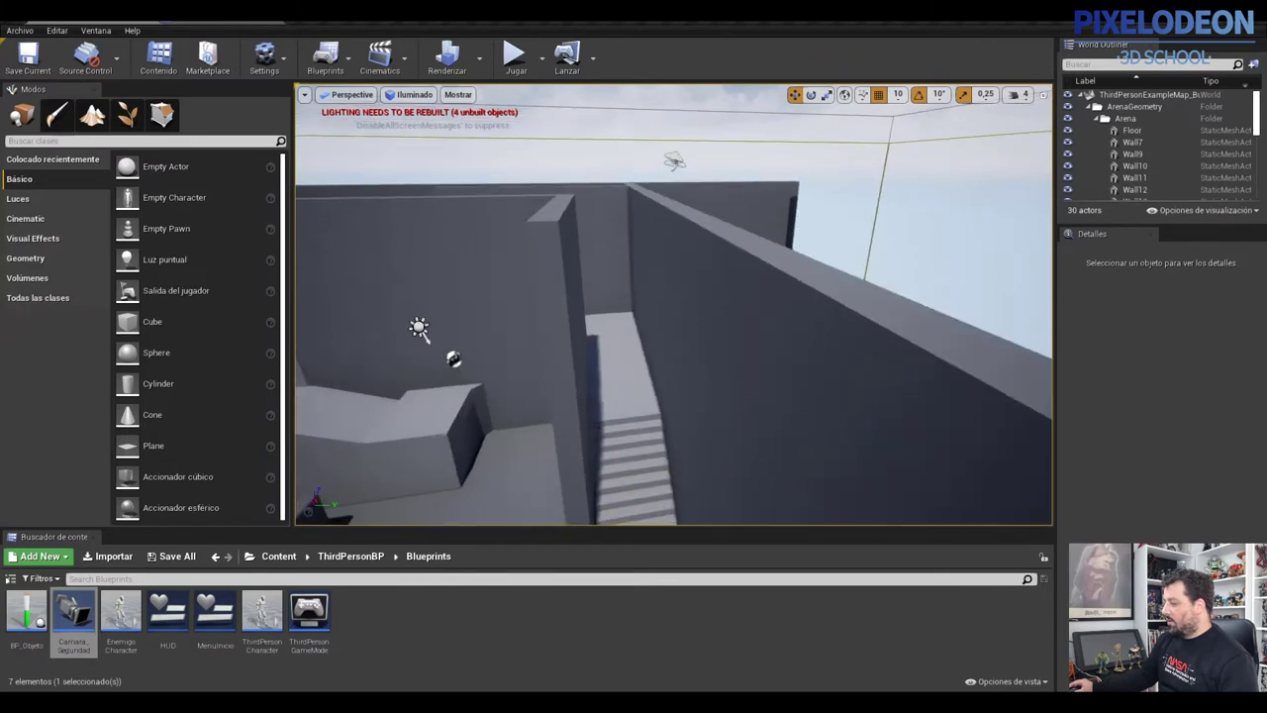
pyautogui.scroll(-2, 563, 345)
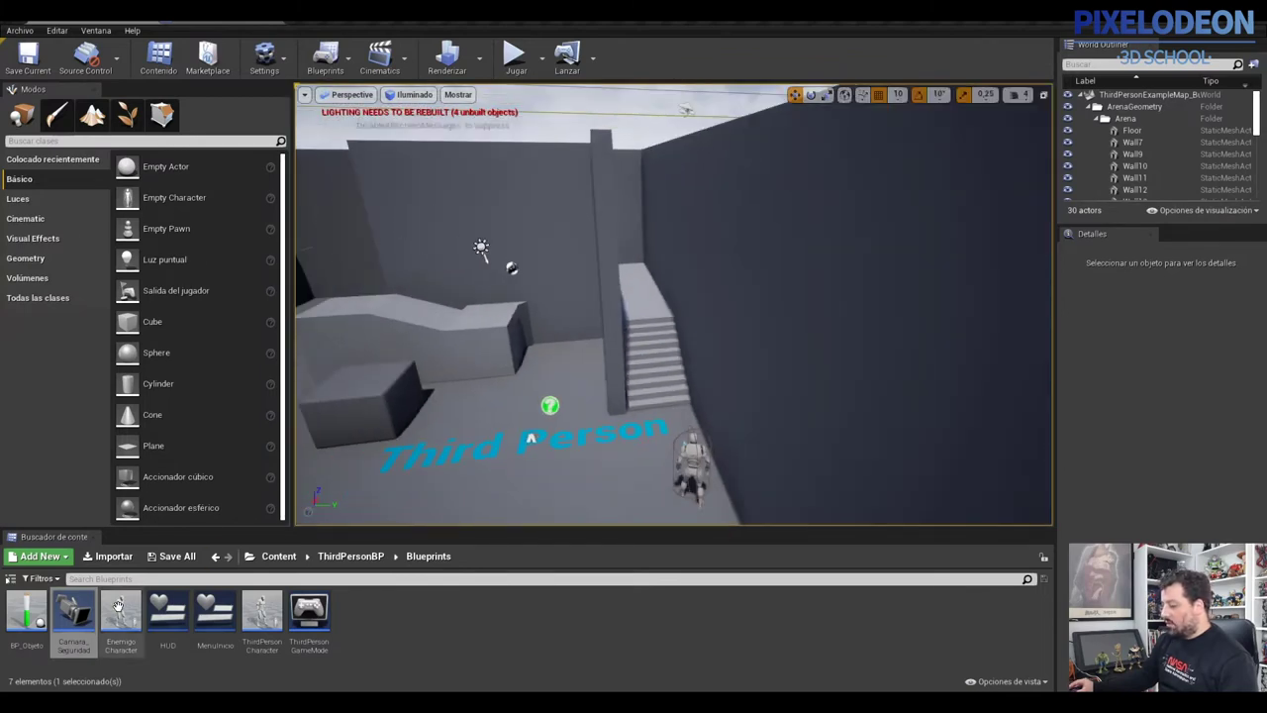
pyautogui.moveTo(73, 614)
pyautogui.mouseDown()
pyautogui.moveTo(636, 275)
pyautogui.moveTo(637, 184)
pyautogui.mouseUp()
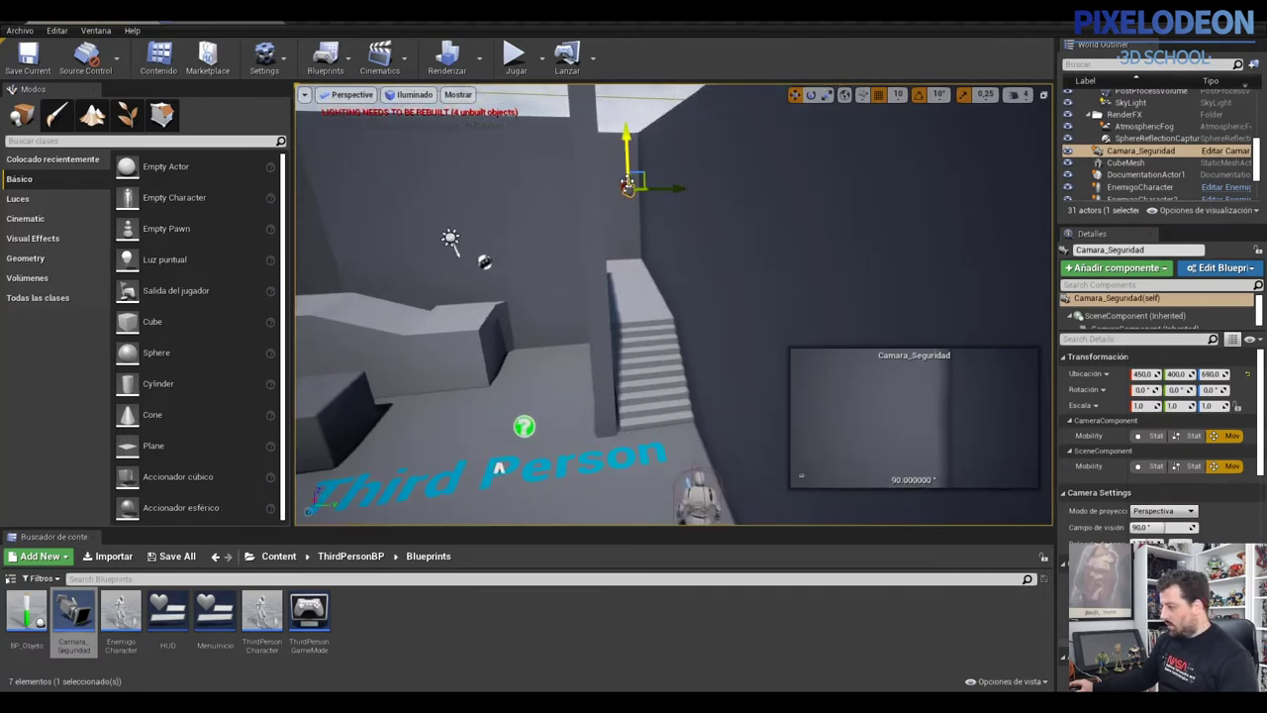
# - Raise the security camera to height 770 and slide it right in Top view
pyautogui.press('f')
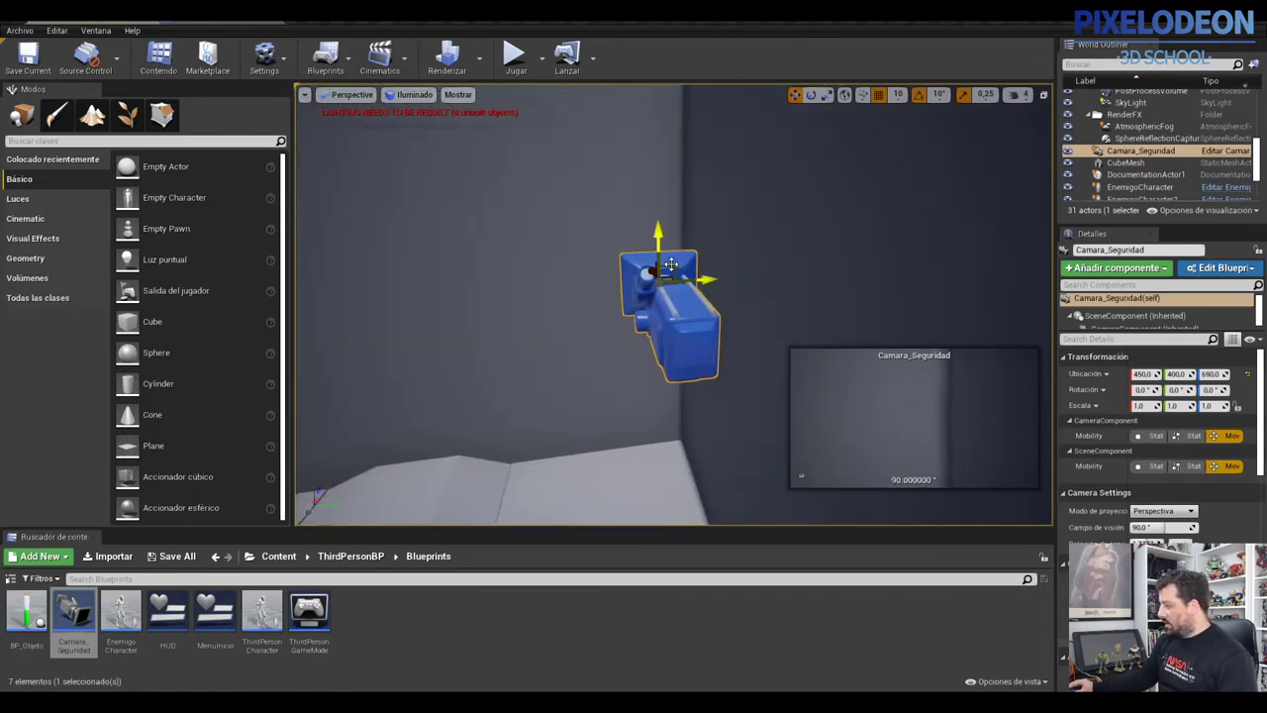
pyautogui.moveTo(683, 283); pyautogui.dragTo(659, 148)
pyautogui.scroll(-2, 646, 232)
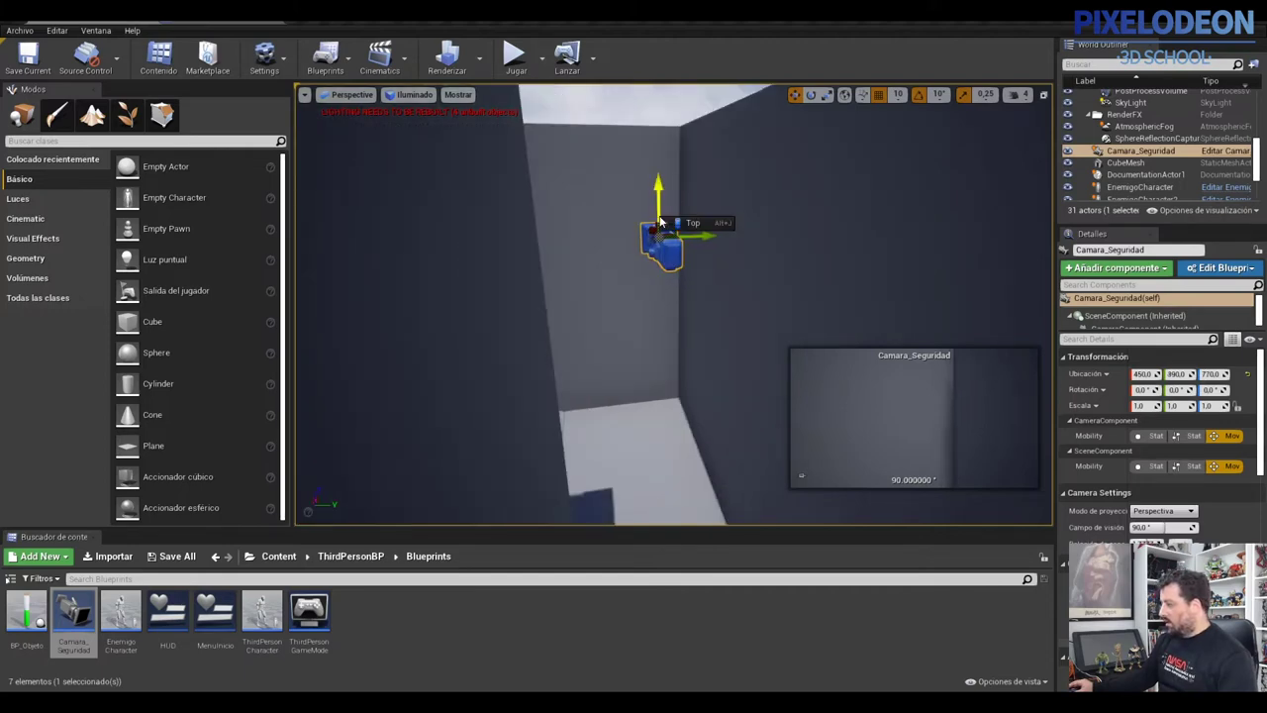
pyautogui.hotkey('alt', 'j')
pyautogui.scroll(-1, 661, 298)
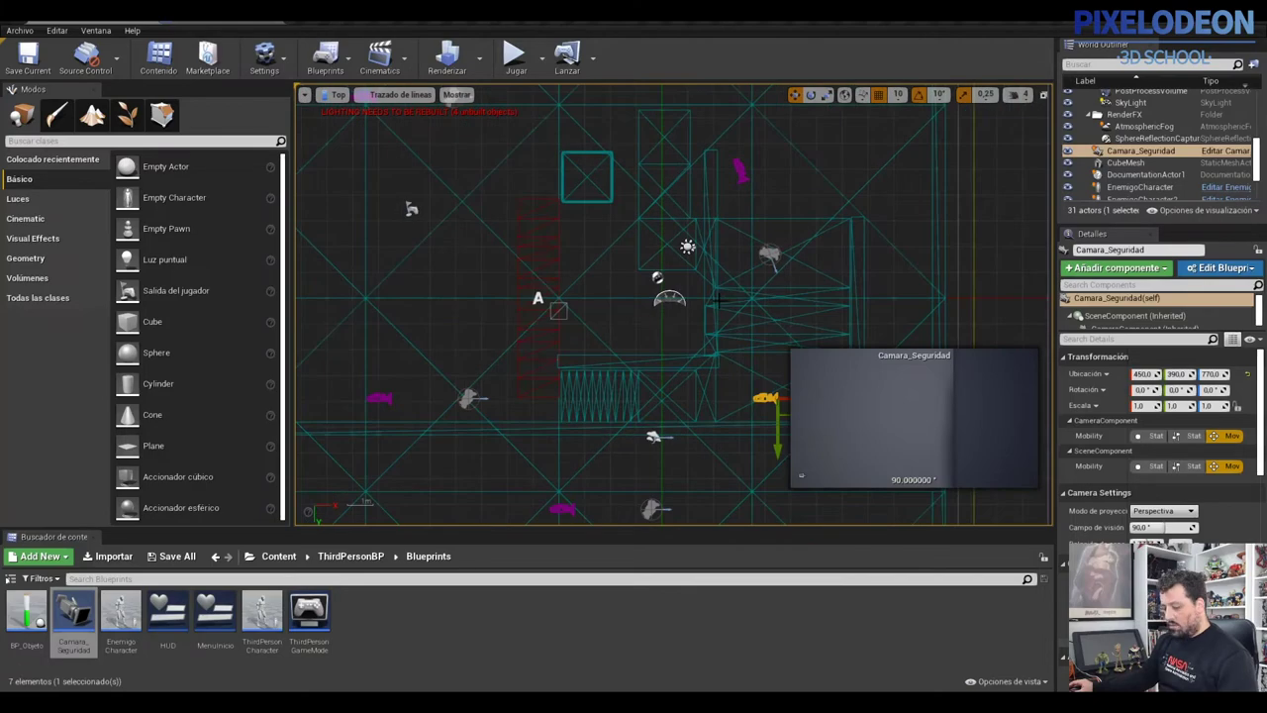
pyautogui.press('f')
pyautogui.scroll(-3, 625, 339)
pyautogui.scroll(-2, 626, 339)
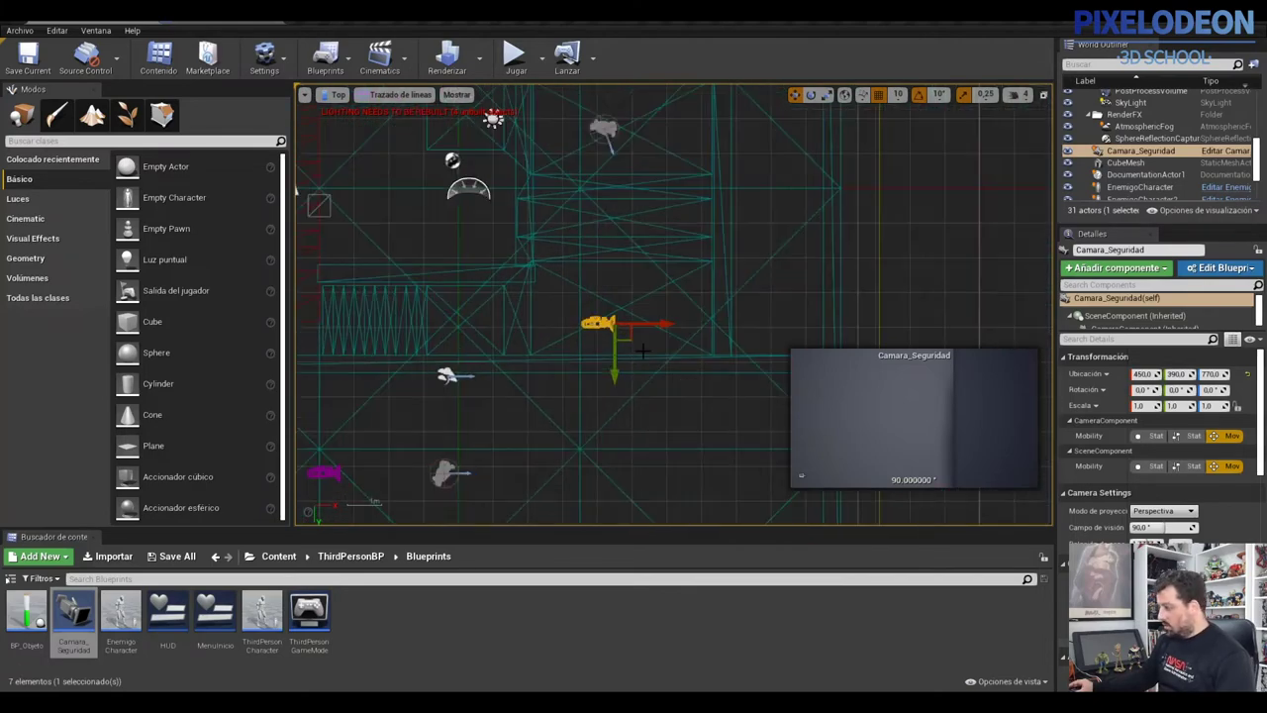
pyautogui.moveTo(629, 338); pyautogui.dragTo(694, 351)
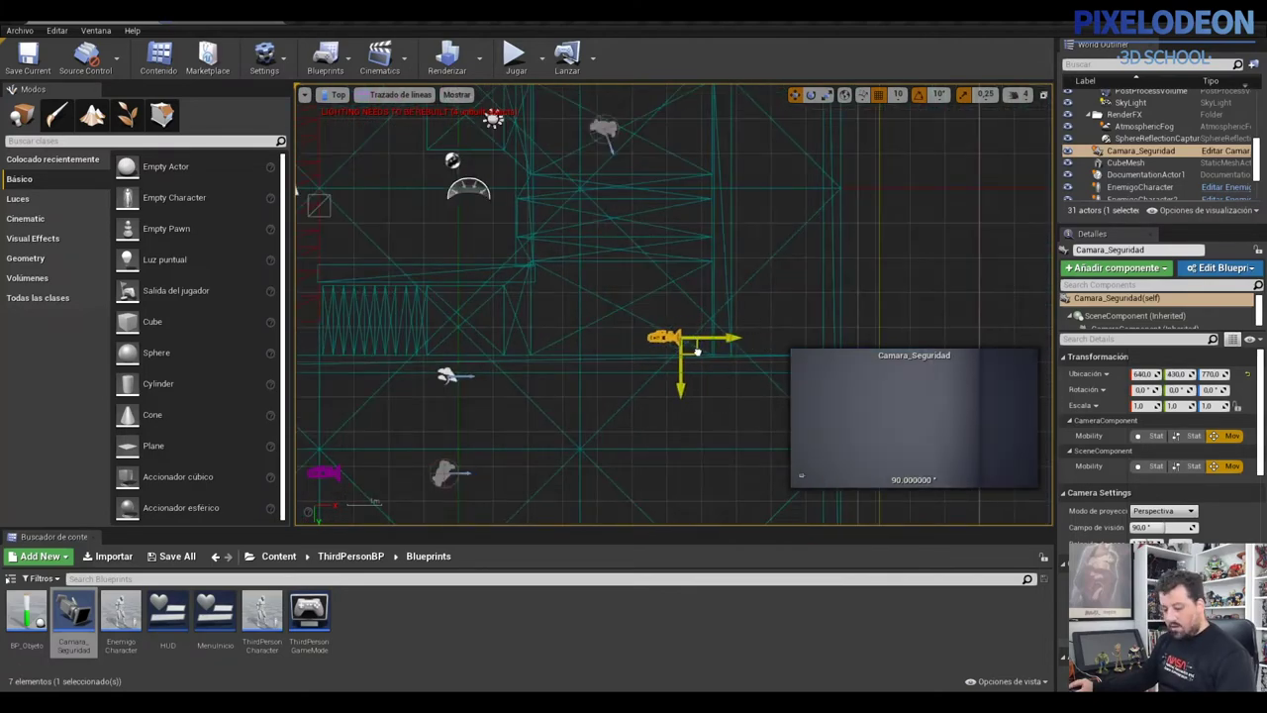
# - Rotate the camera to -140° yaw and nudge it to 610, 390
pyautogui.press('e')
pyautogui.moveTo(744, 311)
pyautogui.mouseDown()
pyautogui.moveTo(627, 278)
pyautogui.moveTo(776, 328)
pyautogui.mouseUp()
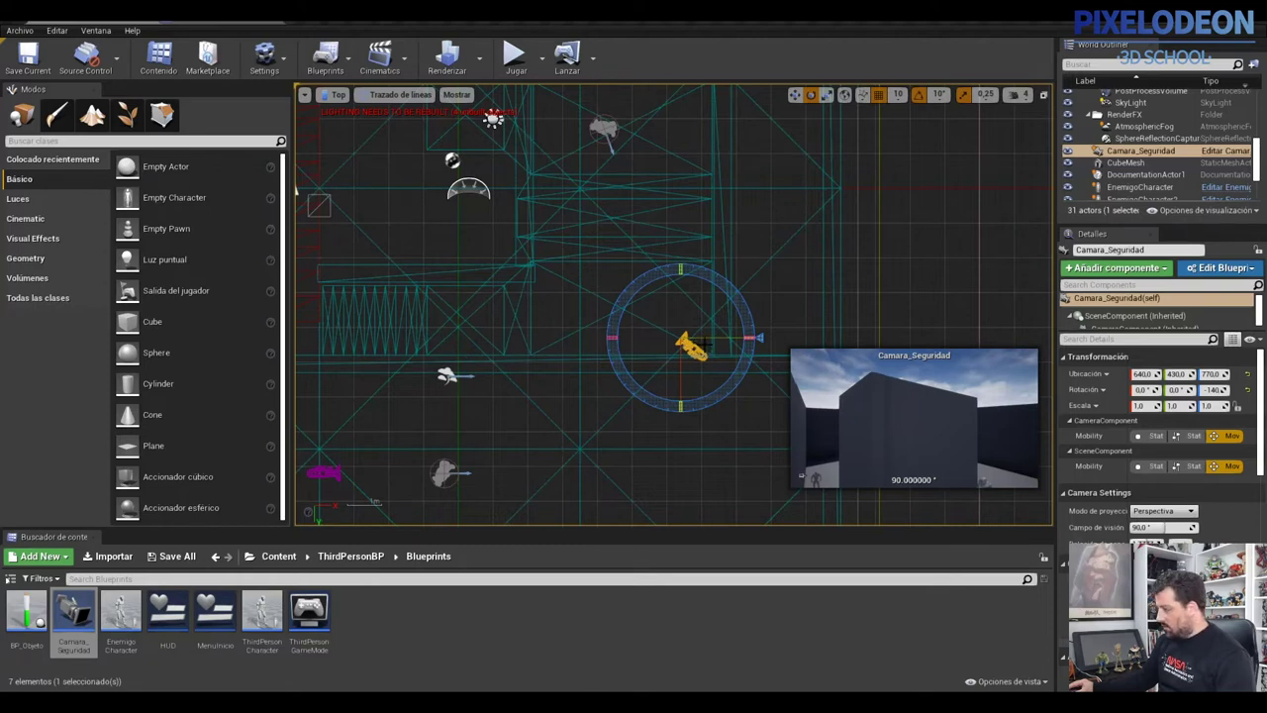
pyautogui.press('w')
pyautogui.moveTo(703, 349); pyautogui.dragTo(687, 338)
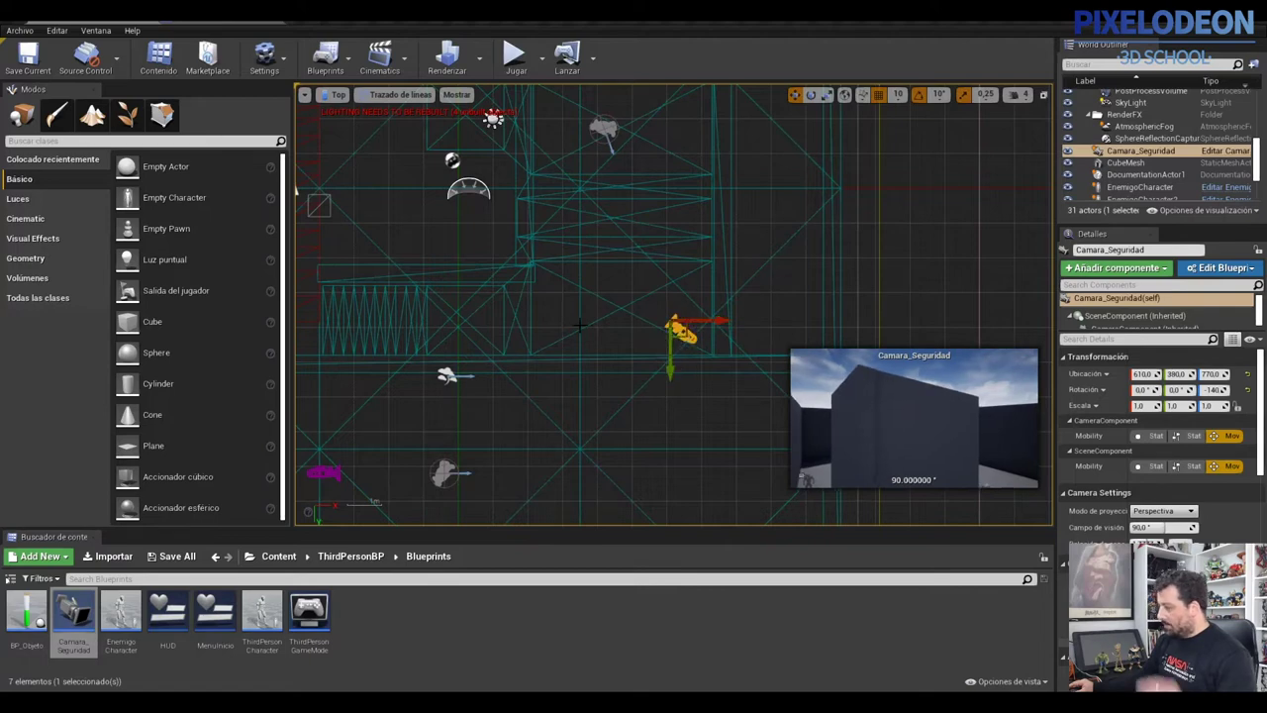
# - Return the viewport to Lit Perspective and save the current level
pyautogui.click(338, 95)
pyautogui.click(353, 113)
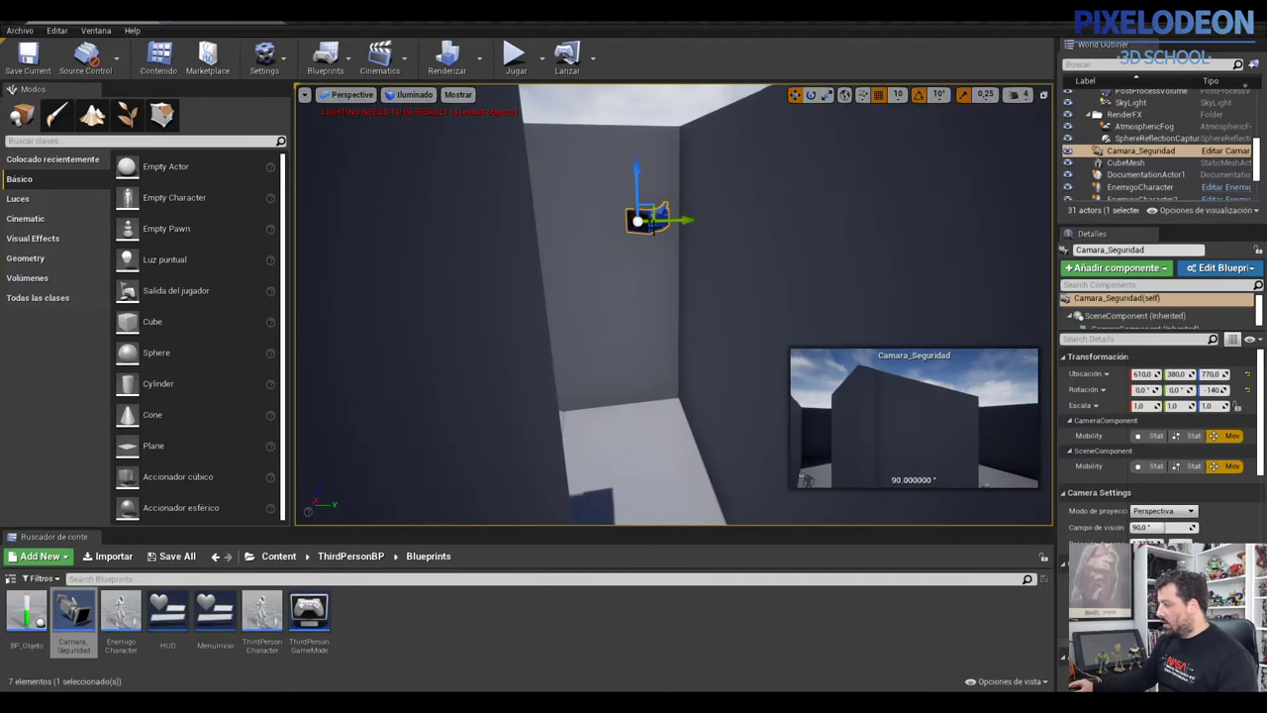
pyautogui.scroll(-5, 657, 294)
pyautogui.scroll(-3, 697, 322)
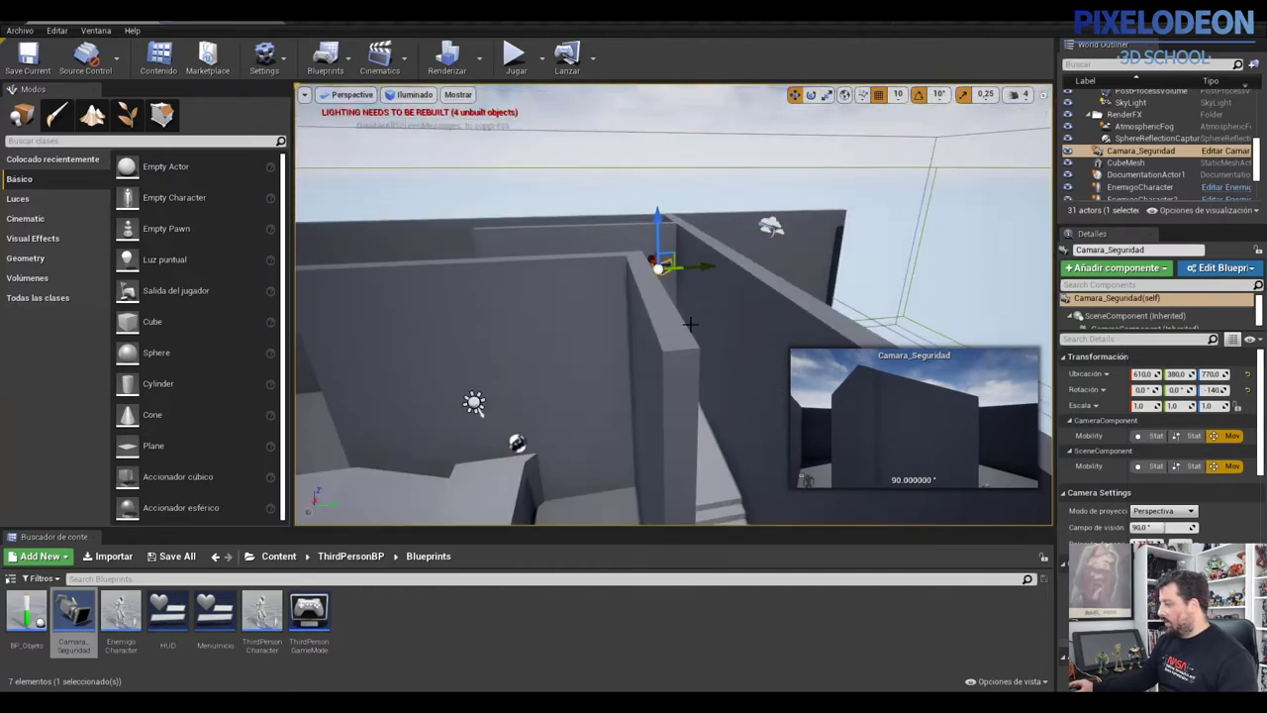
pyautogui.moveTo(554, 224); pyautogui.dragTo(462, 222, button='right')
pyautogui.hotkey('ctrl', 's')
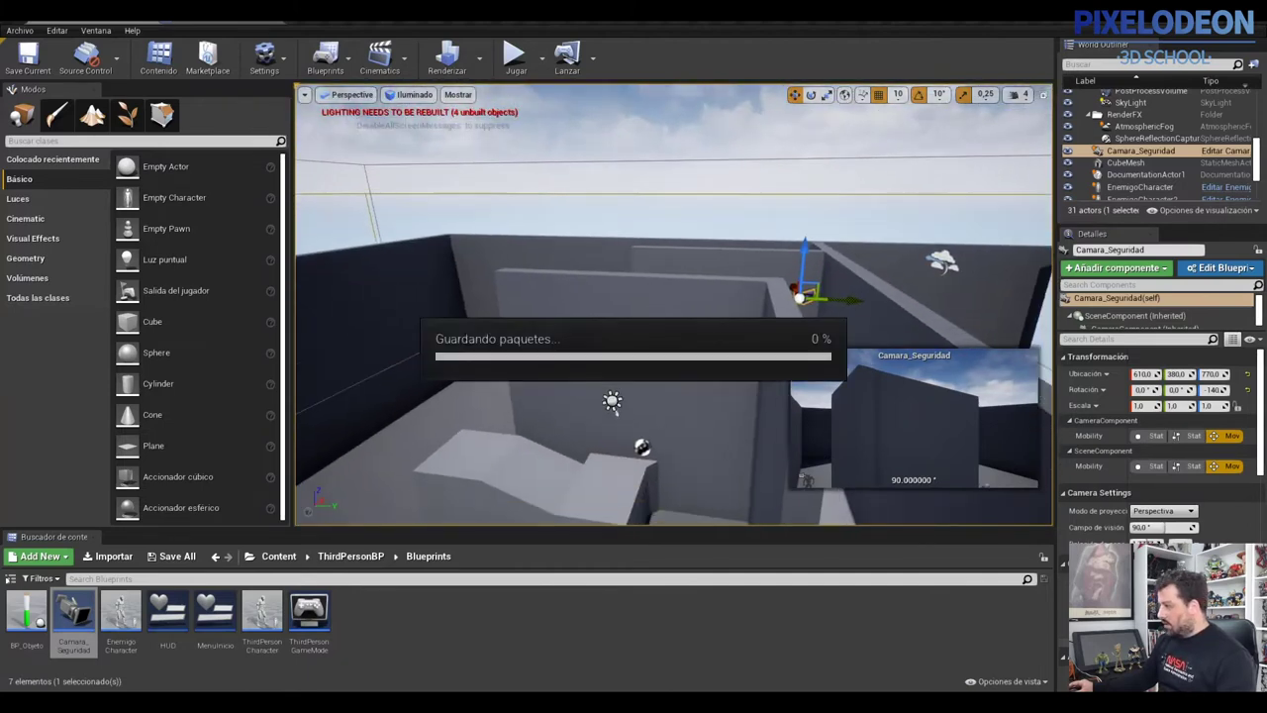
pyautogui.click(28, 56)
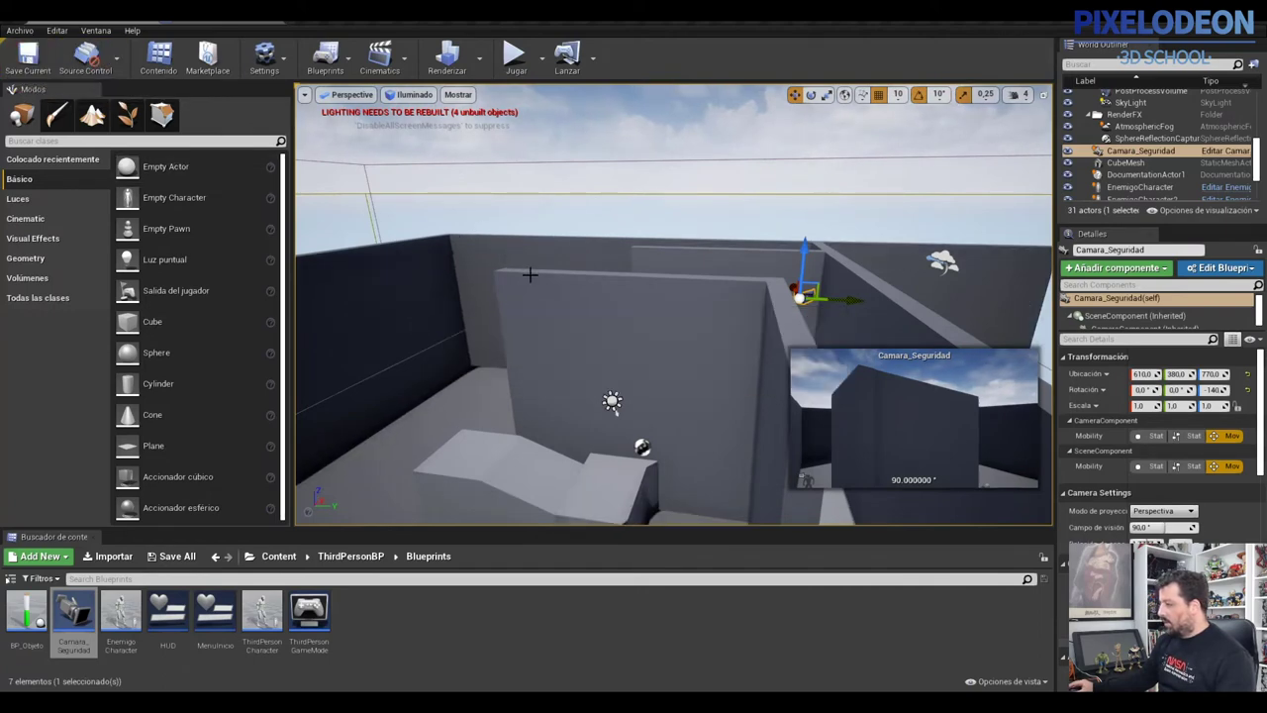
# - Drop a new TriggerBox at the top of the stairs at 470, 350, 350 with 40-unit extents
pyautogui.scroll(-3, 739, 423)
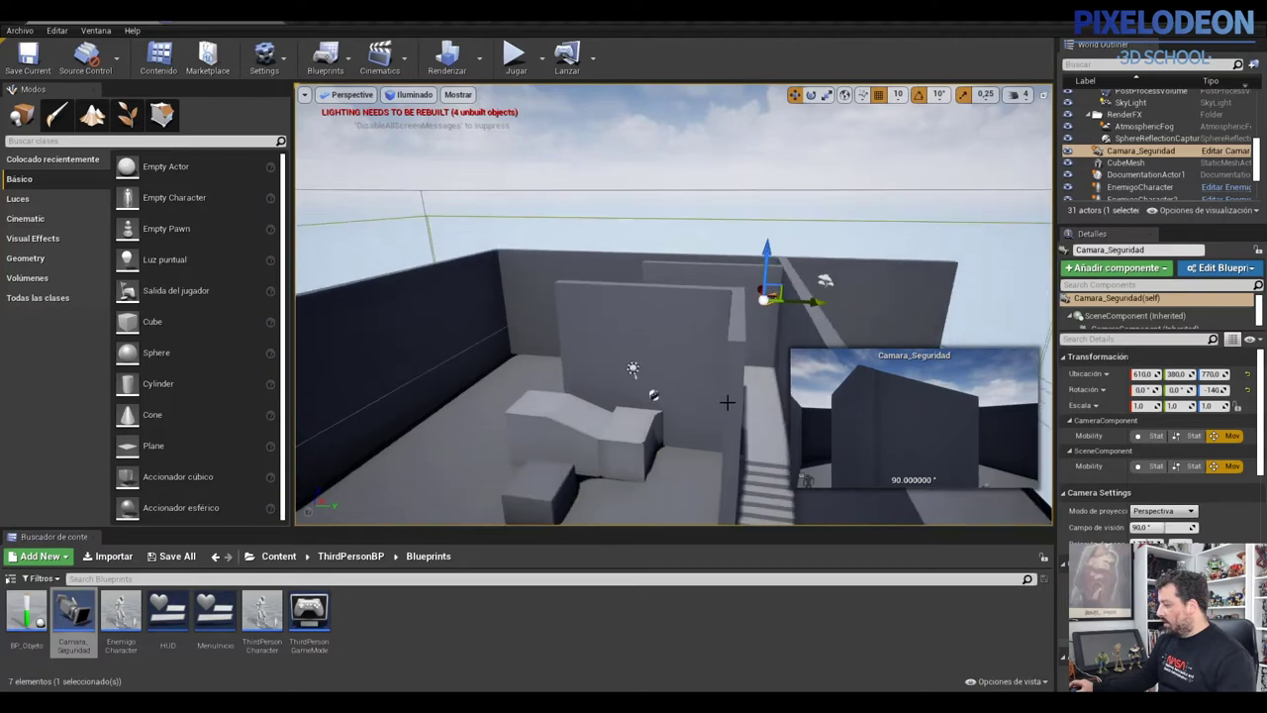
pyautogui.scroll(3, 628, 362)
pyautogui.scroll(-2, 628, 464)
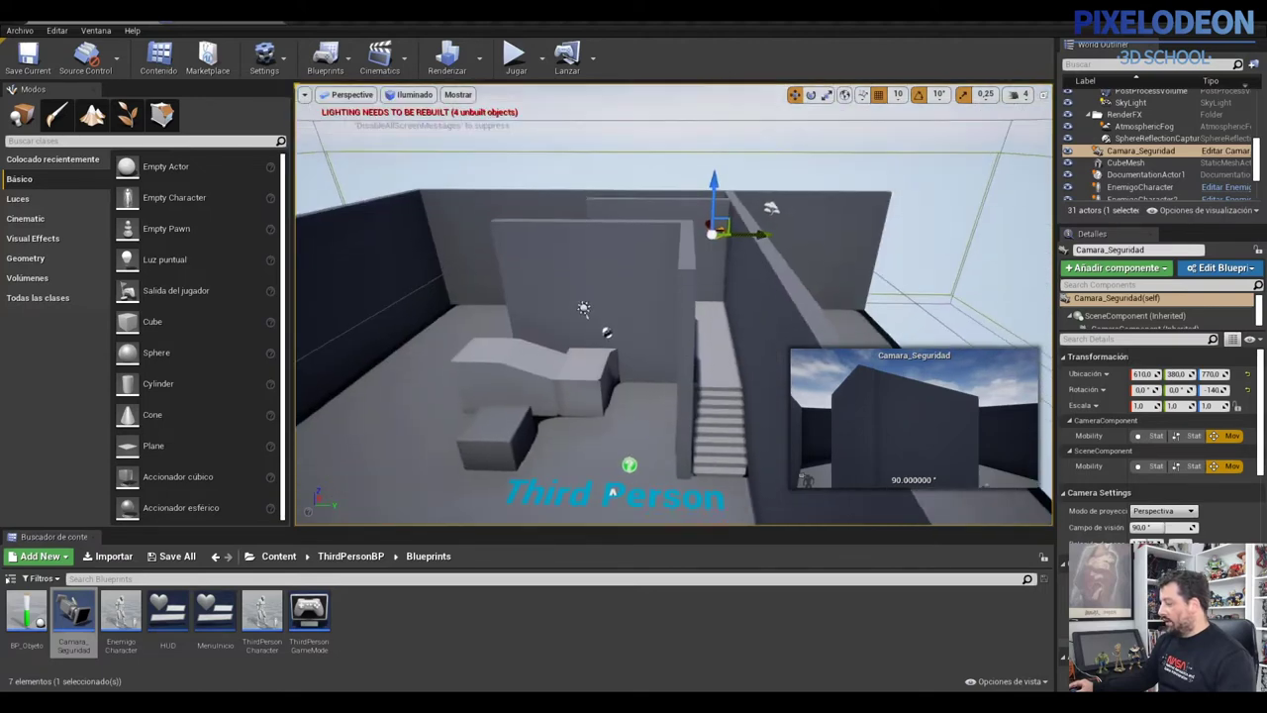
pyautogui.moveTo(628, 465); pyautogui.dragTo(592, 439, button='right')
pyautogui.scroll(-2, 653, 334)
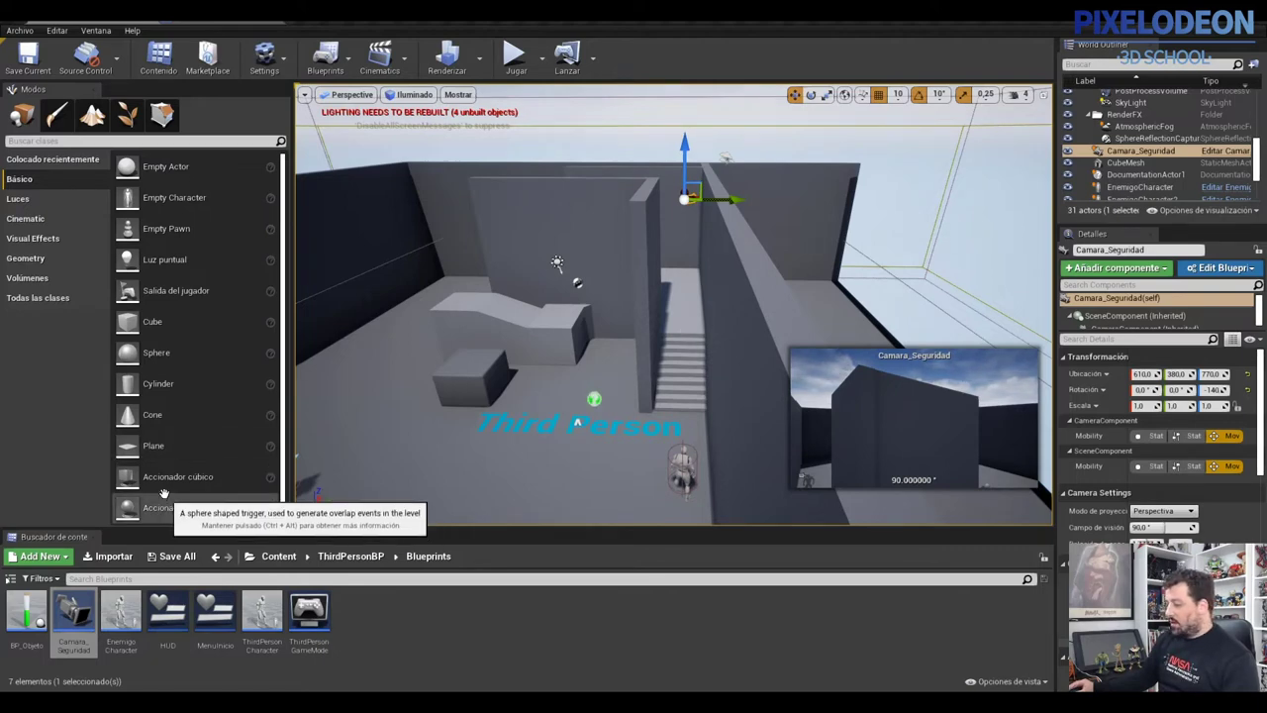
pyautogui.moveTo(164, 495); pyautogui.dragTo(678, 282)
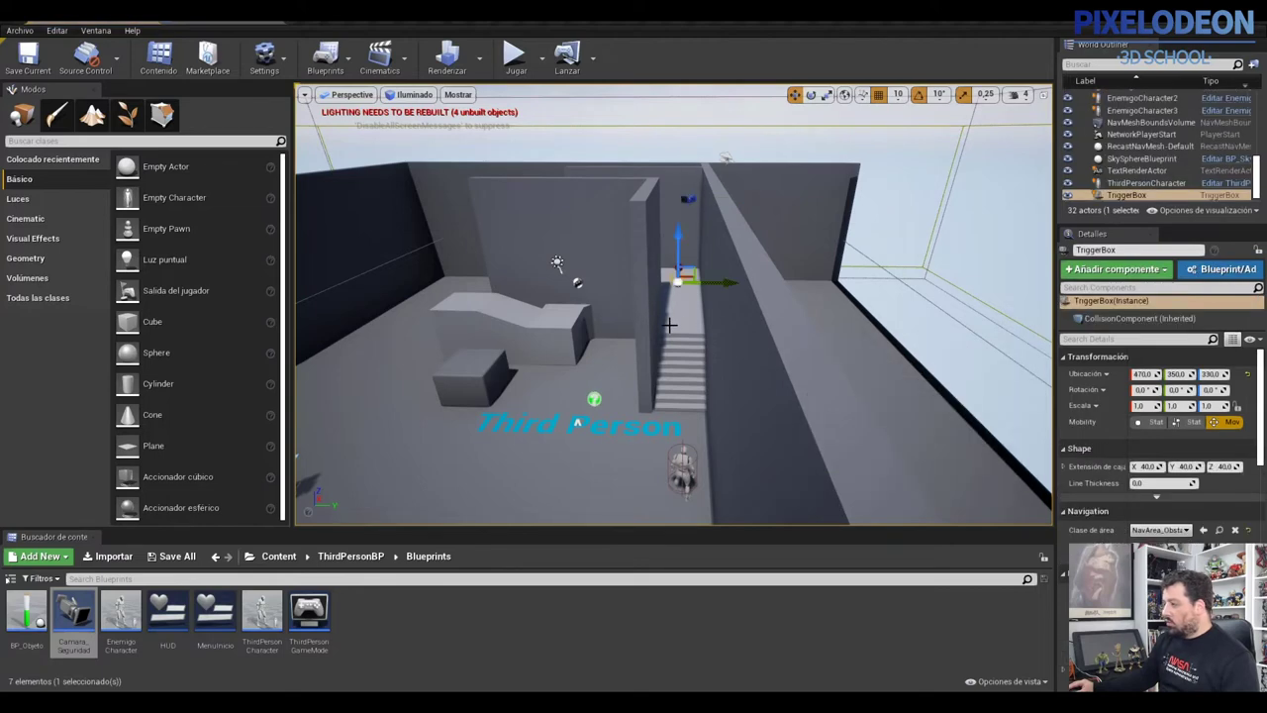
pyautogui.scroll(3, 670, 321)
pyautogui.scroll(3, 664, 302)
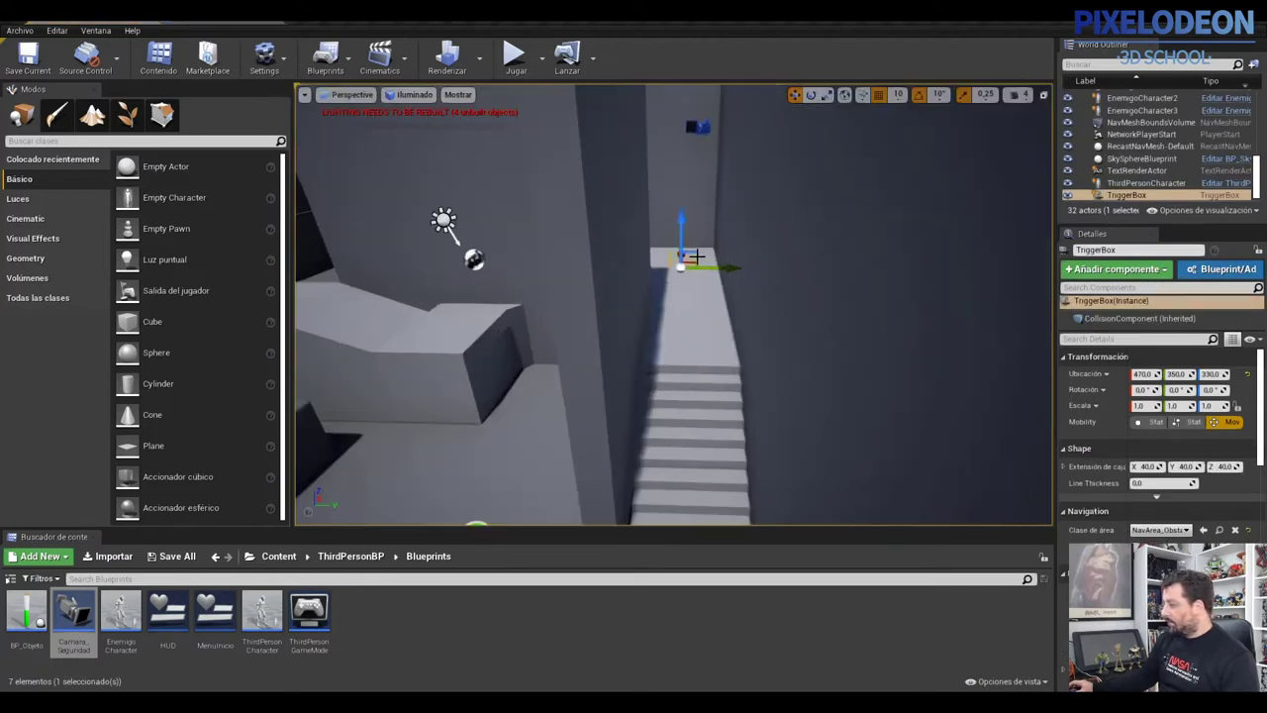
pyautogui.scroll(3, 659, 285)
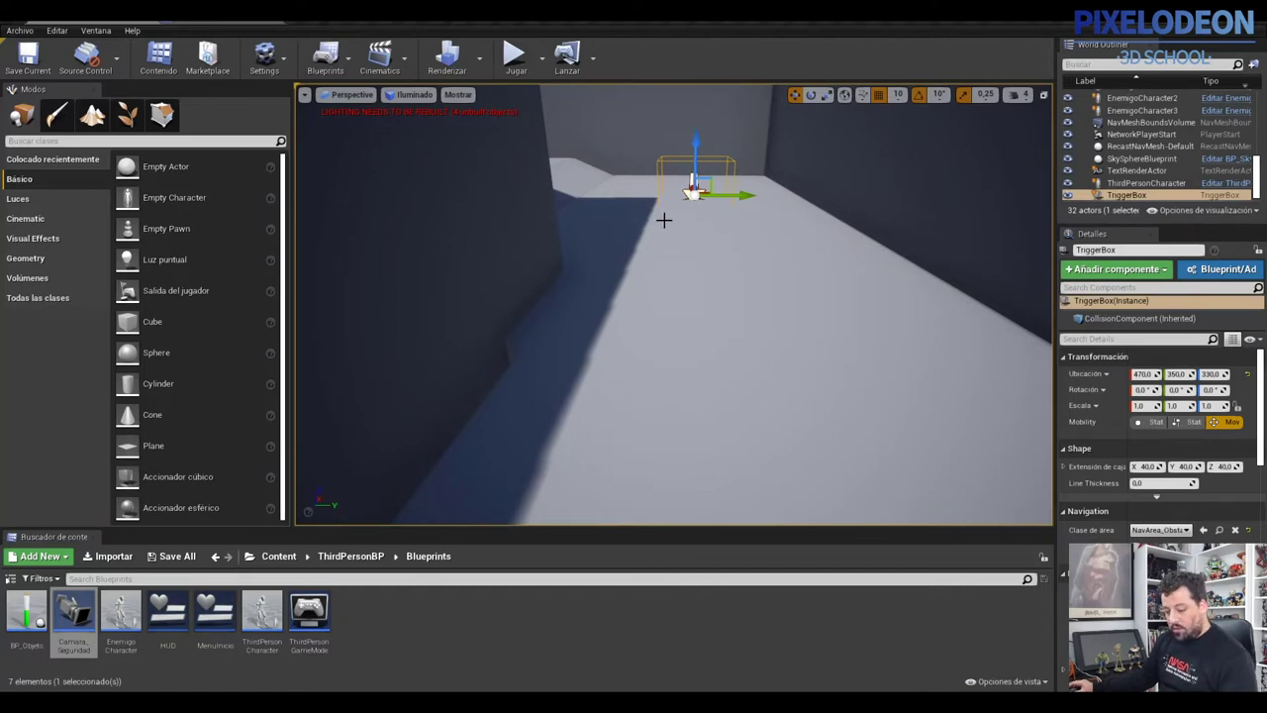
pyautogui.scroll(2, 663, 219)
pyautogui.scroll(2, 661, 297)
pyautogui.scroll(2, 659, 307)
pyautogui.scroll(2, 662, 302)
pyautogui.press('f')
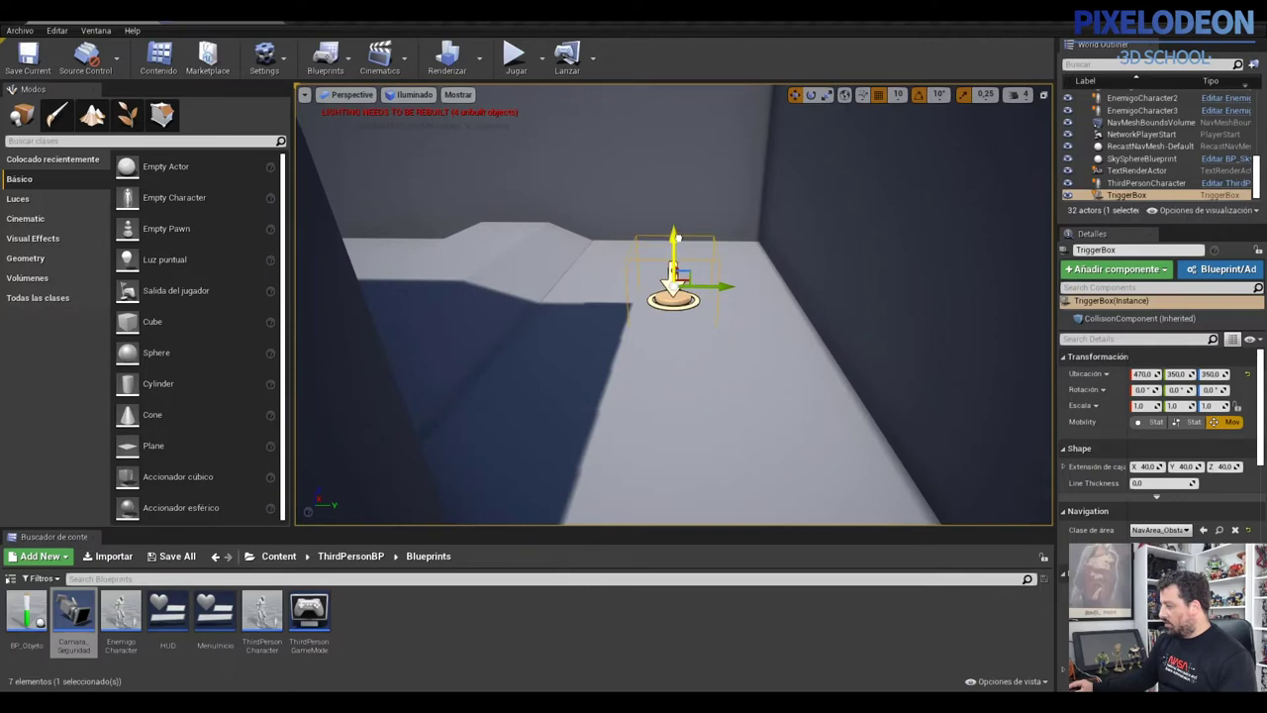
pyautogui.scroll(-3, 683, 257)
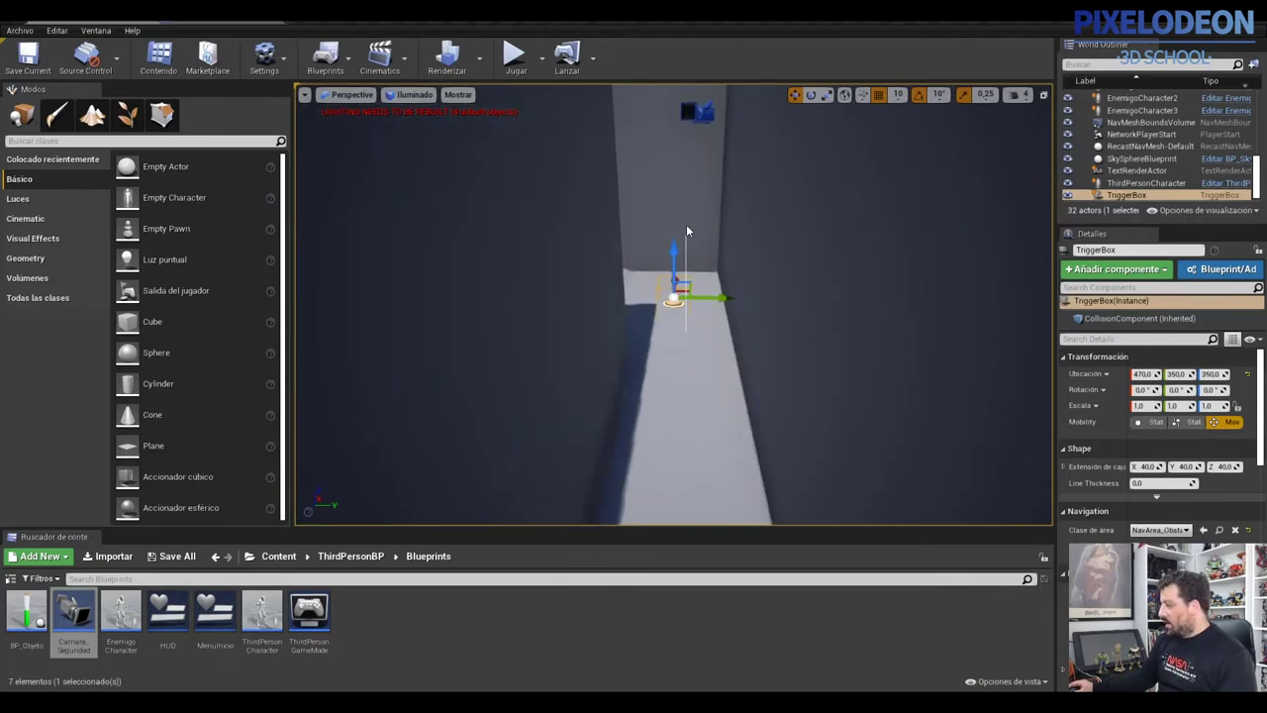
pyautogui.hotkey('alt', 'j')
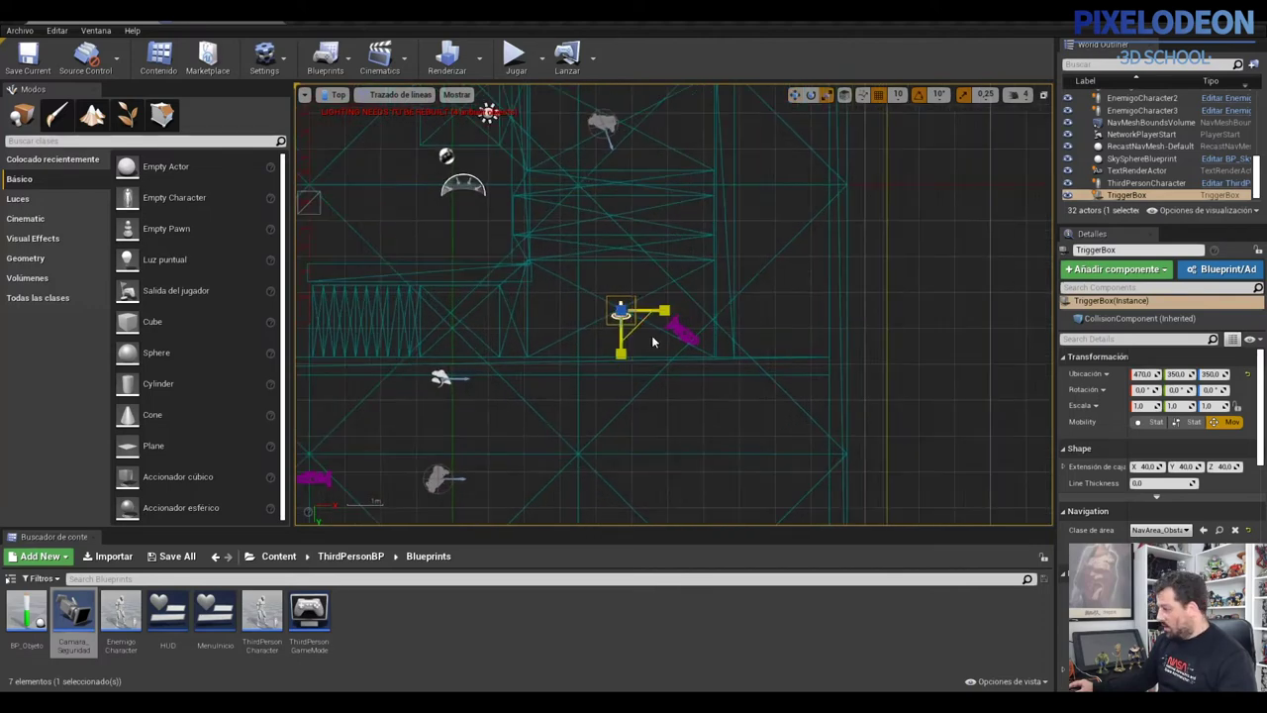
# - In Top view, enlarge the trigger box extents, move it to 370, 230 and widen it along X
pyautogui.moveTo(1146, 467); pyautogui.dragTo(1199, 466)
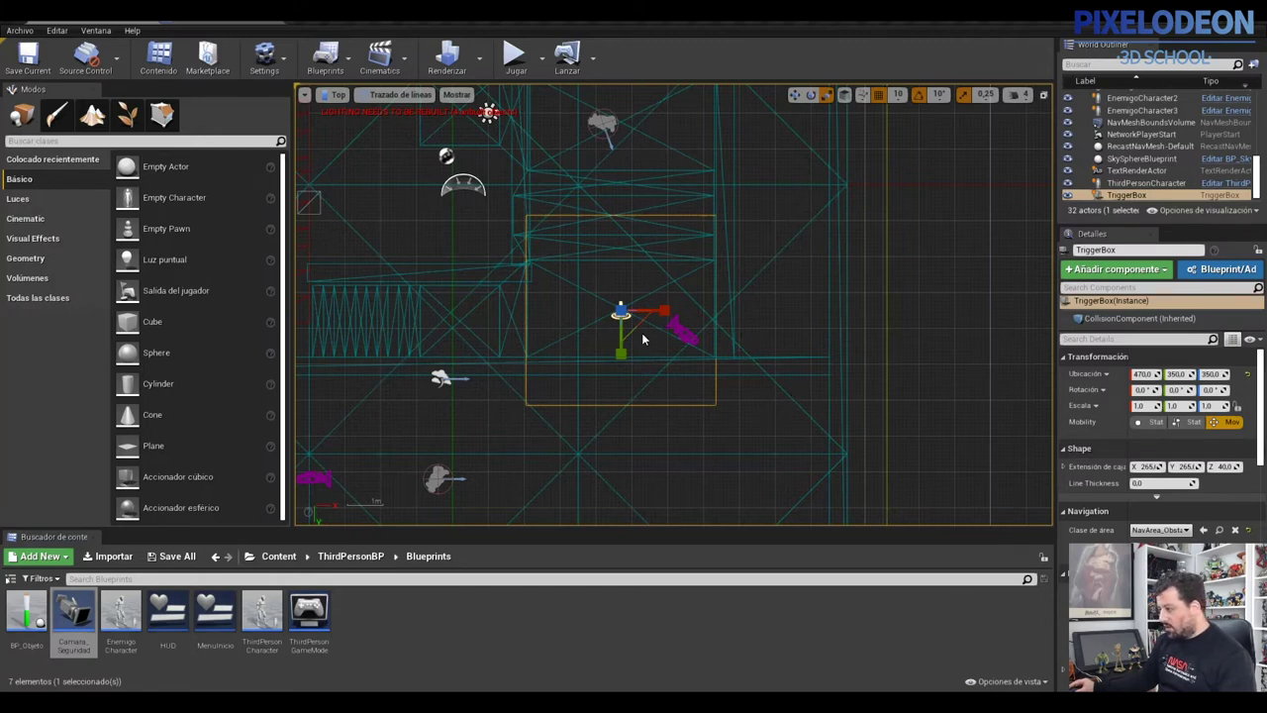
pyautogui.moveTo(634, 318); pyautogui.dragTo(634, 278)
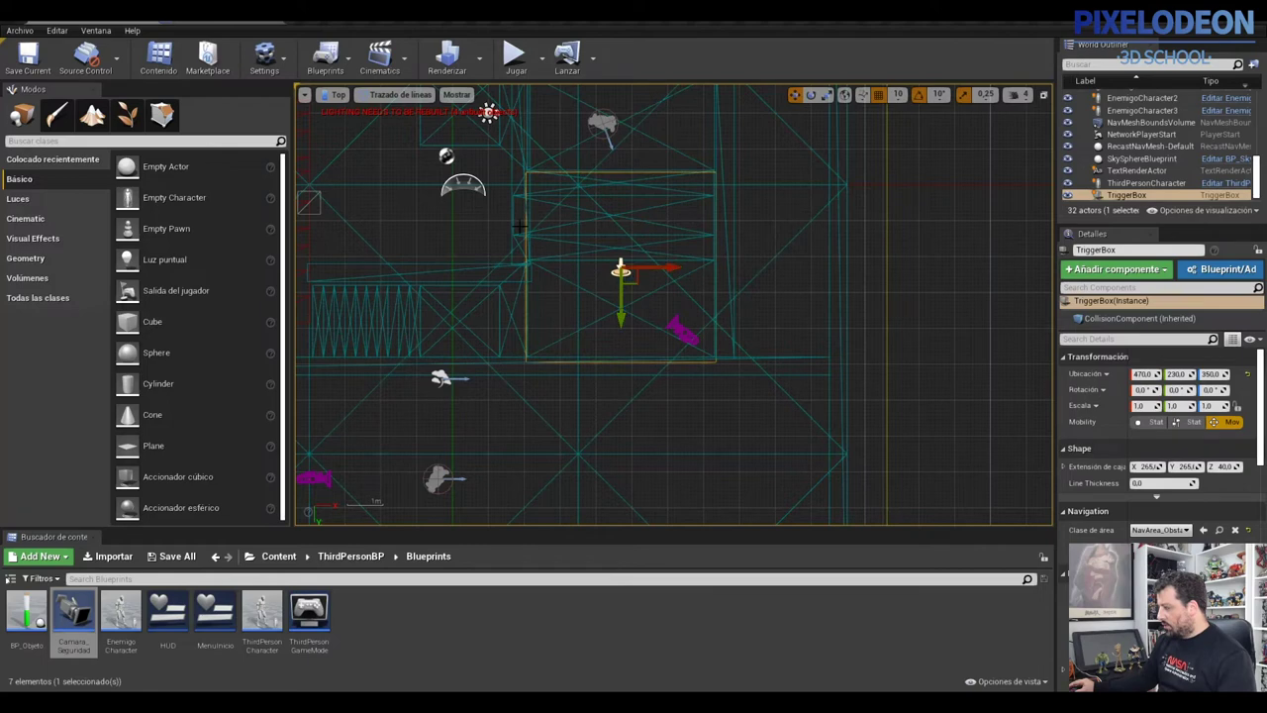
pyautogui.scroll(-1, 442, 224)
pyautogui.scroll(-1, 459, 228)
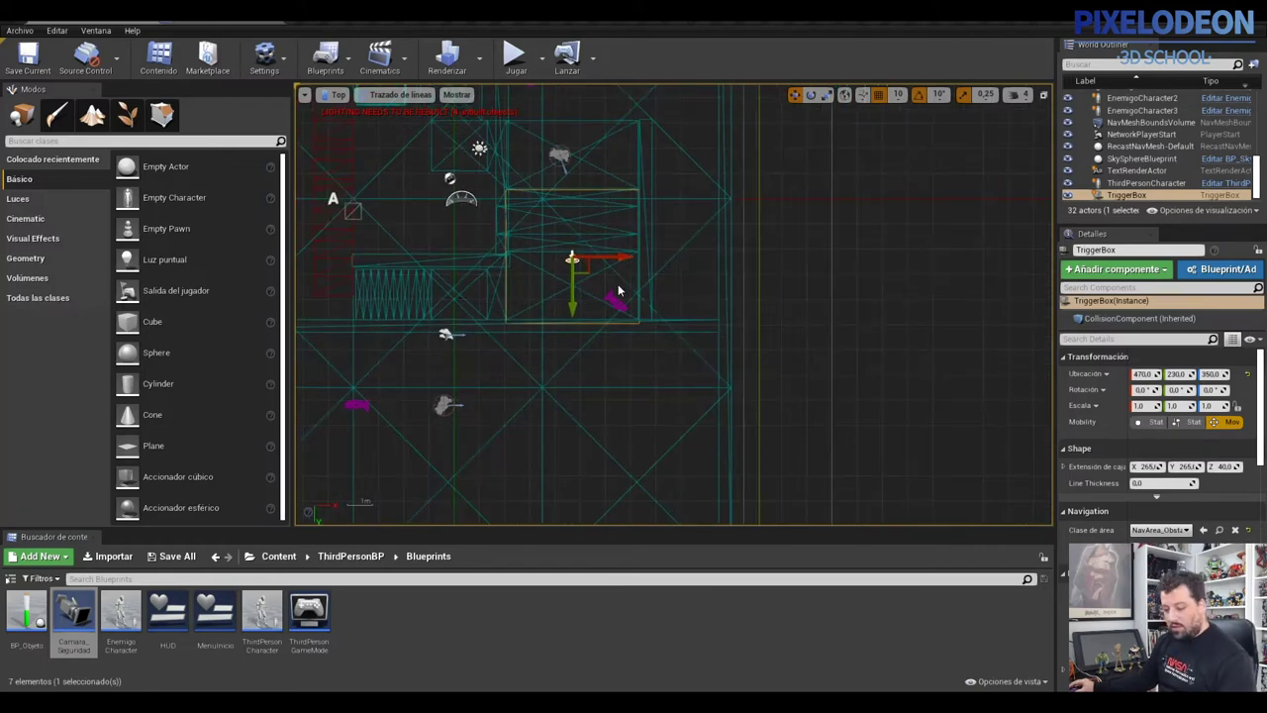
pyautogui.press('r')
pyautogui.moveTo(615, 258)
pyautogui.mouseDown()
pyautogui.moveTo(653, 257)
pyautogui.moveTo(483, 254)
pyautogui.mouseUp()
pyautogui.press('w')
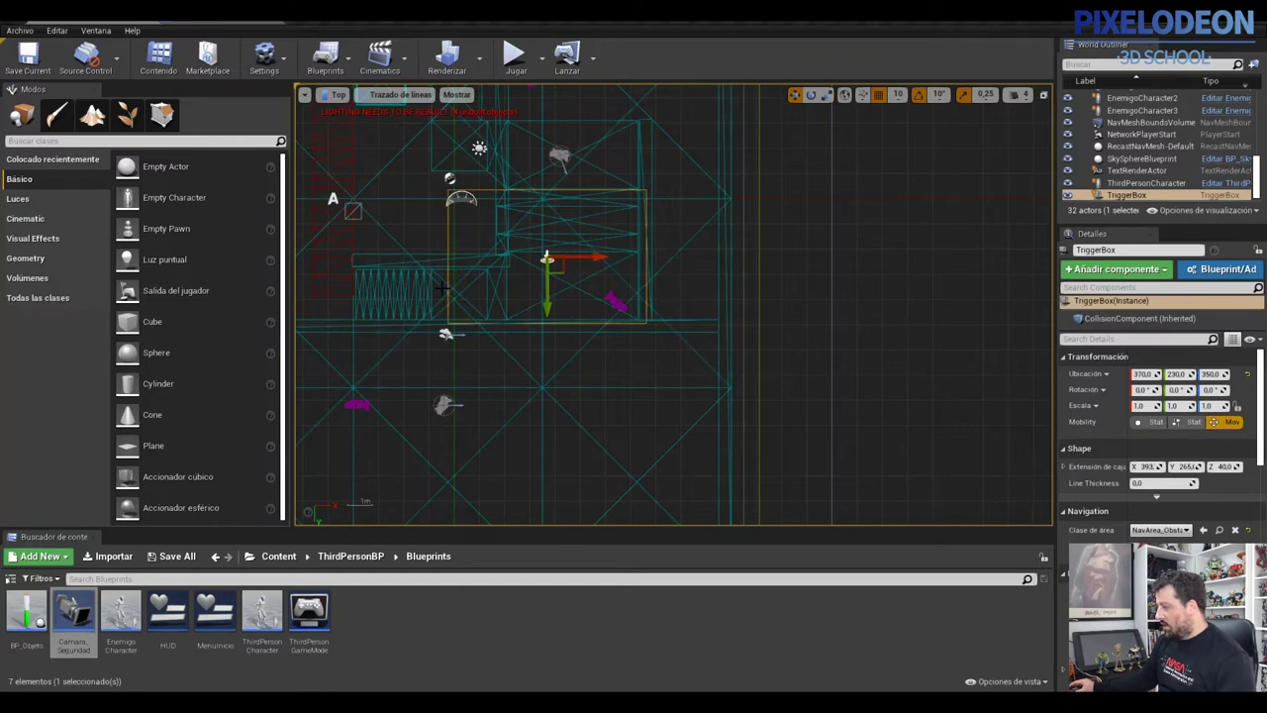
pyautogui.moveTo(442, 288); pyautogui.dragTo(449, 266, button='middle')
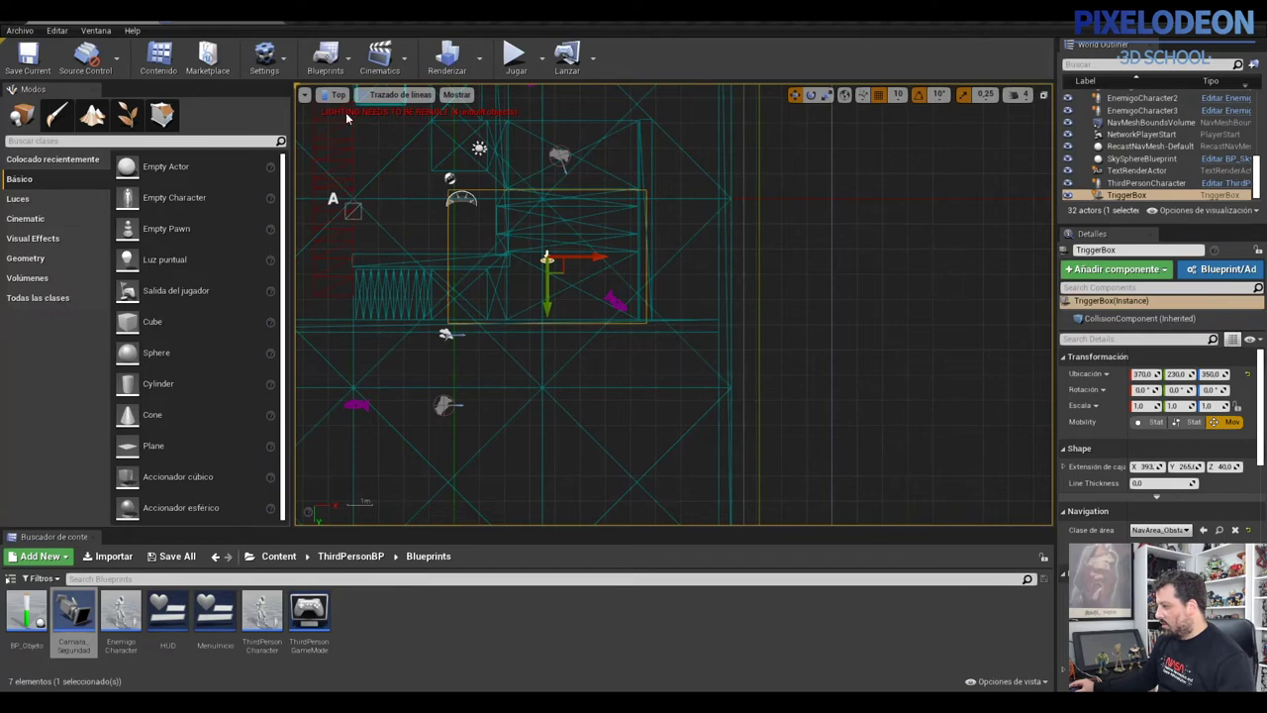
# - In Perspective view, stretch the trigger box taller to a Z extent of about 157
pyautogui.click(336, 94)
pyautogui.click(351, 117)
pyautogui.moveTo(693, 347)
pyautogui.mouseDown(button='right')
pyautogui.moveTo(638, 287)
pyautogui.moveTo(634, 297)
pyautogui.mouseUp(button='right')
pyautogui.press('r')
pyautogui.moveTo(620, 385)
pyautogui.mouseDown()
pyautogui.moveTo(619, 336)
pyautogui.moveTo(633, 430)
pyautogui.moveTo(630, 405)
pyautogui.mouseUp()
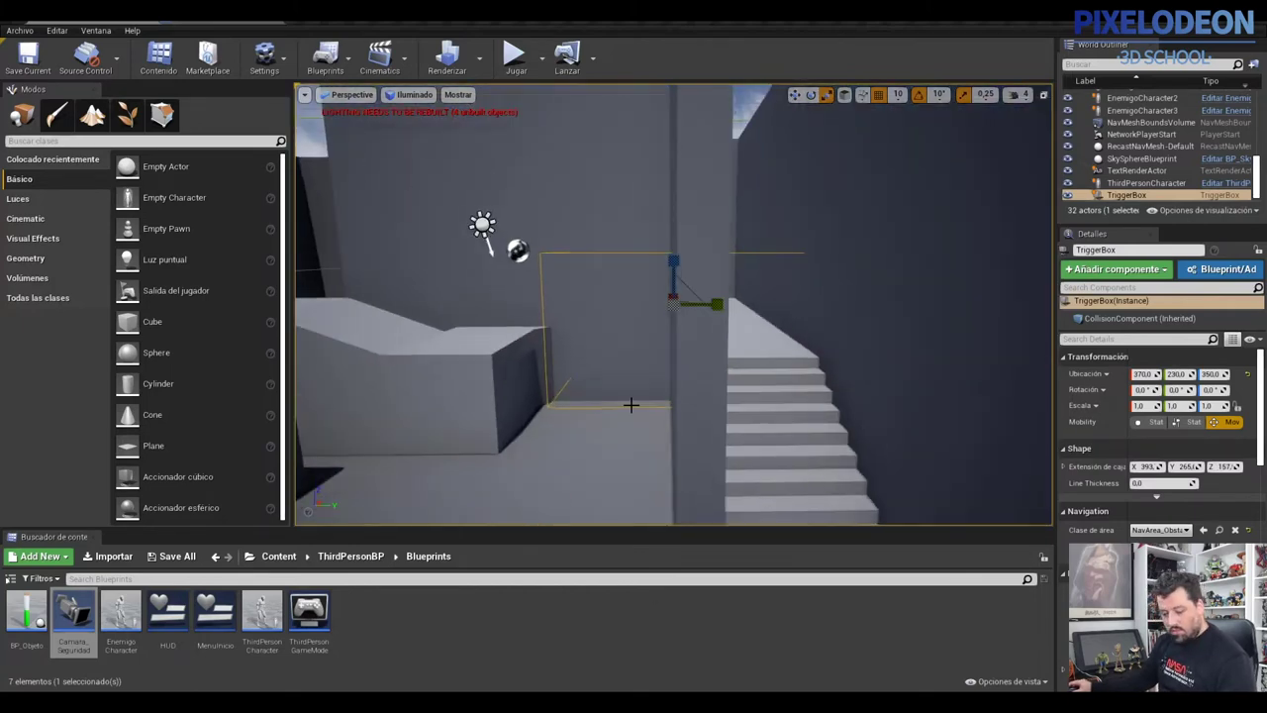
# - Raise the trigger box to 370, 230, 470 and orbit around it to check the stair landing
pyautogui.press('w')
pyautogui.scroll(1, 674, 260)
pyautogui.moveTo(673, 260); pyautogui.dragTo(683, 215)
pyautogui.scroll(-1, 751, 326)
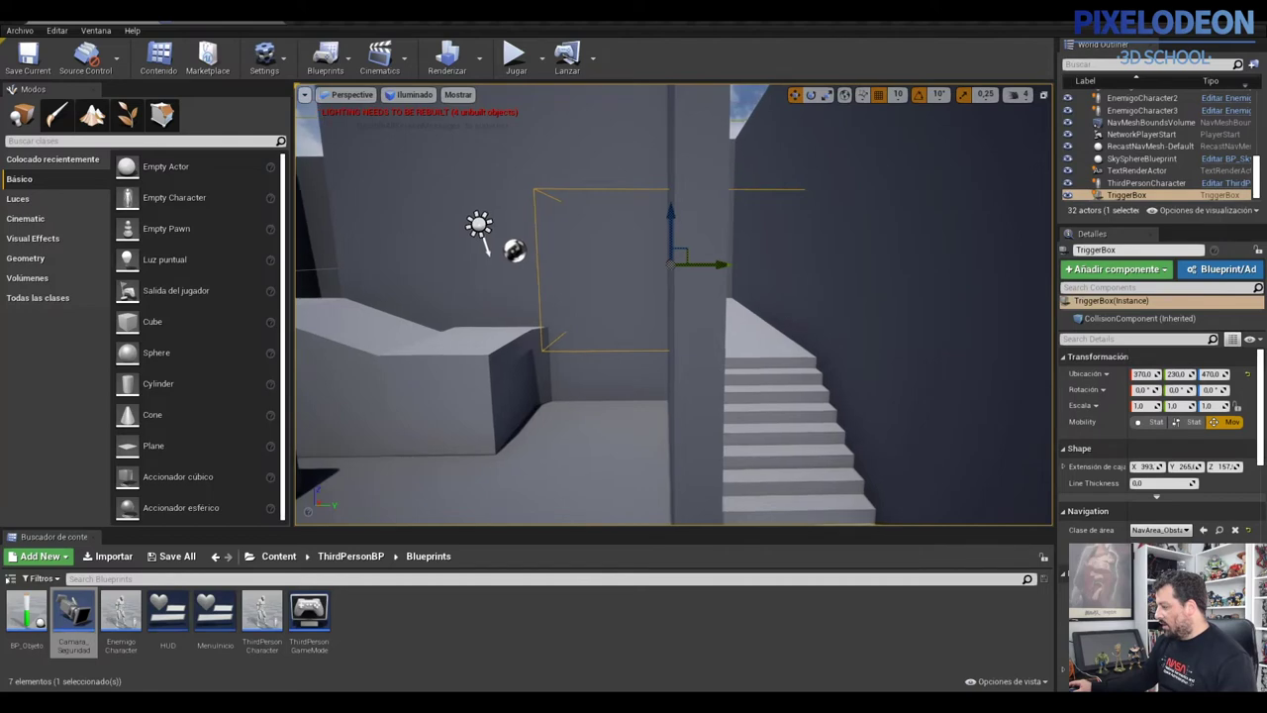
pyautogui.moveTo(621, 367); pyautogui.dragTo(622, 327, button='right')
pyautogui.moveTo(629, 396); pyautogui.dragTo(629, 423, button='right')
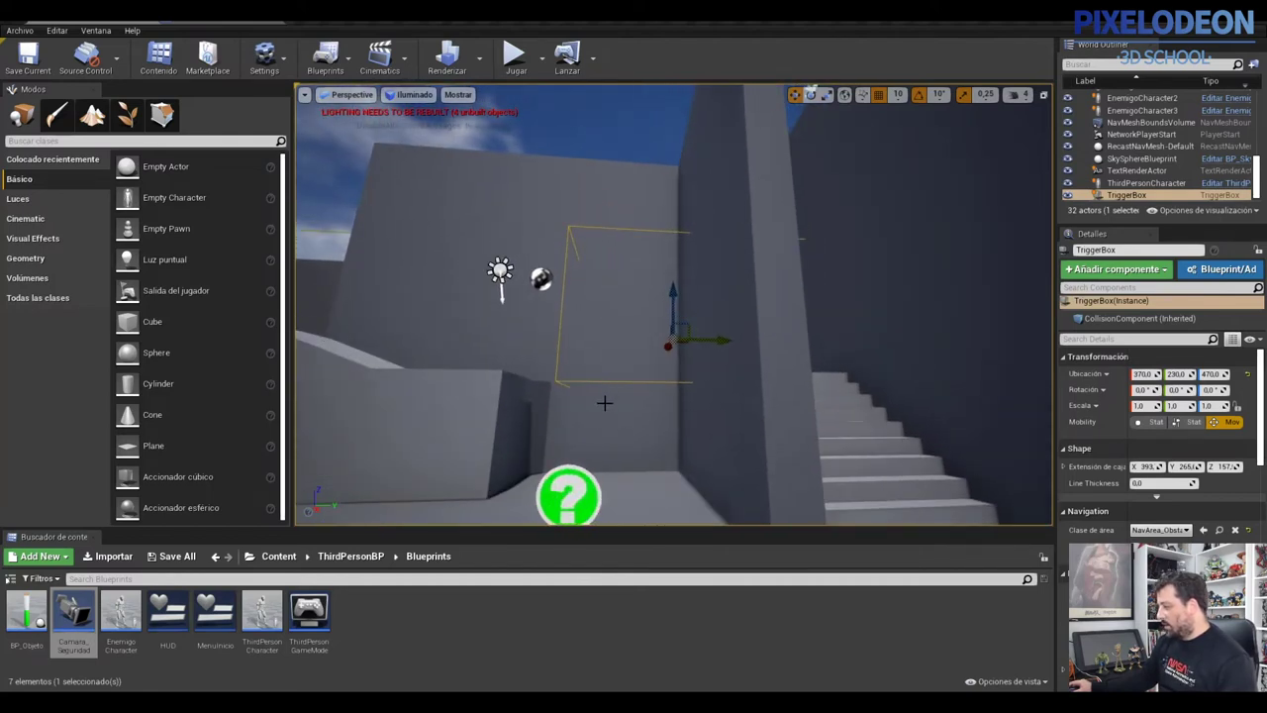
pyautogui.scroll(-1, 782, 368)
pyautogui.moveTo(781, 369); pyautogui.dragTo(772, 274, button='right')
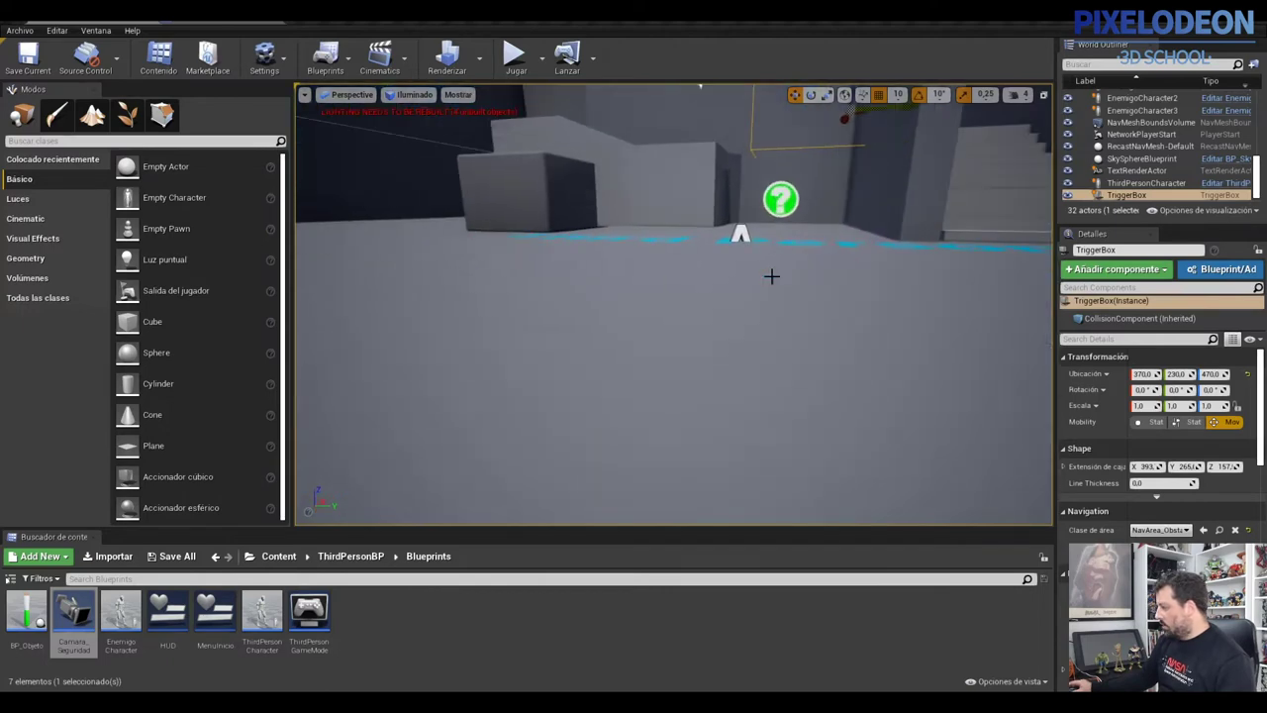
pyautogui.press('f')
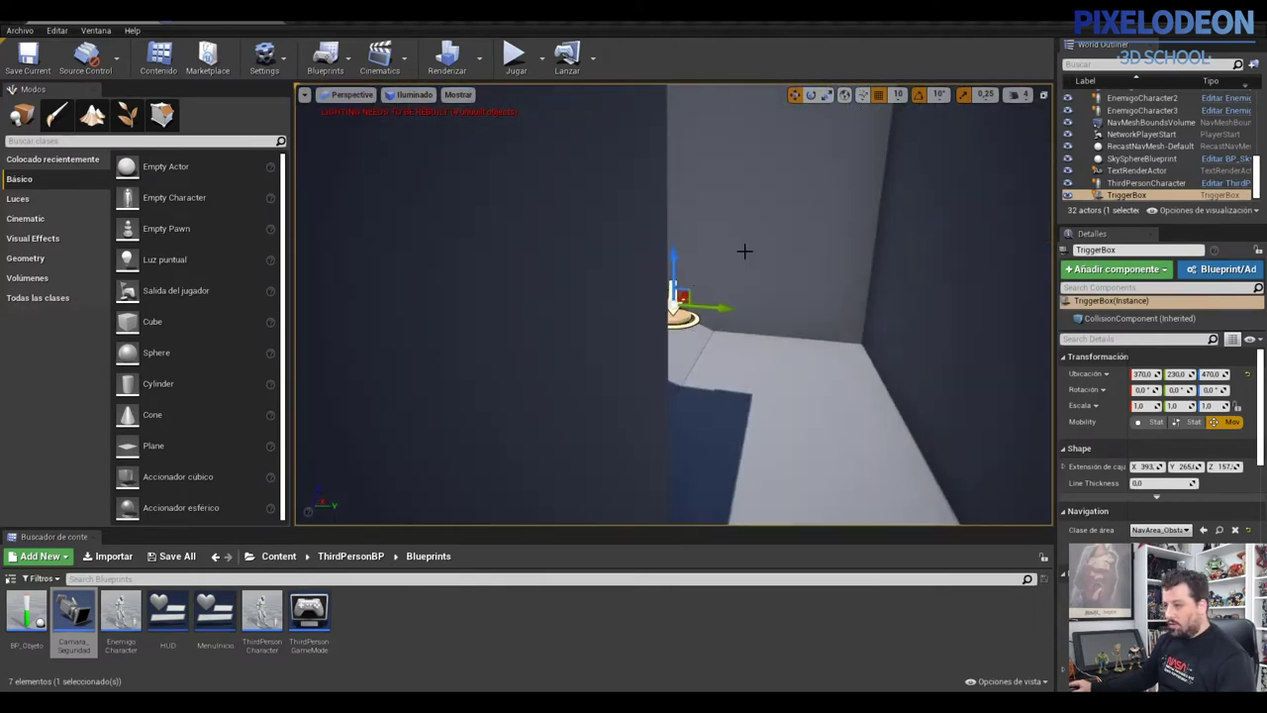
pyautogui.moveTo(746, 249)
pyautogui.keyDown('alt'); pyautogui.mouseDown()
pyautogui.moveTo(658, 297)
pyautogui.moveTo(628, 359)
pyautogui.mouseUp(); pyautogui.keyUp('alt')
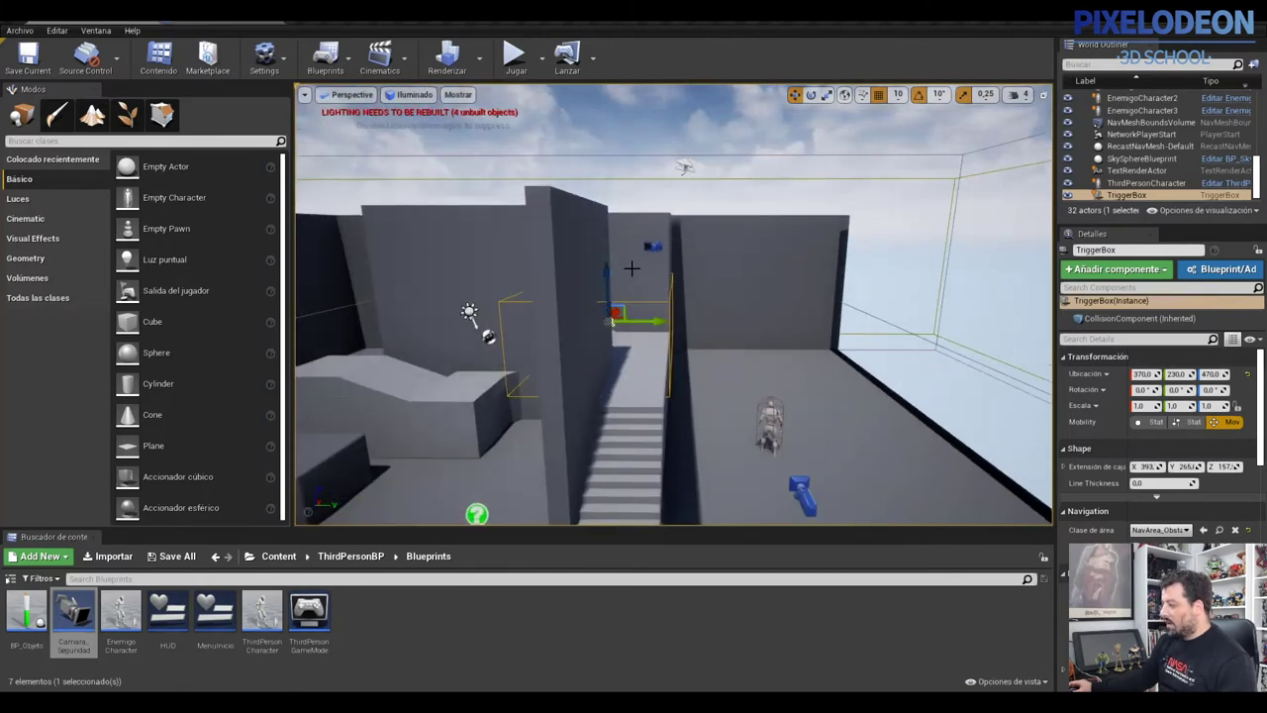
pyautogui.keyDown('alt'); pyautogui.moveTo(576, 328); pyautogui.dragTo(658, 327); pyautogui.keyUp('alt')
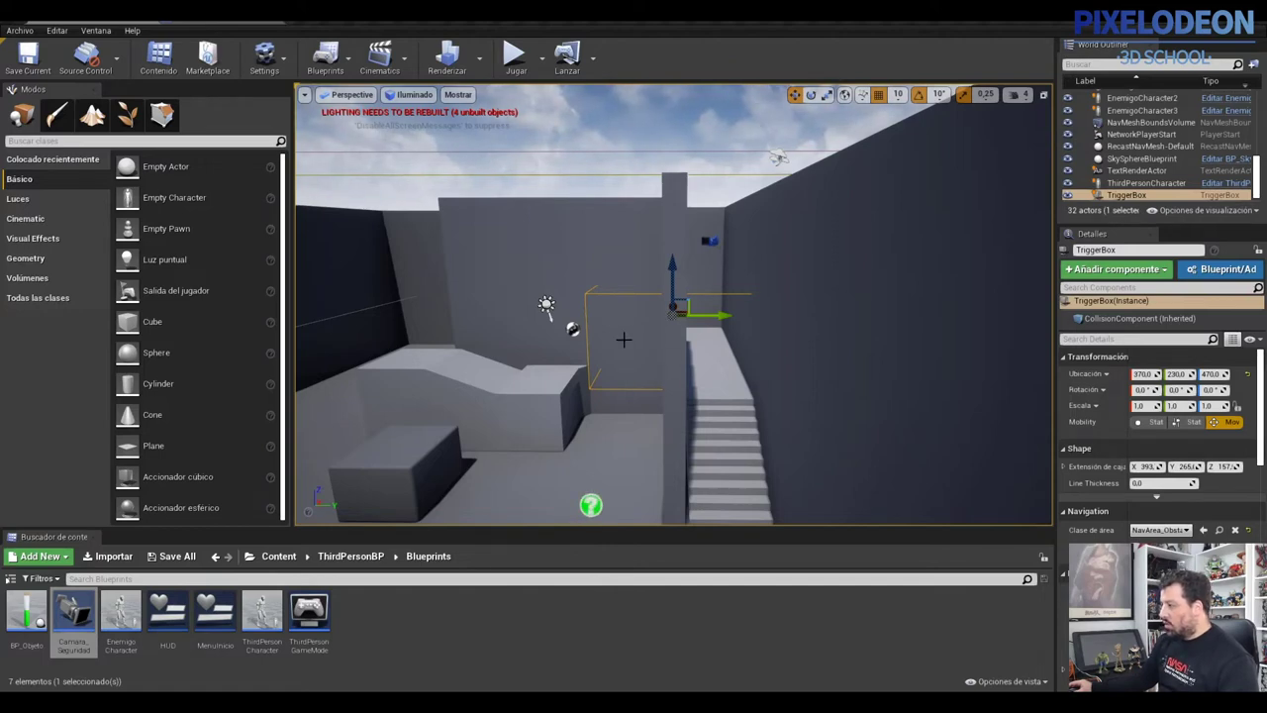
# - Save the level and go back to the ThirdPersonBP content folder
pyautogui.hotkey('ctrl', 's')
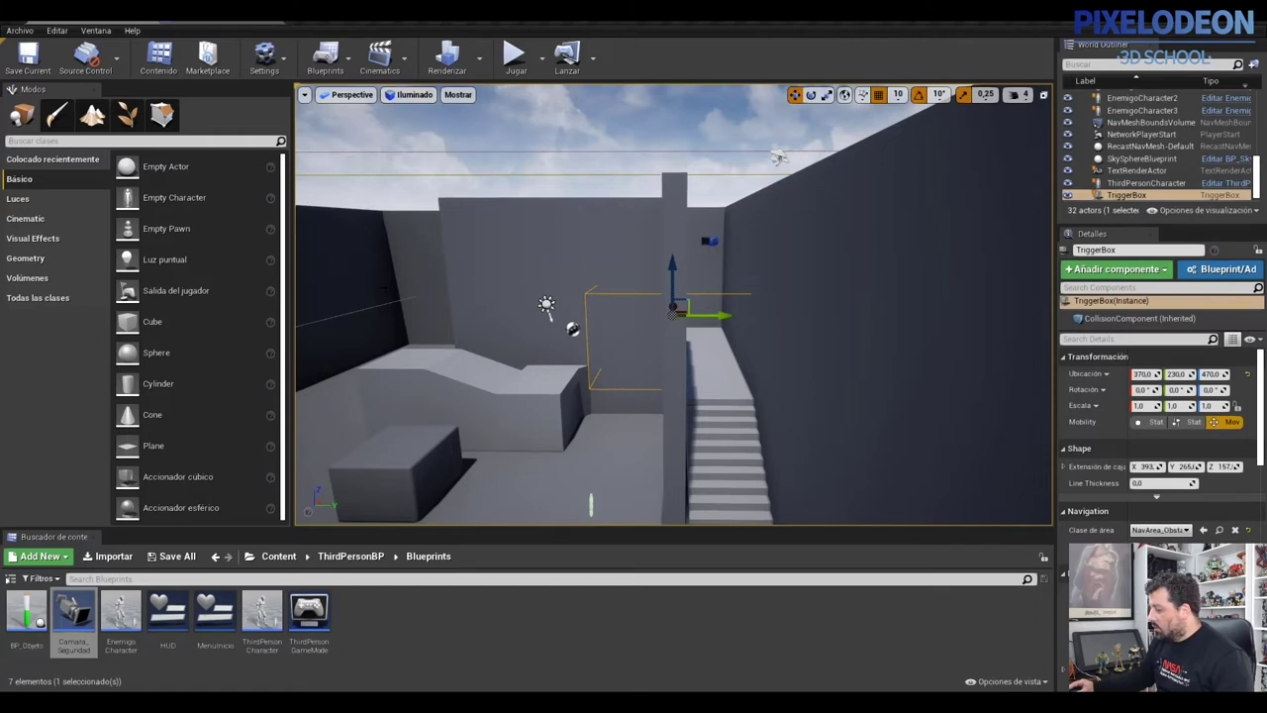
pyautogui.click(354, 556)
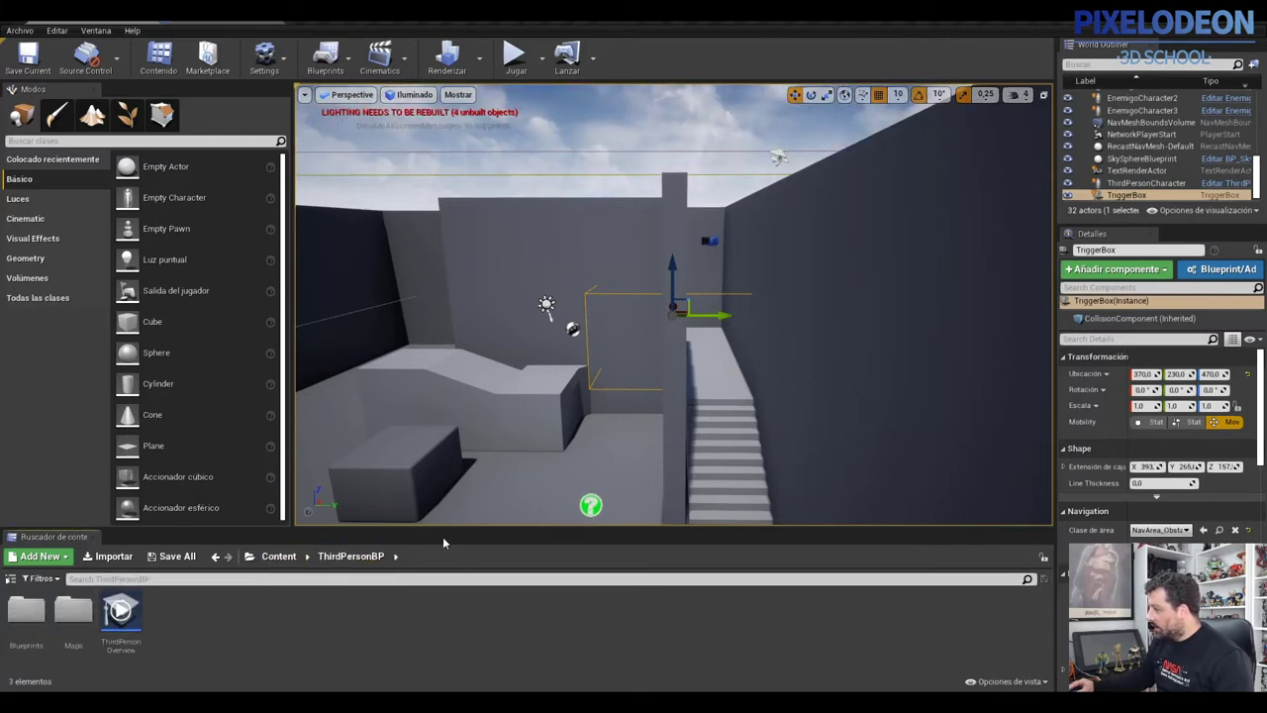
pyautogui.click(327, 58)
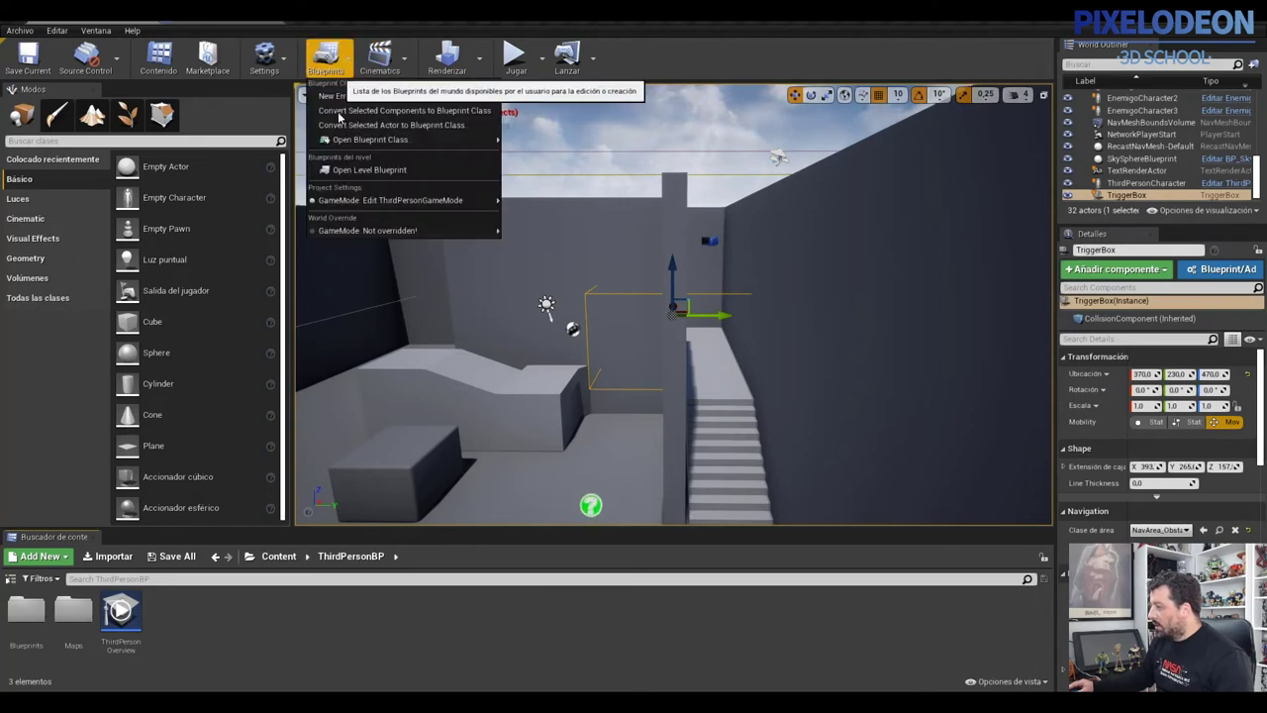
# - Open the Level Blueprint and frame its BeginPlay For Loop that spawns BP Objeto actors
pyautogui.click(368, 170)
pyautogui.scroll(1, 507, 245)
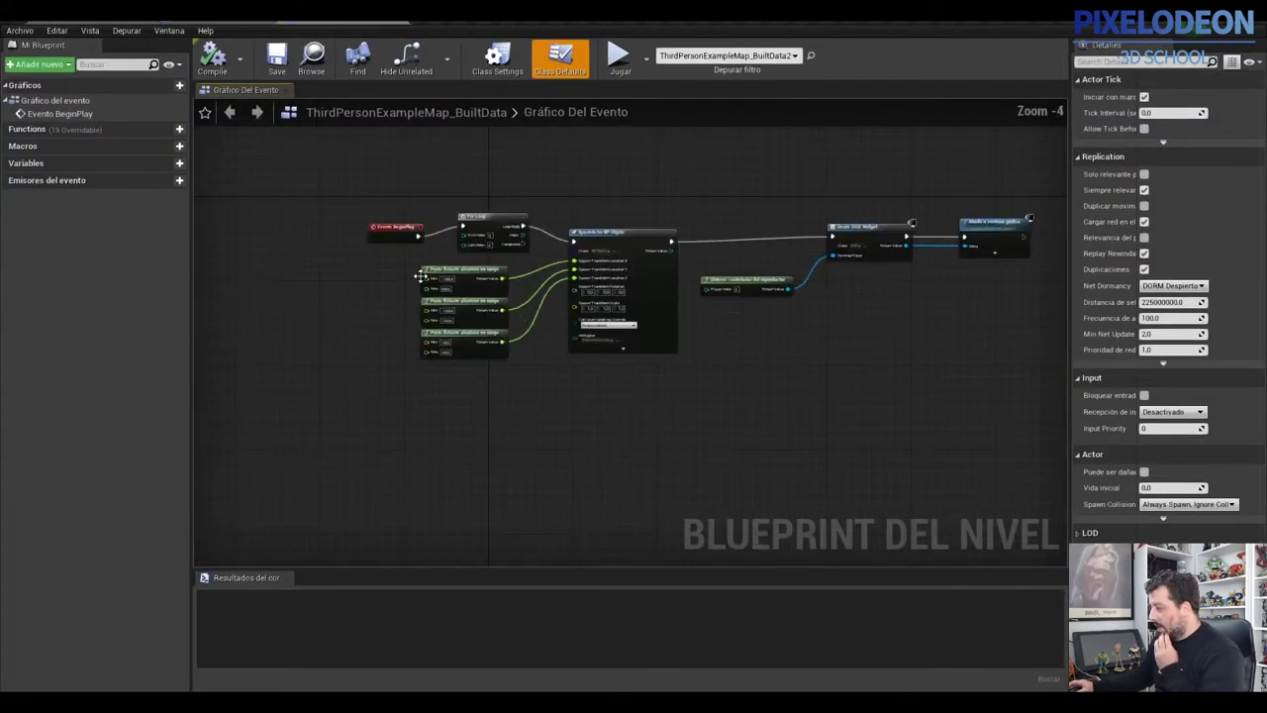
pyautogui.scroll(3, 378, 248)
pyautogui.scroll(1, 378, 249)
pyautogui.scroll(-1, 489, 346)
pyautogui.scroll(-3, 495, 346)
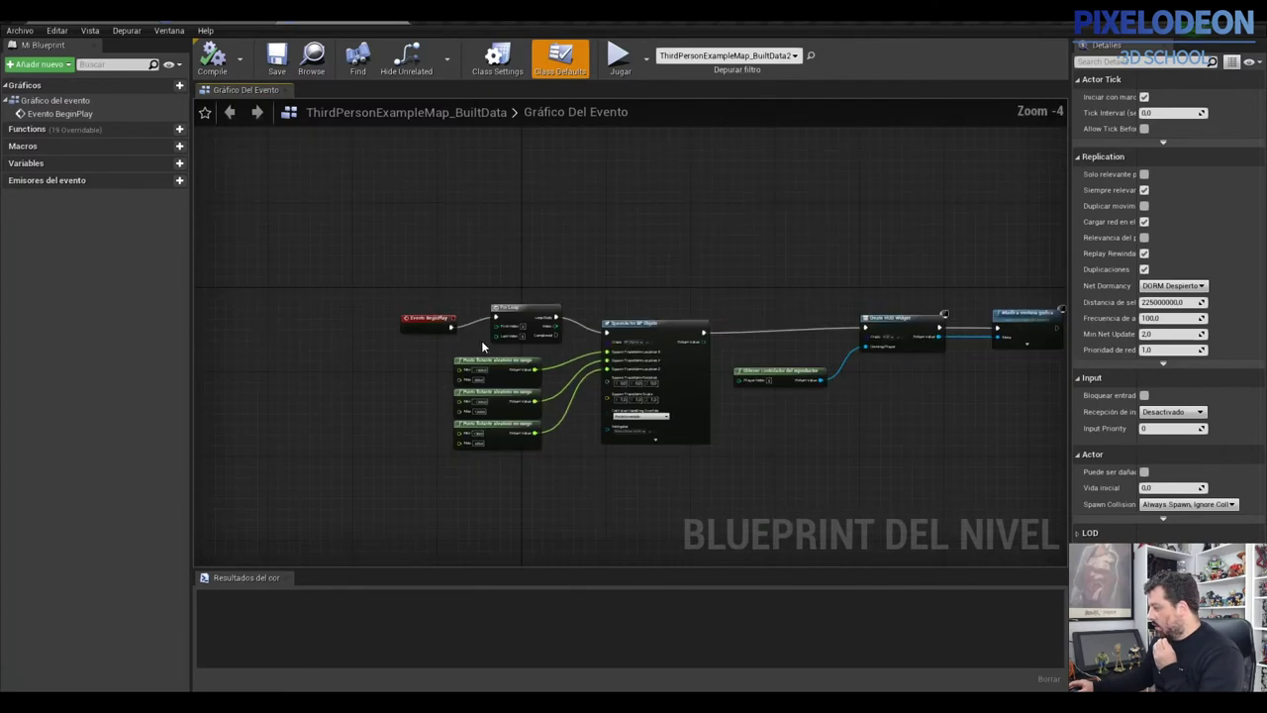
pyautogui.moveTo(594, 247); pyautogui.dragTo(569, 316, button='right')
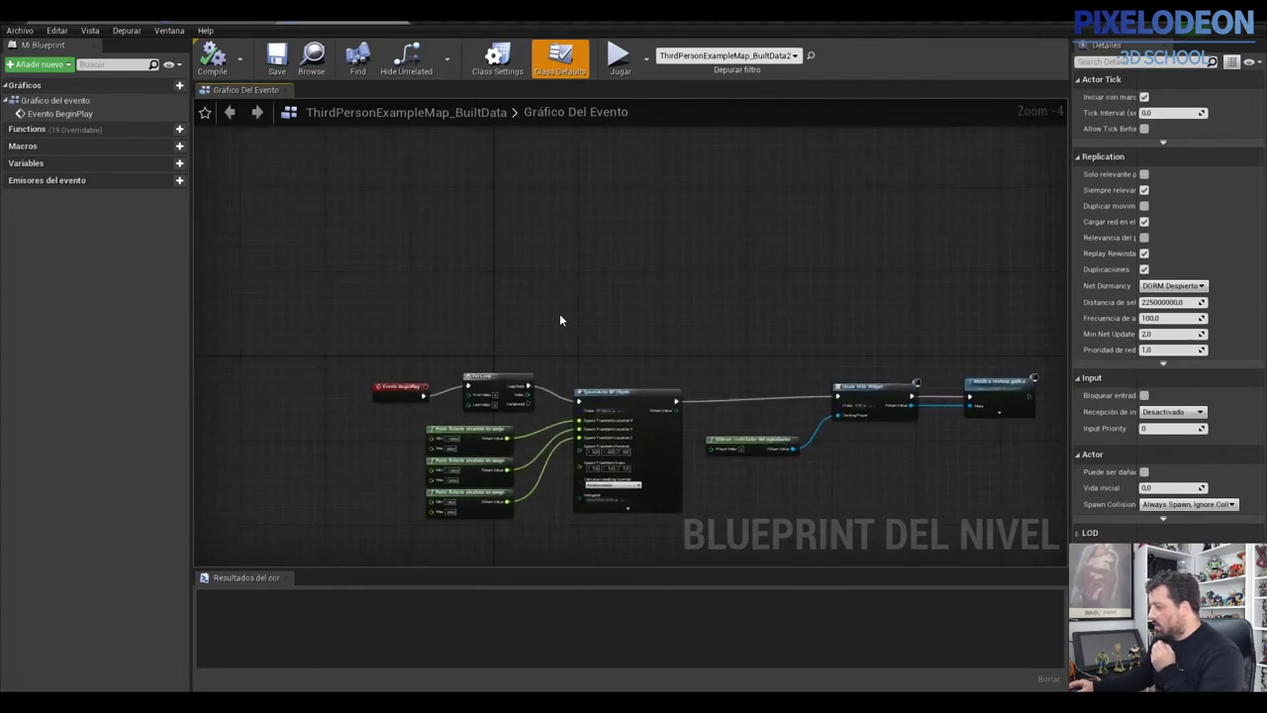
pyautogui.scroll(3, 384, 337)
pyautogui.scroll(1, 384, 337)
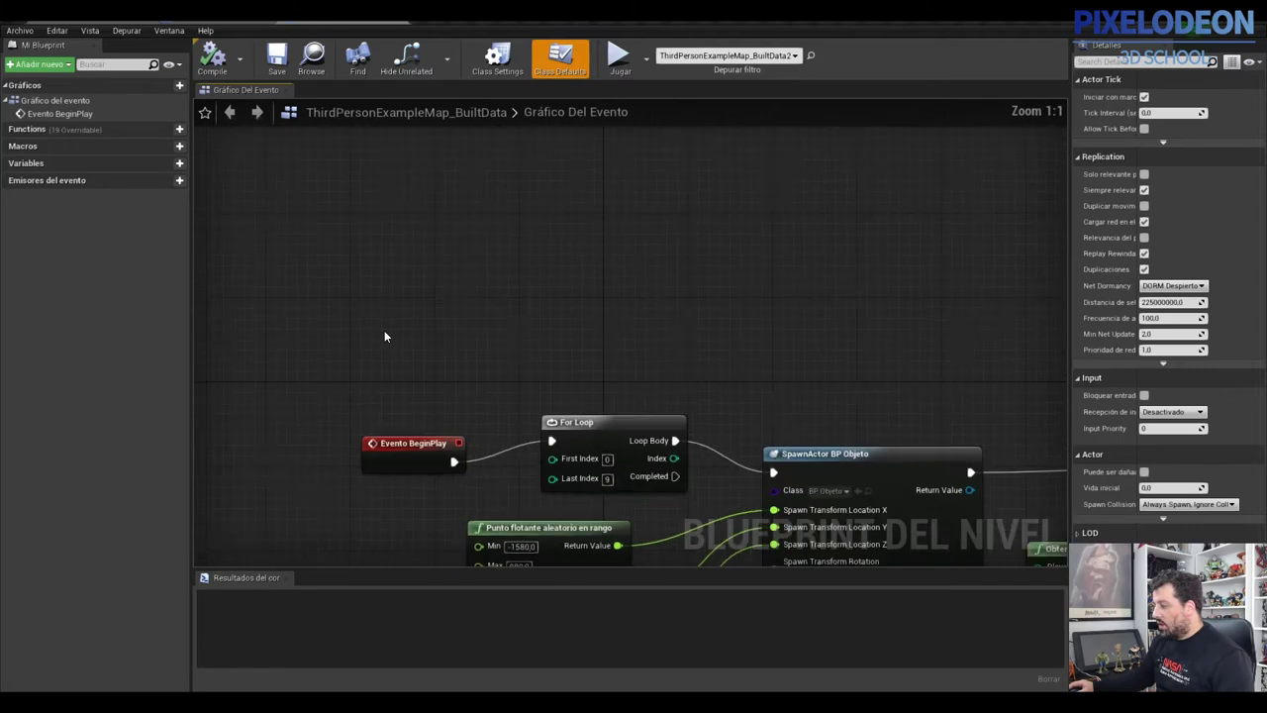
pyautogui.scroll(-1, 384, 337)
pyautogui.click(75, 22)
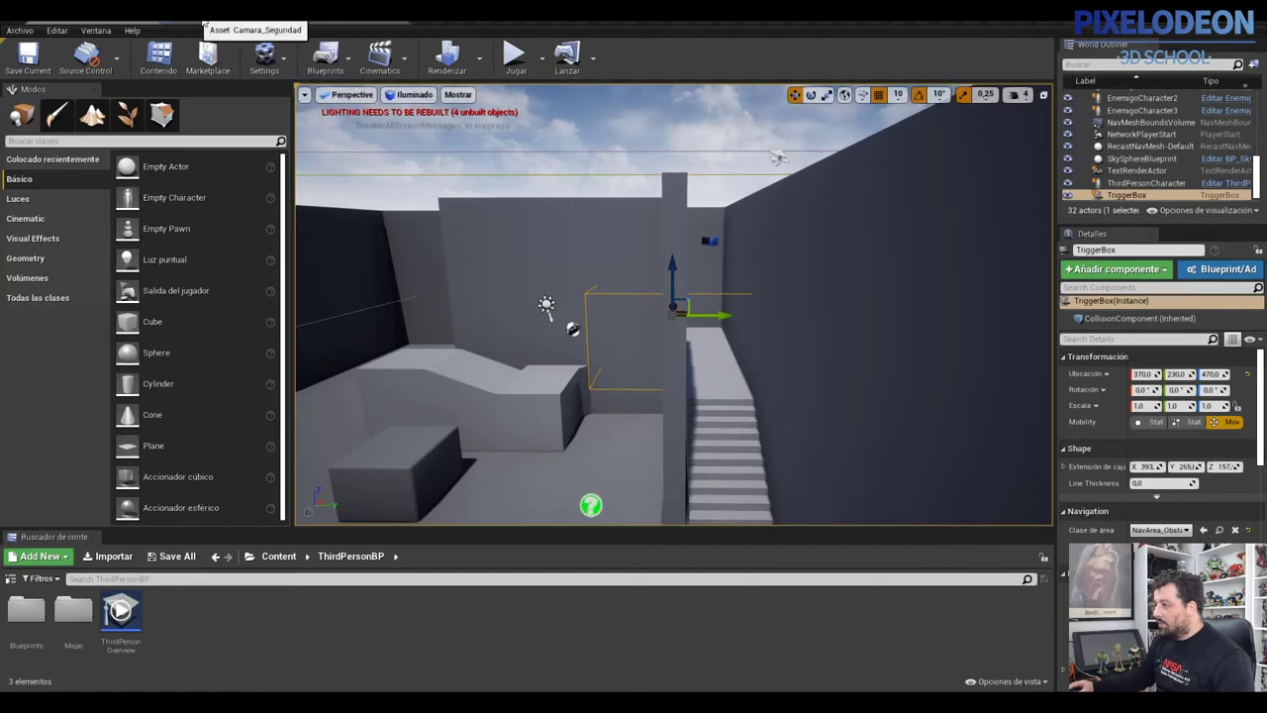
pyautogui.click(339, 20)
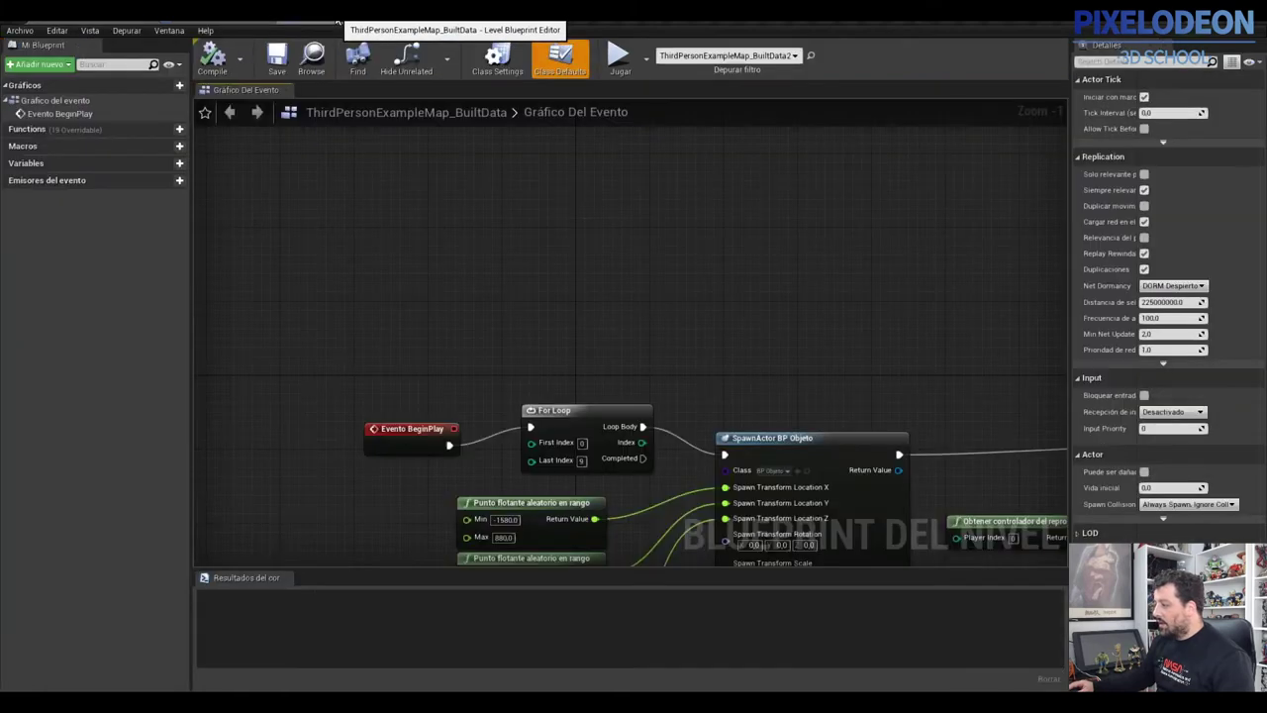
pyautogui.rightClick(501, 248)
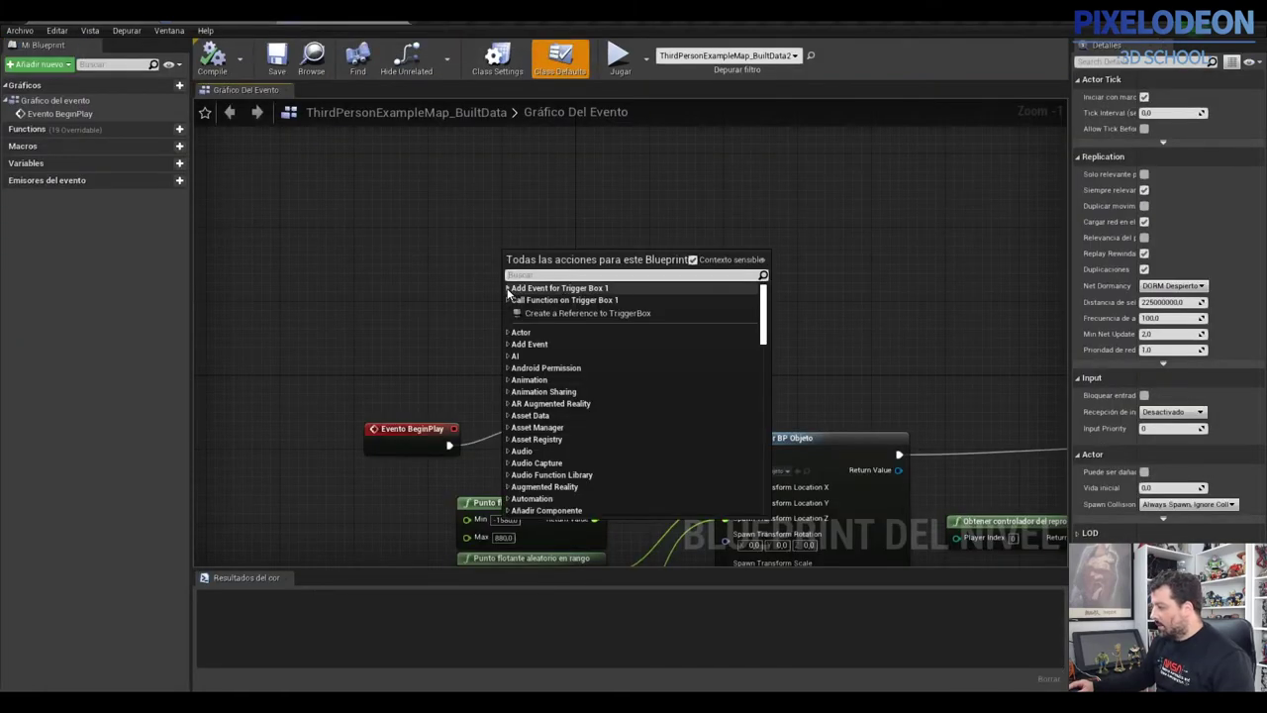
# - Add an On Actor Begin Overlap event for Trigger Box 1 and position it above Evento BeginPlay
pyautogui.click(514, 290)
pyautogui.click(515, 301)
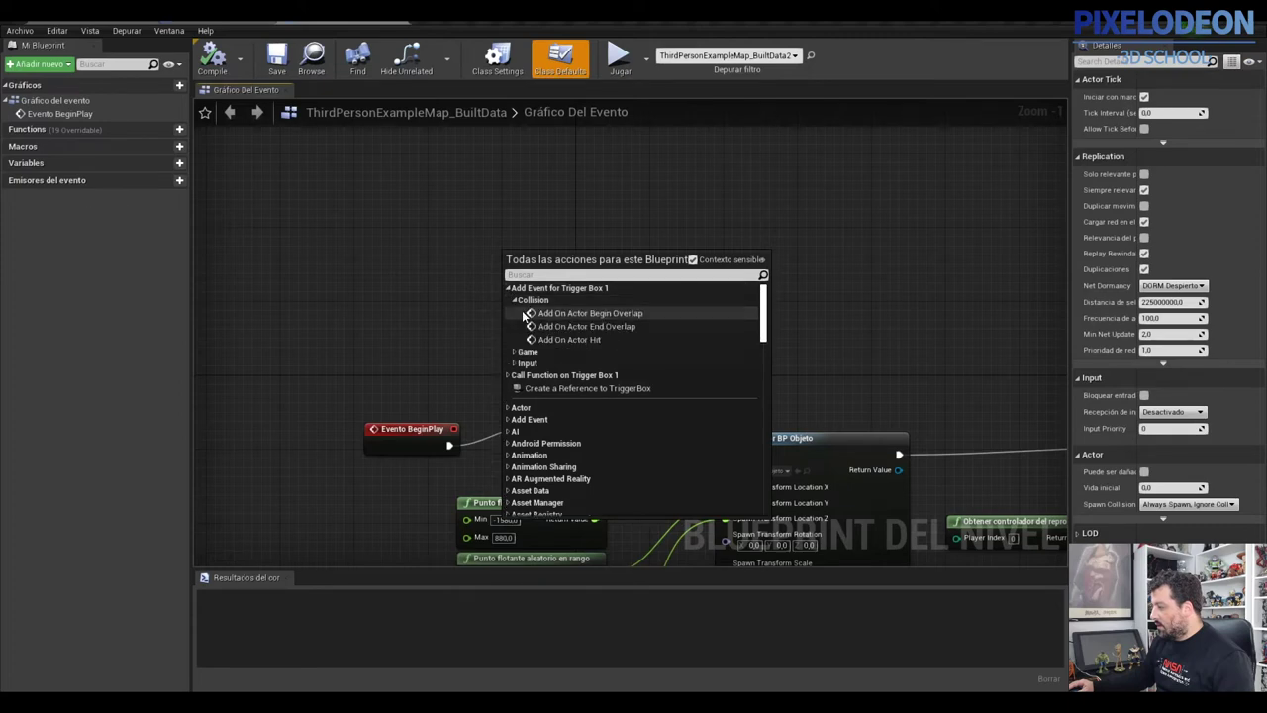
pyautogui.click(579, 315)
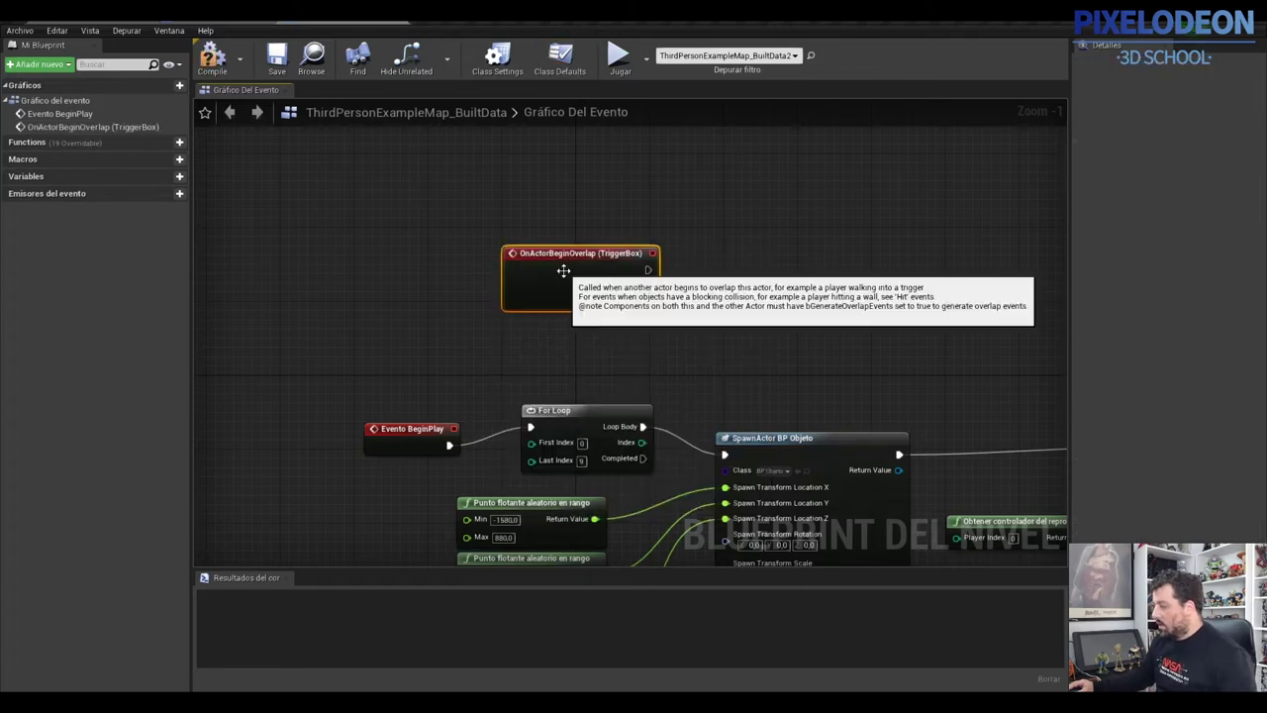
pyautogui.moveTo(557, 272); pyautogui.dragTo(476, 249)
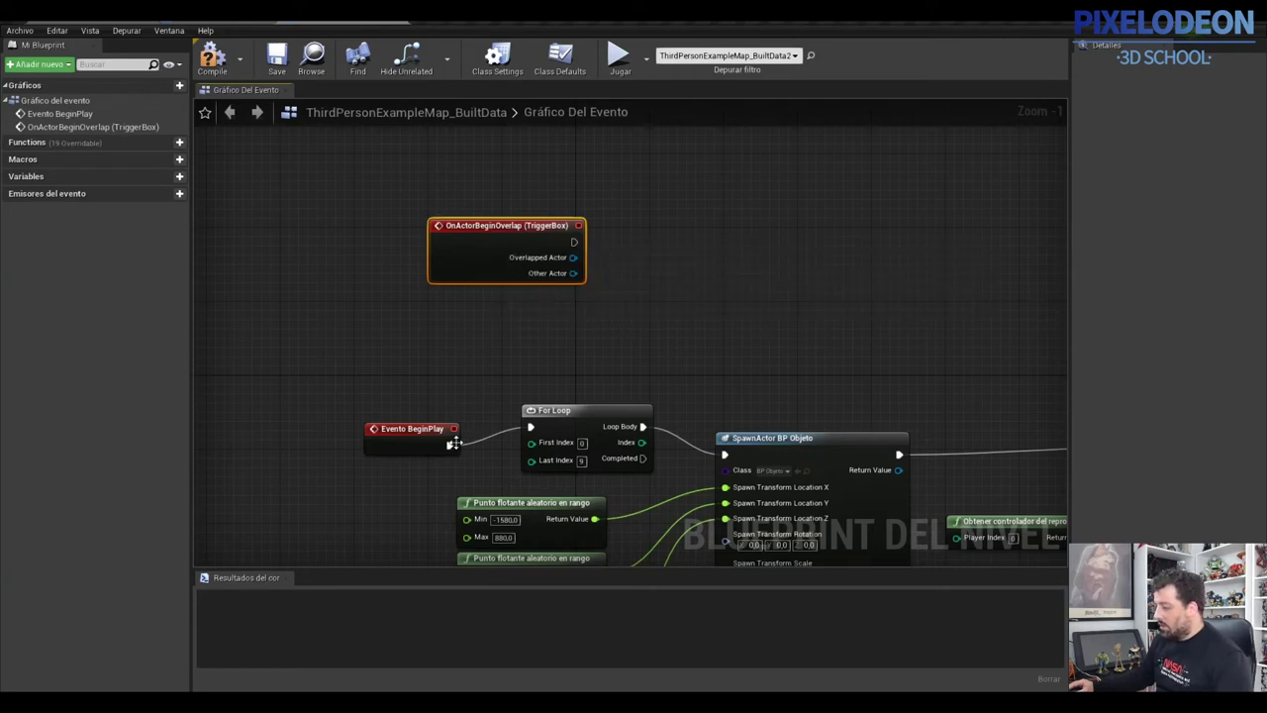
pyautogui.moveTo(414, 443); pyautogui.dragTo(384, 434)
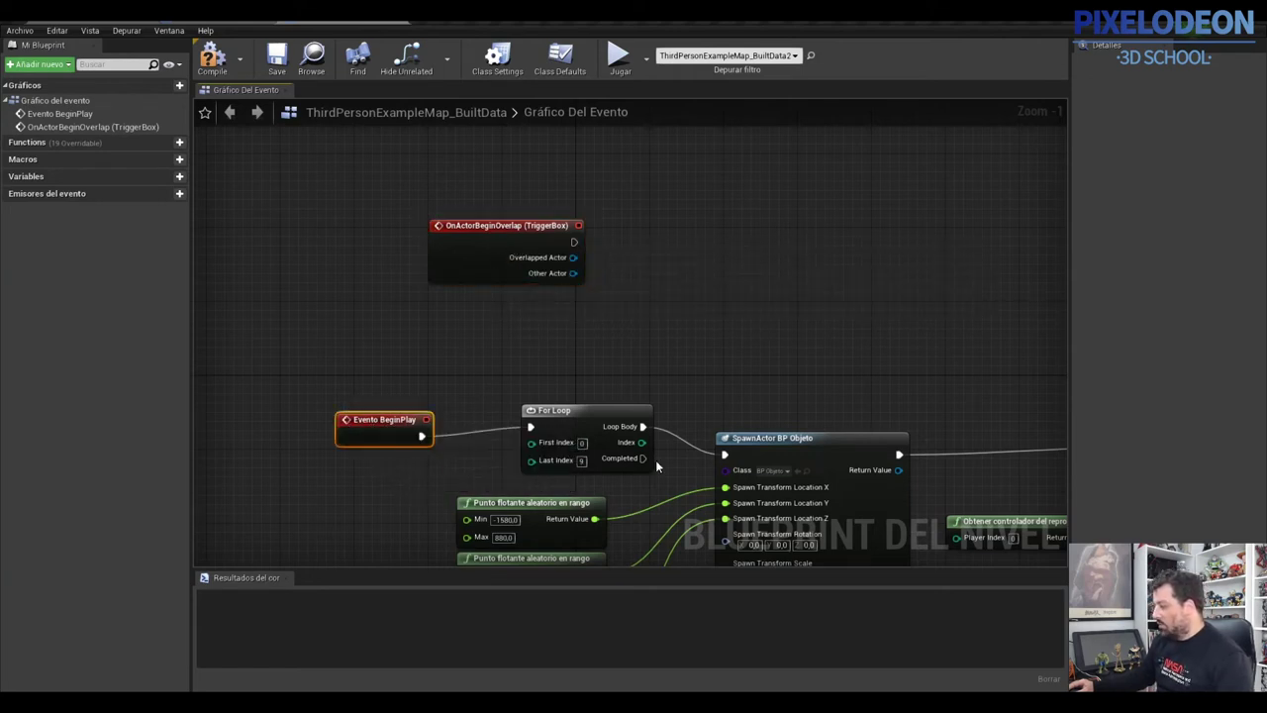
pyautogui.moveTo(508, 239); pyautogui.dragTo(498, 226)
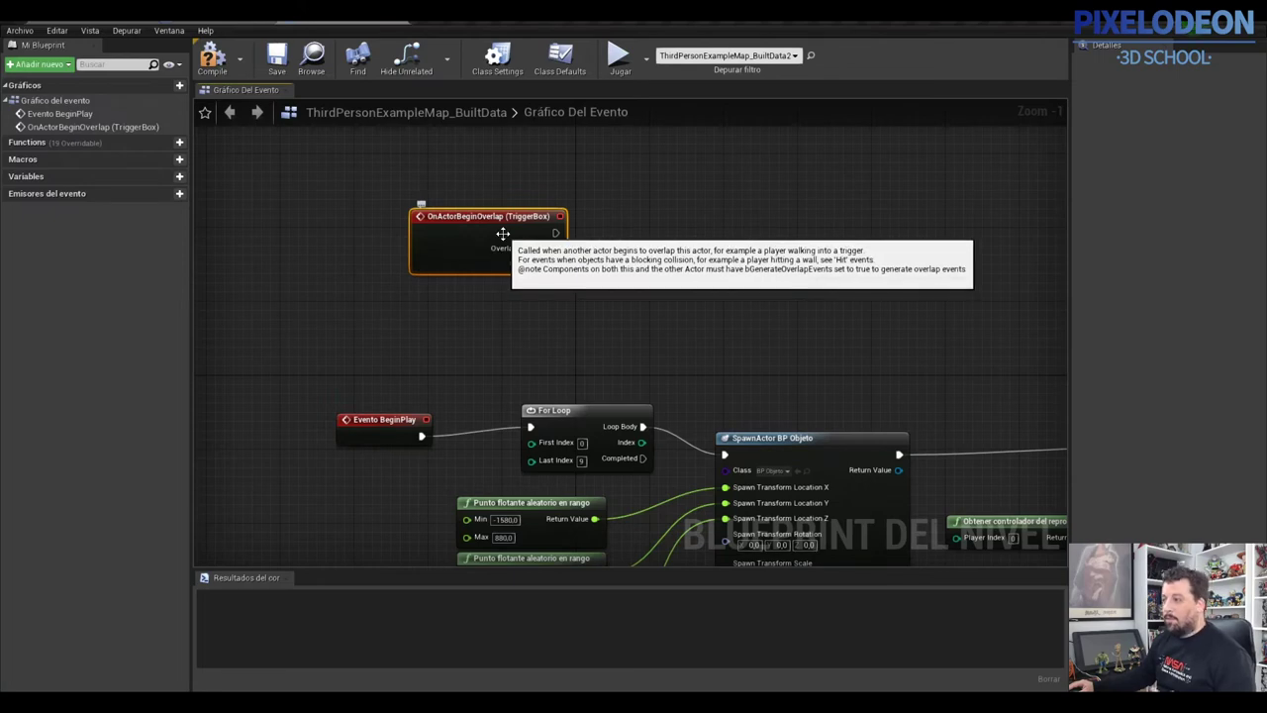
pyautogui.moveTo(503, 234); pyautogui.dragTo(494, 197)
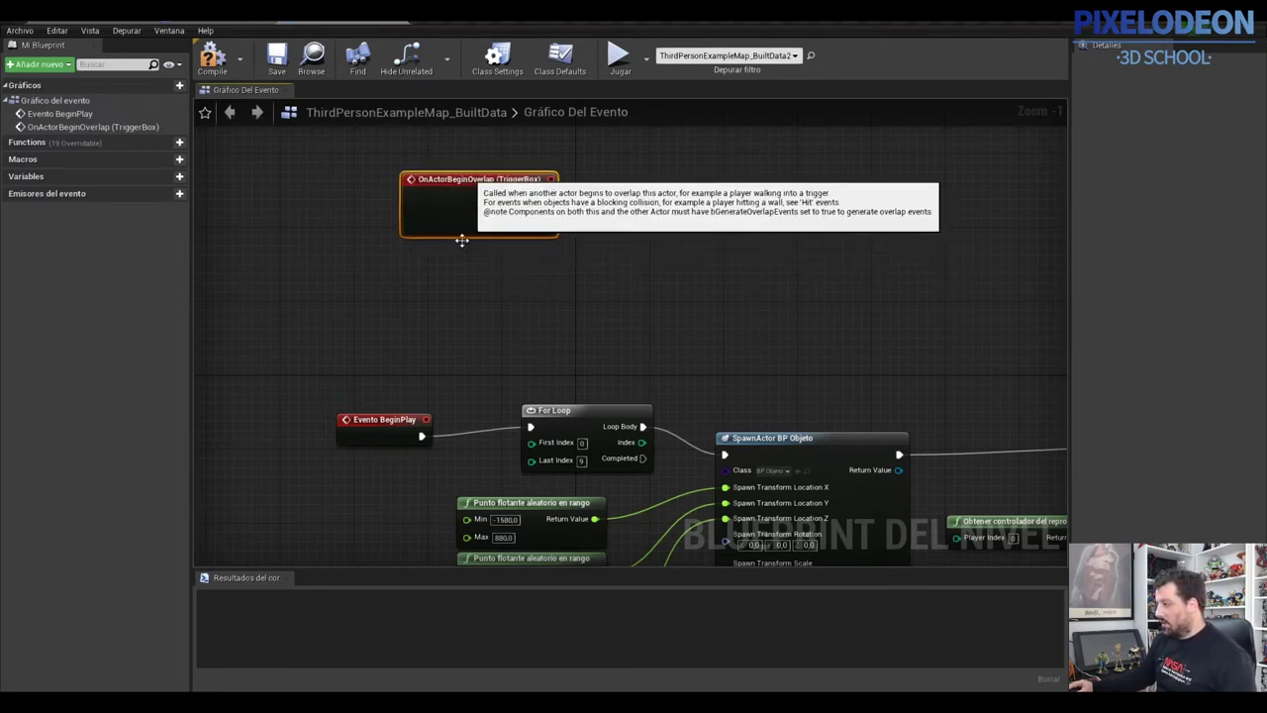
pyautogui.click(445, 299)
pyautogui.rightClick(445, 297)
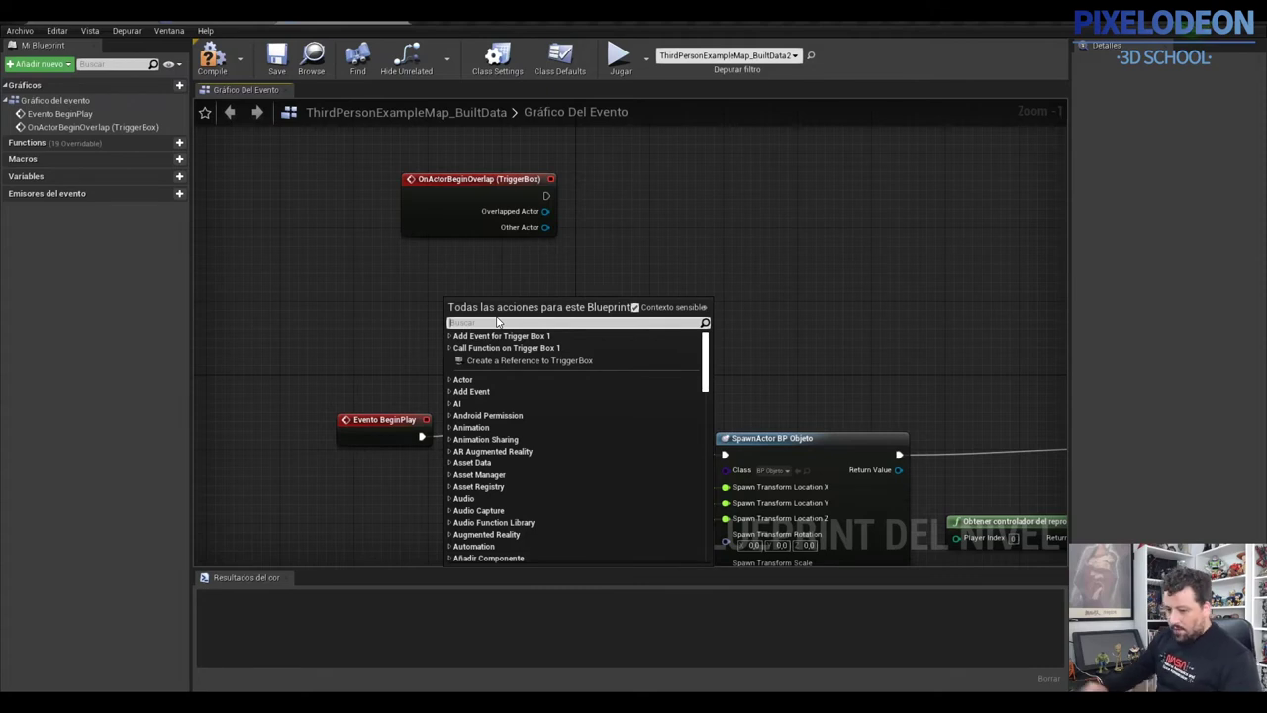
# - Add an Obtener controlador del reproductor (Get Player Controller) node to the graph
pyautogui.write('obtener')
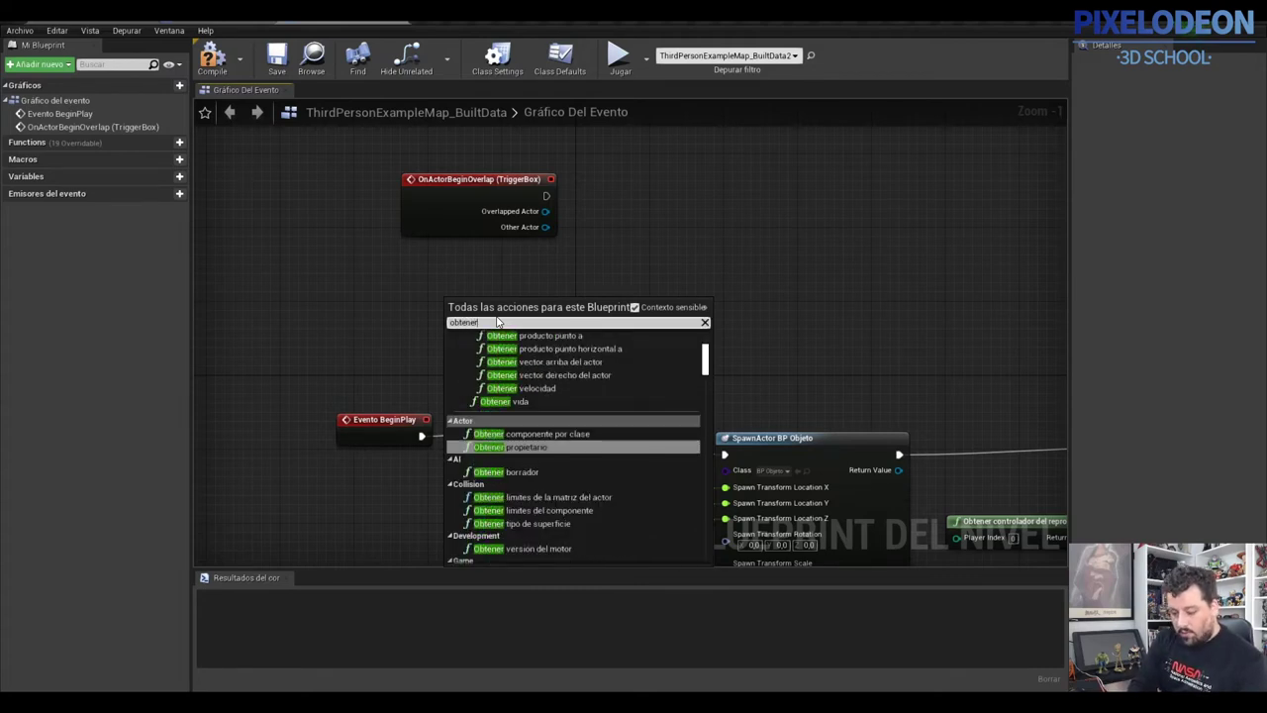
pyautogui.write(' controla')
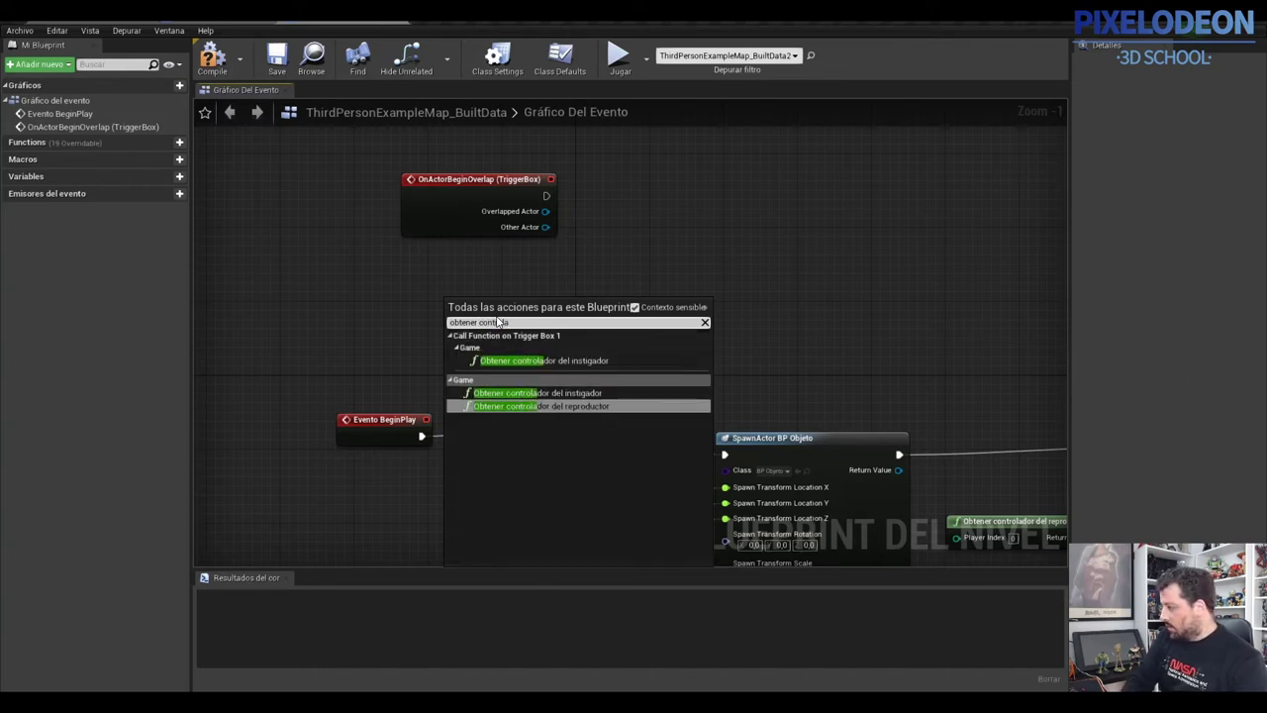
pyautogui.press('Return')
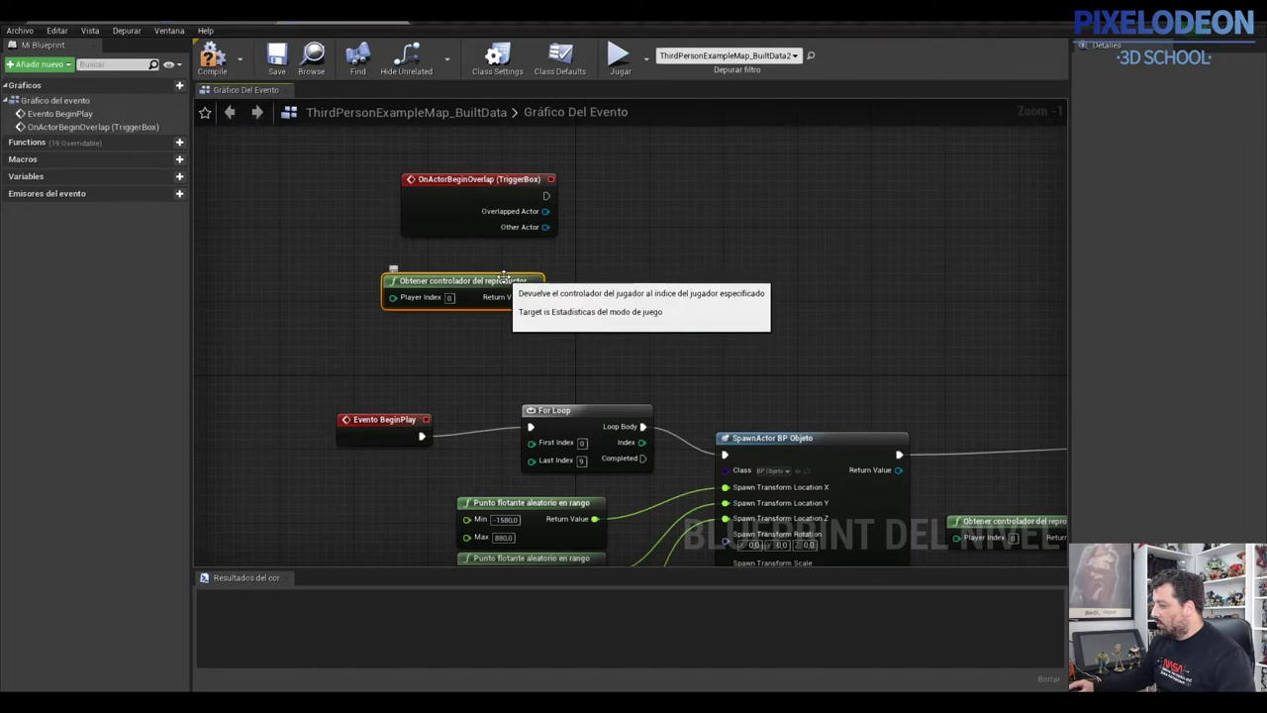
pyautogui.moveTo(475, 284); pyautogui.dragTo(484, 275)
# - Add Ajustar vista meta con combinación after the overlap event, wiring the player controller into Meta
pyautogui.moveTo(545, 195); pyautogui.dragTo(649, 203)
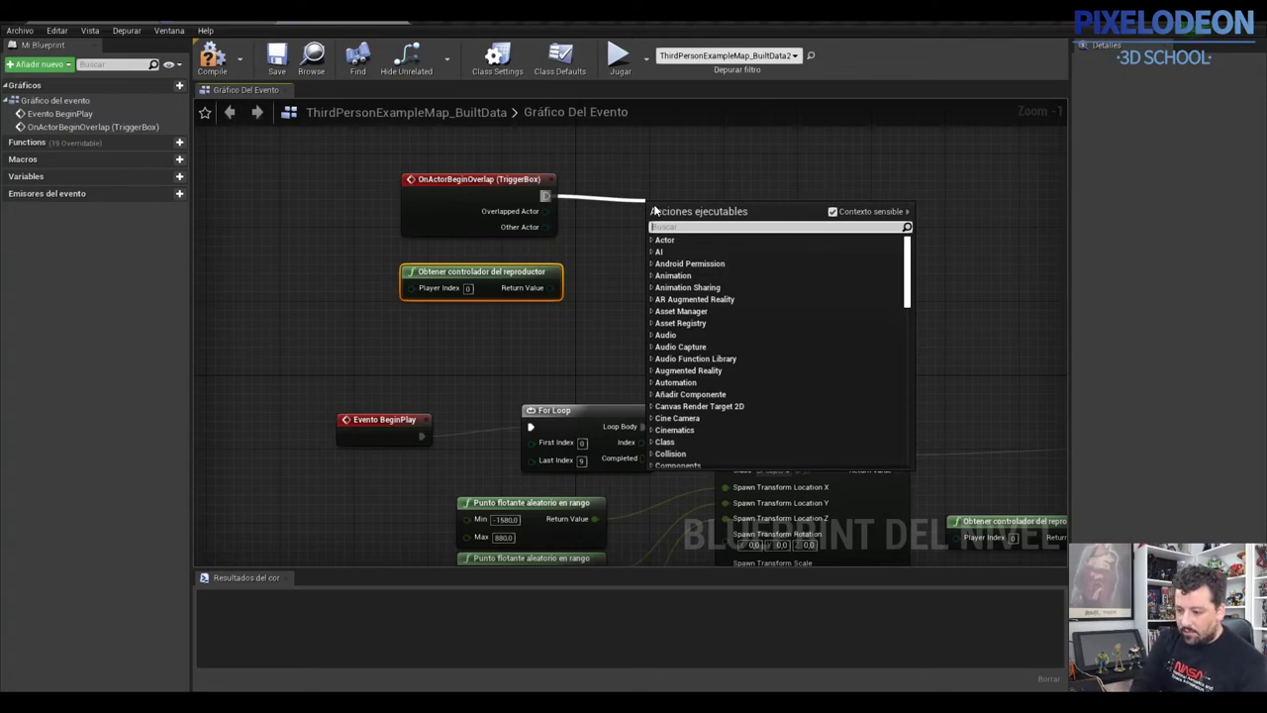
pyautogui.write('ajustar ')
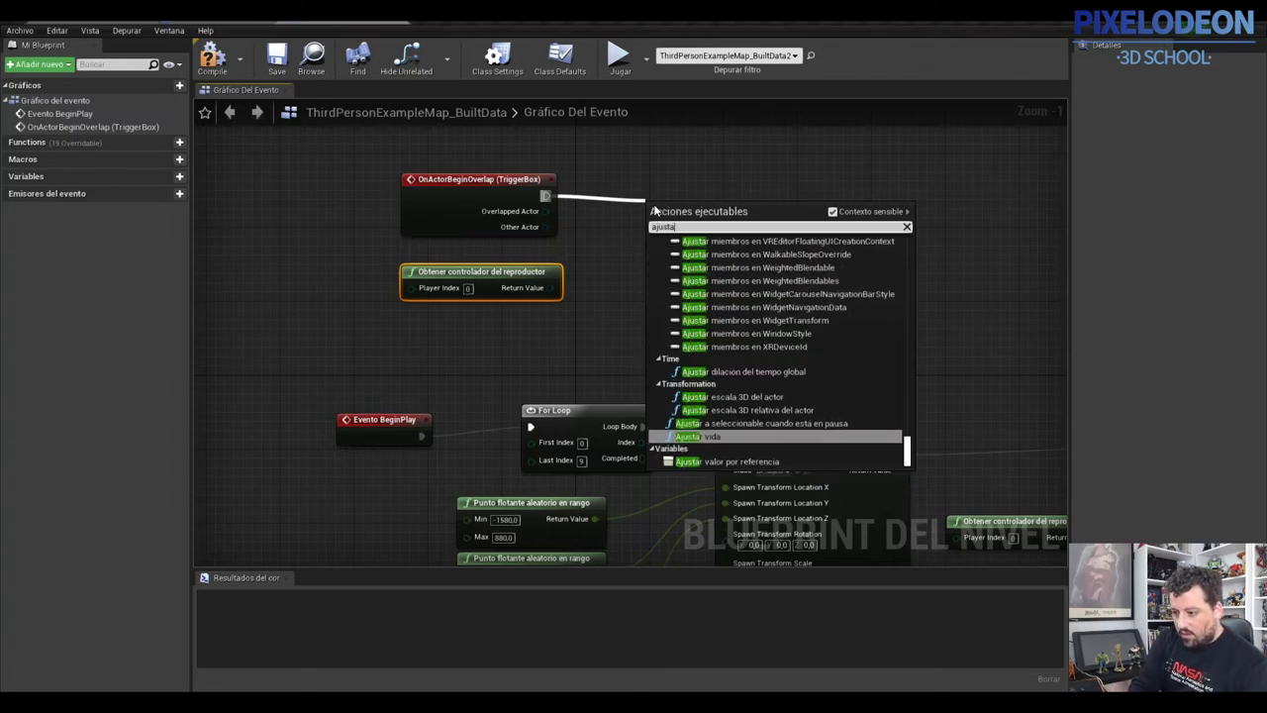
pyautogui.write('vista')
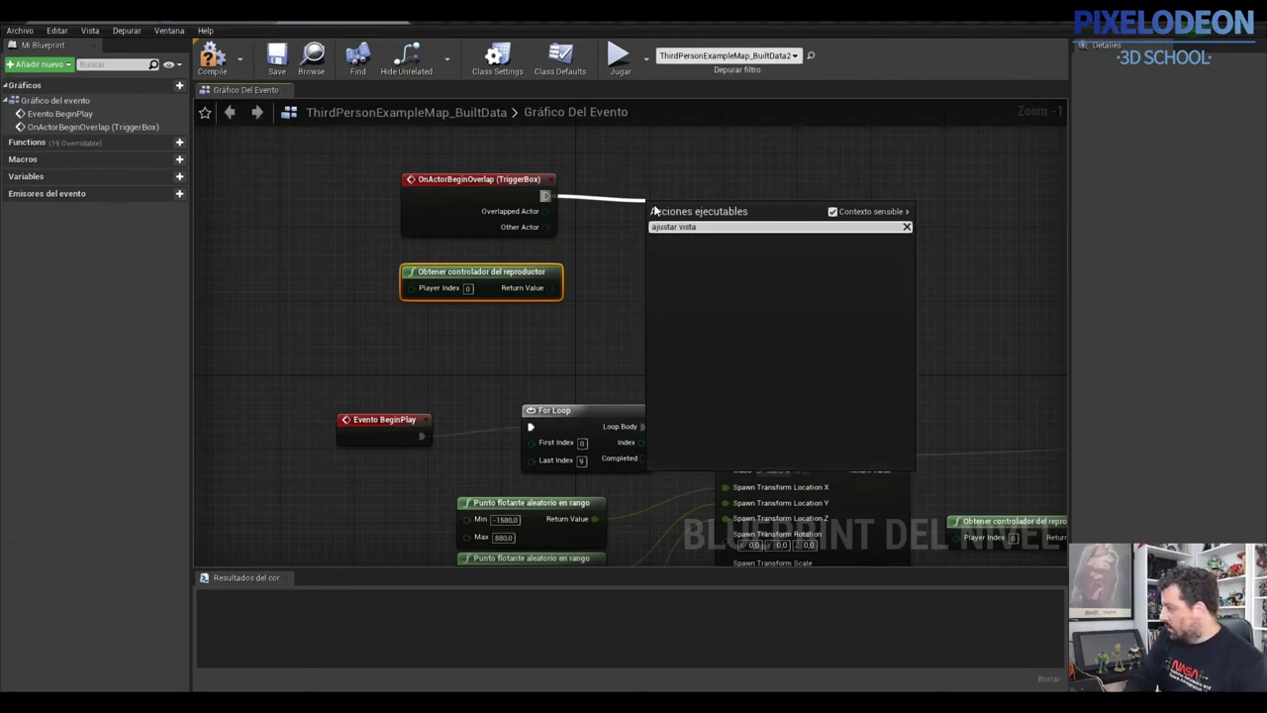
pyautogui.press('BackSpace')
pyautogui.press('BackSpace')
pyautogui.press('BackSpace')
pyautogui.press('BackSpace')
pyautogui.press('BackSpace')
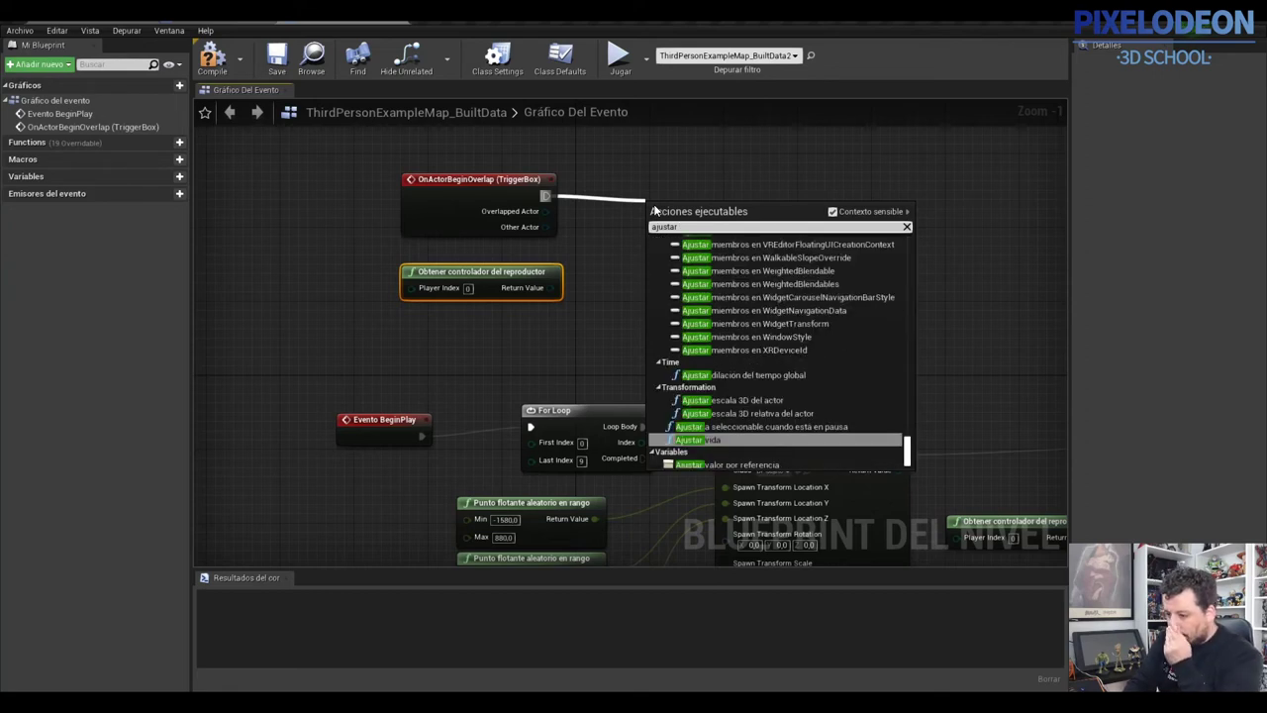
pyautogui.write(' vis')
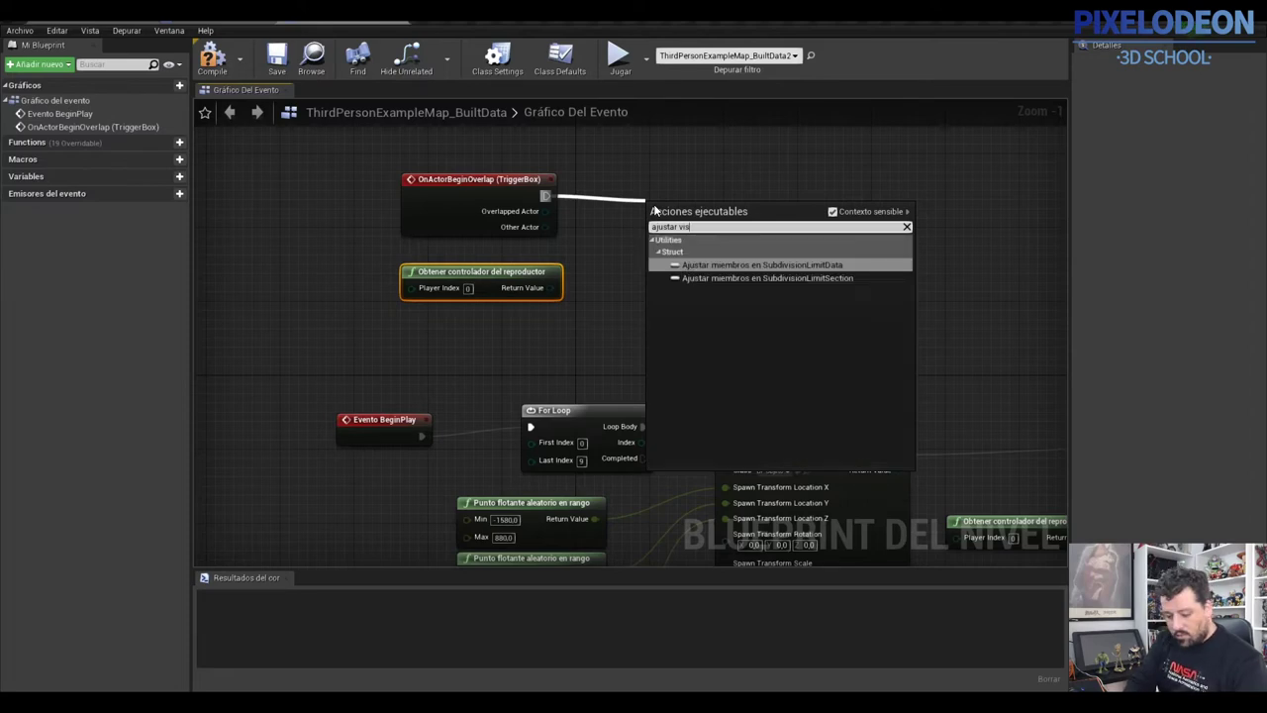
pyautogui.write('ta')
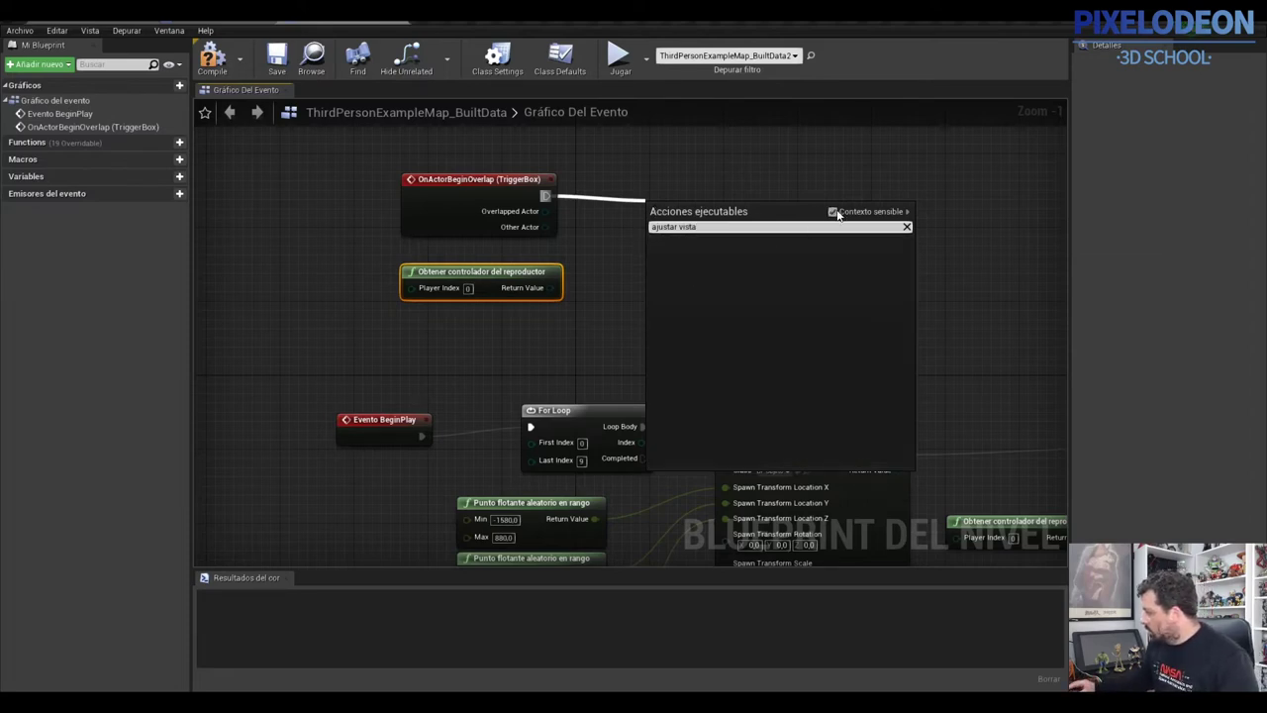
pyautogui.click(835, 213)
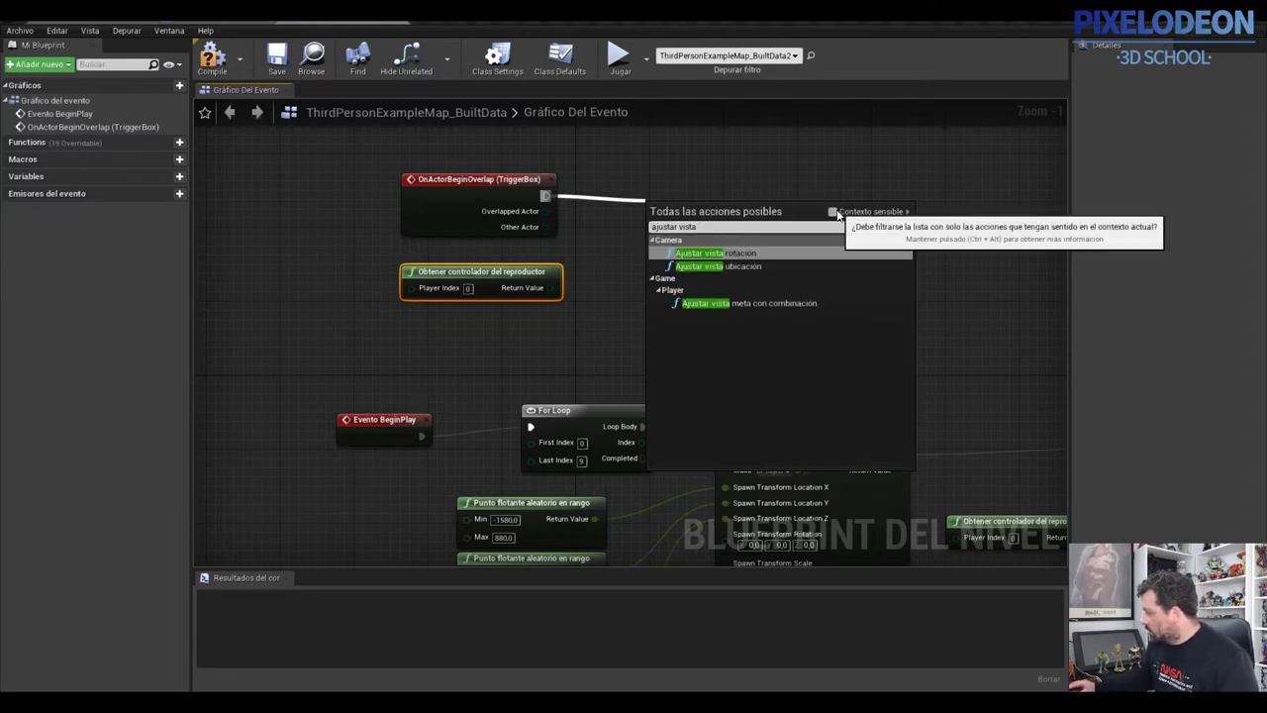
pyautogui.click(738, 303)
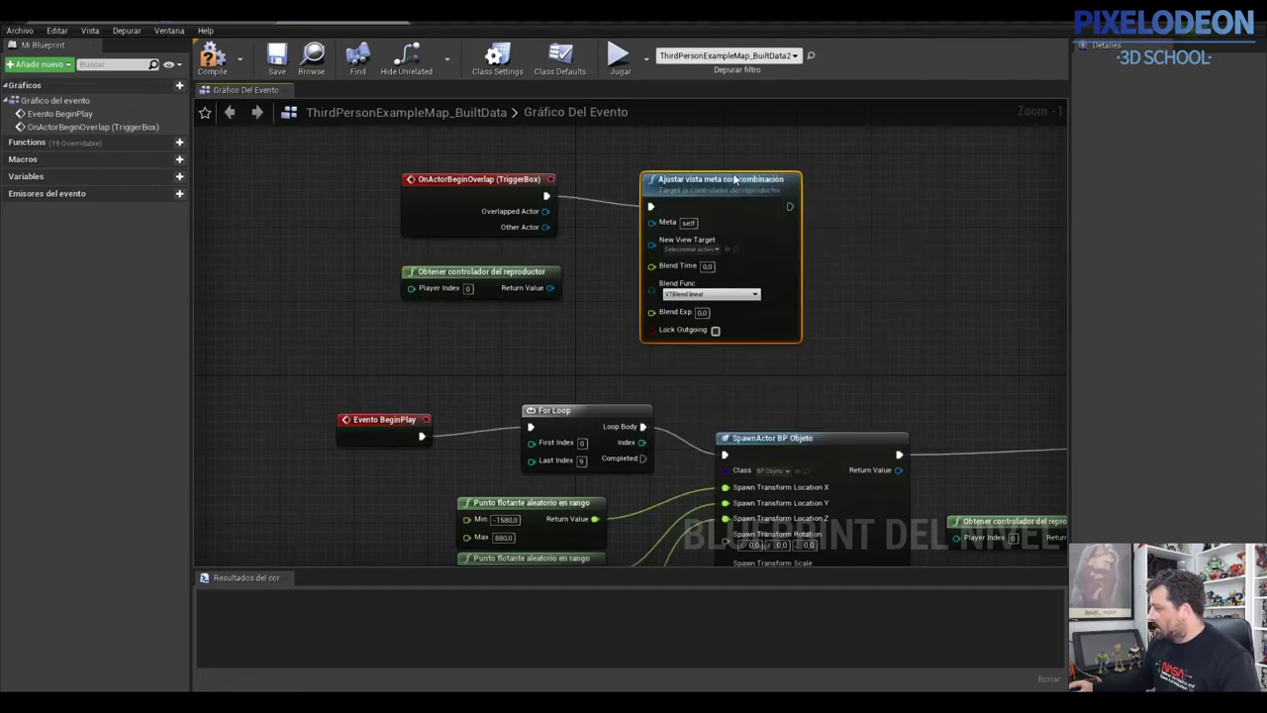
pyautogui.moveTo(475, 179); pyautogui.dragTo(455, 179)
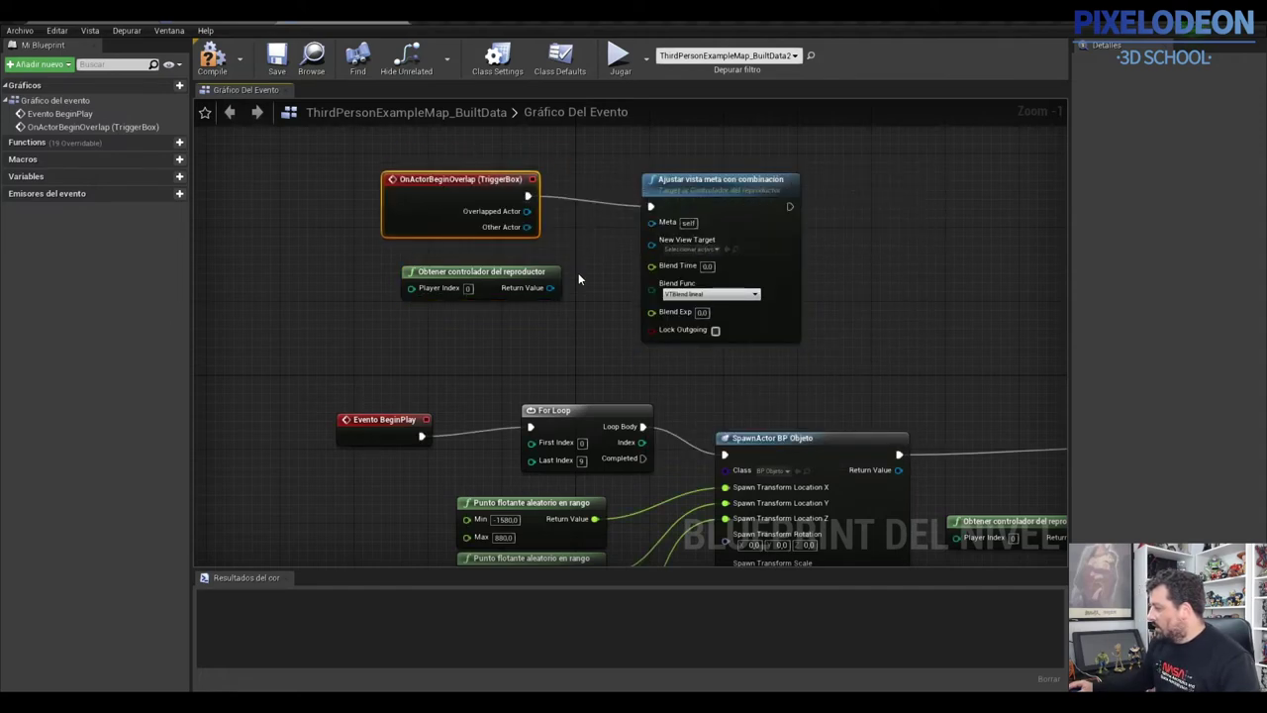
pyautogui.moveTo(483, 273)
pyautogui.mouseDown()
pyautogui.moveTo(466, 255)
pyautogui.moveTo(650, 221)
pyautogui.mouseUp()
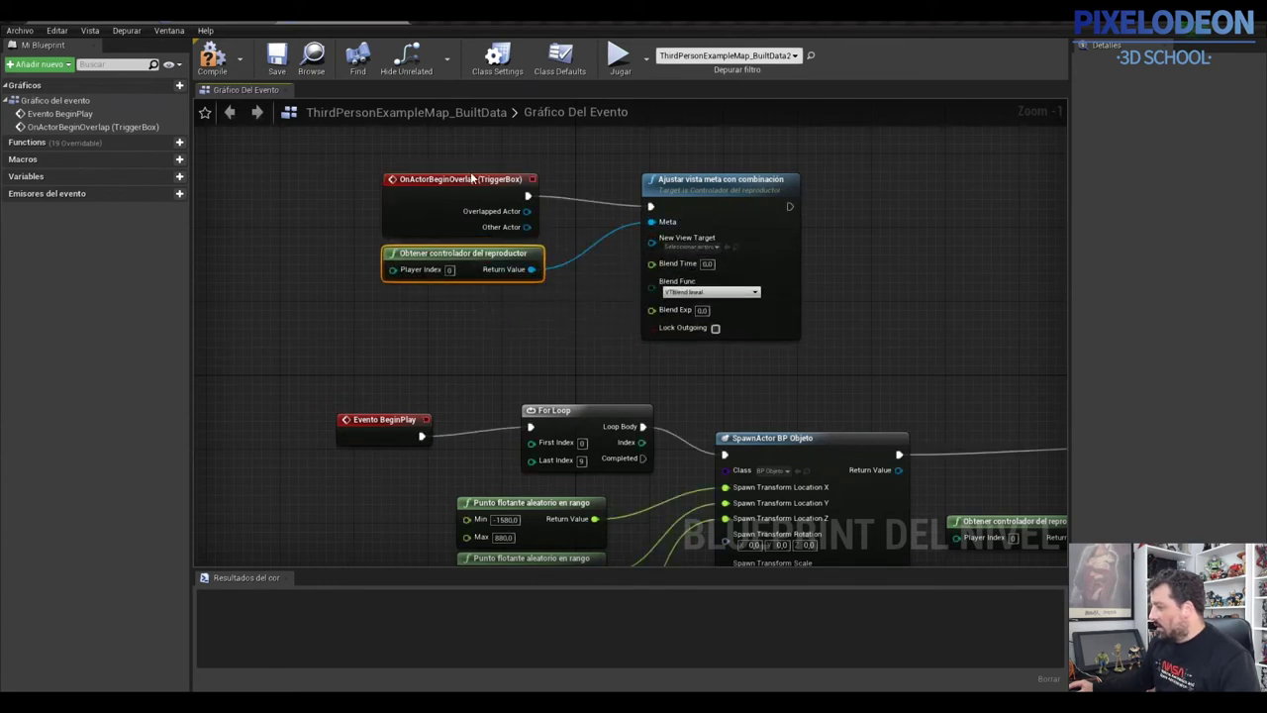
pyautogui.moveTo(472, 178); pyautogui.dragTo(462, 160)
pyautogui.moveTo(651, 216); pyautogui.dragTo(669, 206)
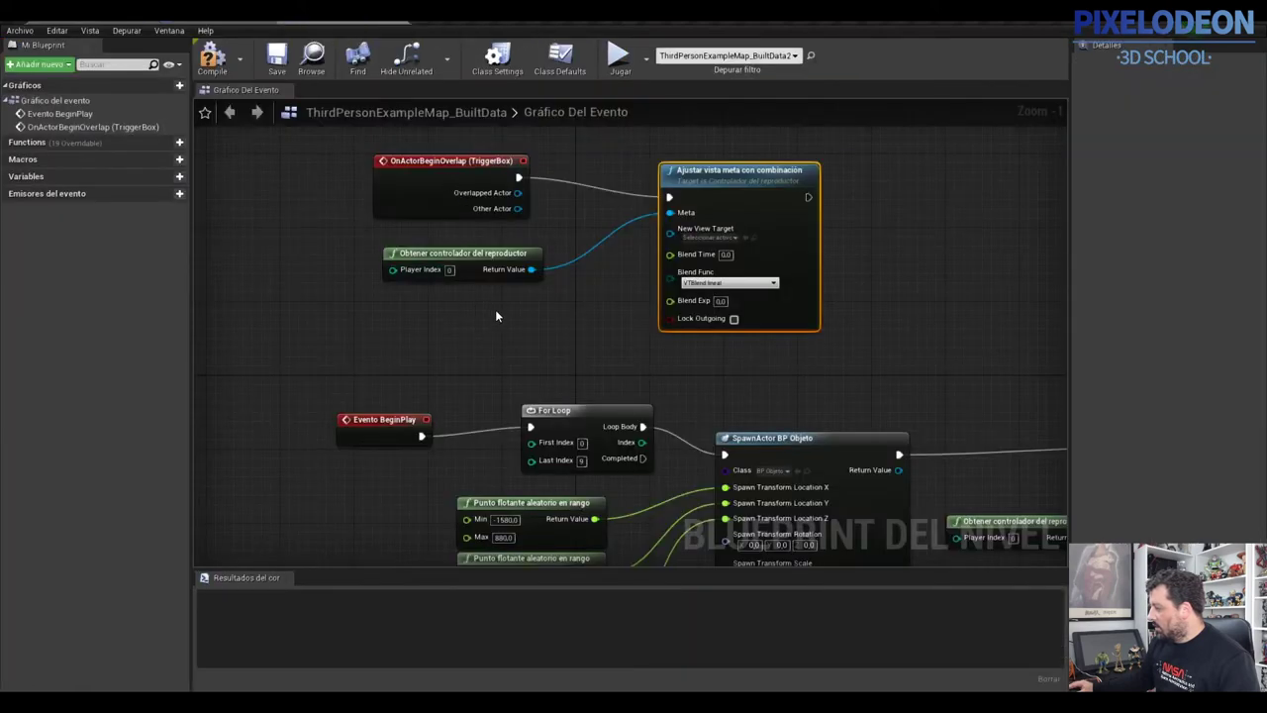
# - Add a Camara_Seguridad actor reference node to the Level Blueprint graph
pyautogui.rightClick(497, 315)
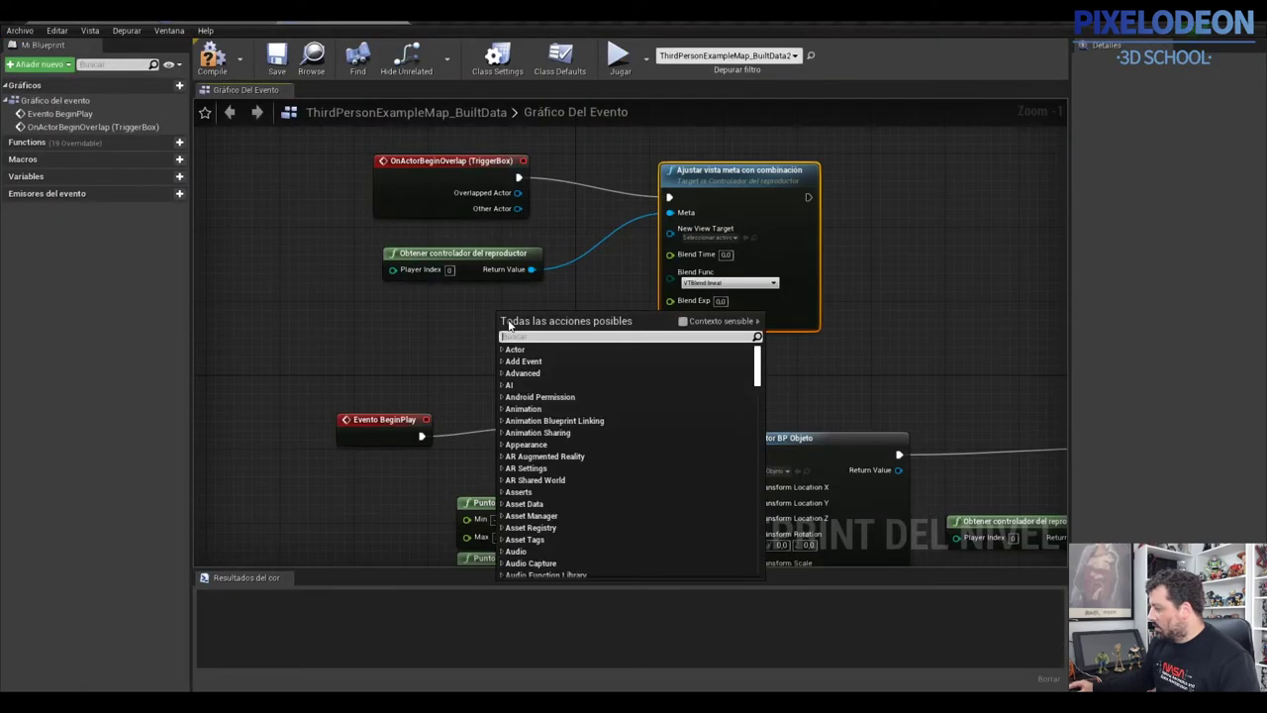
pyautogui.click(684, 322)
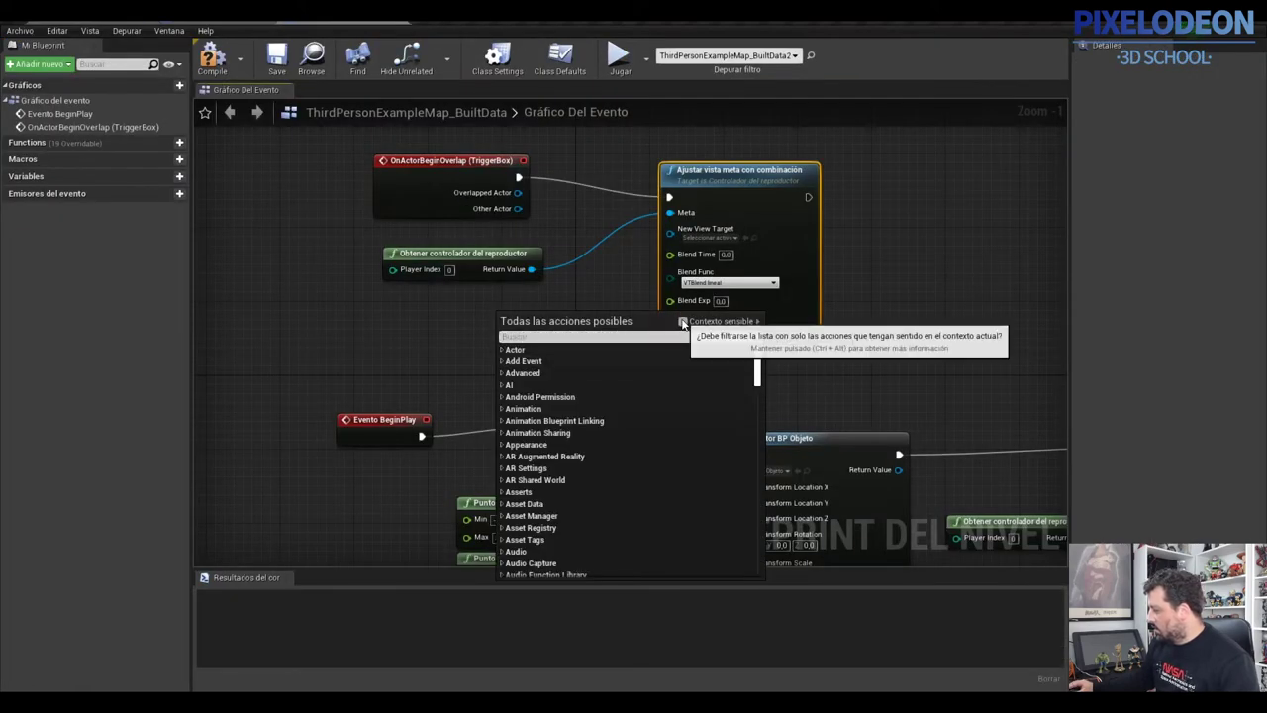
pyautogui.click(553, 375)
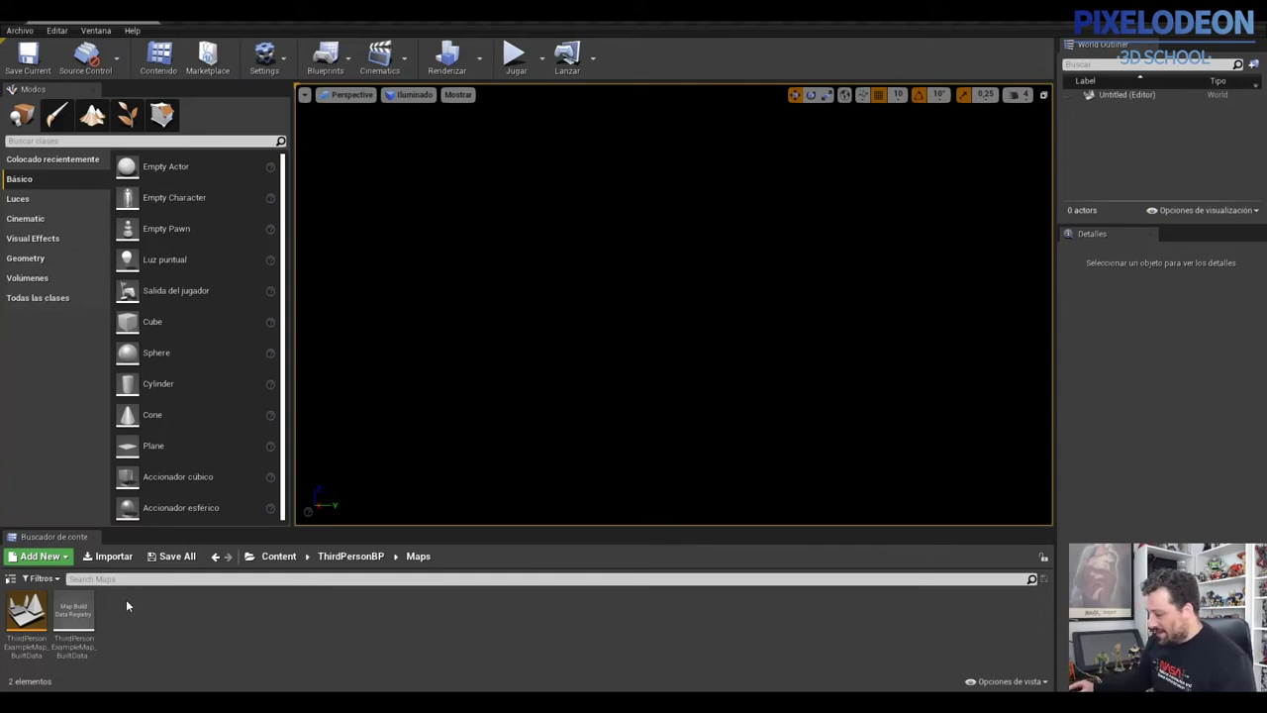
# - Reload ThirdPersonExampleMap and review its Level Blueprint's BeginPlay logic, then select Camara_Seguridad
pyautogui.doubleClick(26, 619)
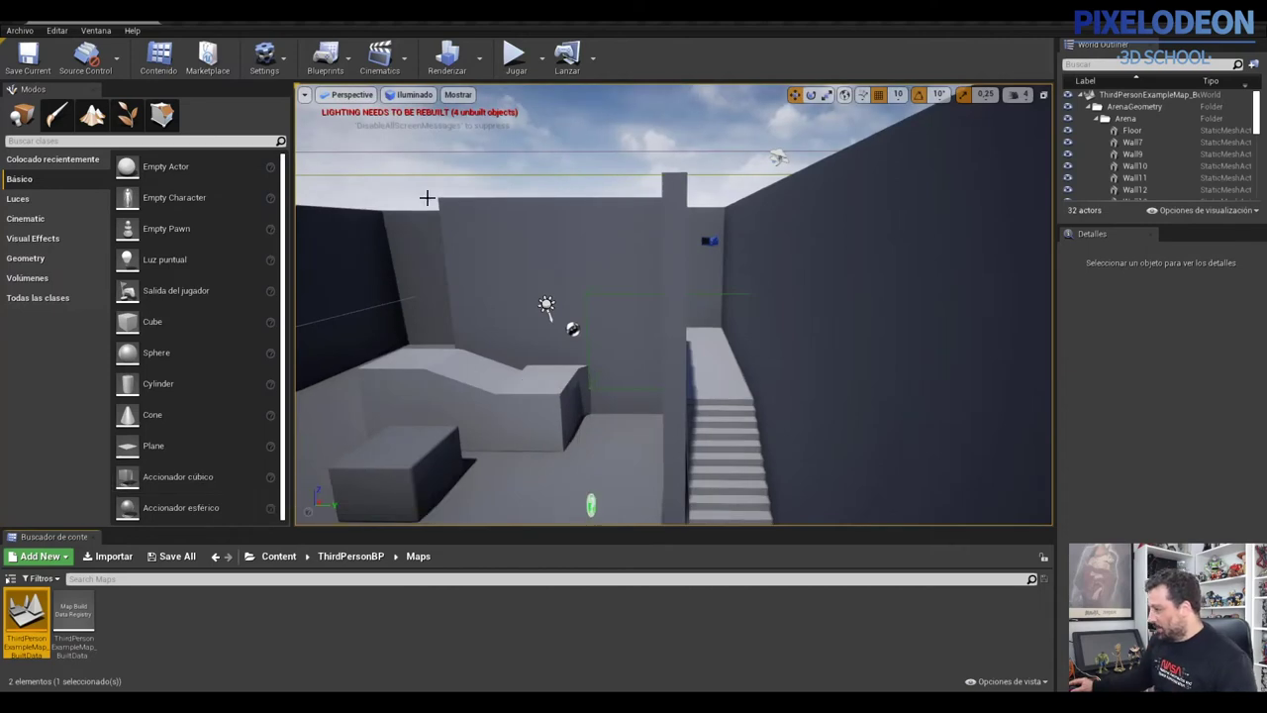
pyautogui.click(327, 57)
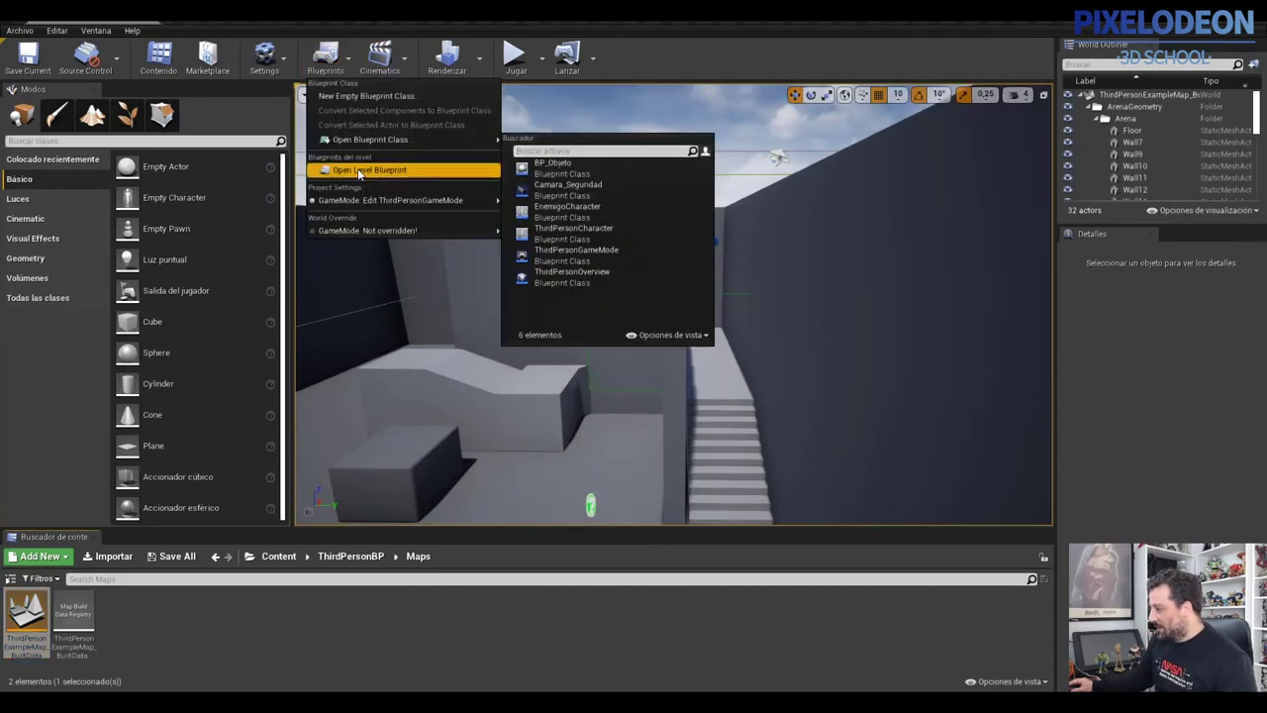
pyautogui.click(359, 170)
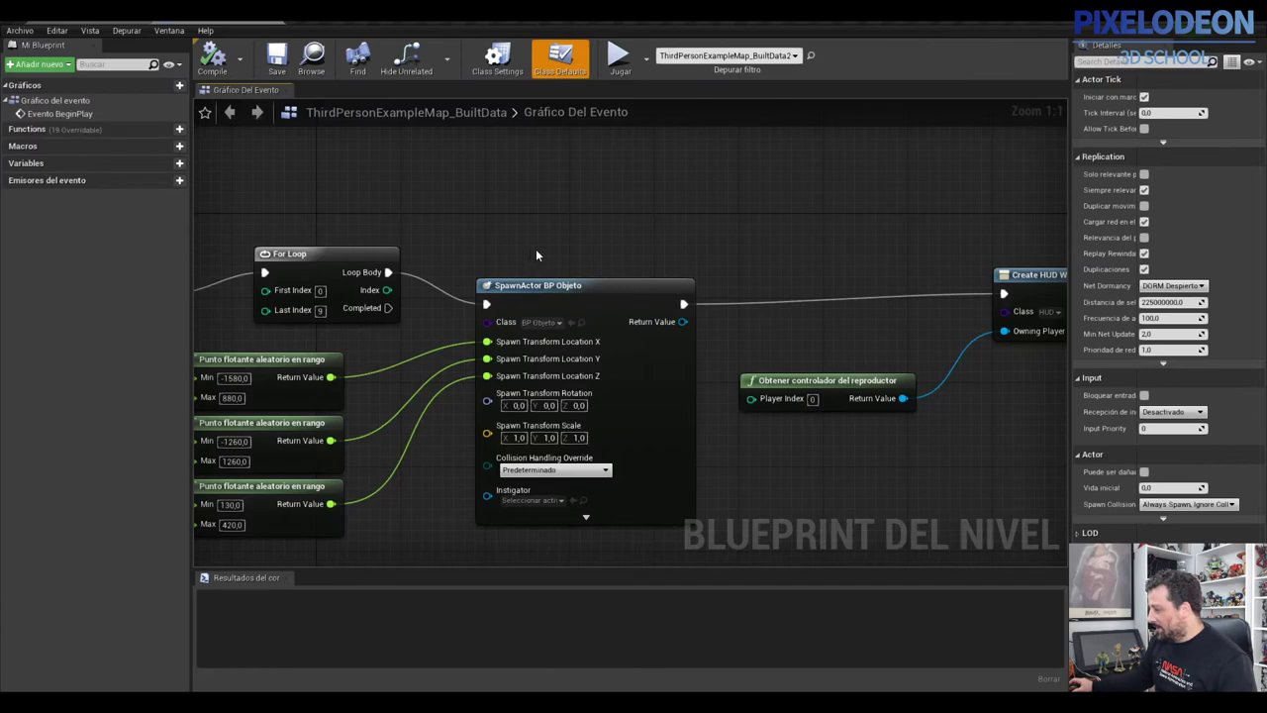
pyautogui.scroll(-4, 530, 236)
pyautogui.moveTo(496, 229); pyautogui.dragTo(394, 240, button='right')
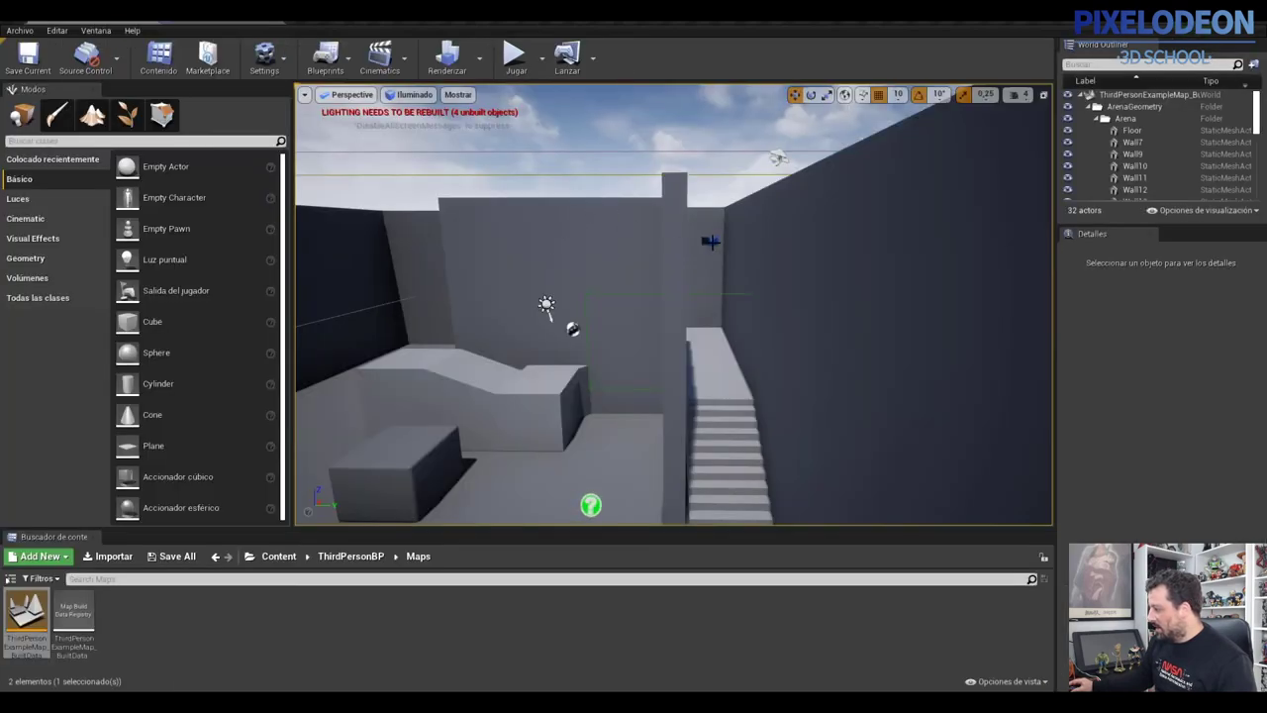
pyautogui.click(711, 240)
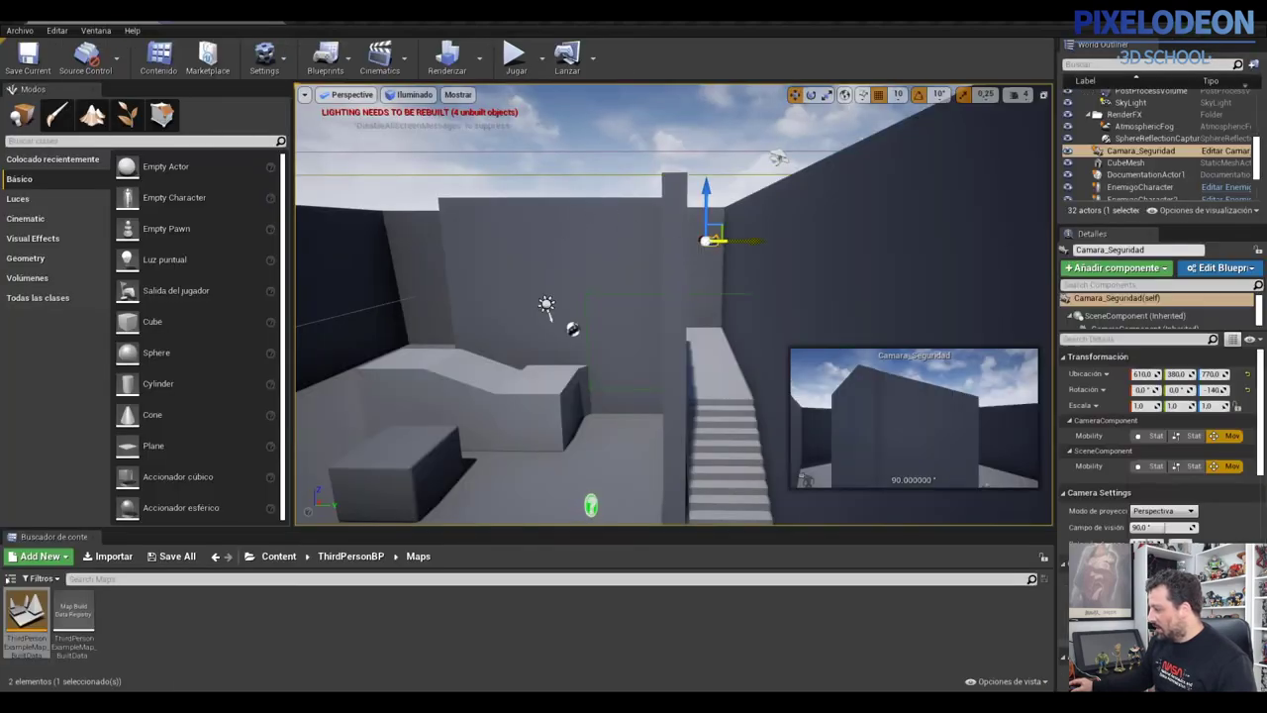
# - Select the TriggerBox actor in the level viewport
pyautogui.click(350, 555)
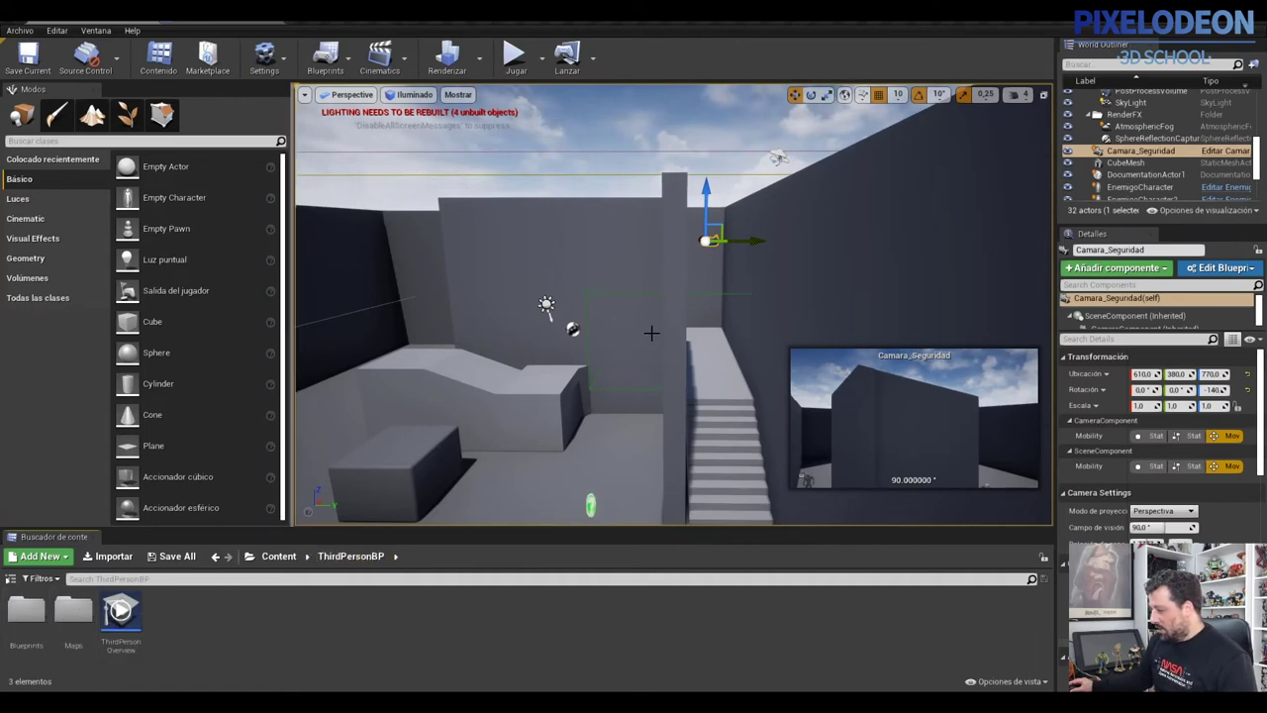
pyautogui.click(723, 293)
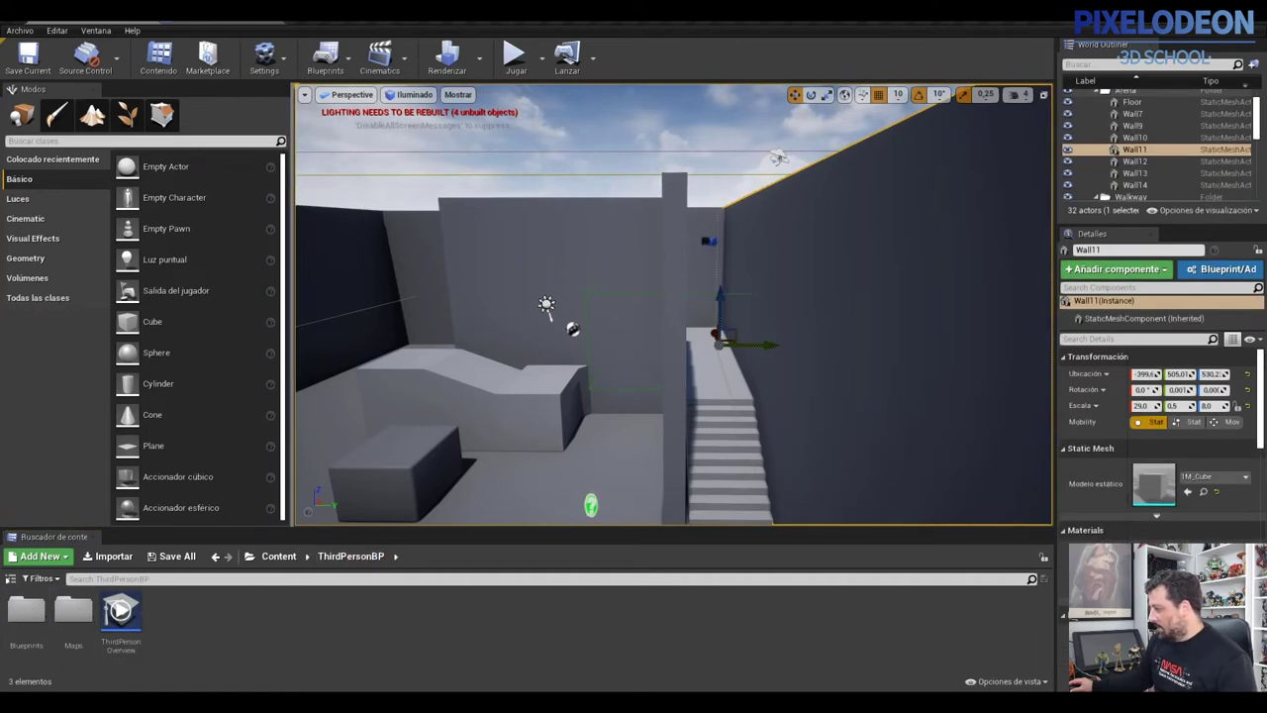
pyautogui.click(698, 297)
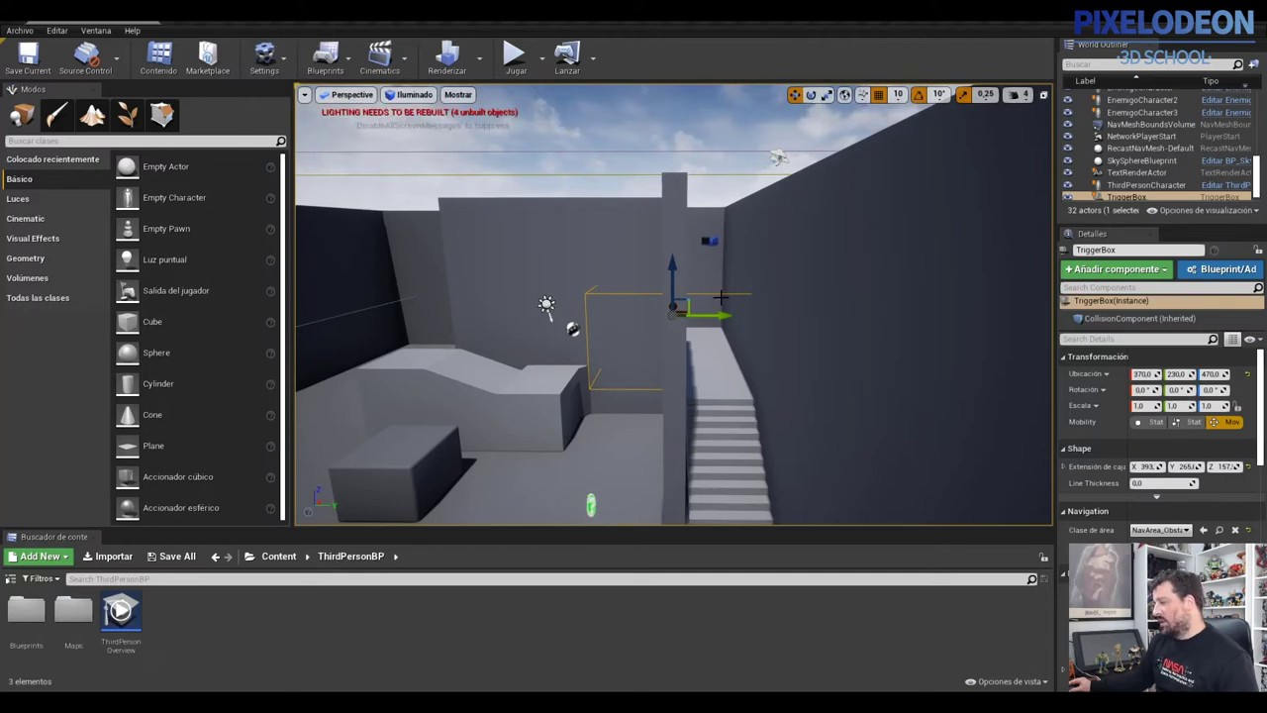
# - Open the Level Blueprint event graph and bring up its action menu on empty space
pyautogui.click(326, 58)
pyautogui.click(374, 173)
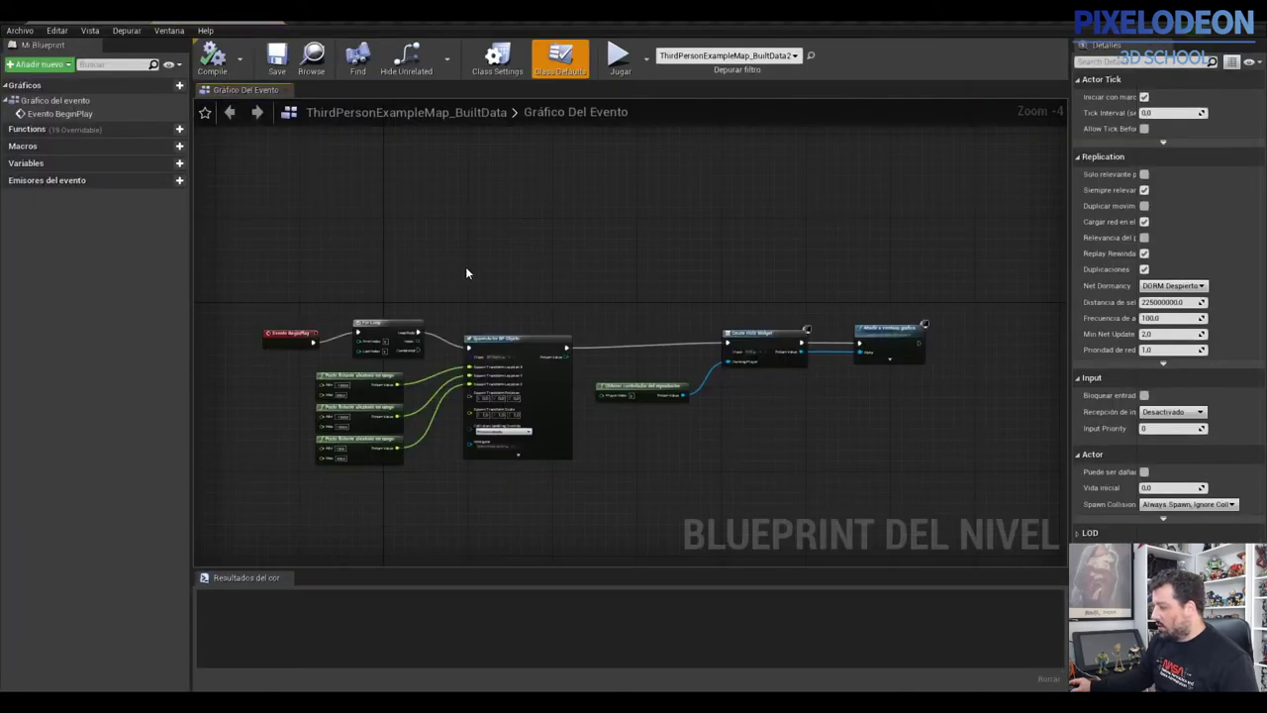
pyautogui.scroll(3, 343, 275)
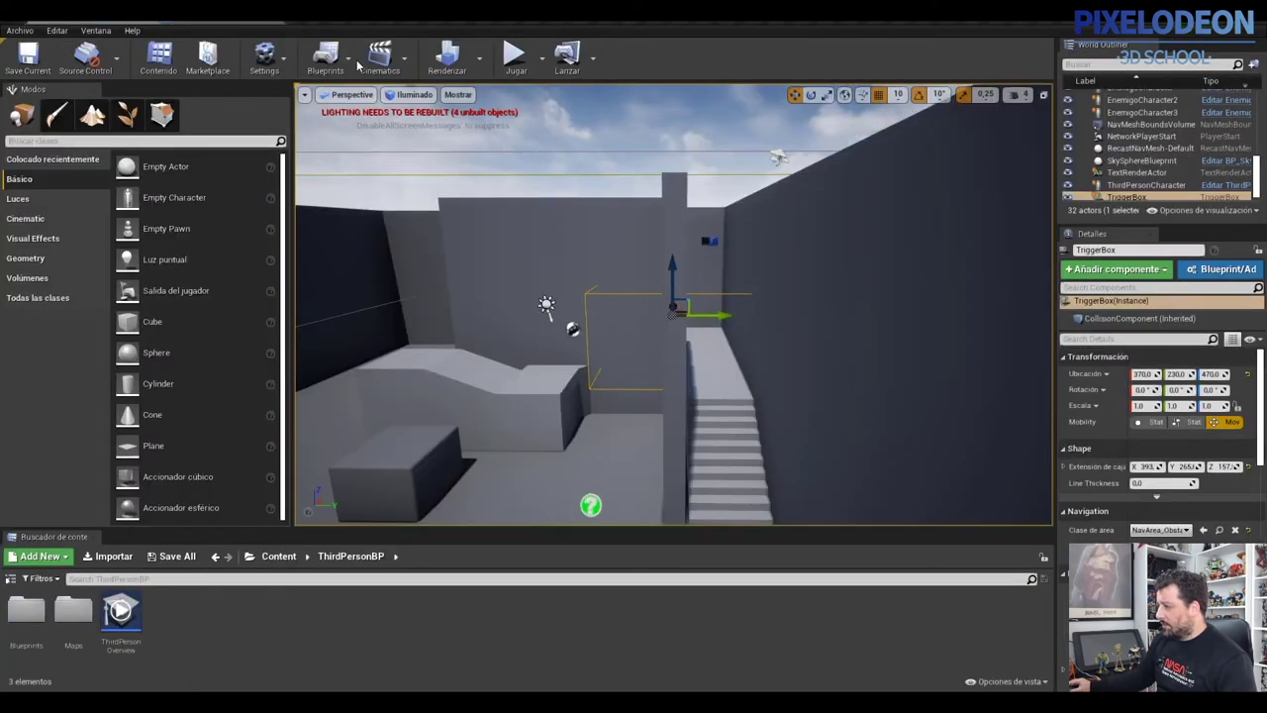
pyautogui.click(346, 59)
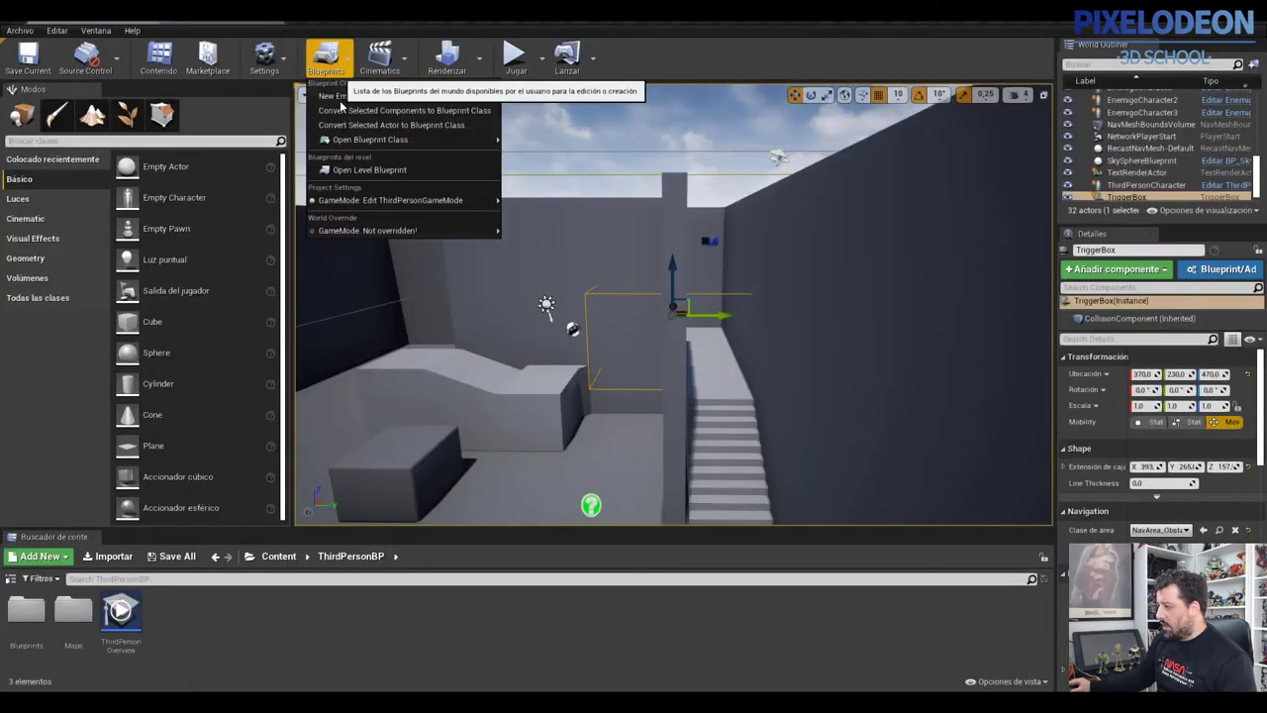
pyautogui.moveTo(396, 140)
pyautogui.click(205, 22)
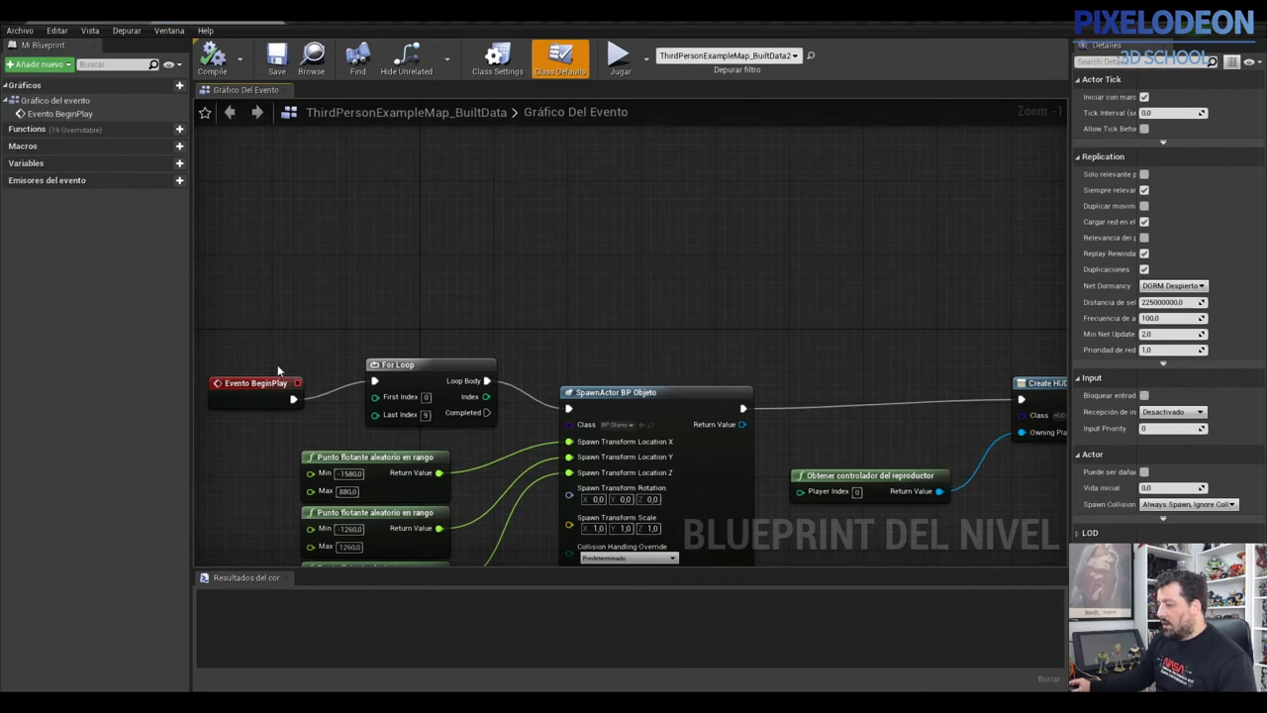
pyautogui.scroll(-4, 359, 393)
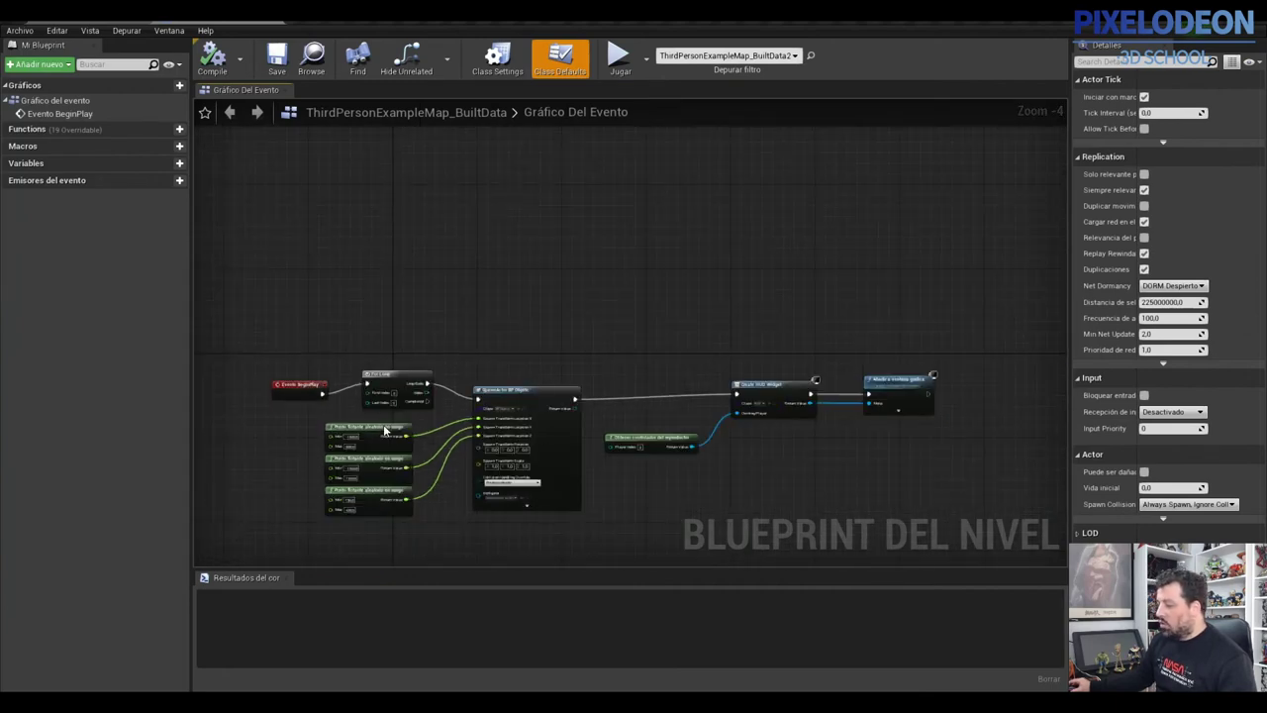
pyautogui.scroll(2, 311, 282)
pyautogui.rightClick(363, 250)
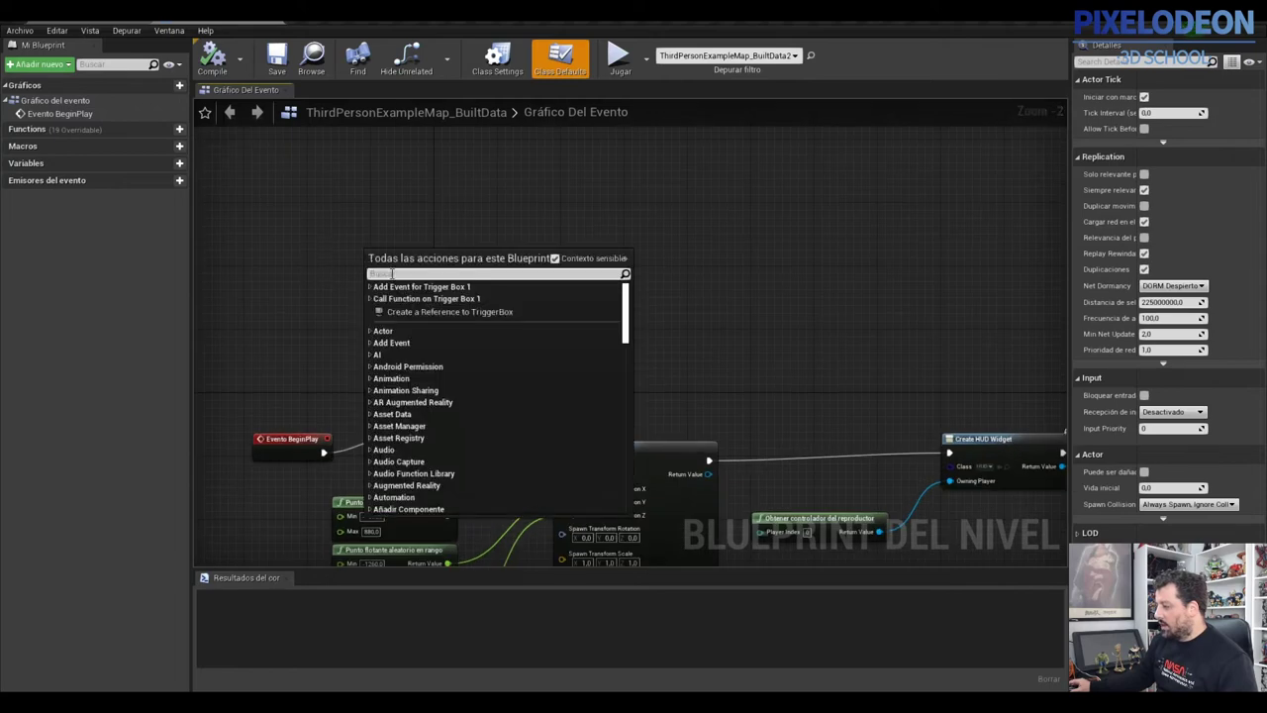
# - Add an On Actor Begin Overlap event for Trigger Box 1 from its Collision events
pyautogui.click(370, 288)
pyautogui.click(377, 299)
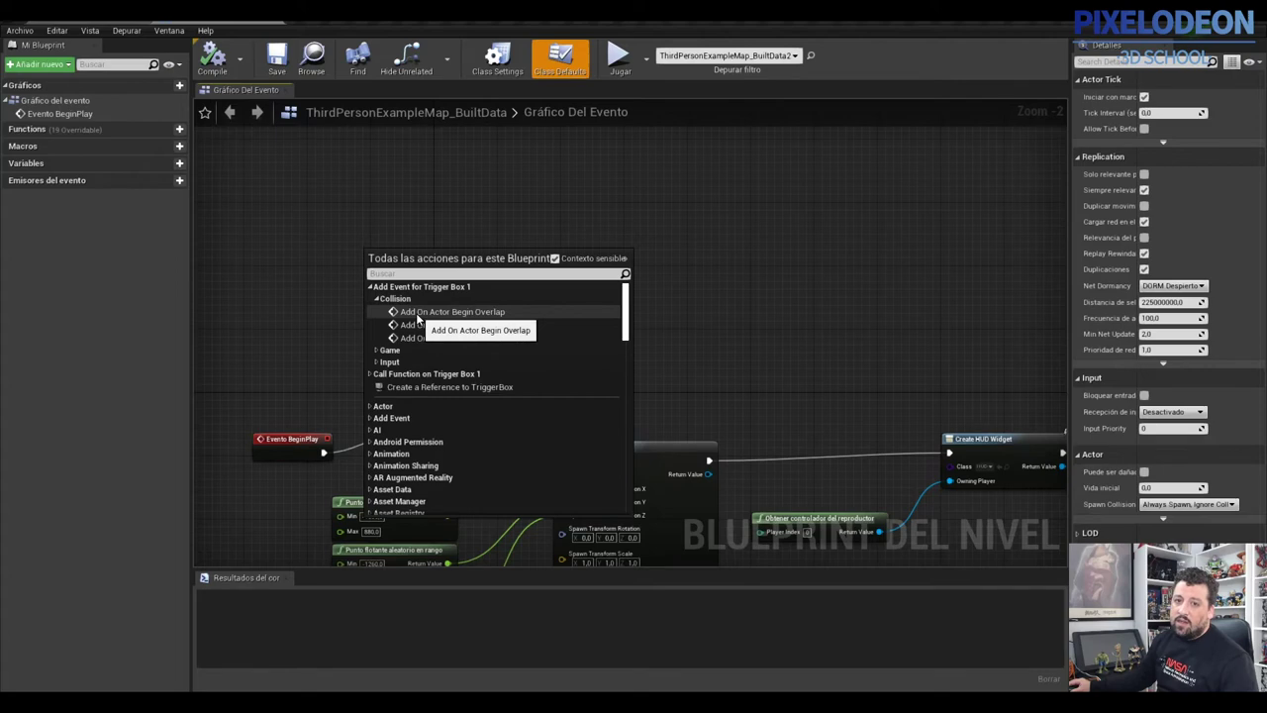
pyautogui.click(419, 313)
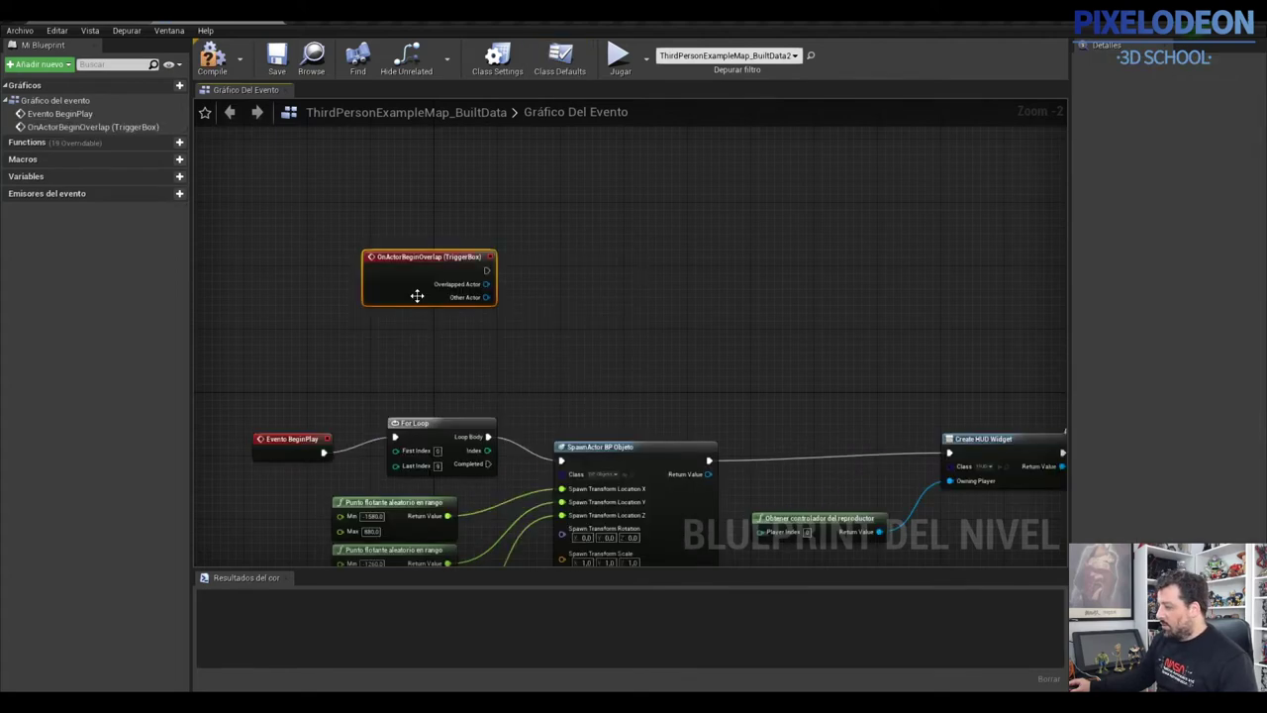
pyautogui.moveTo(419, 301); pyautogui.dragTo(363, 268)
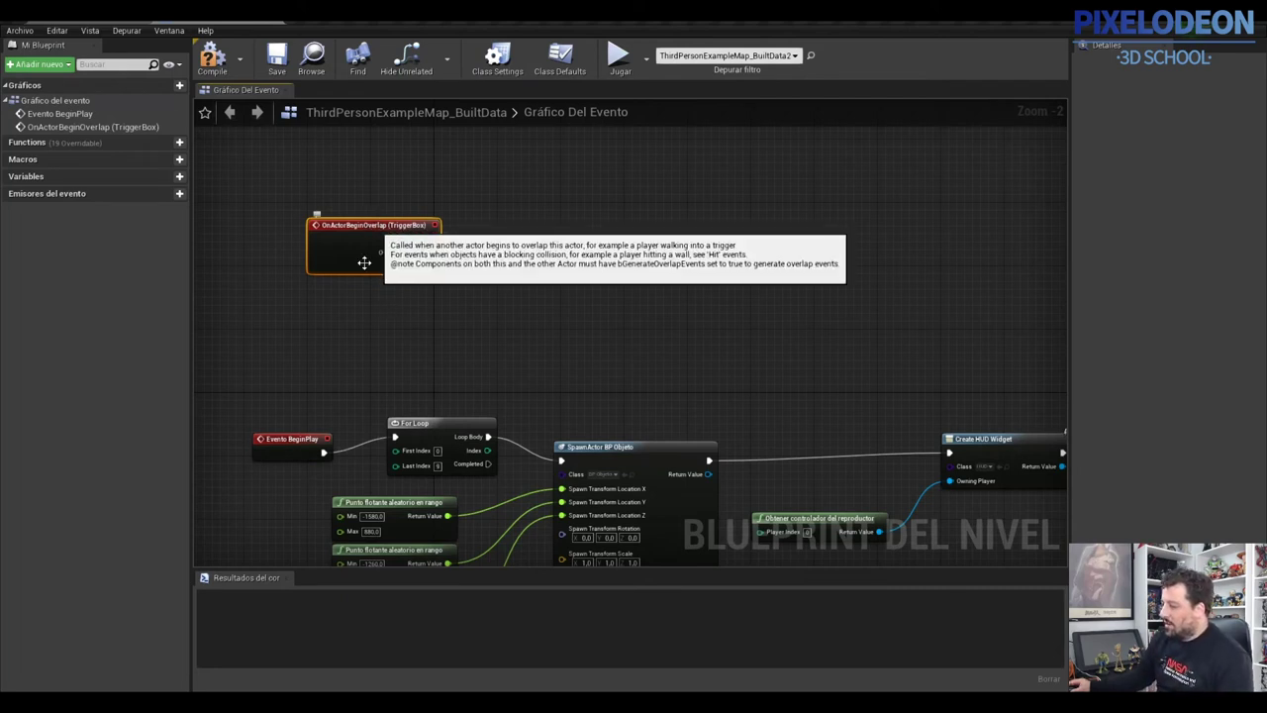
# - Wire the overlap event's exec pin into a new Ajustar vista meta con combinación node
pyautogui.moveTo(431, 238); pyautogui.dragTo(553, 238)
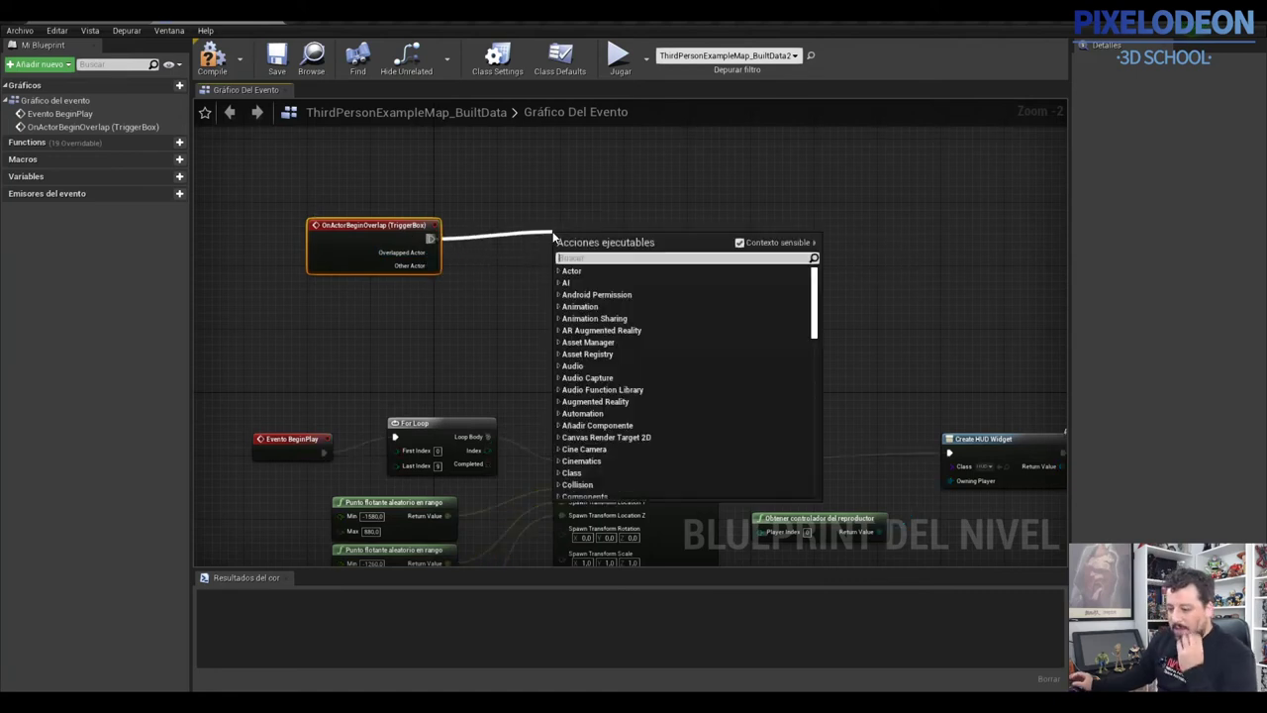
pyautogui.write('Ajust')
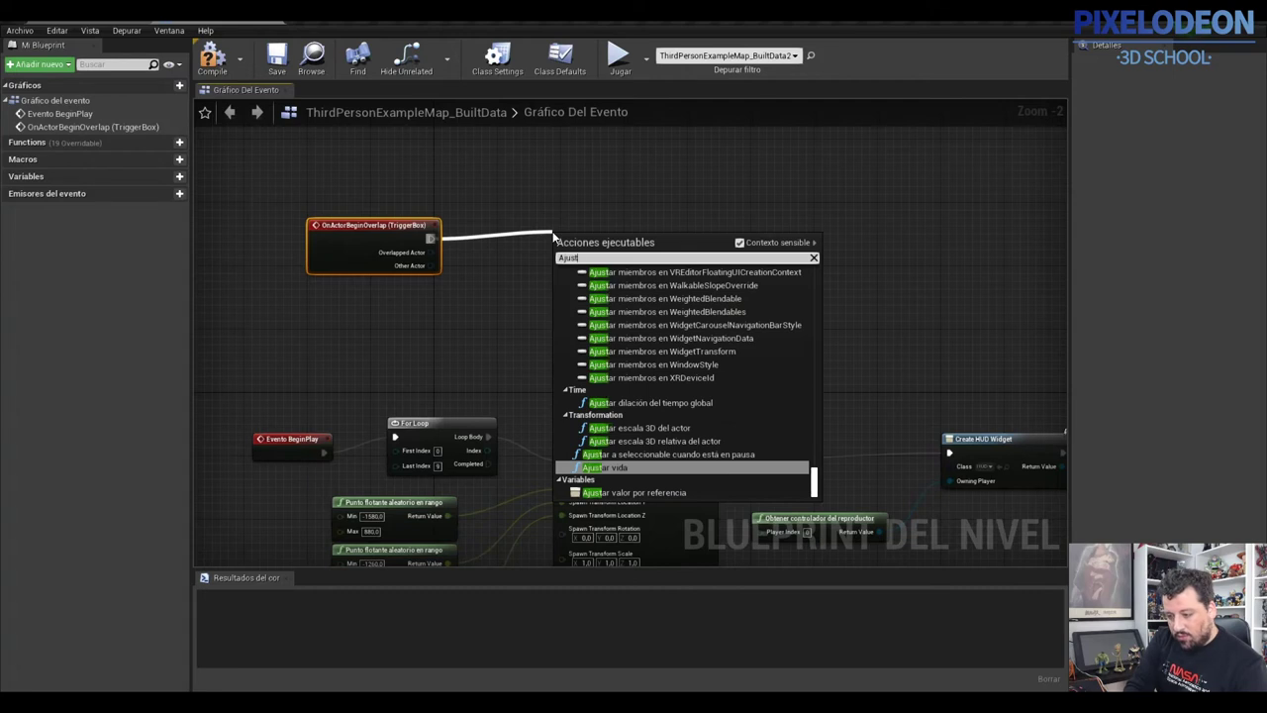
pyautogui.write('ar vista')
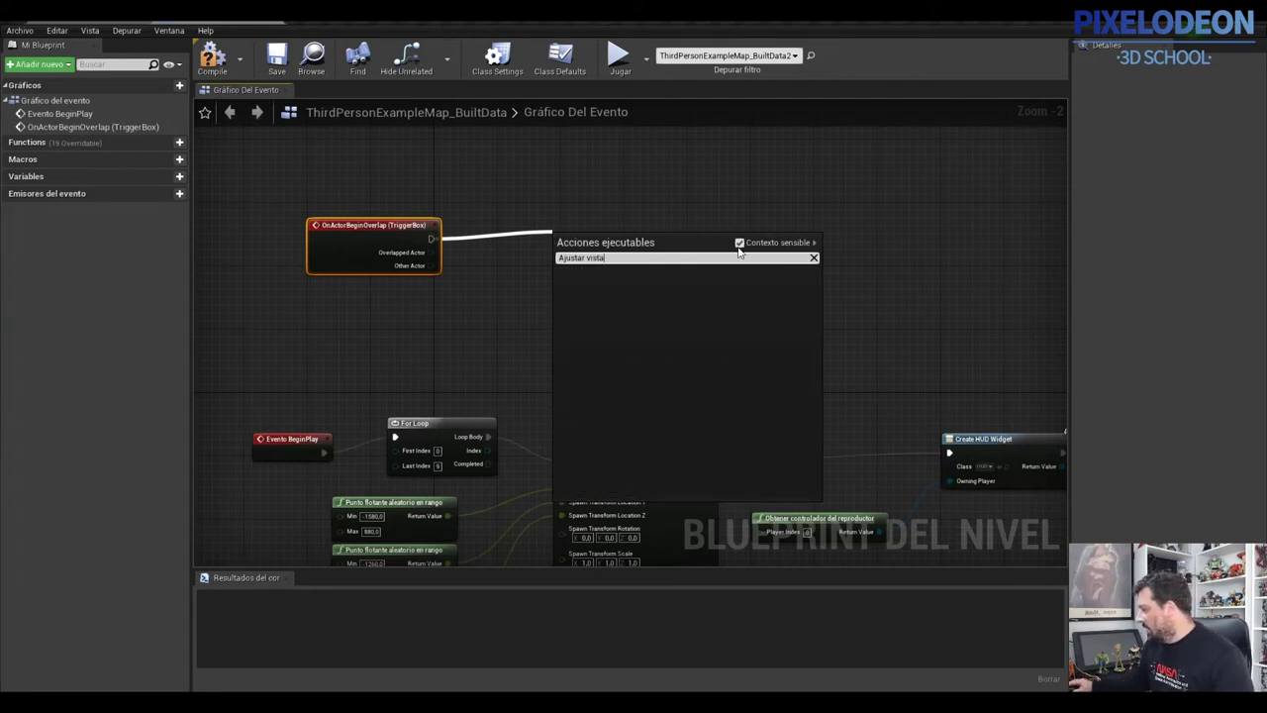
pyautogui.click(740, 243)
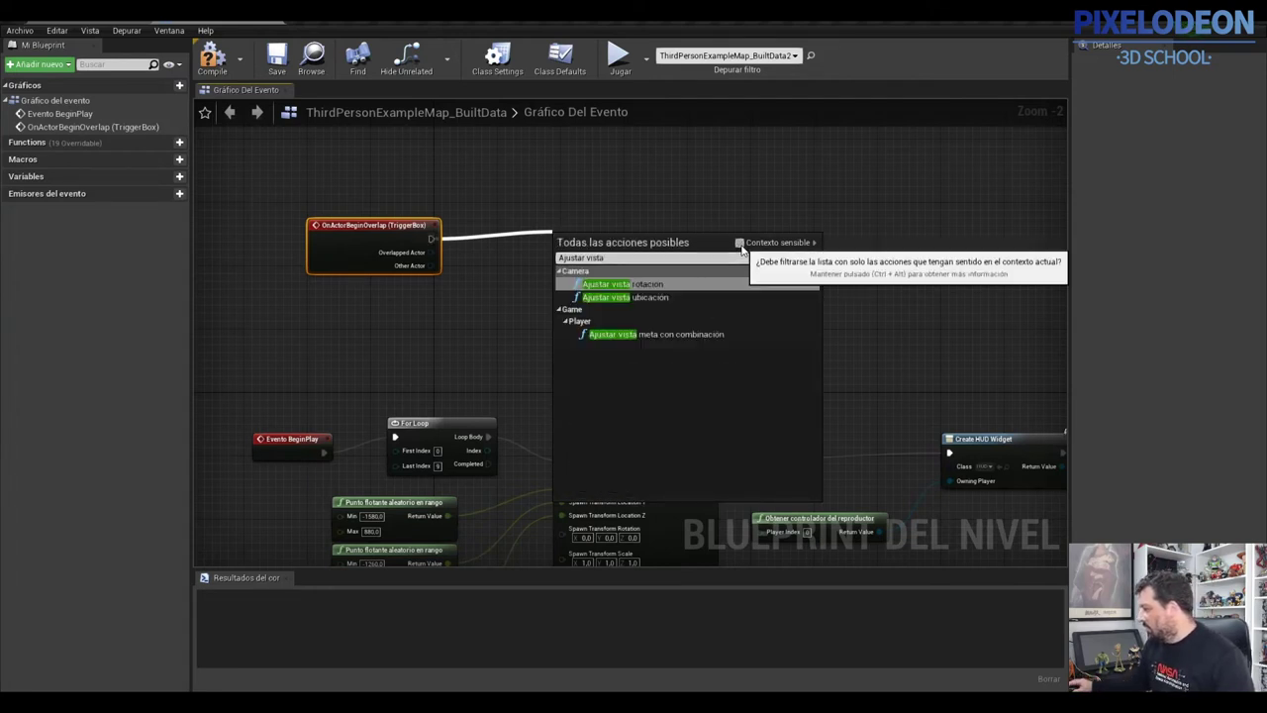
pyautogui.click(642, 334)
pyautogui.moveTo(617, 243); pyautogui.dragTo(570, 211)
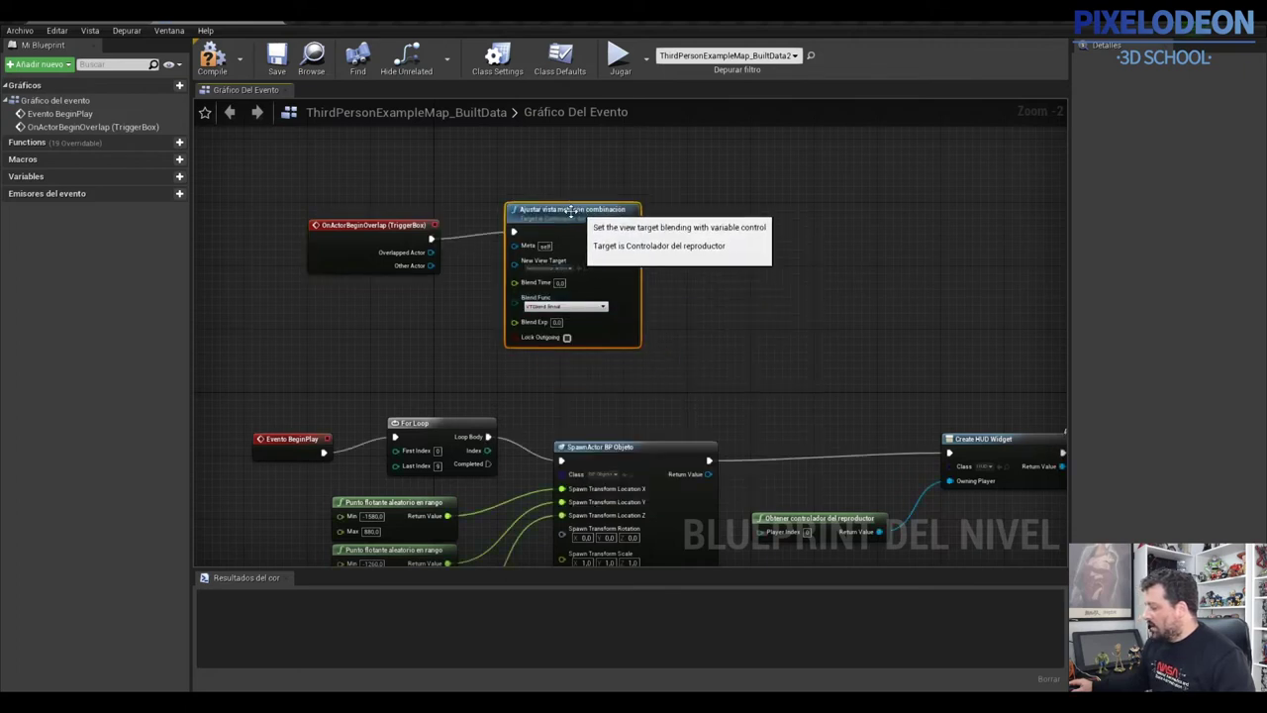
pyautogui.moveTo(357, 236); pyautogui.dragTo(354, 212)
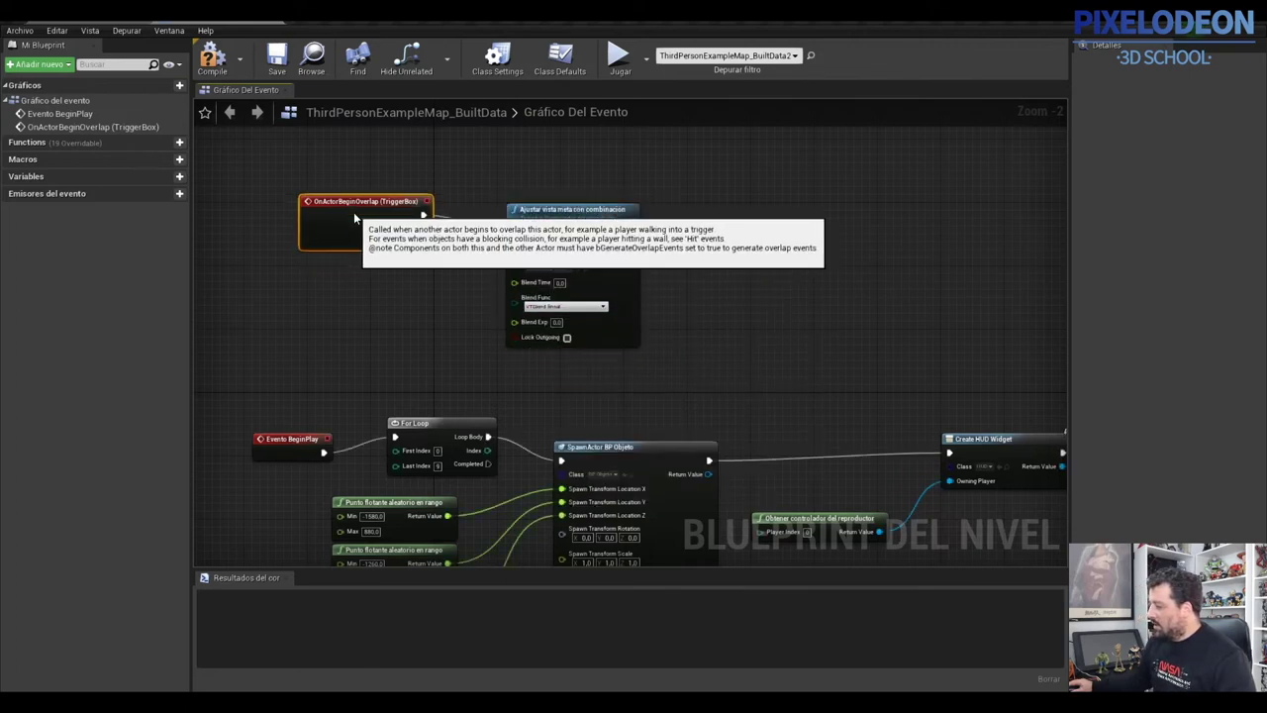
# - Search 'obtener co', add an owning player controller node by mistake, then delete it
pyautogui.rightClick(341, 276)
pyautogui.write('obtener')
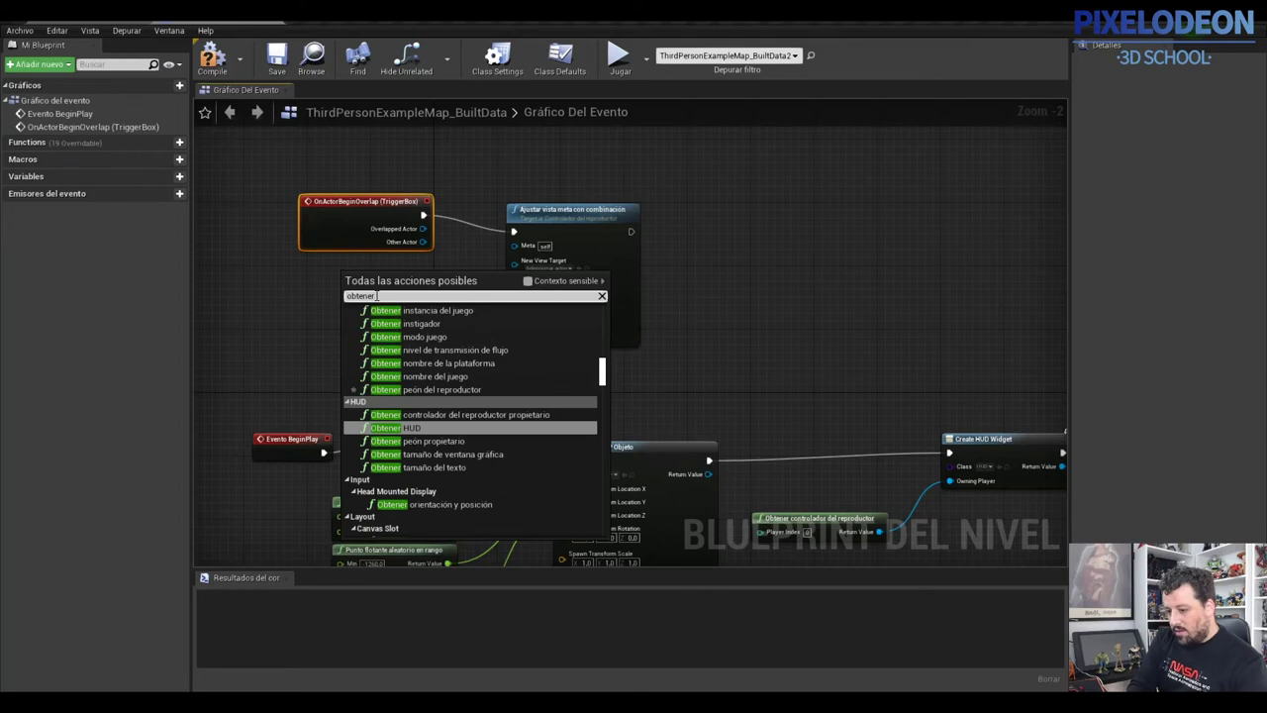
pyautogui.write(' control')
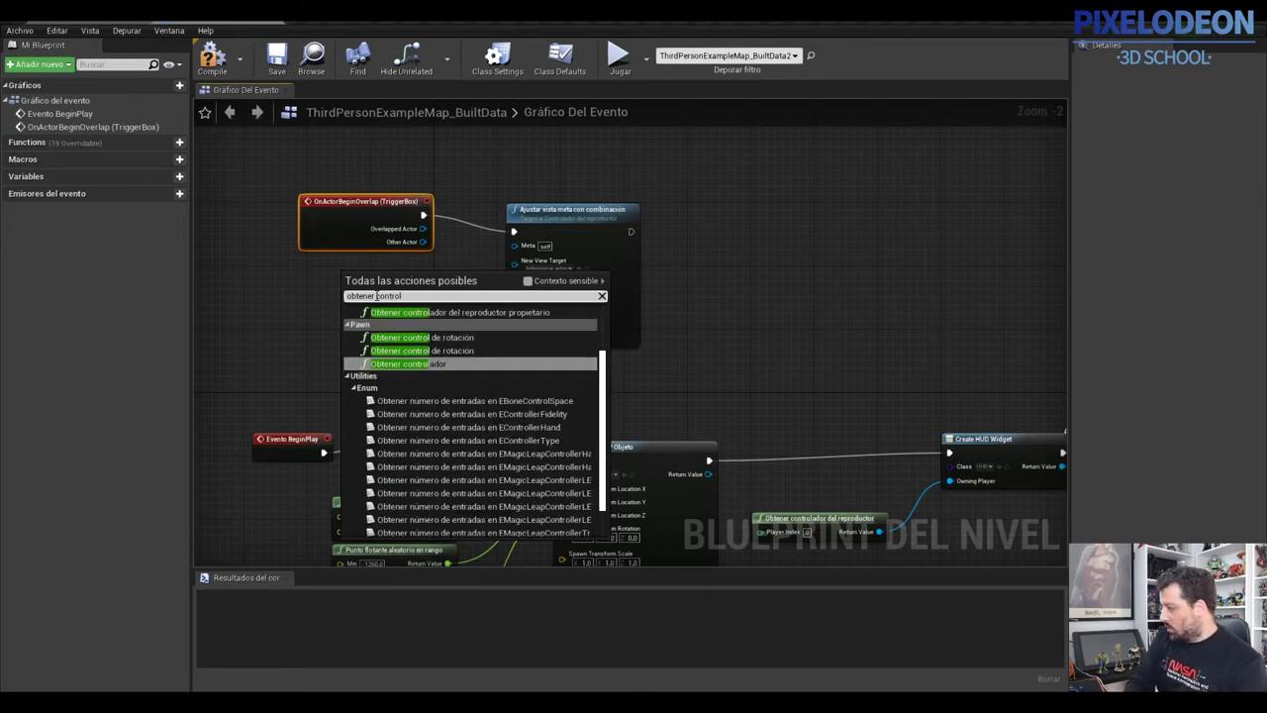
pyautogui.press('Down')
pyautogui.press('Down')
pyautogui.press('Down')
pyautogui.press('Up')
pyautogui.press('Up')
pyautogui.press('Up')
pyautogui.press('Up')
pyautogui.press('Up')
pyautogui.press('Up')
pyautogui.press('Up')
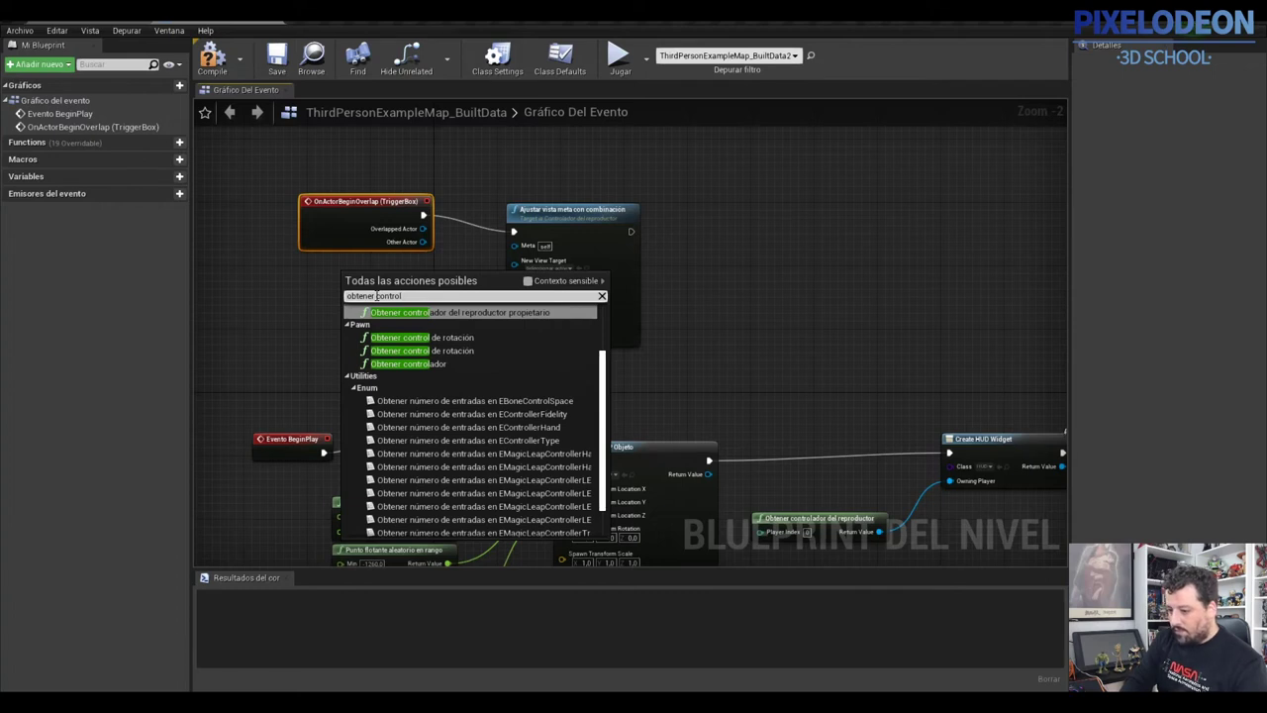
pyautogui.press('Return')
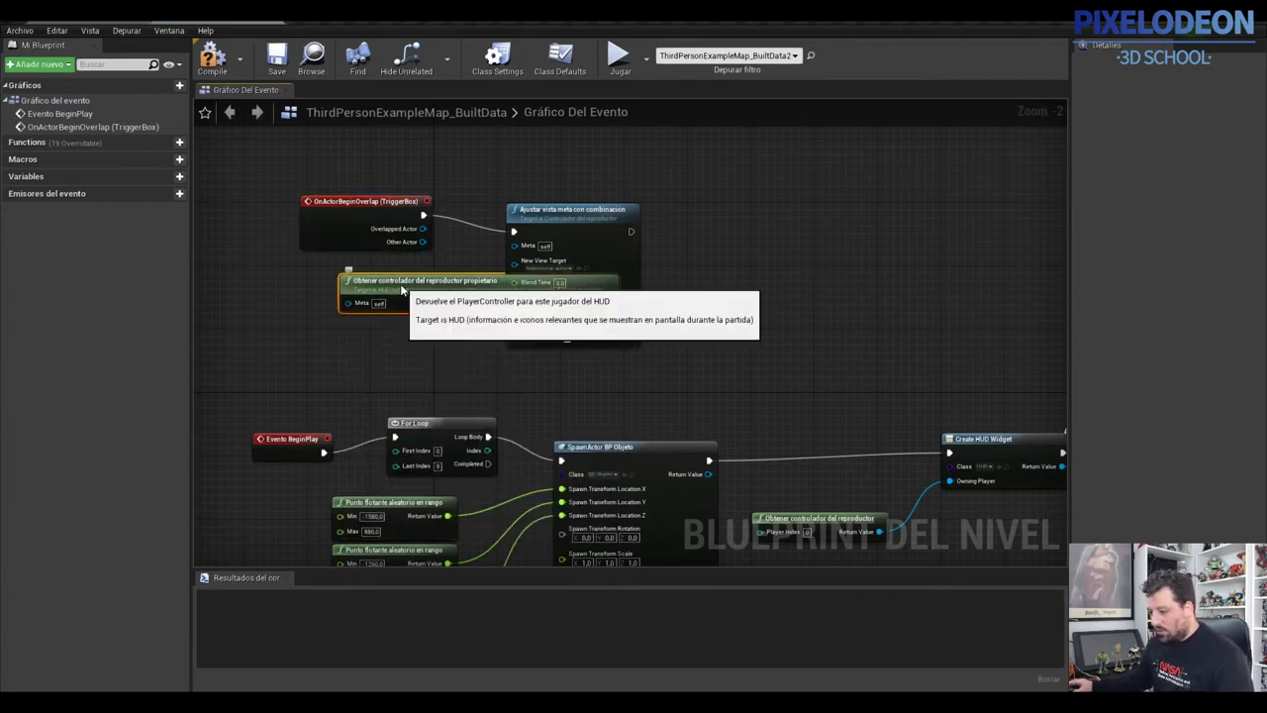
pyautogui.press('Delete')
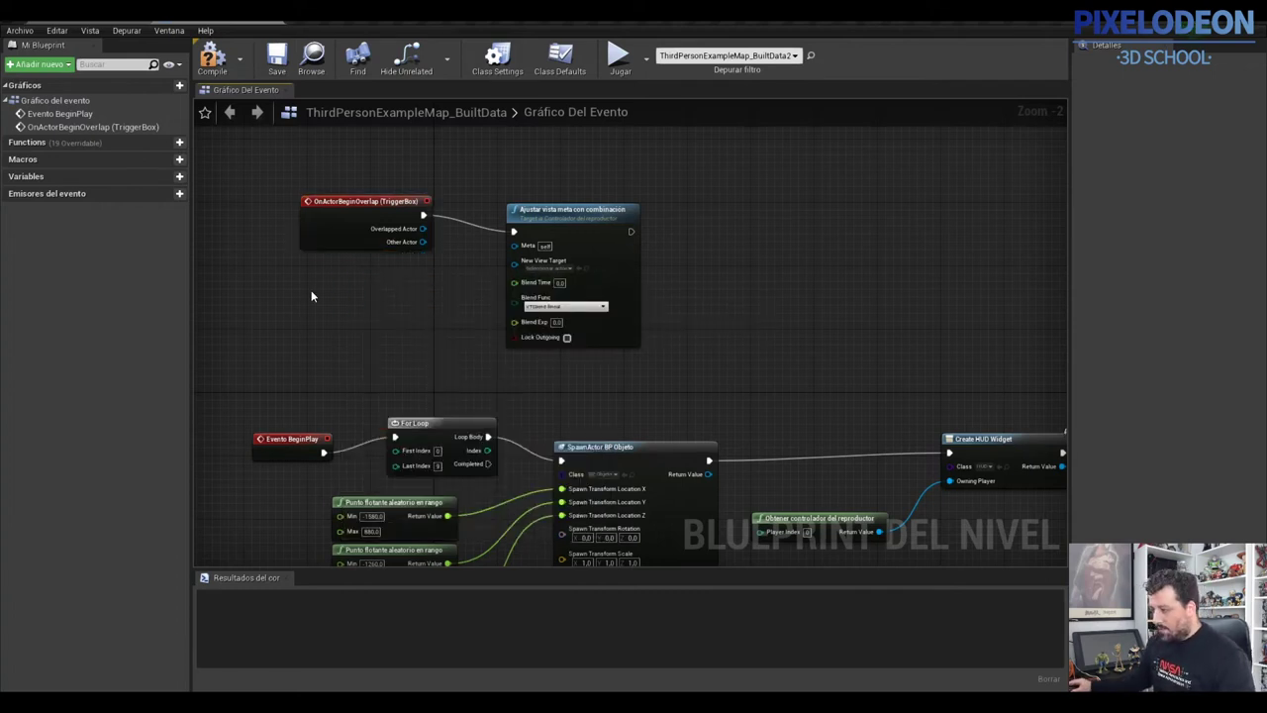
# - Add Obtener controlador del reproductor and connect its Return Value to the Meta input
pyautogui.rightClick(313, 296)
pyautogui.click(498, 301)
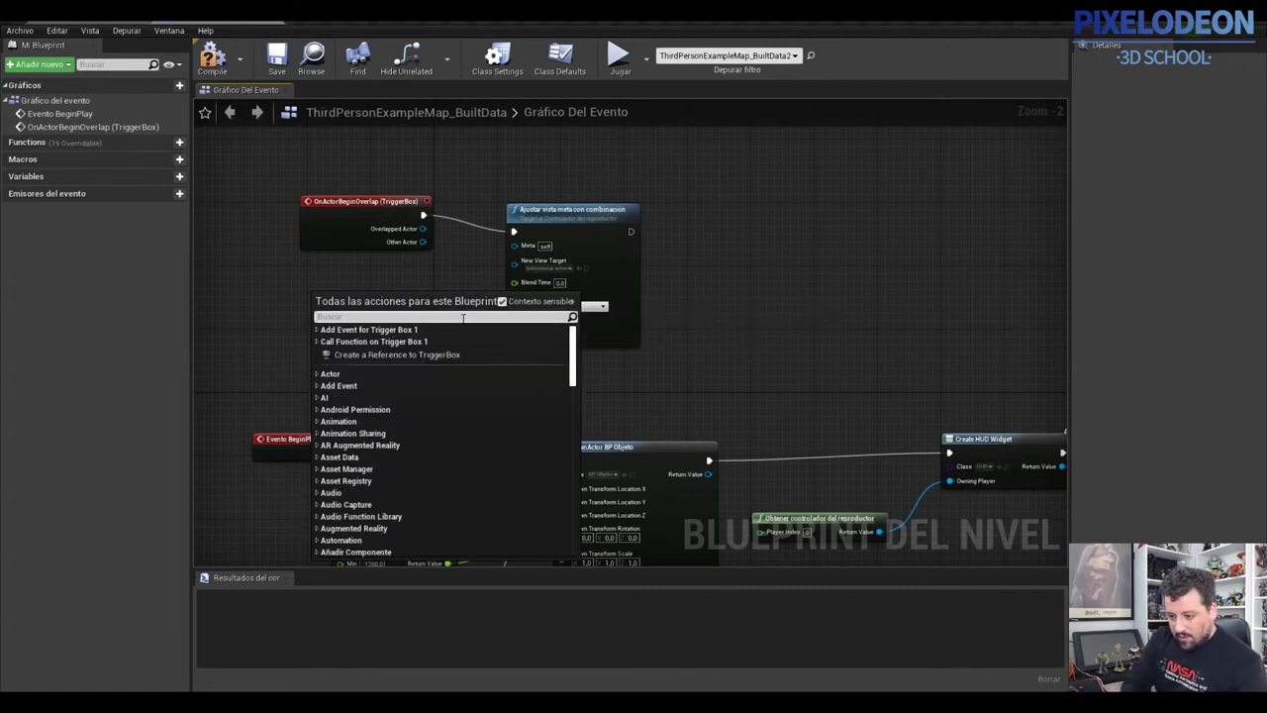
pyautogui.write('obtener')
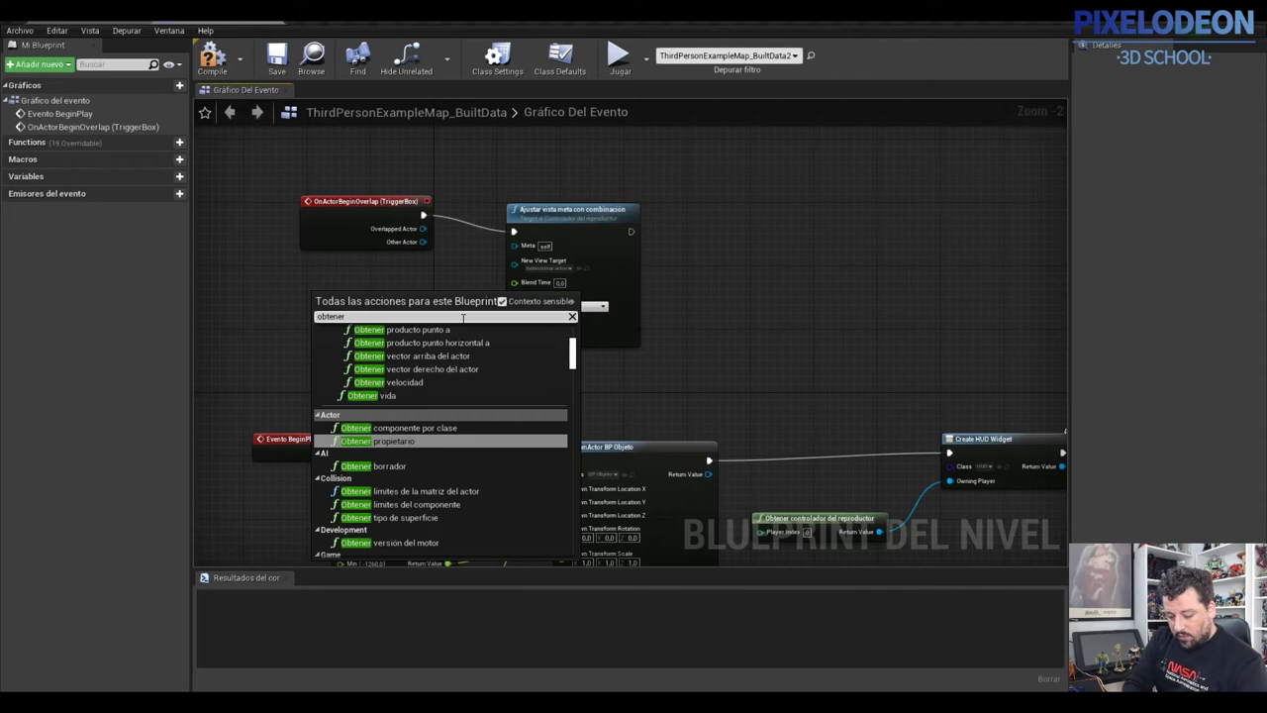
pyautogui.write(' controlo')
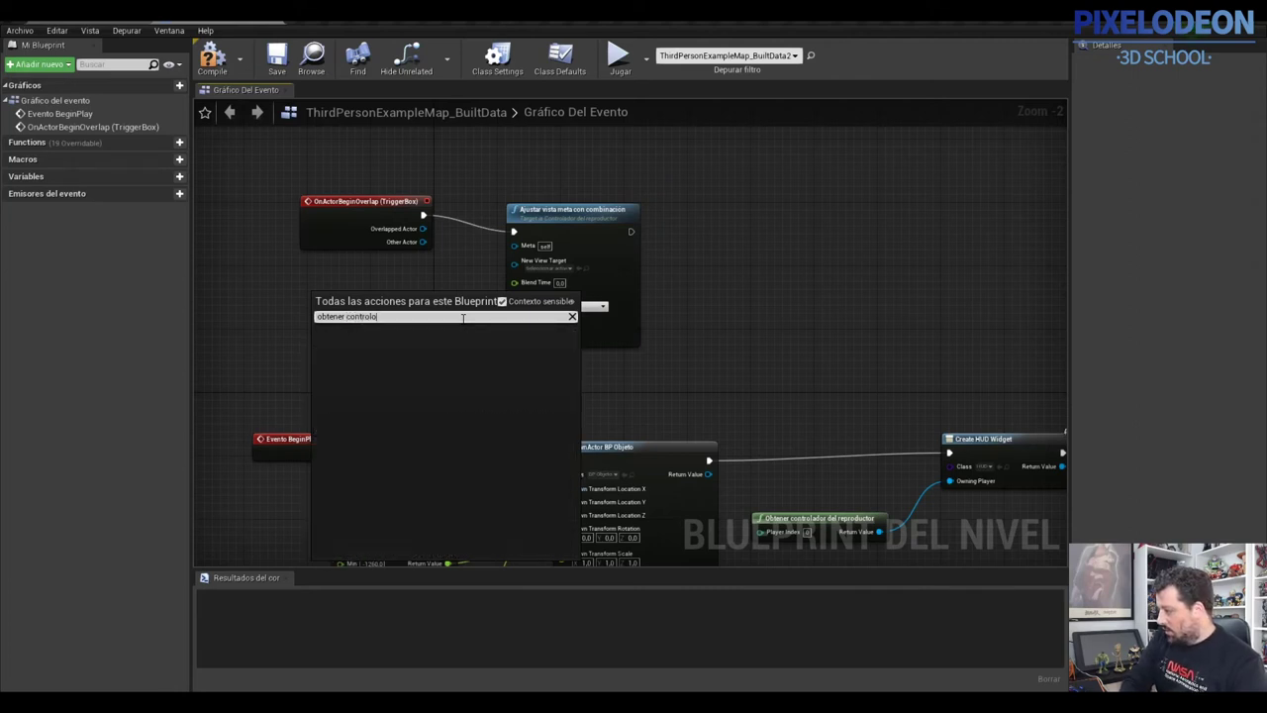
pyautogui.press('BackSpace')
pyautogui.write('a')
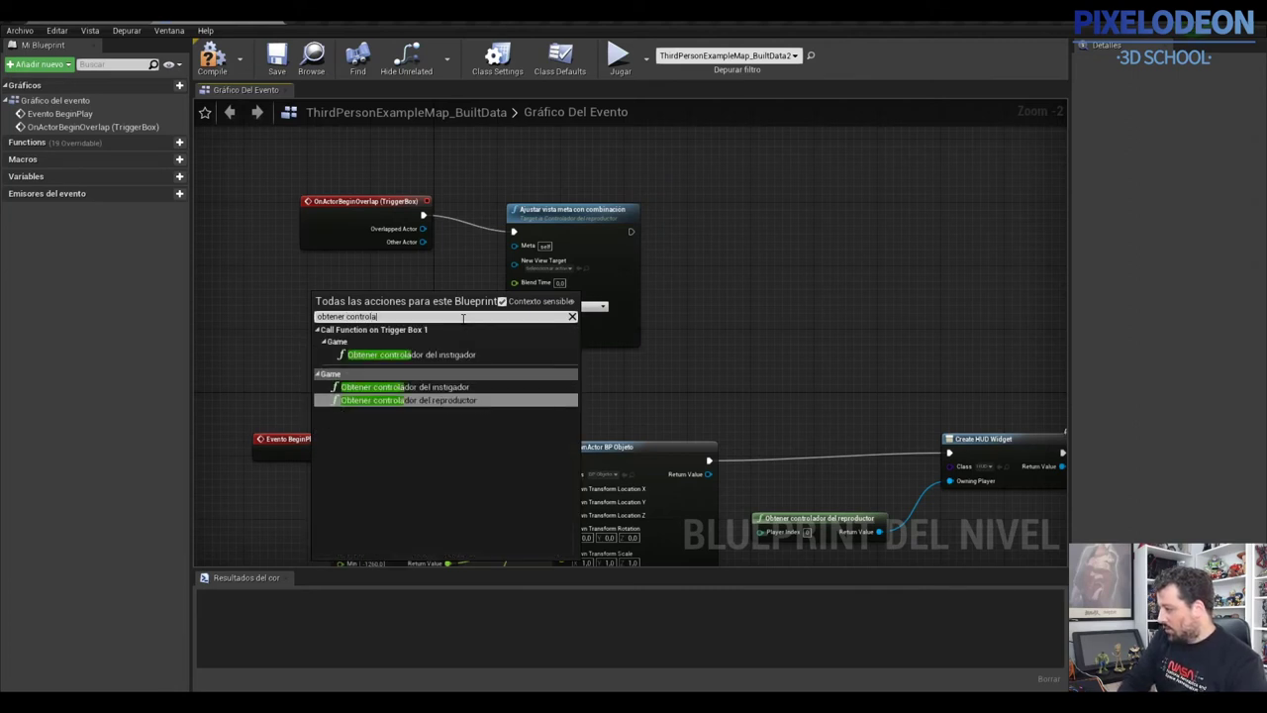
pyautogui.press('Return')
pyautogui.moveTo(433, 310); pyautogui.dragTo(514, 246)
pyautogui.moveTo(403, 297); pyautogui.dragTo(388, 273)
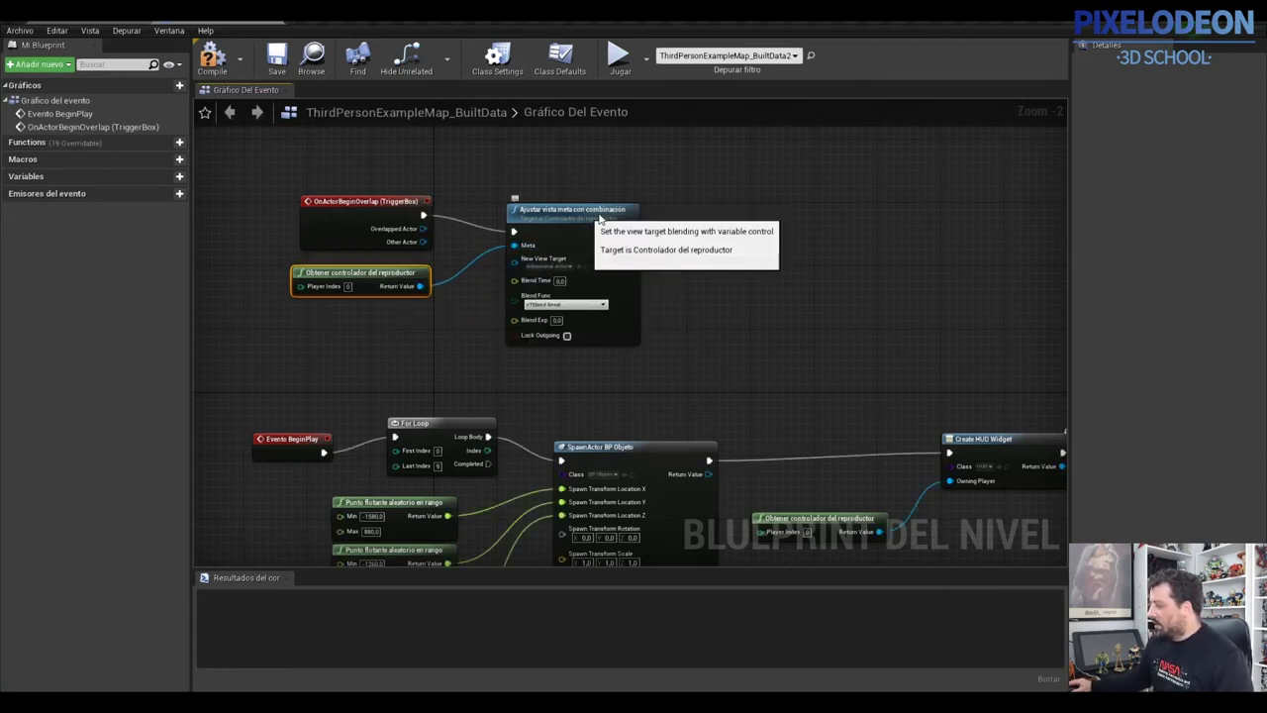
pyautogui.moveTo(599, 218); pyautogui.dragTo(628, 210)
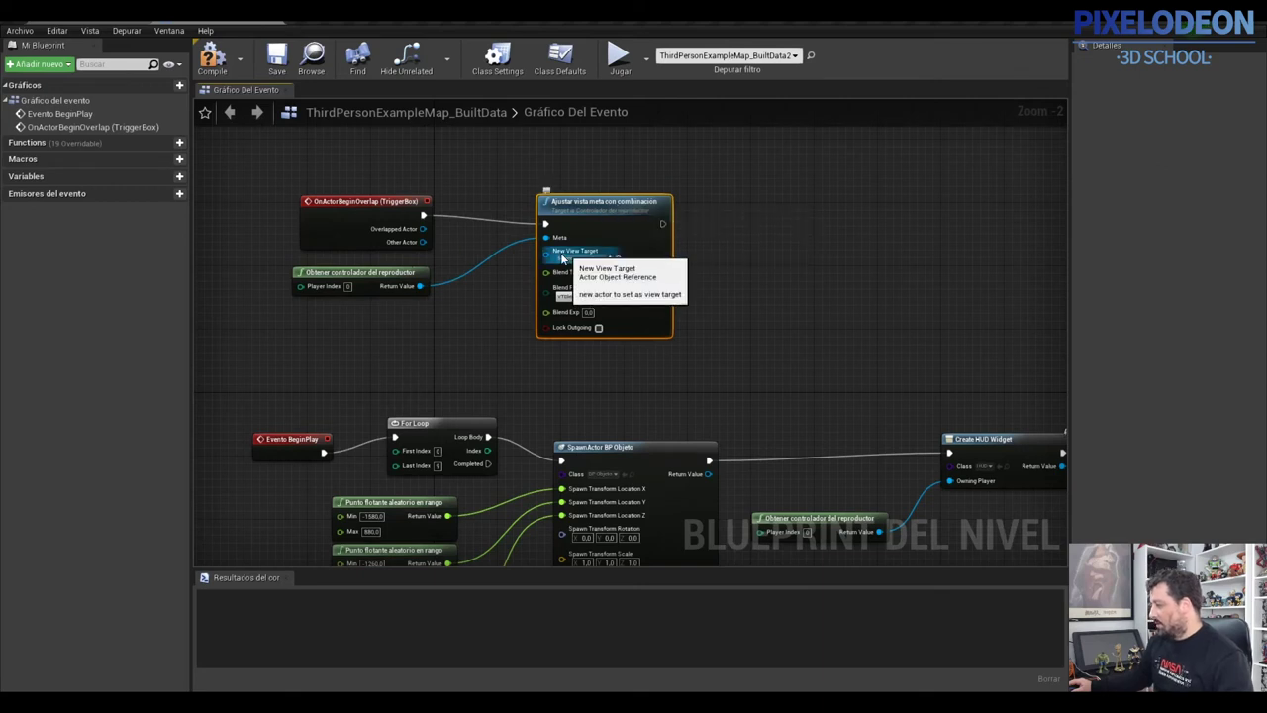
pyautogui.click(99, 13)
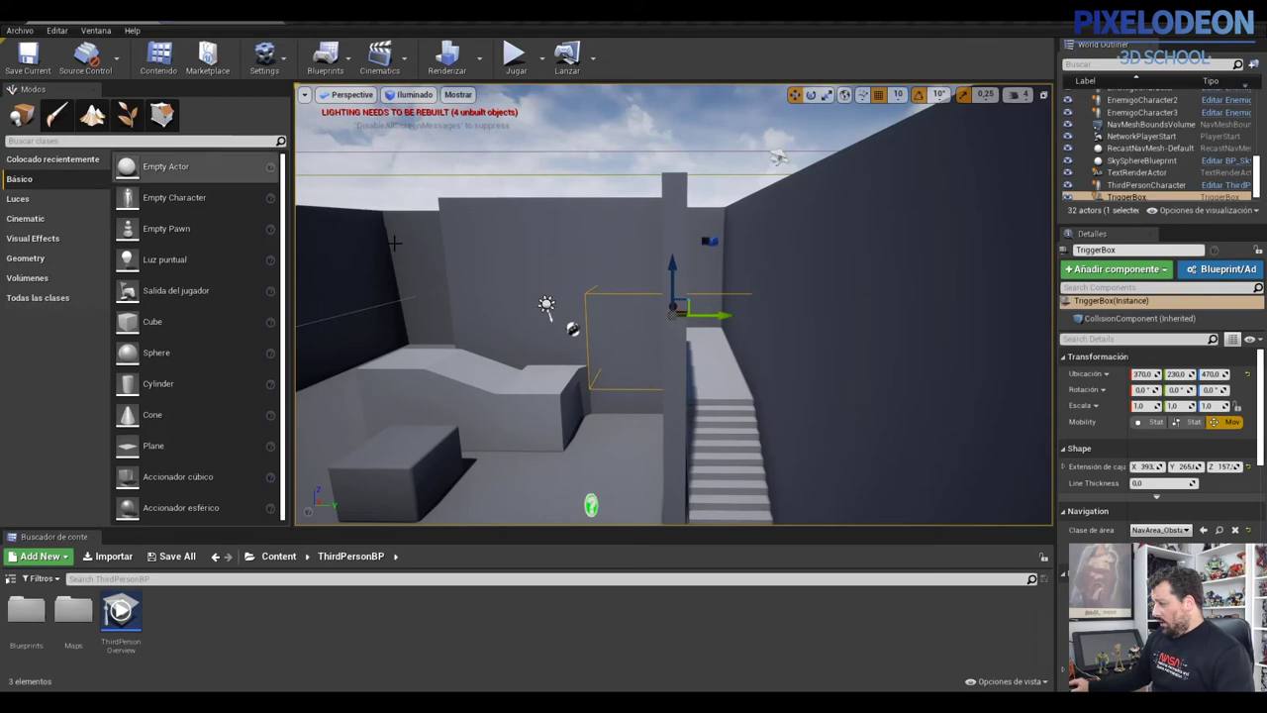
# - Select the Camara_Seguridad camera in the level, then go back to the Level Blueprint
pyautogui.click(238, 12)
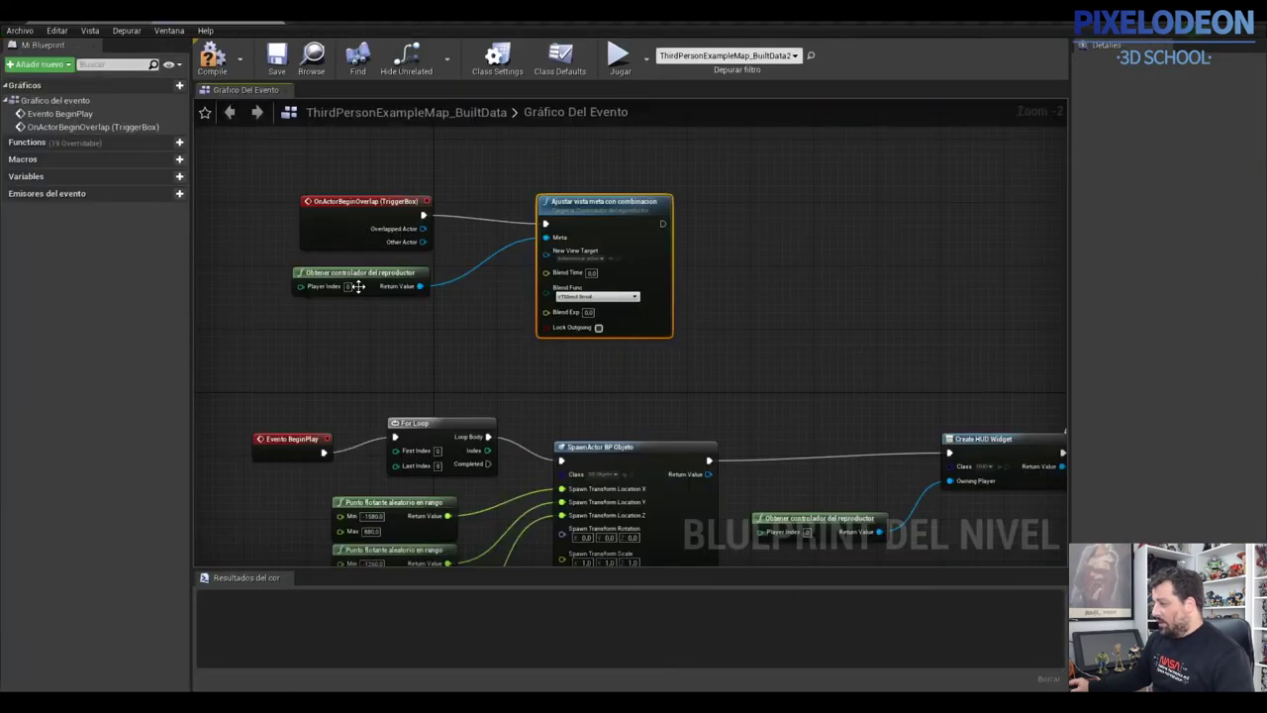
pyautogui.click(99, 13)
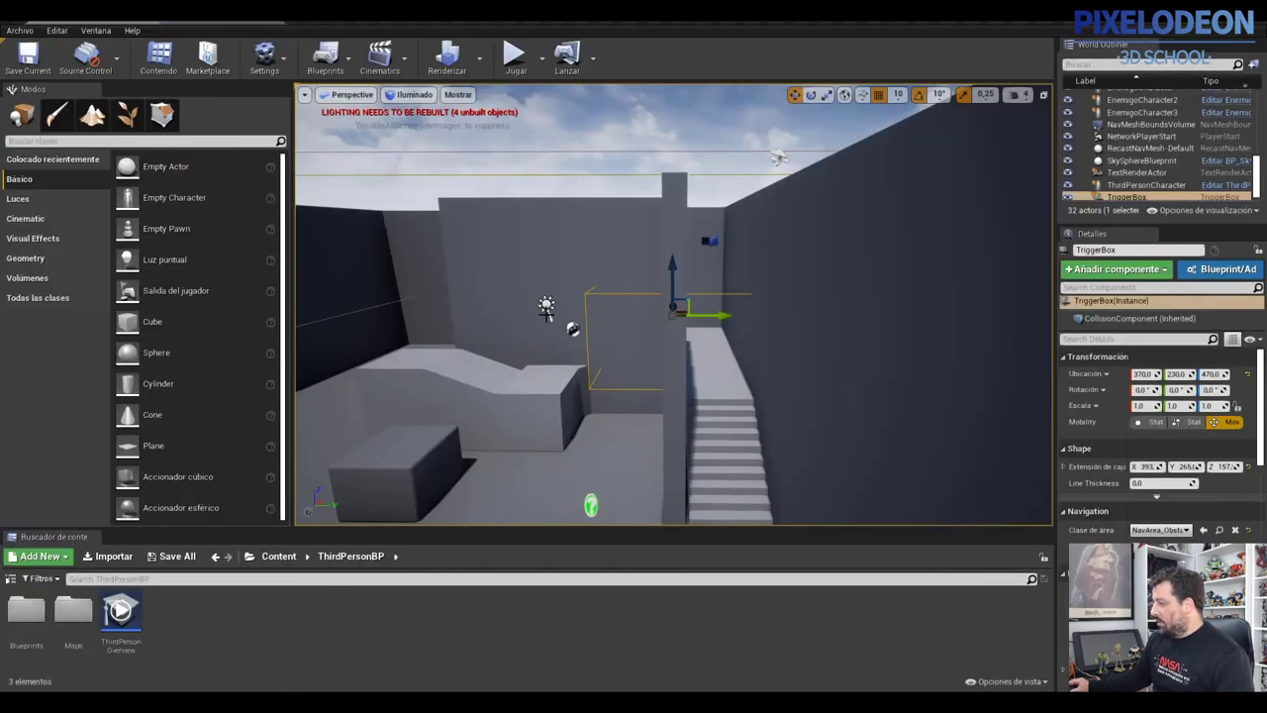
pyautogui.click(709, 241)
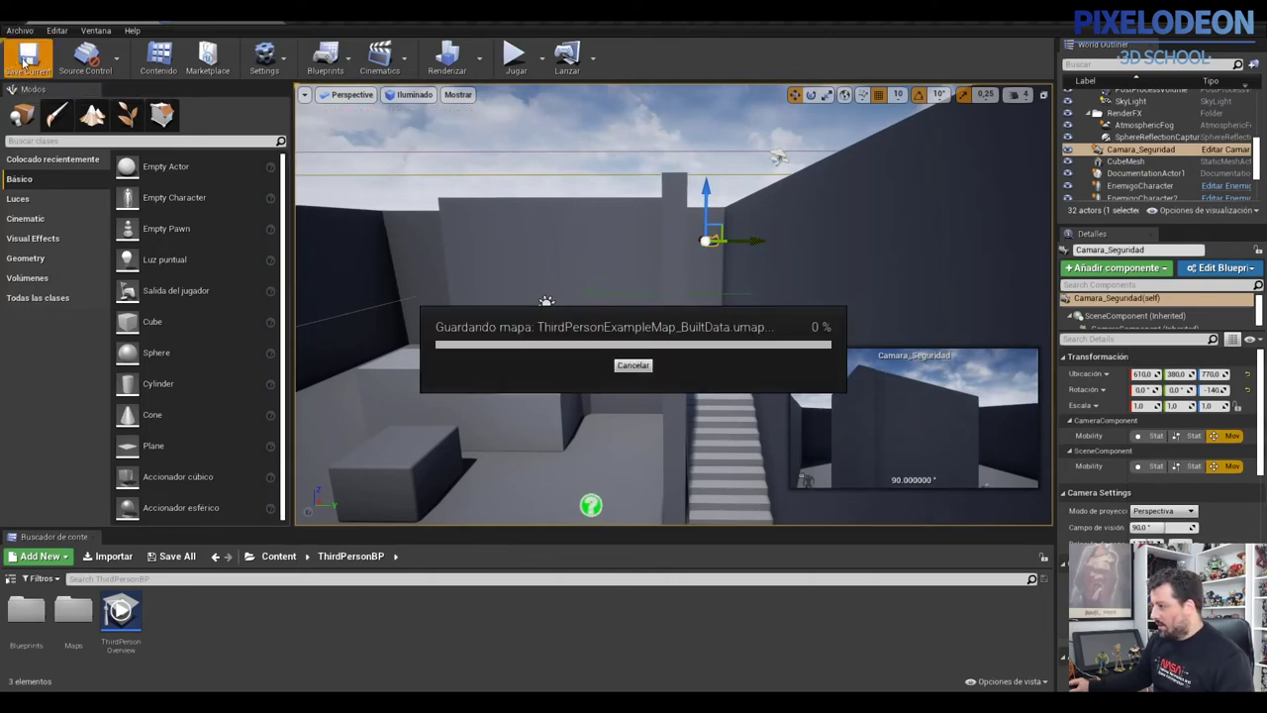
pyautogui.click(327, 12)
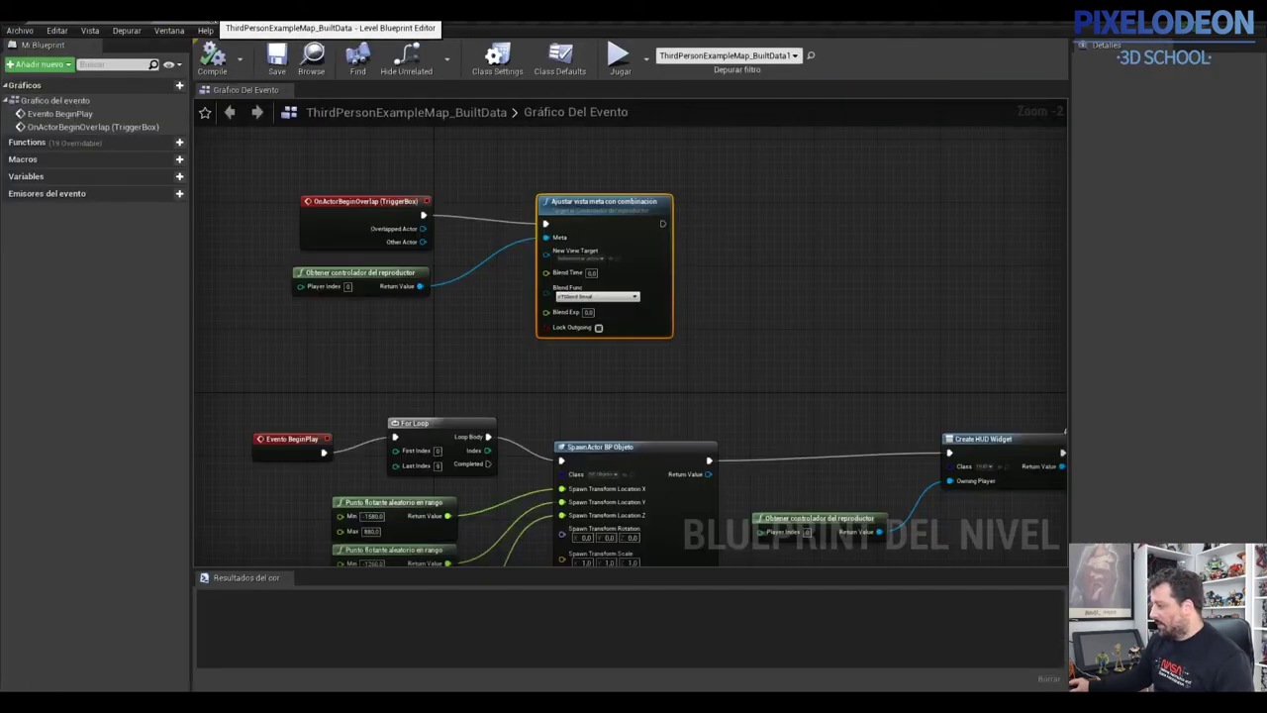
# - Connect a Camara_Seguridad reference to New View Target and compile the Level Blueprint
pyautogui.rightClick(379, 334)
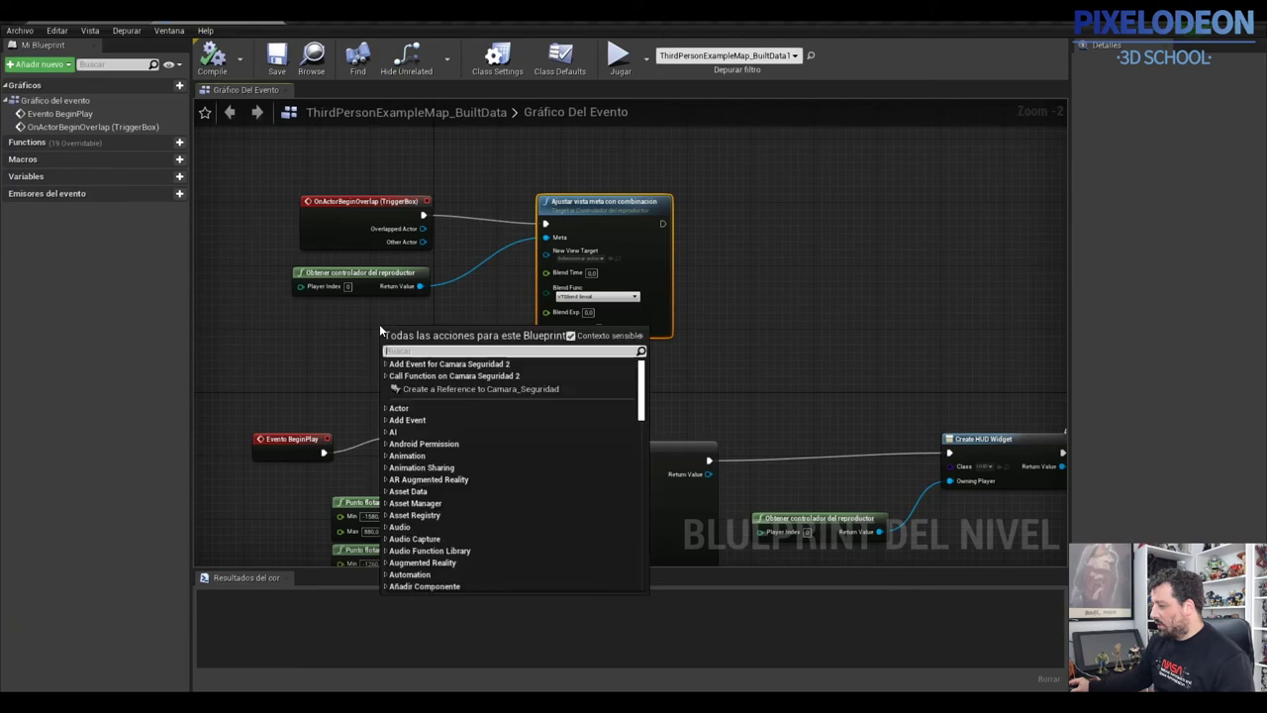
pyautogui.click(436, 388)
pyautogui.moveTo(454, 329); pyautogui.dragTo(547, 254)
pyautogui.click(214, 61)
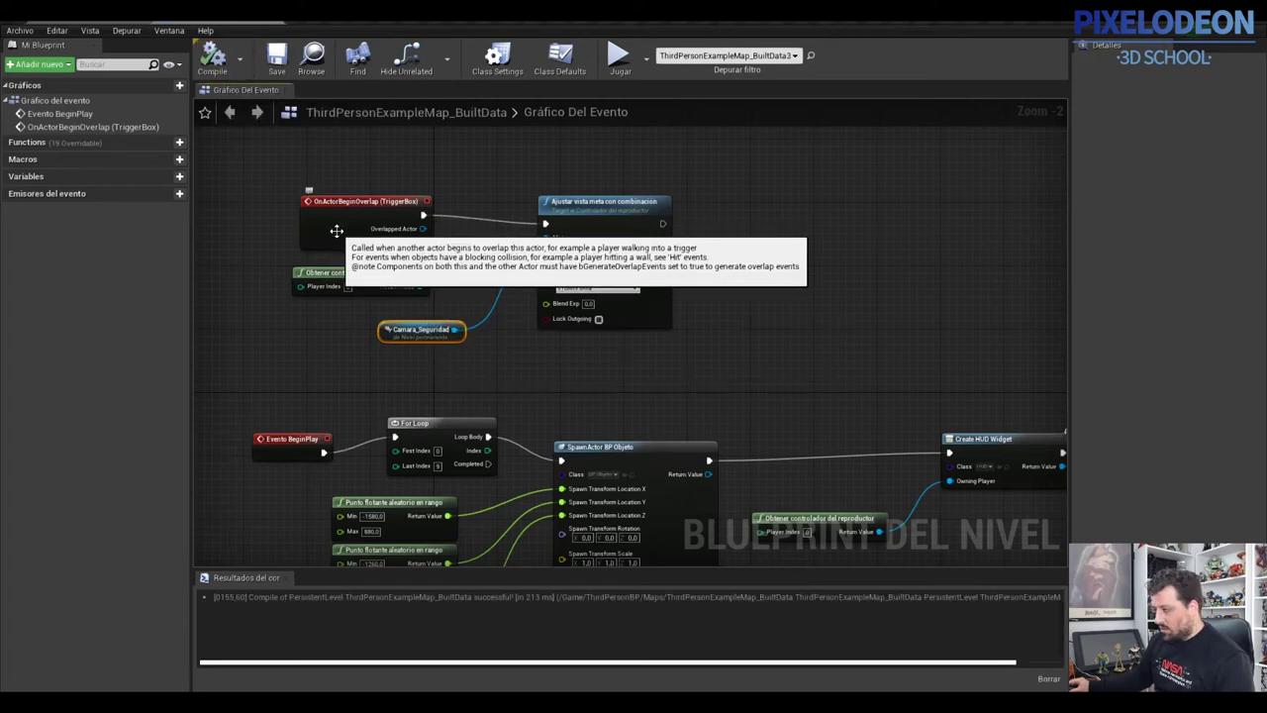
# - Start a game preview of the level and run the character forward
pyautogui.click(148, 14)
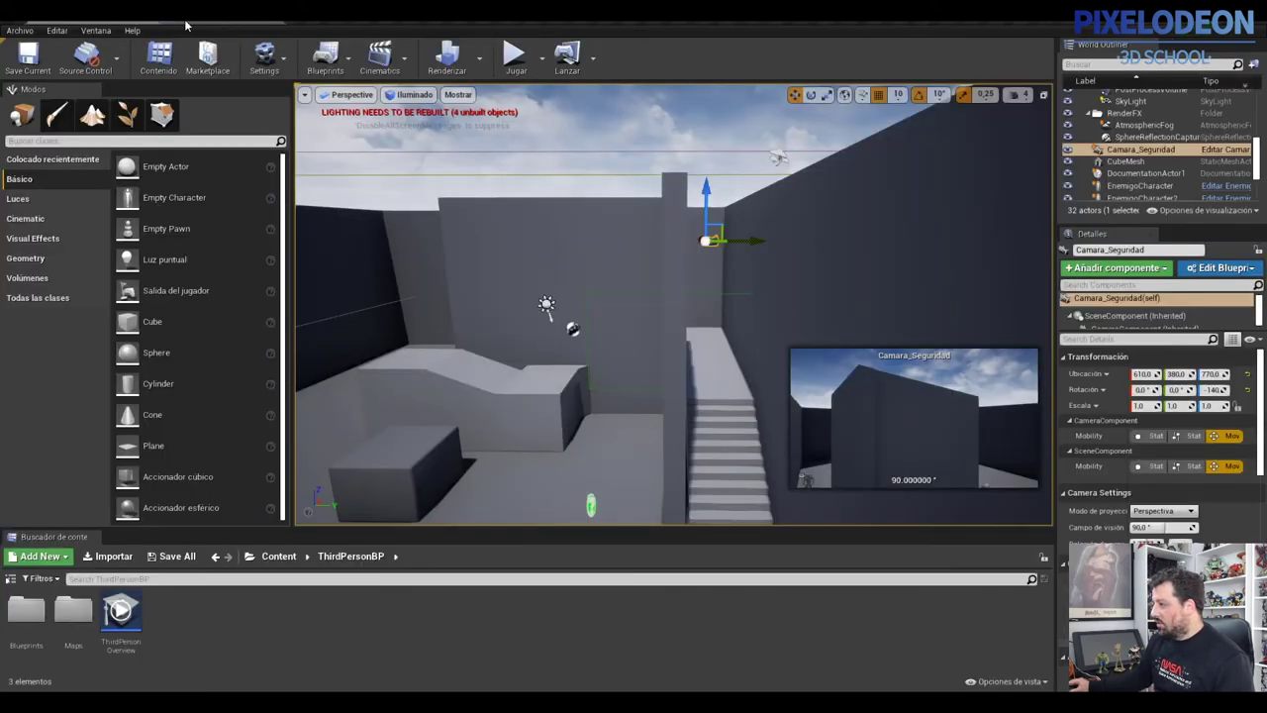
pyautogui.click(237, 12)
pyautogui.click(616, 61)
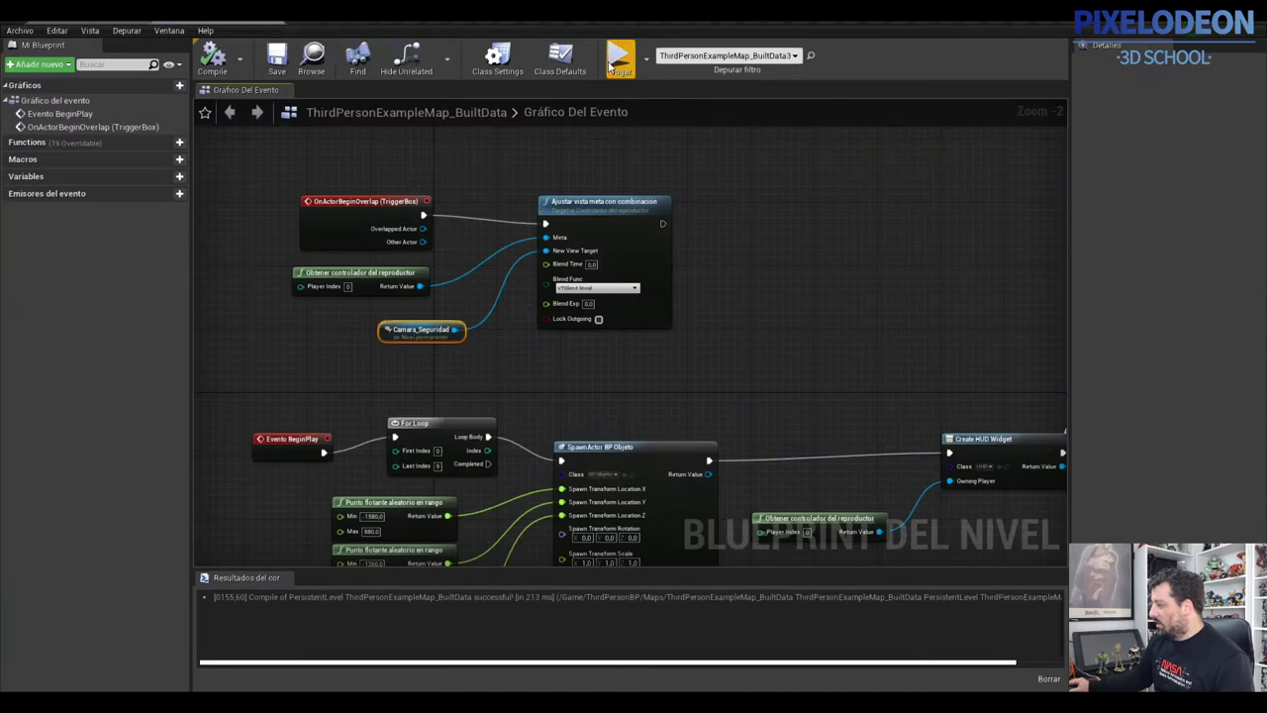
pyautogui.press('w')
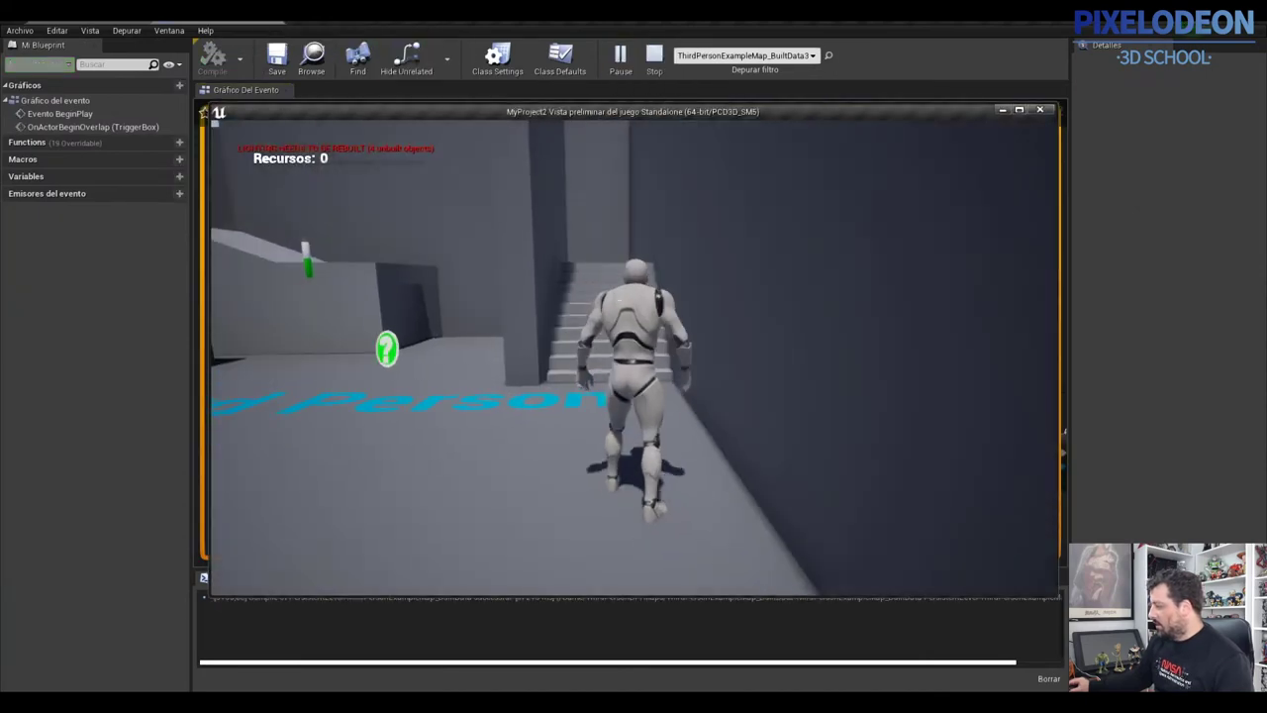
# - Walk the character through the corridor and around the large block, then end the preview
pyautogui.press('w')
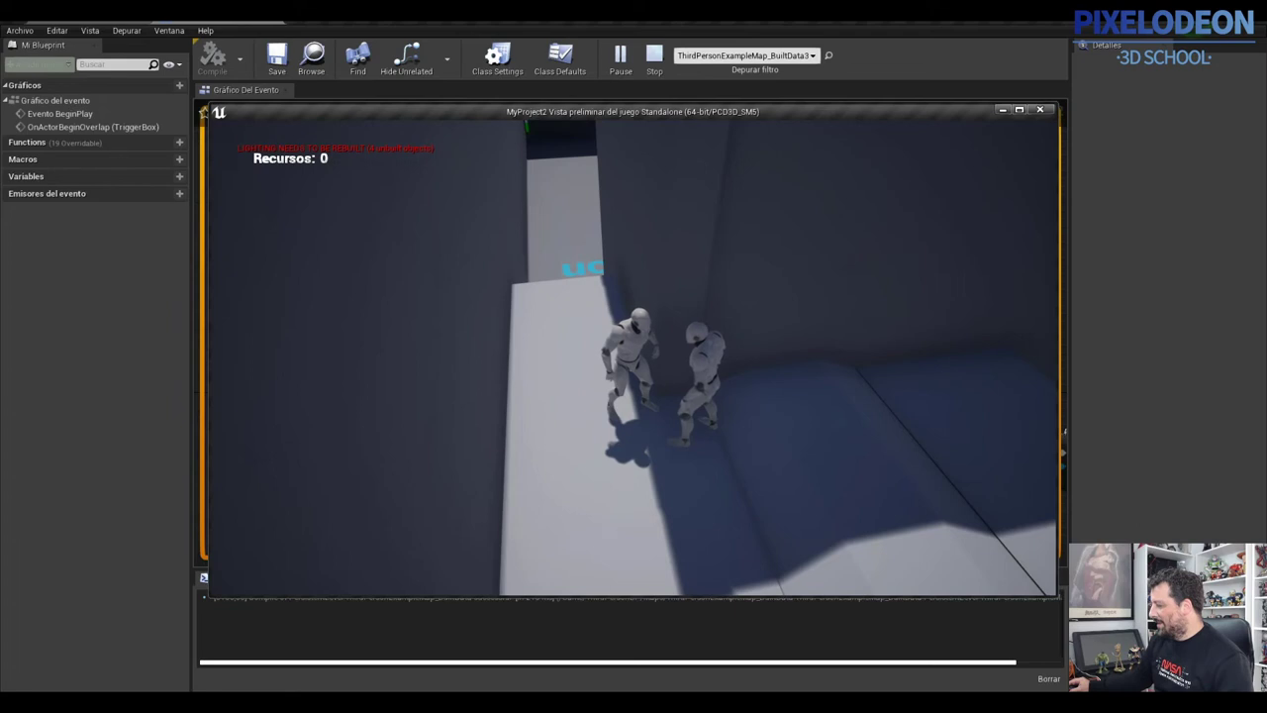
pyautogui.press('w')
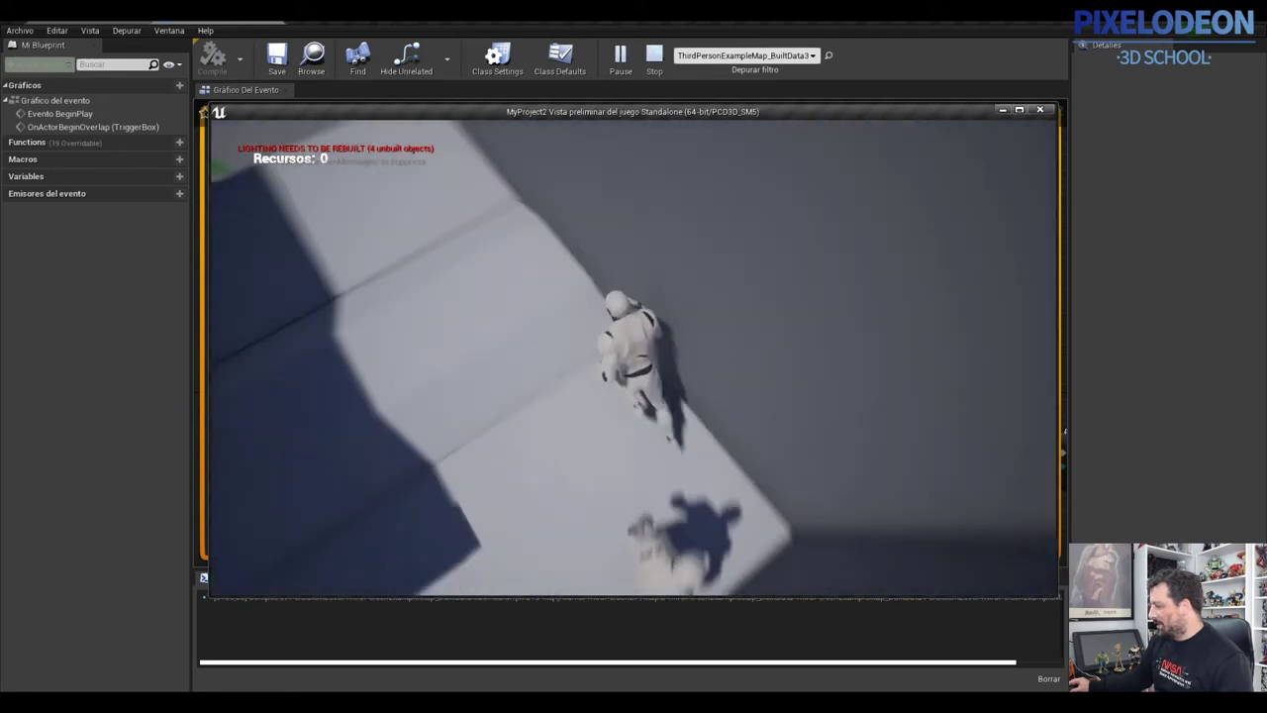
pyautogui.press('w')
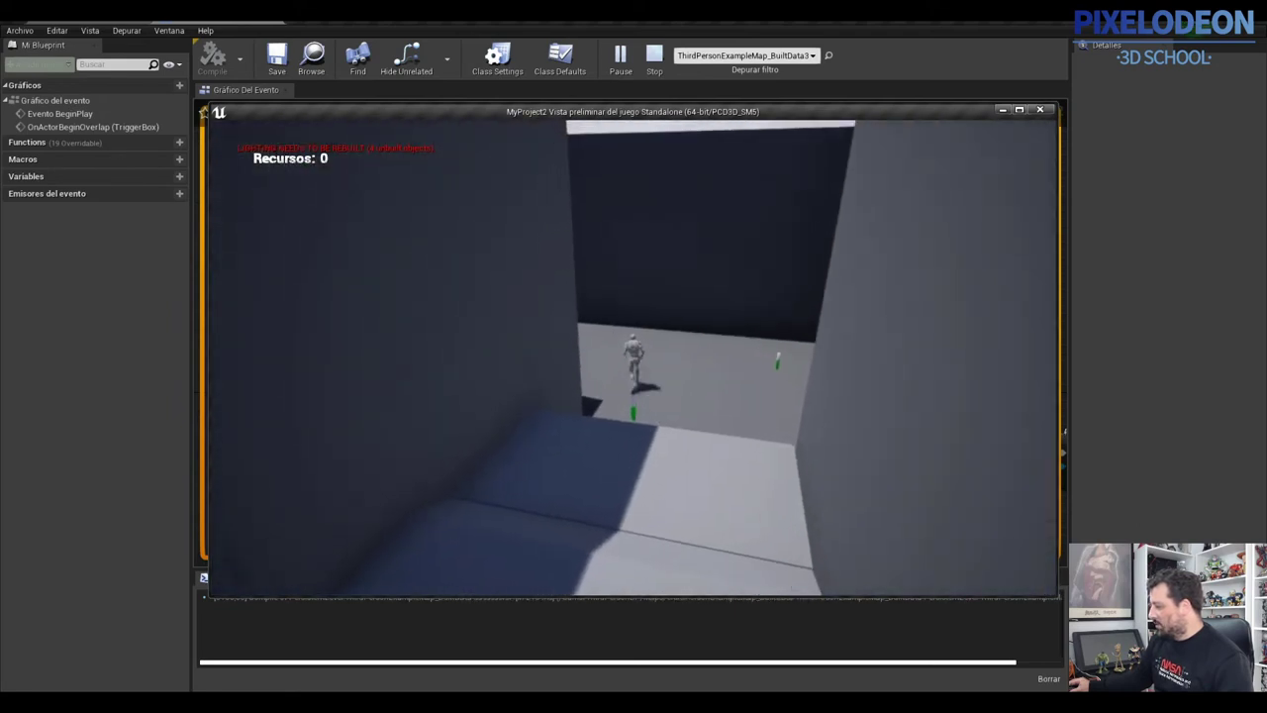
pyautogui.press('w')
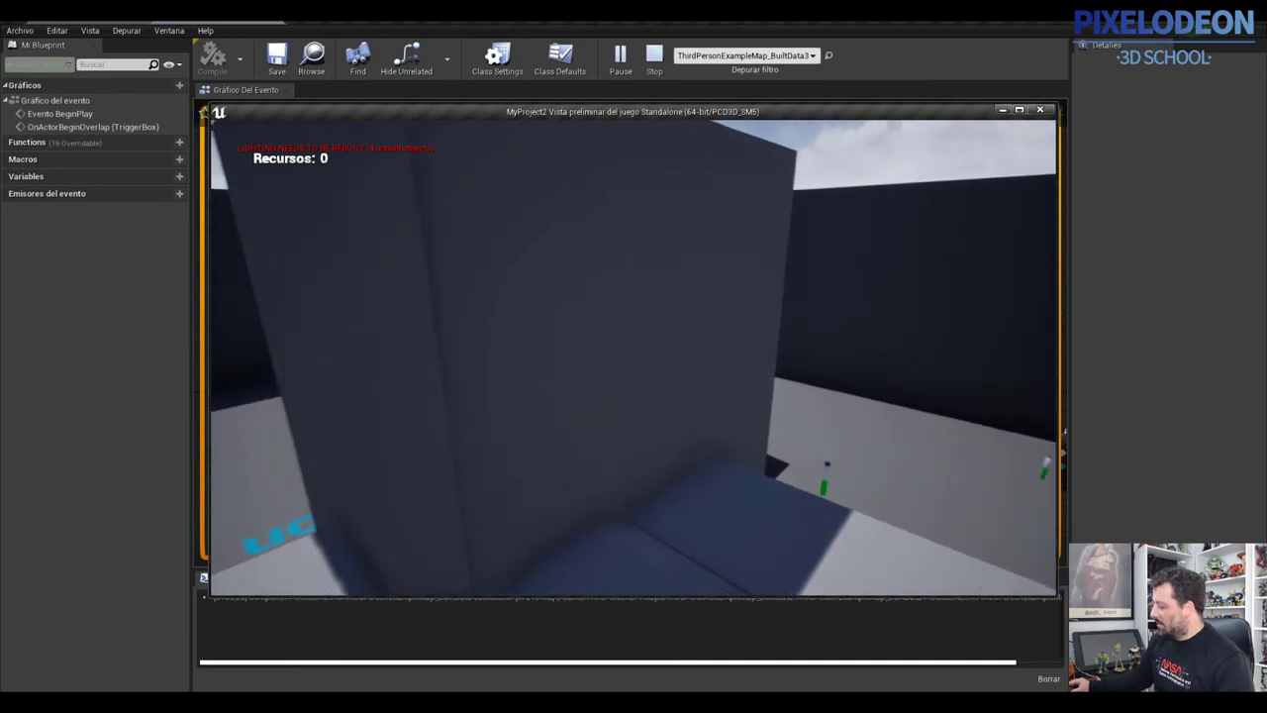
pyautogui.press('Escape')
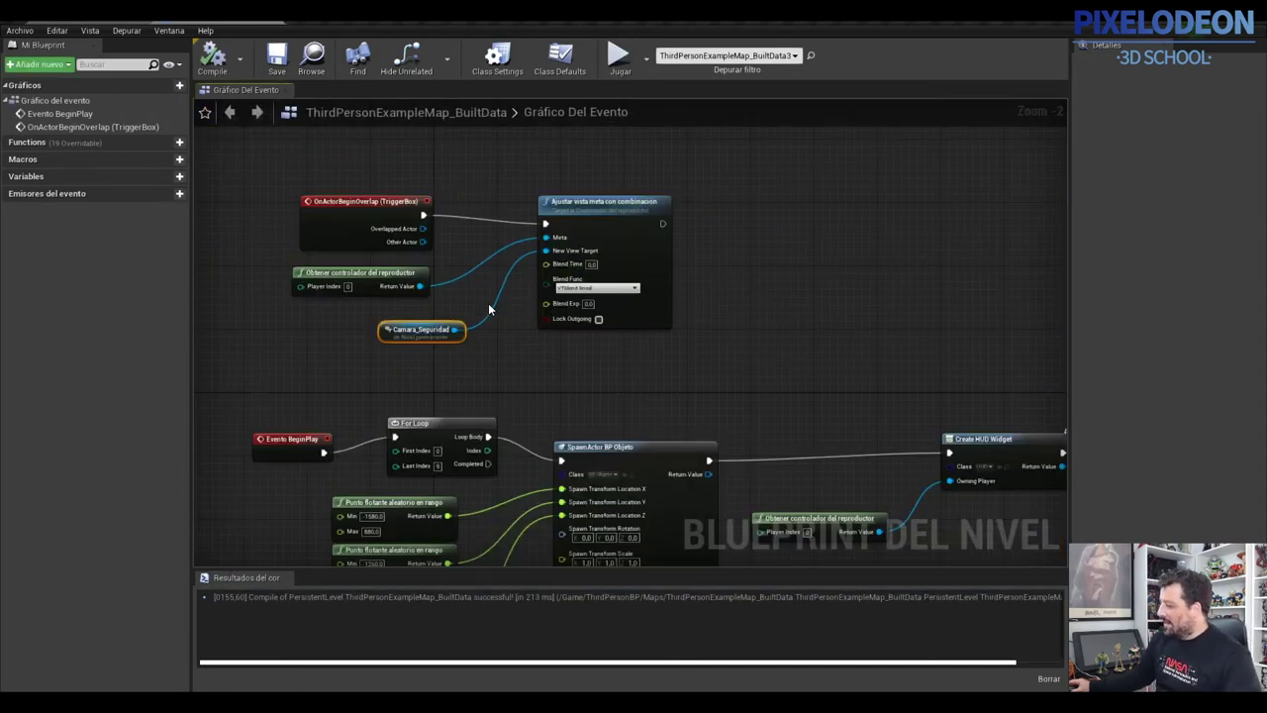
# - Select the TriggerBox over the upper stair landing and launch a Play-in-Editor test
pyautogui.scroll(-2, 489, 310)
pyautogui.scroll(1, 489, 310)
pyautogui.scroll(2, 490, 310)
pyautogui.scroll(-2, 490, 310)
pyautogui.scroll(-1, 489, 310)
pyautogui.scroll(1, 489, 310)
pyautogui.scroll(-1, 488, 310)
pyautogui.scroll(1, 488, 310)
pyautogui.scroll(-1, 488, 310)
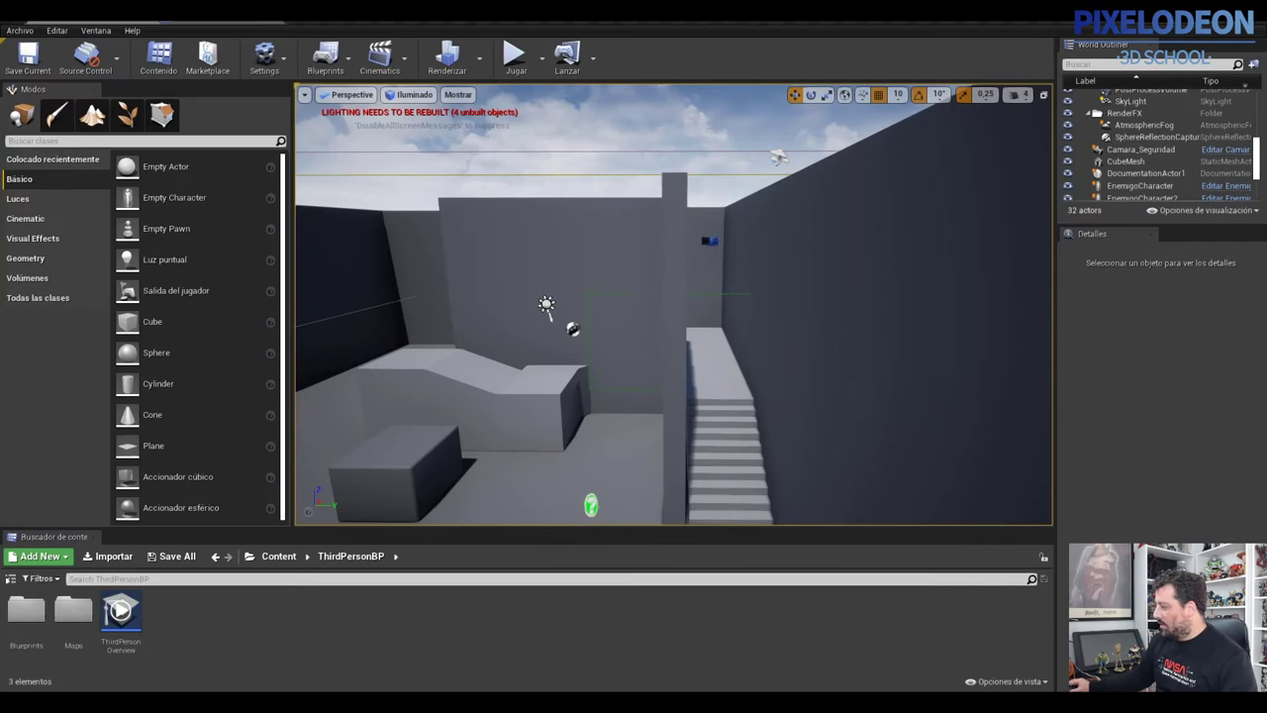
pyautogui.click(633, 296)
pyautogui.click(715, 292)
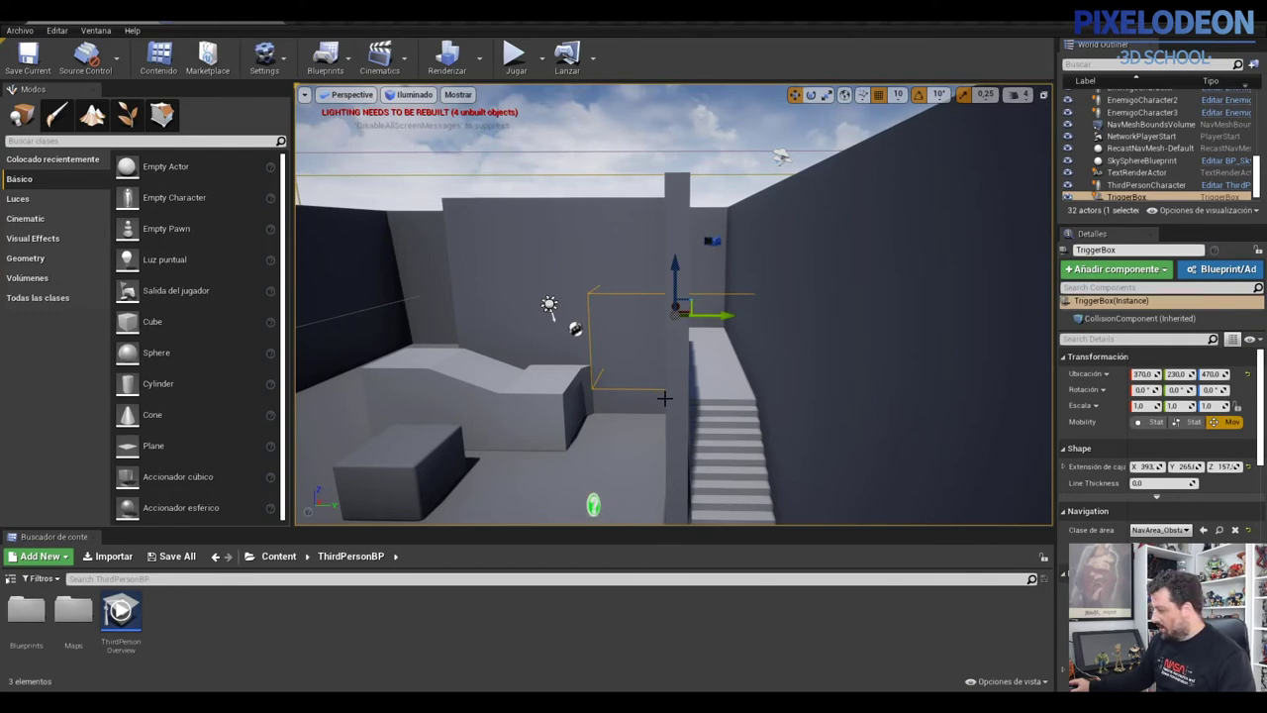
pyautogui.click(514, 56)
# - Run the character up the stairs and down the corridor through the trigger, then stop playing
pyautogui.press('w')
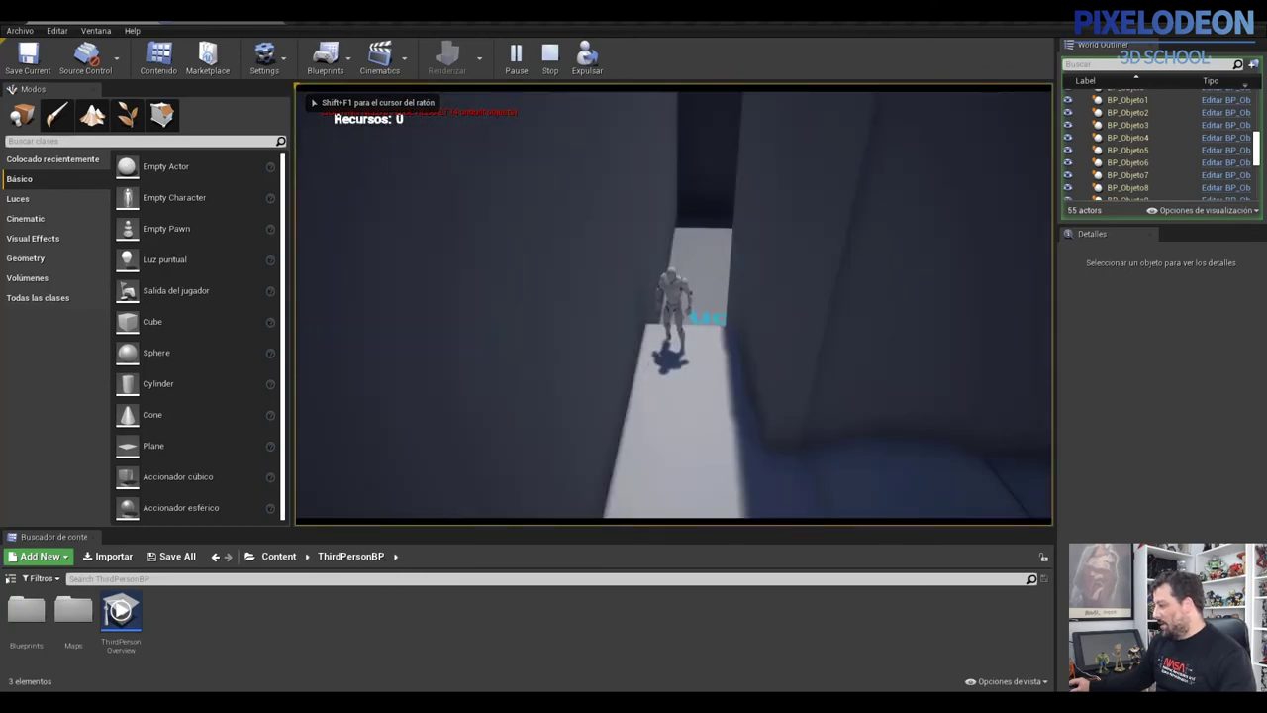
pyautogui.press('w')
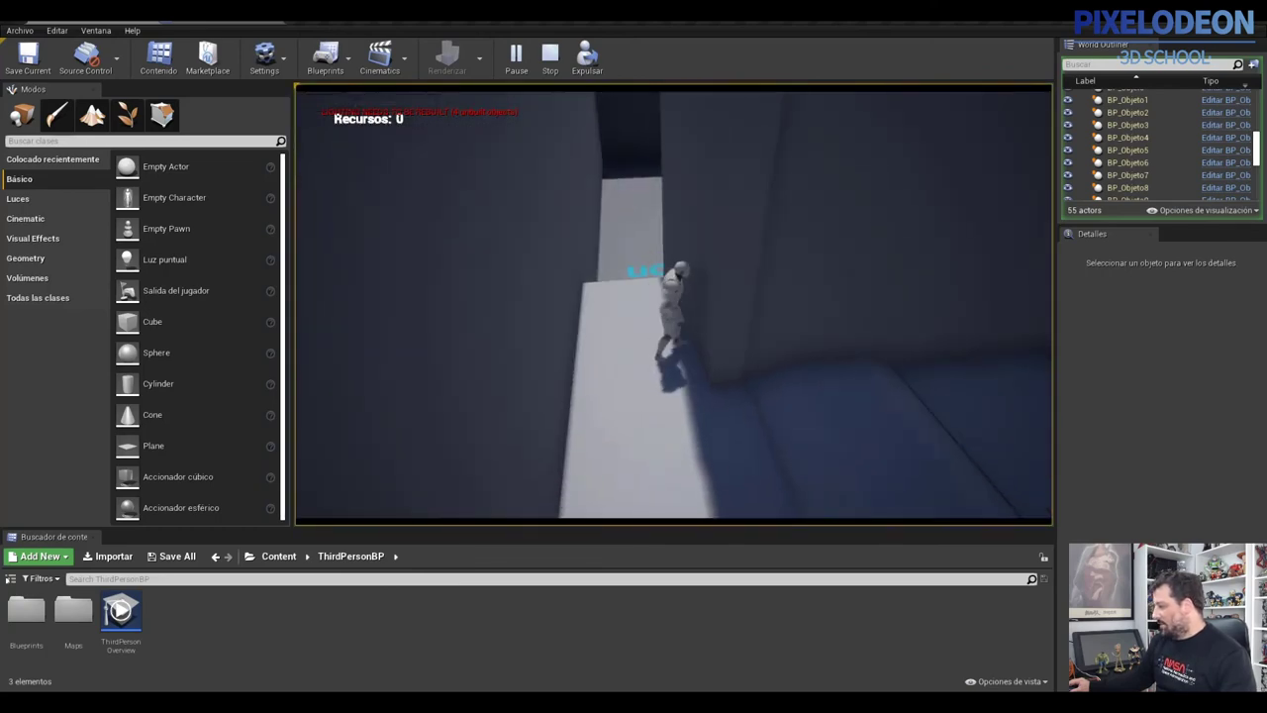
pyautogui.press('w')
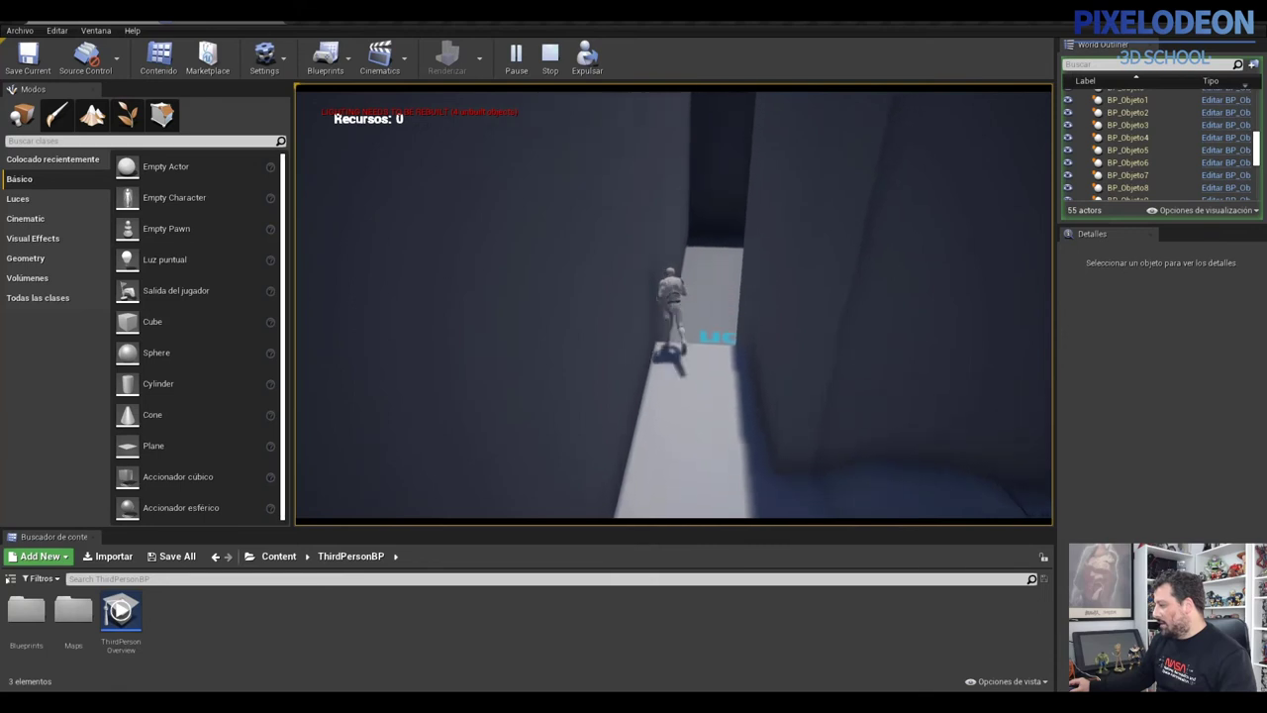
pyautogui.press('w')
pyautogui.press('w')
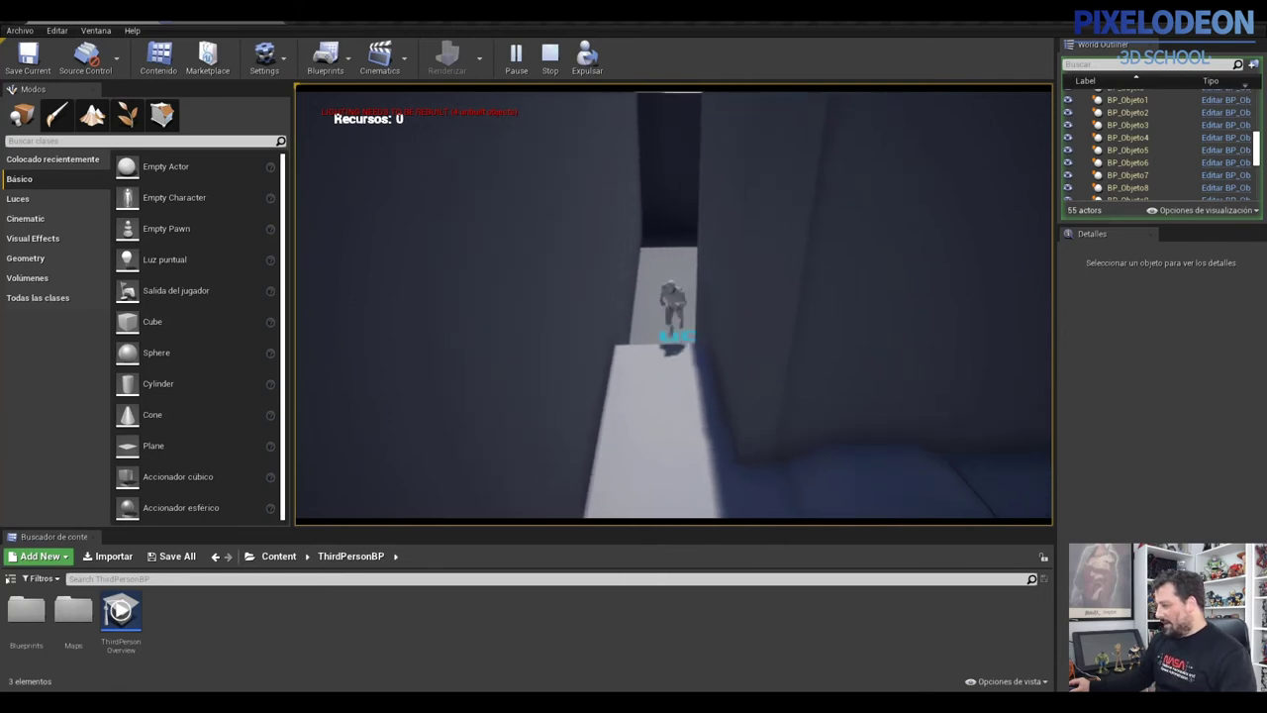
pyautogui.press('w')
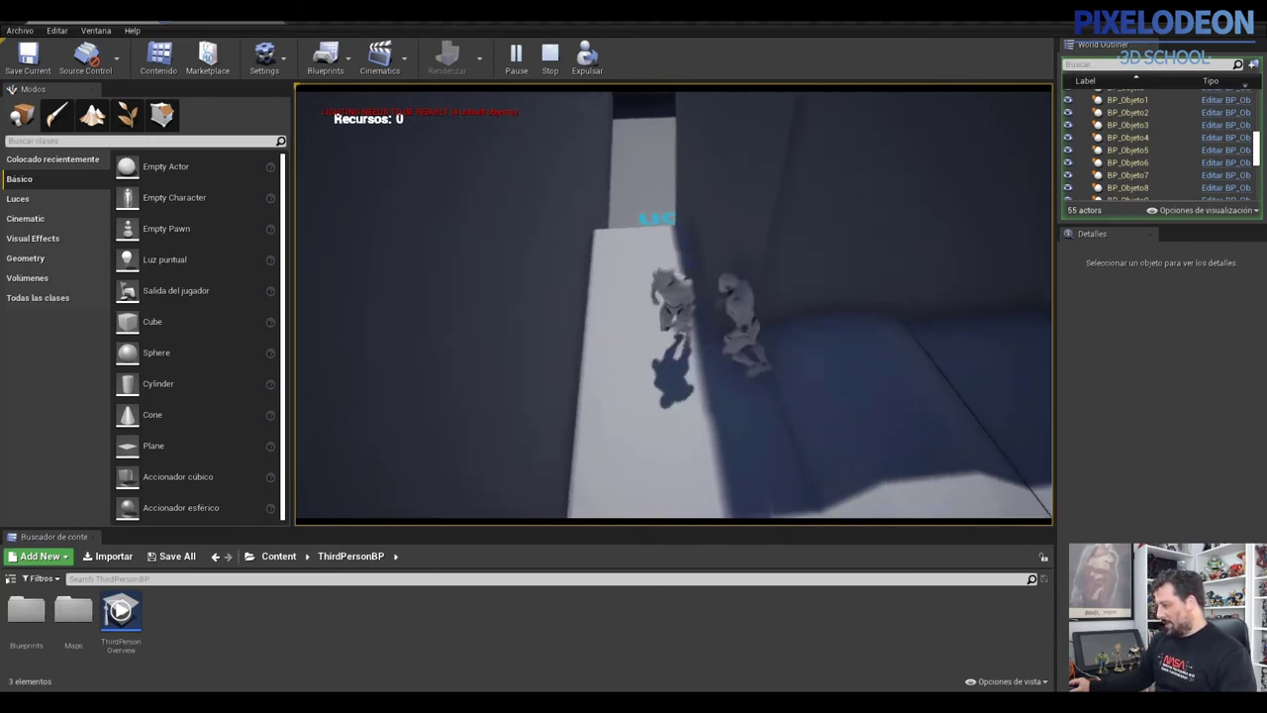
pyautogui.press('w')
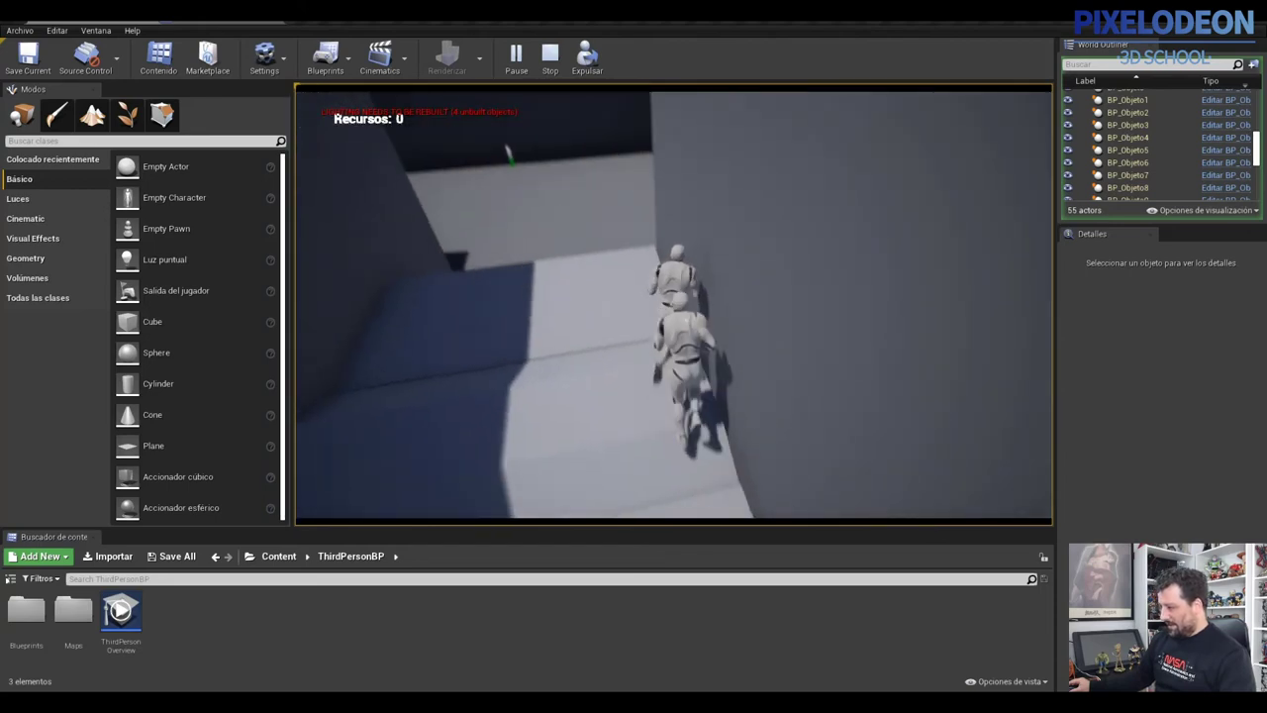
pyautogui.press('w')
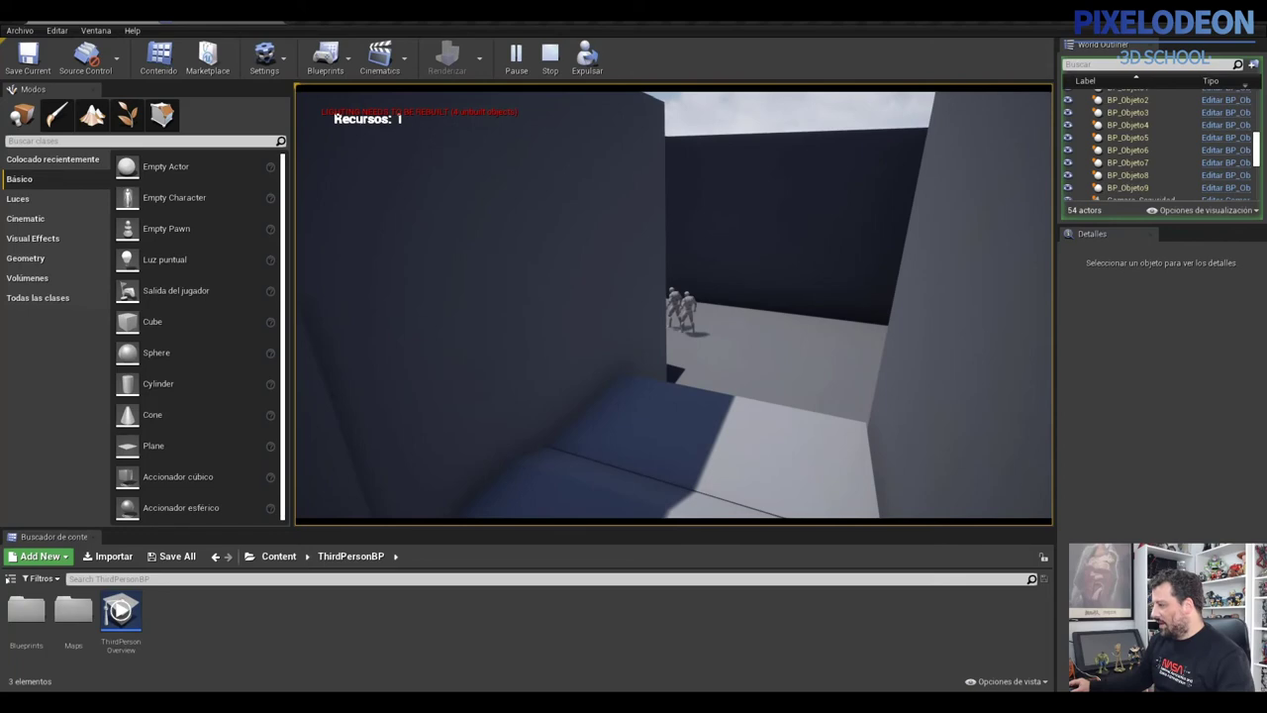
pyautogui.press('Escape')
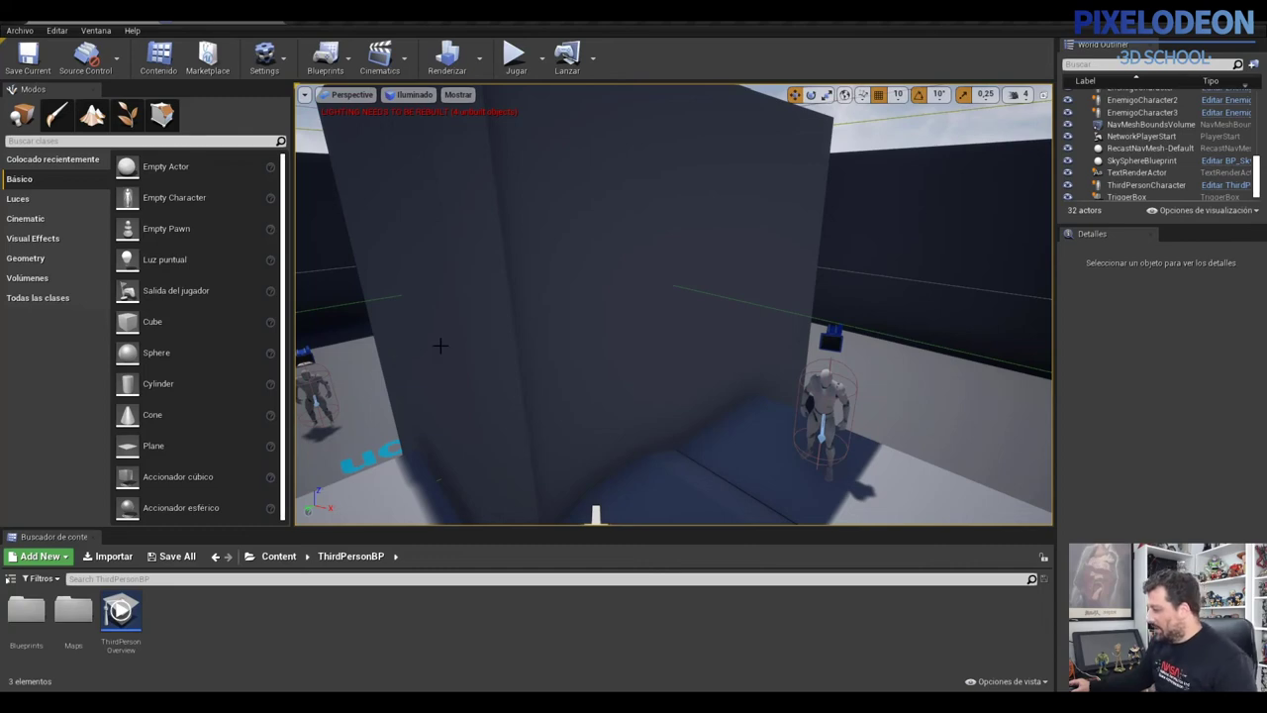
# - Focus on the TriggerBox and switch the viewport to a Top wireframe view
pyautogui.click(706, 398)
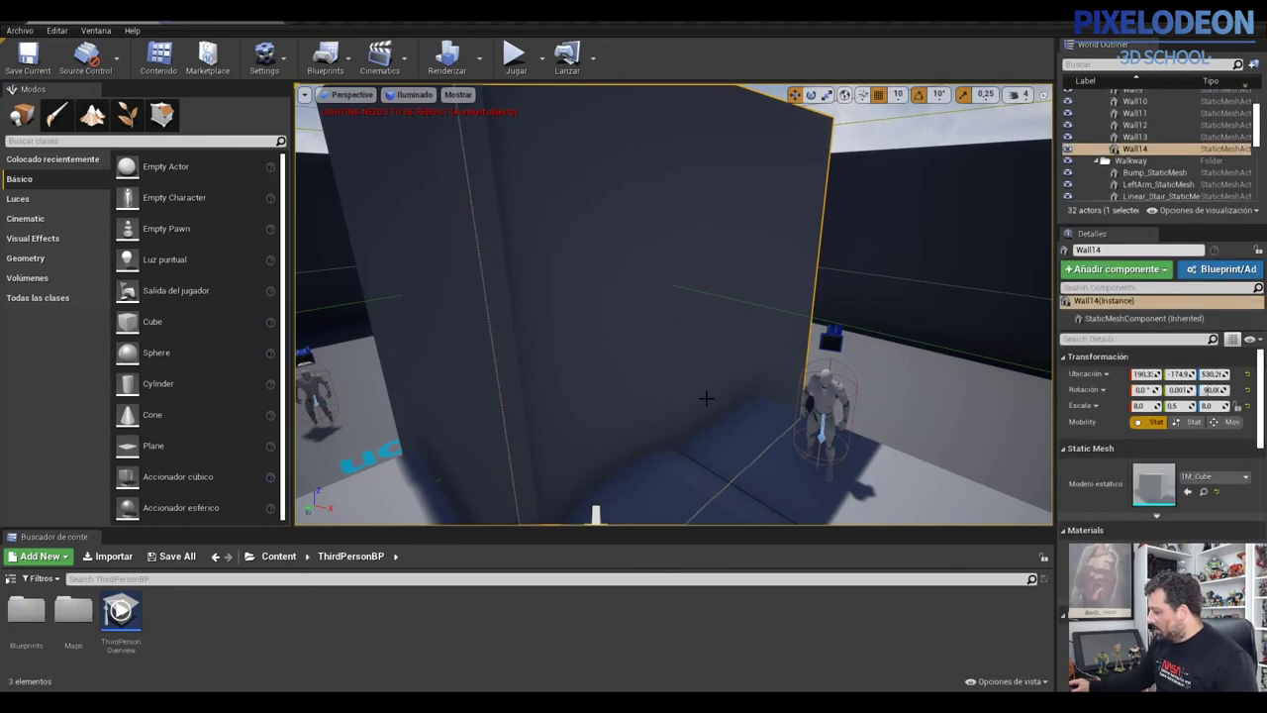
pyautogui.click(595, 514)
pyautogui.press('f')
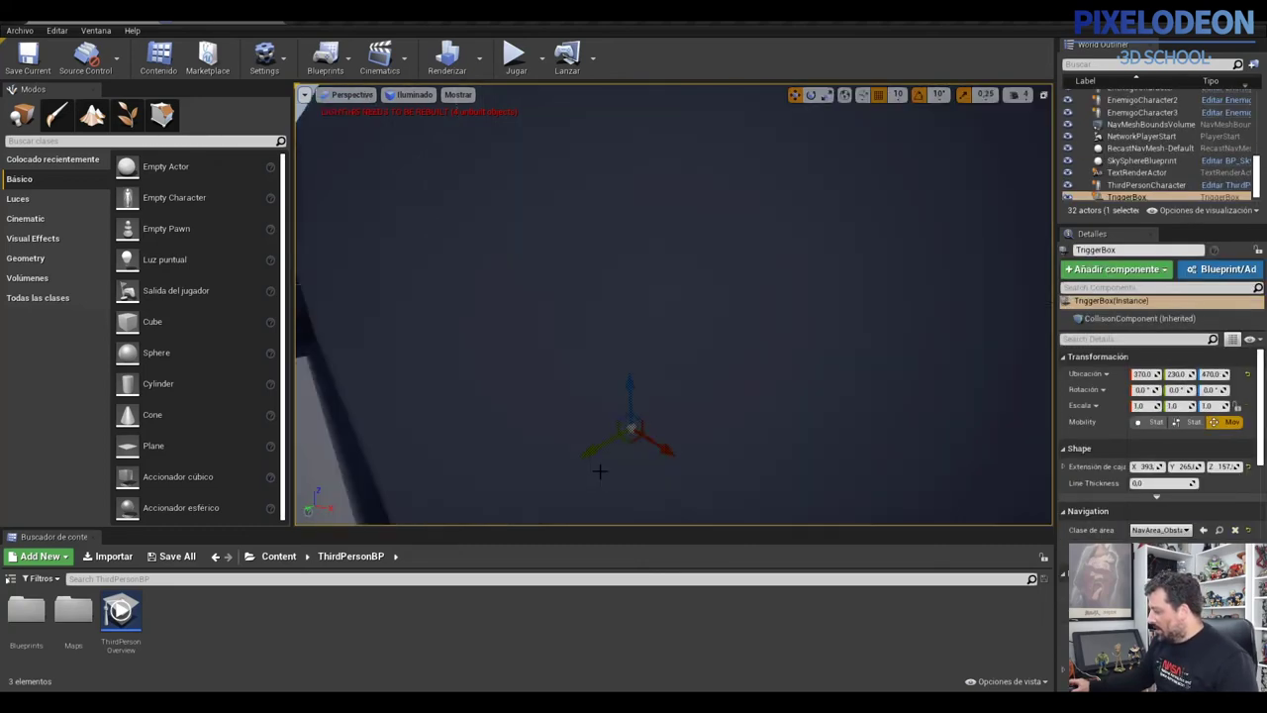
pyautogui.scroll(-3, 615, 426)
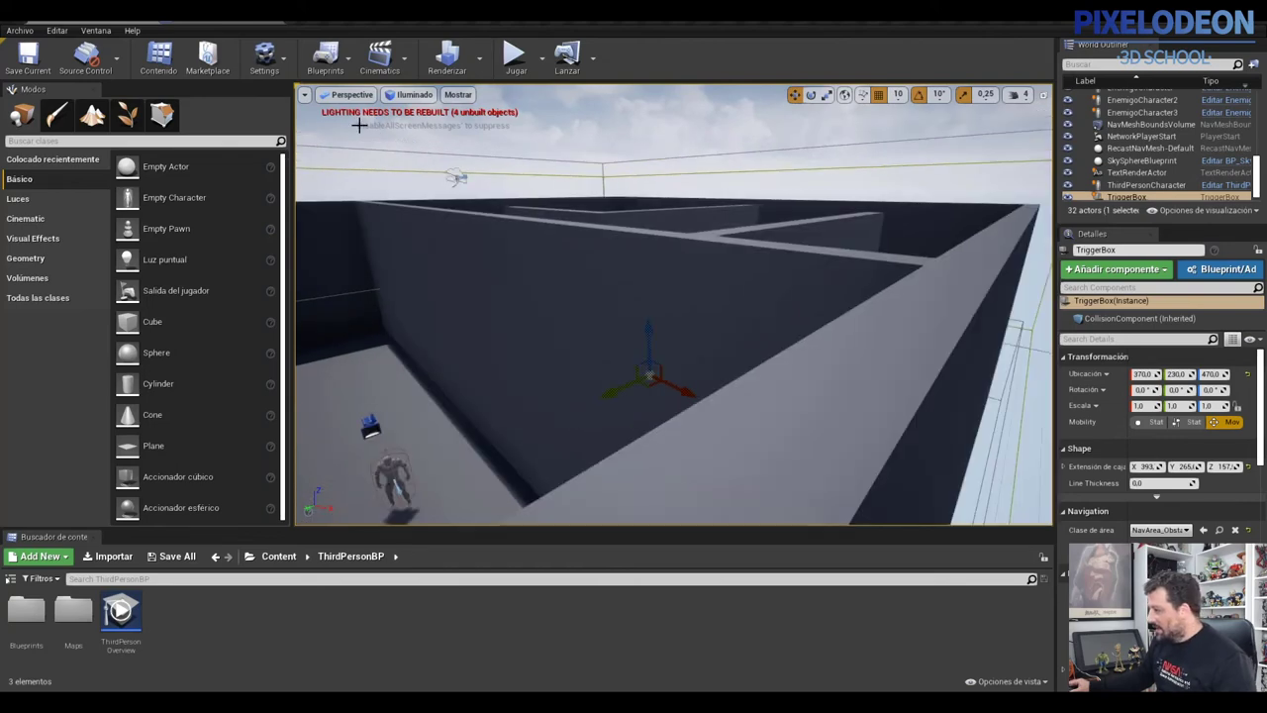
pyautogui.click(346, 94)
pyautogui.click(337, 121)
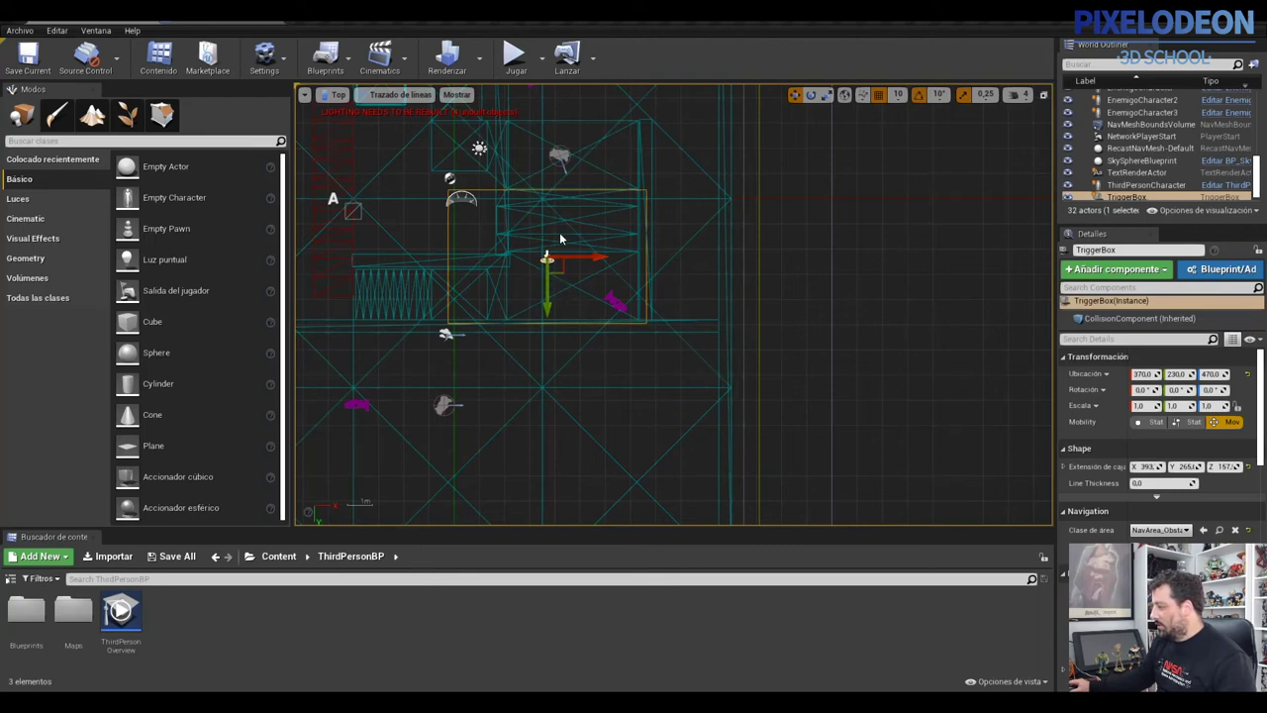
pyautogui.moveTo(560, 238); pyautogui.dragTo(631, 445, button='right')
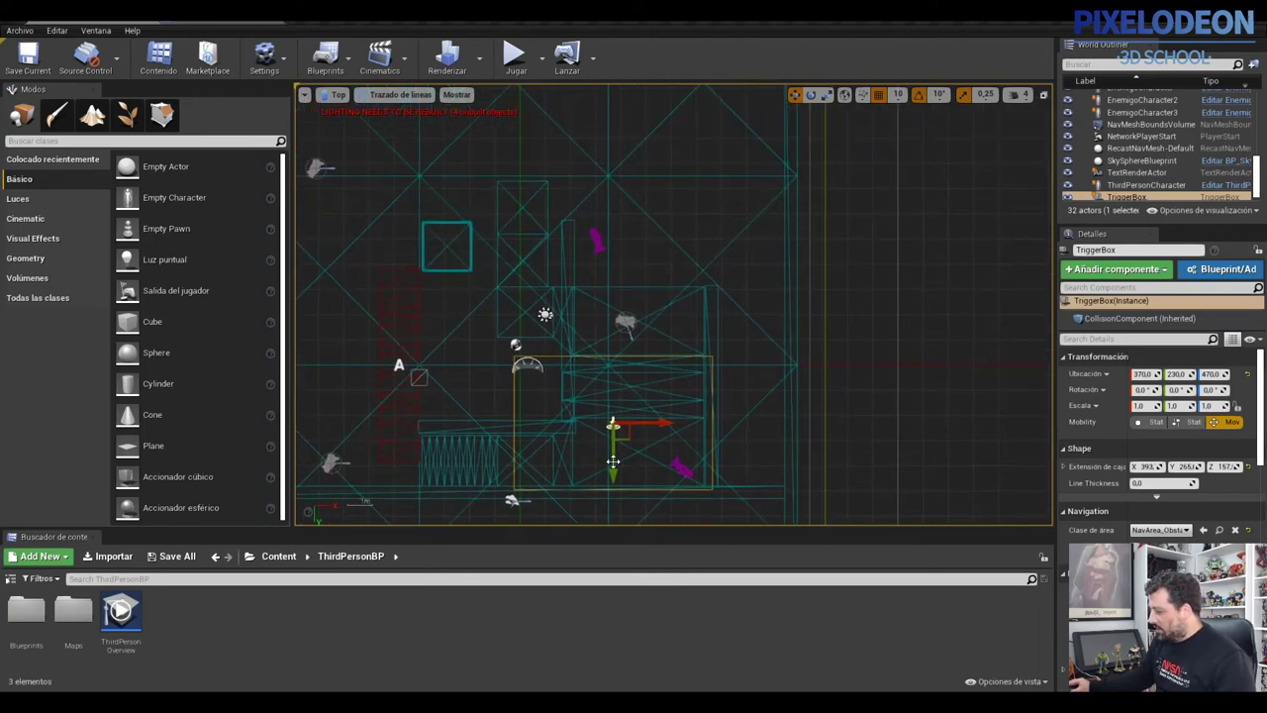
# - Duplicate the trigger box and place the copy at X 480, Y -310 with X extent 251
pyautogui.keyDown('alt'); pyautogui.moveTo(612, 462); pyautogui.dragTo(613, 423); pyautogui.keyUp('alt')
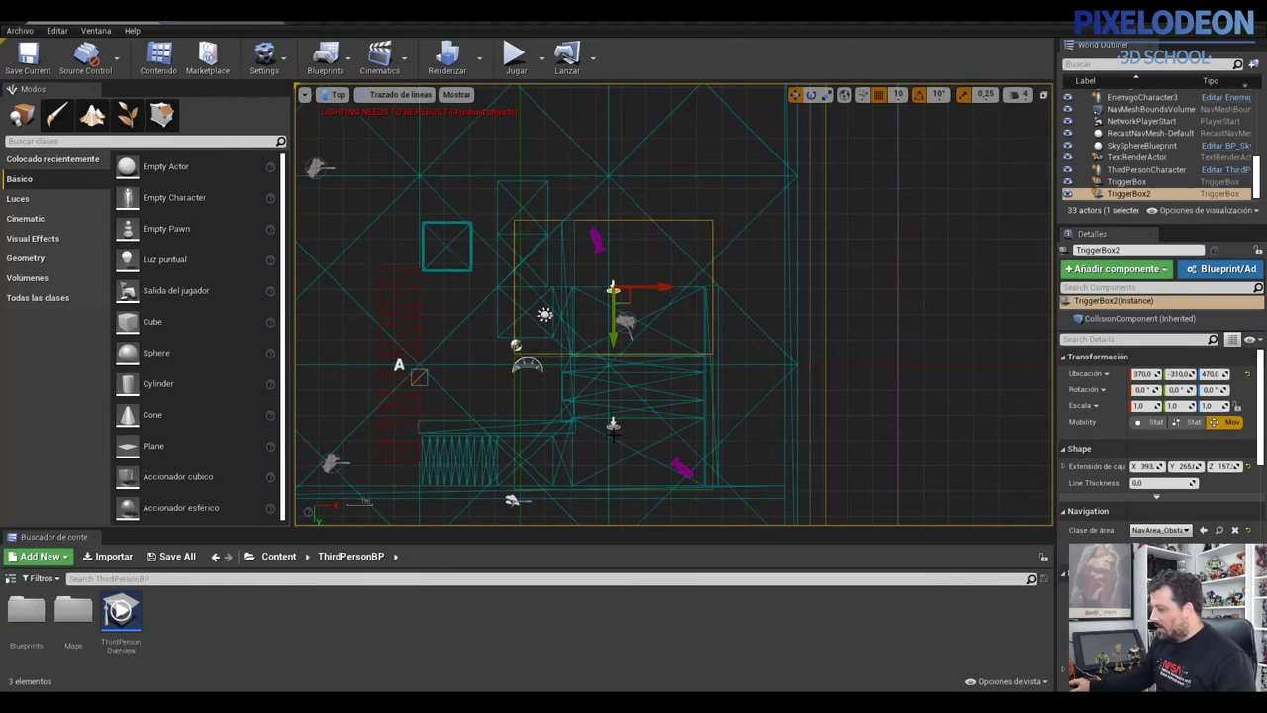
pyautogui.moveTo(654, 285); pyautogui.dragTo(669, 253)
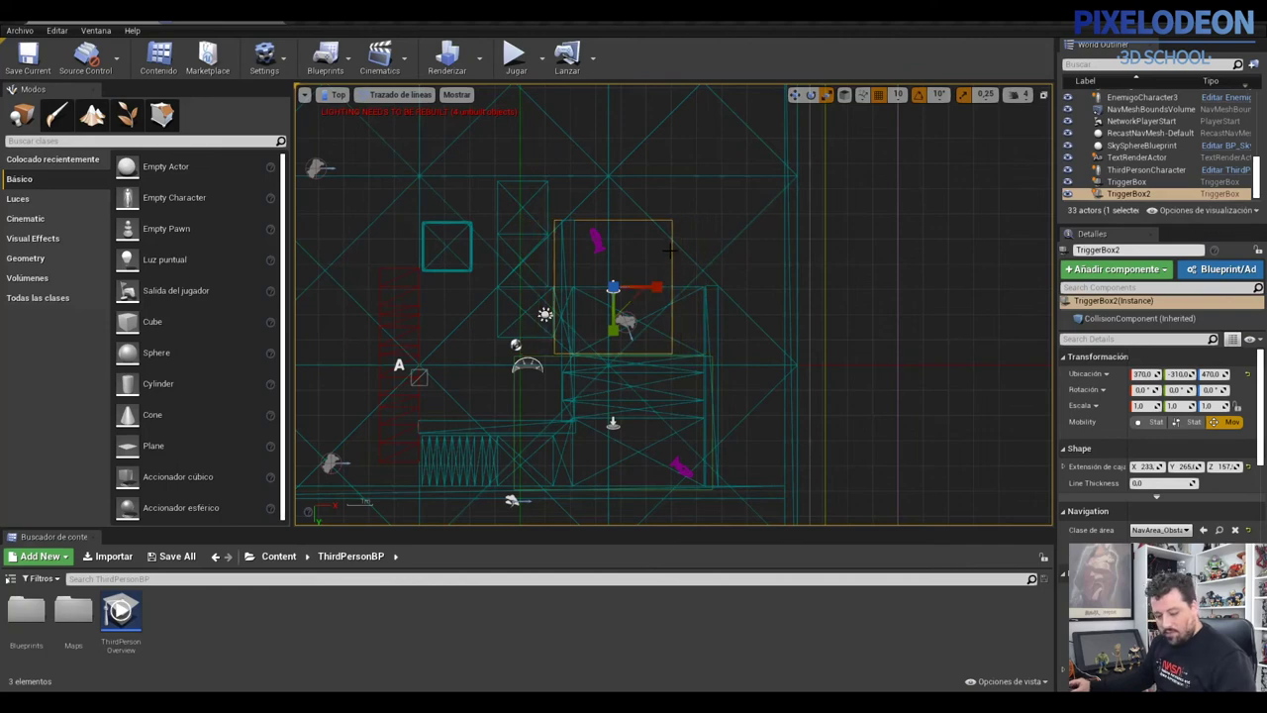
pyautogui.press('w')
pyautogui.moveTo(625, 302); pyautogui.dragTo(654, 303)
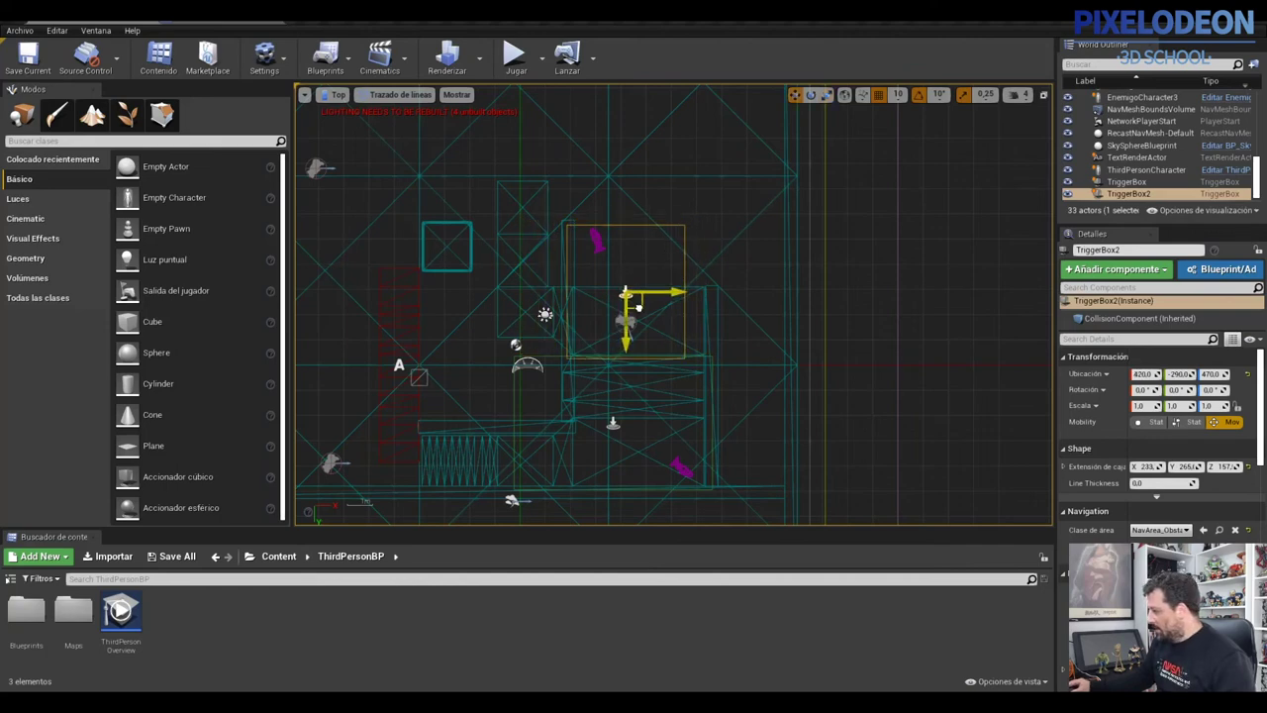
pyautogui.moveTo(653, 303); pyautogui.dragTo(654, 299)
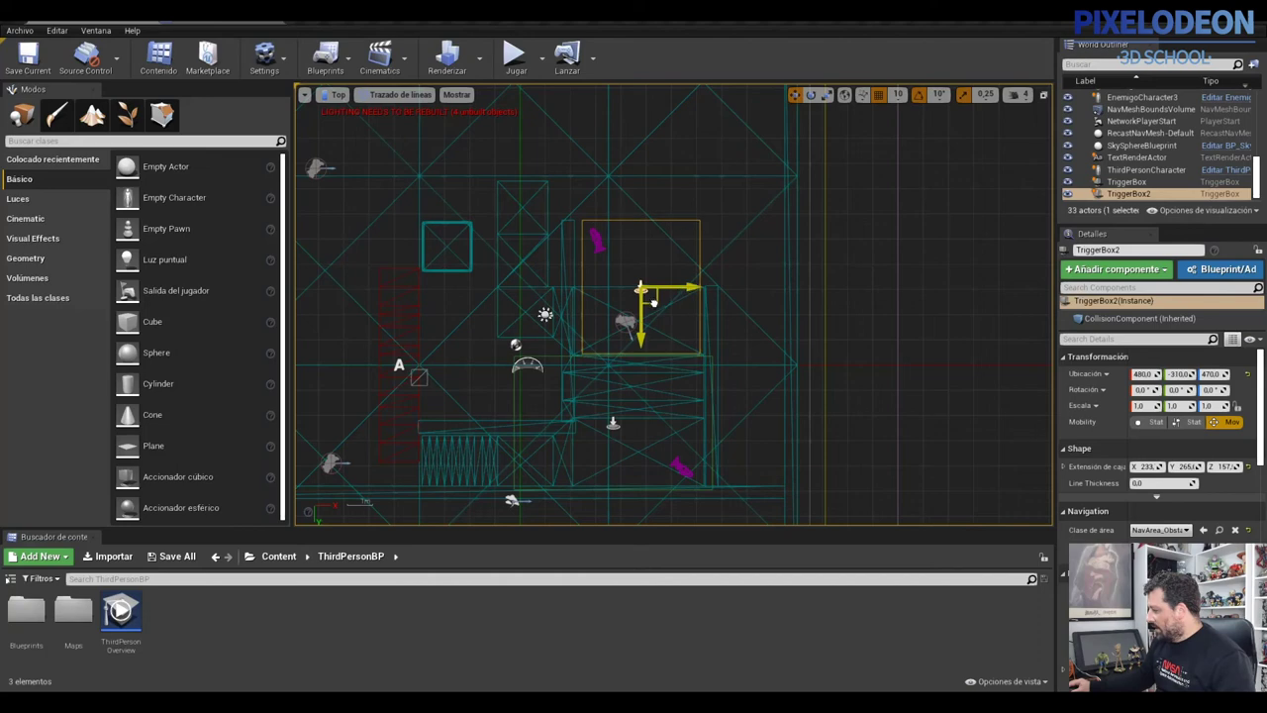
pyautogui.press('r')
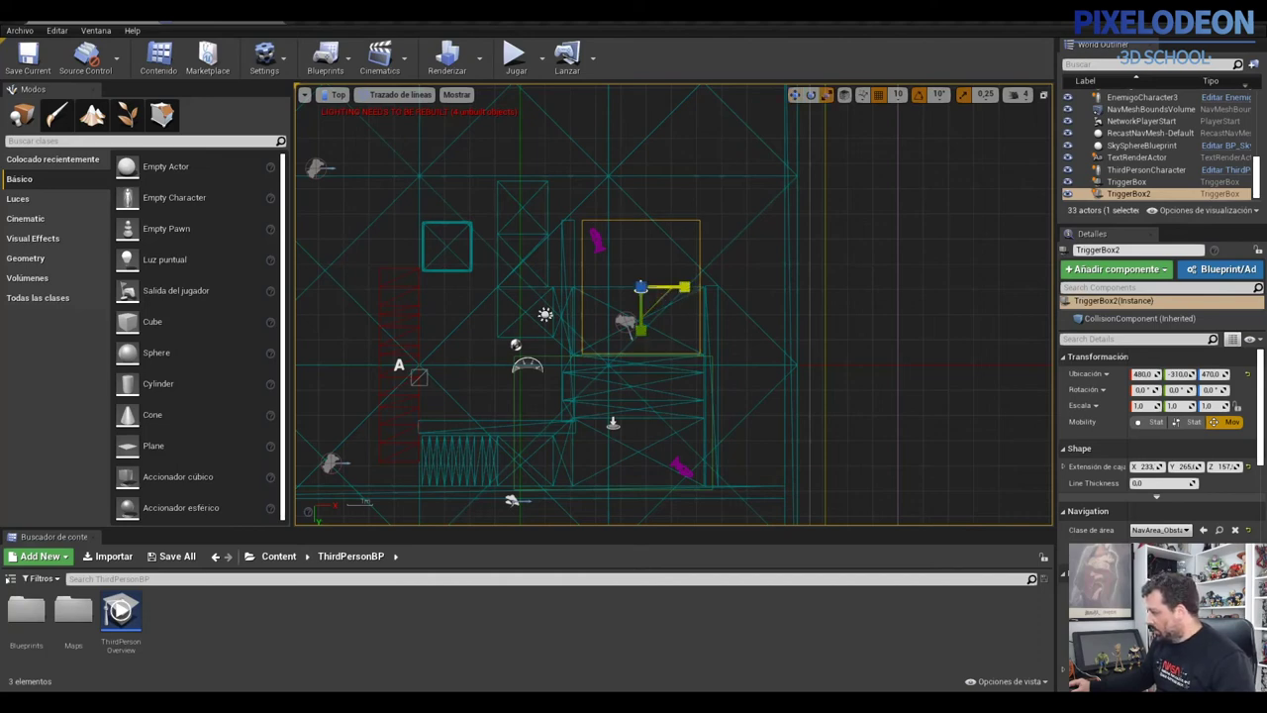
pyautogui.moveTo(683, 287); pyautogui.dragTo(694, 287)
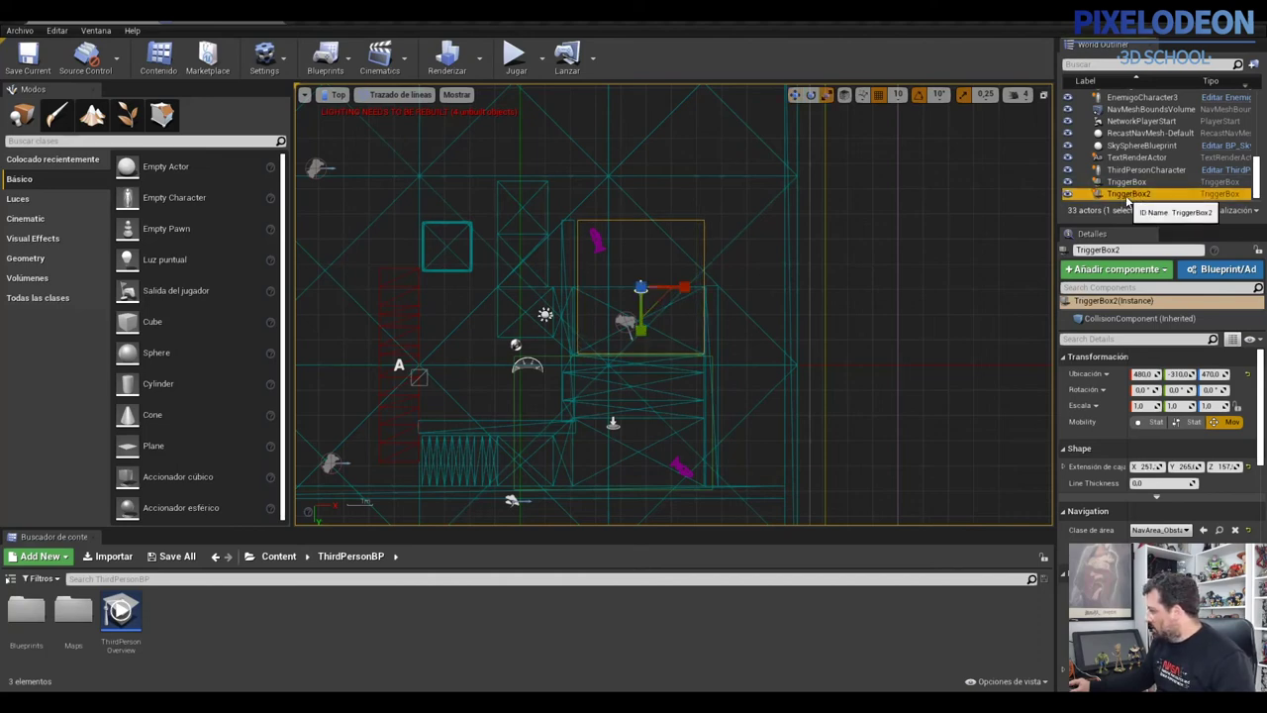
# - Rename TriggerBox2 to TriggerBoxthirdPerson in the World Outliner
pyautogui.click(1151, 195)
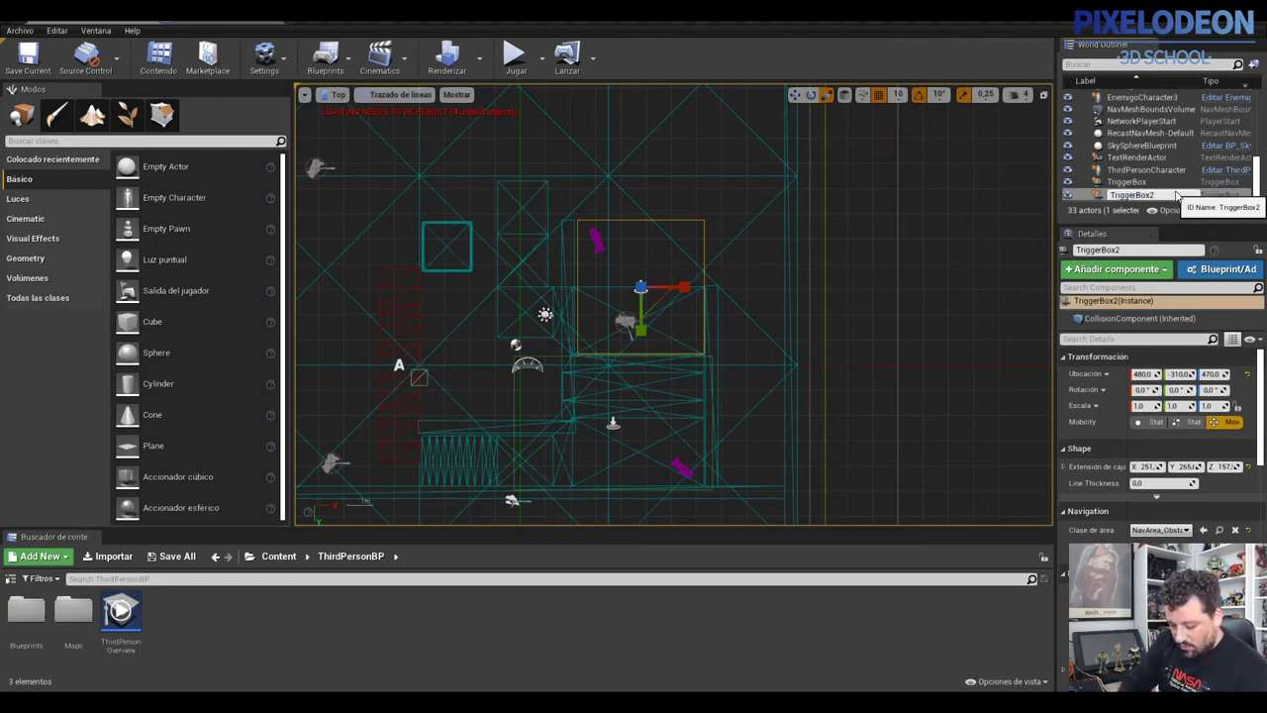
pyautogui.write('3per')
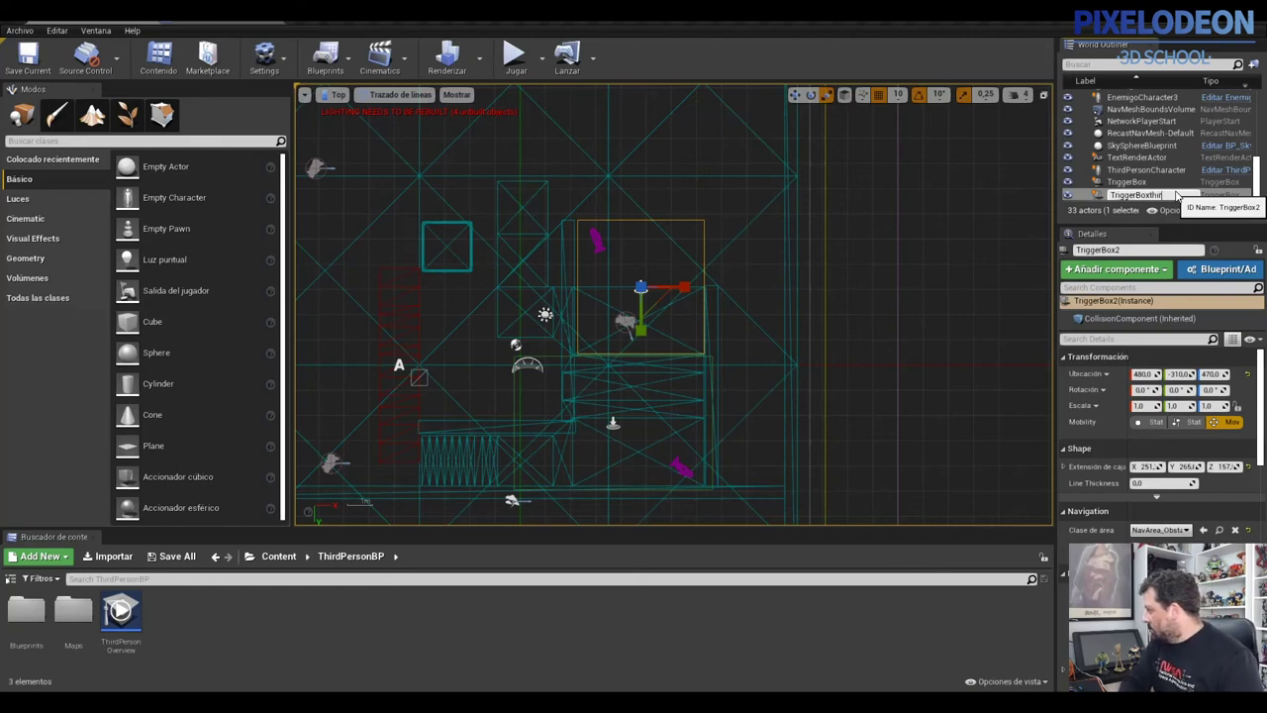
pyautogui.press('Return')
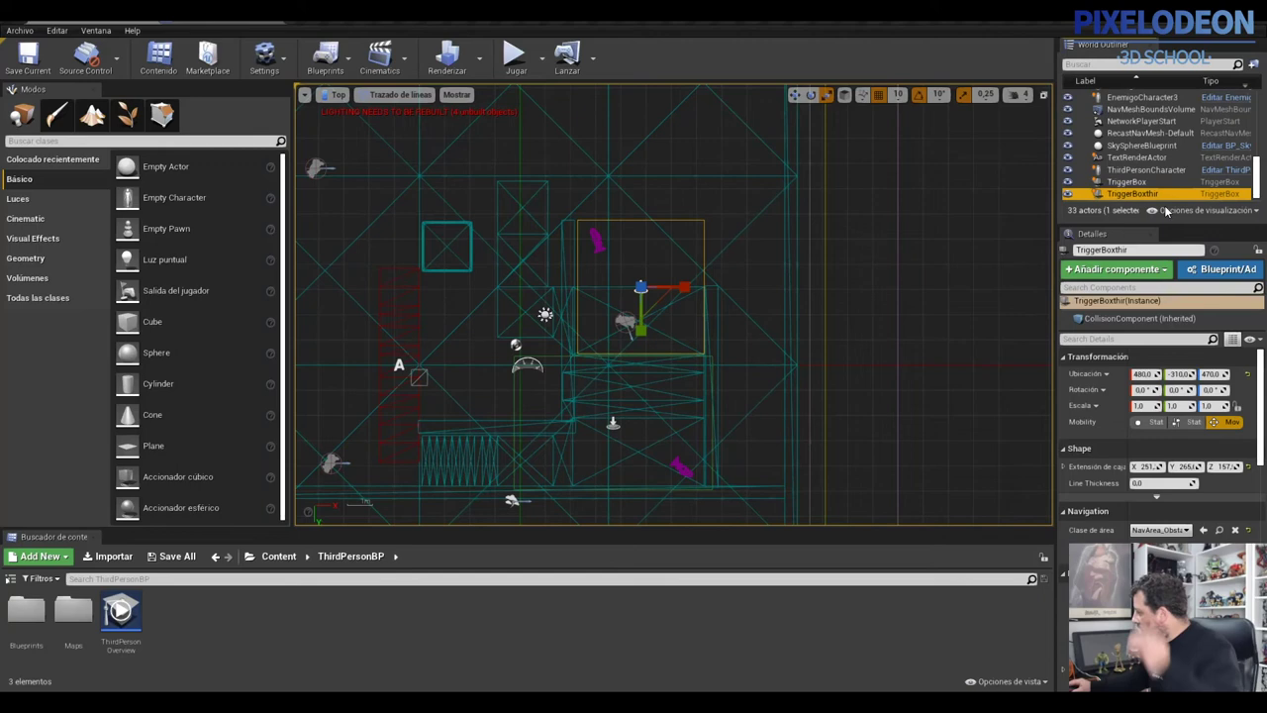
pyautogui.click(1156, 195)
pyautogui.click(1168, 195)
pyautogui.write('d')
pyautogui.press('Return')
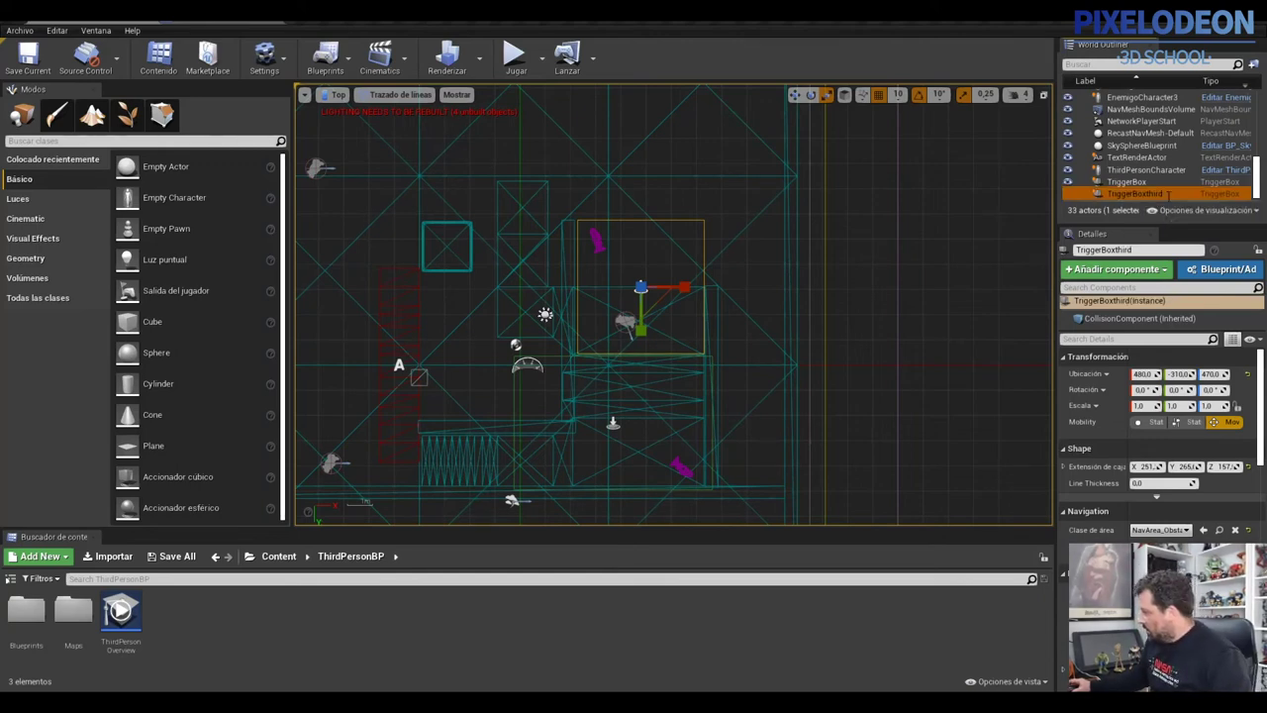
pyautogui.click(1159, 195)
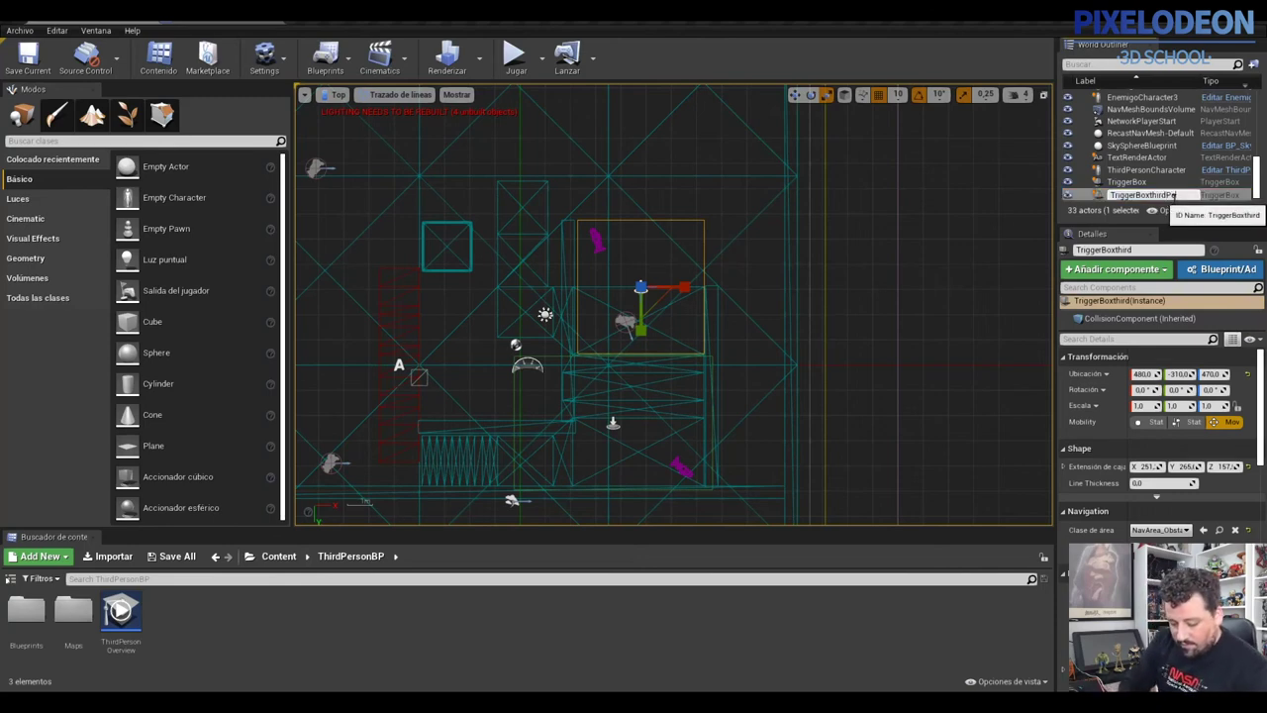
pyautogui.press('Return')
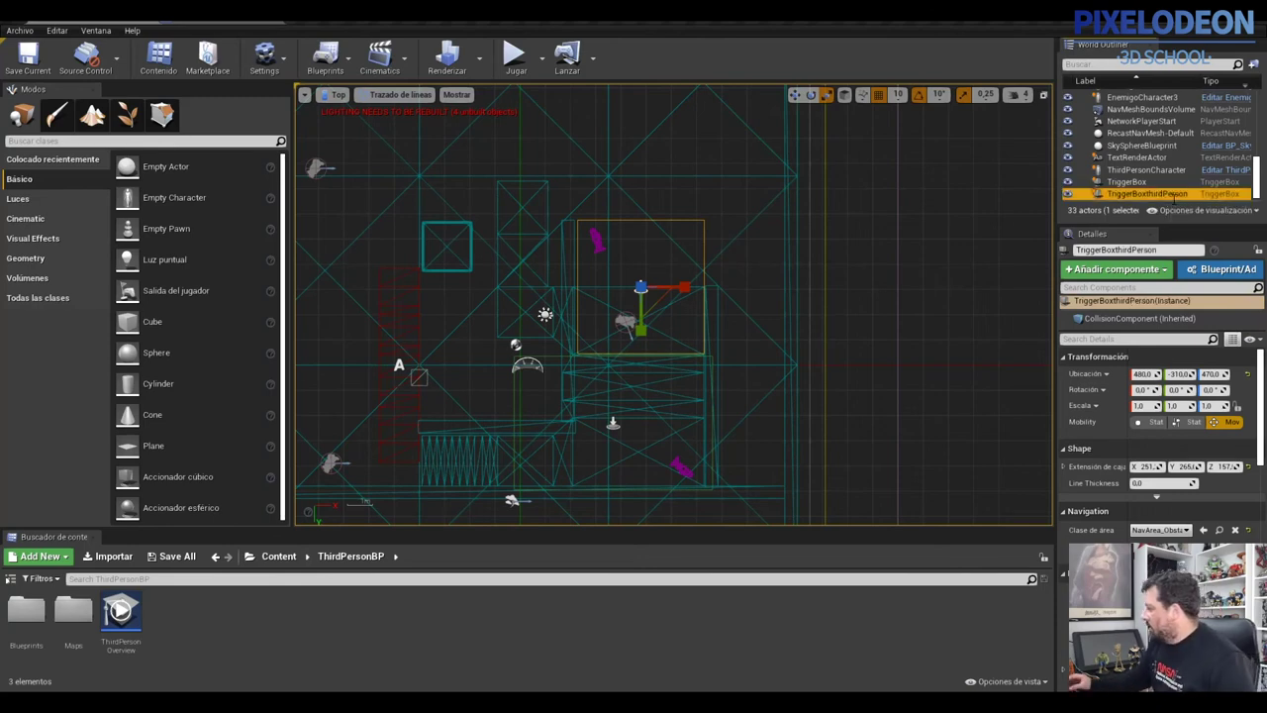
# - Rename the original TriggerBox to TriggerBoxCam_Seguridad
pyautogui.click(1138, 184)
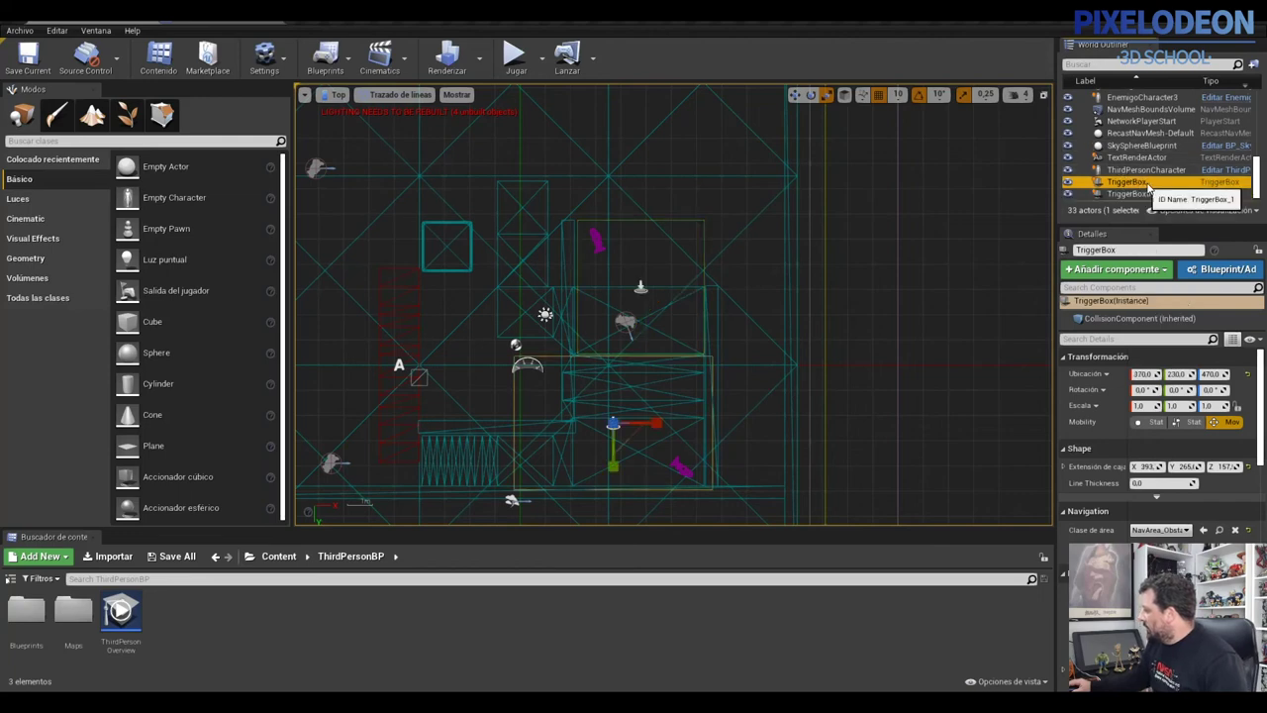
pyautogui.click(1155, 184)
pyautogui.click(1155, 184)
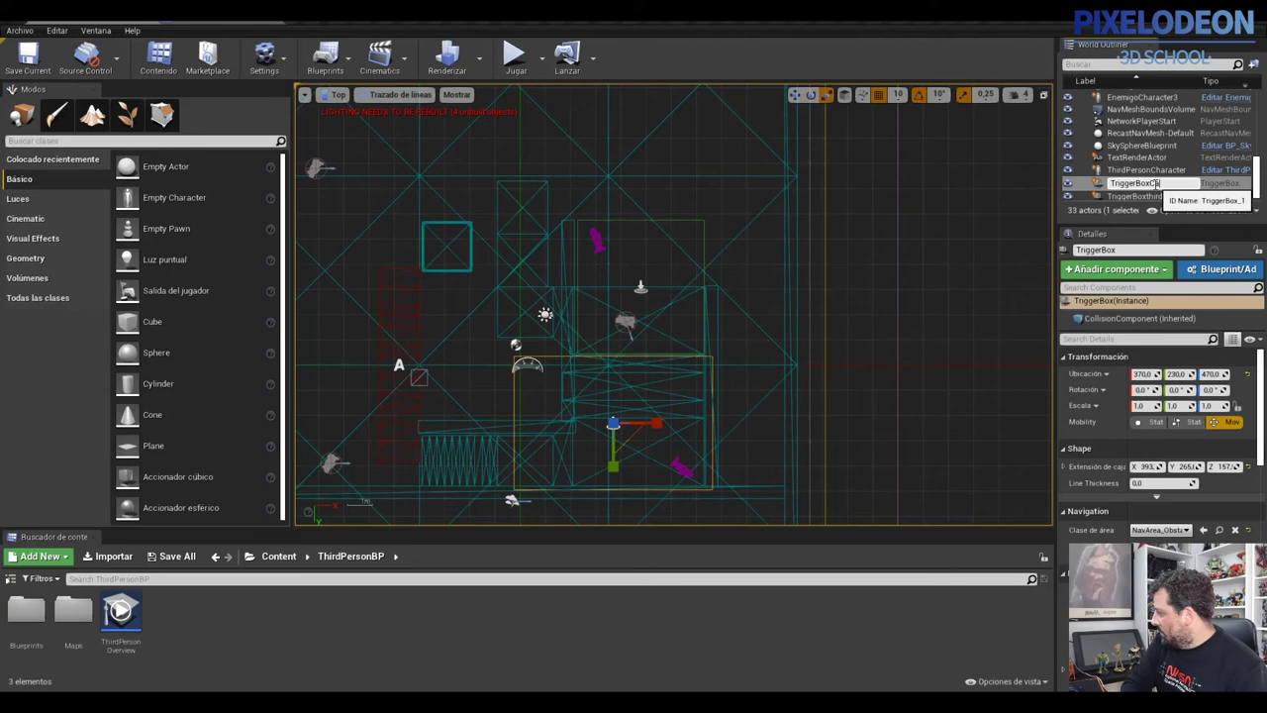
pyautogui.write('am_Seguridad')
pyautogui.press('Return')
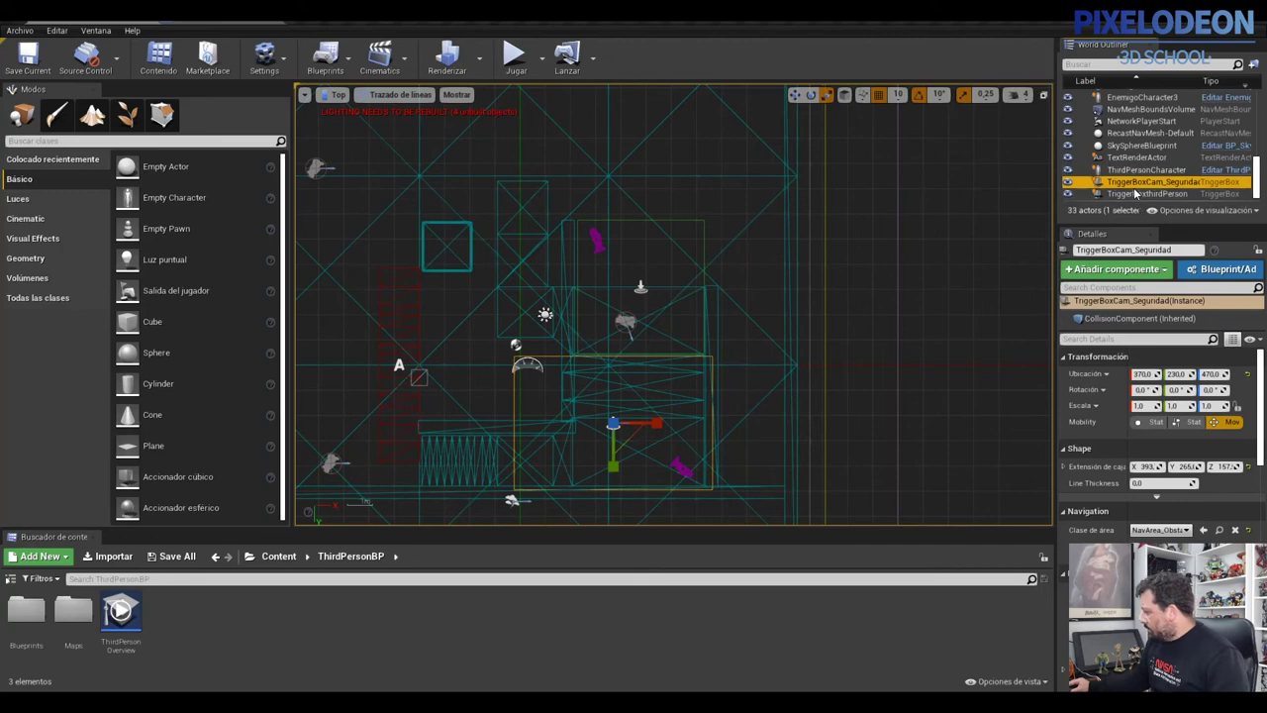
pyautogui.click(699, 221)
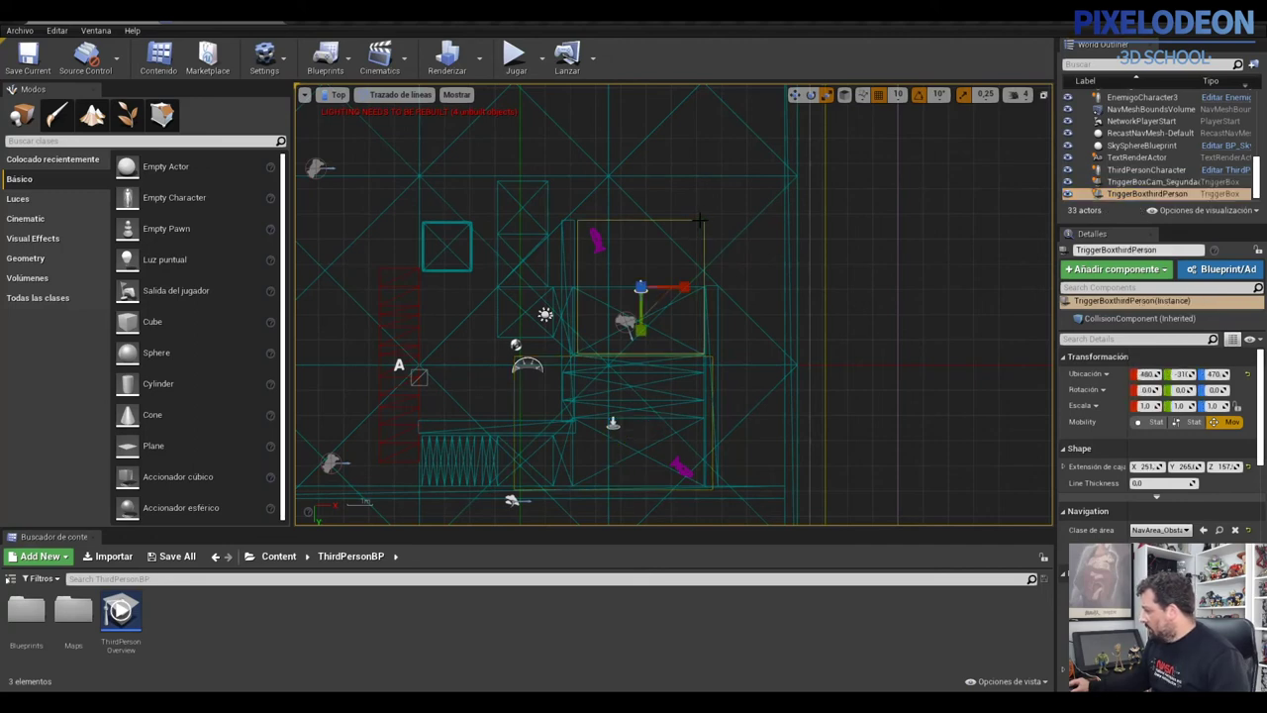
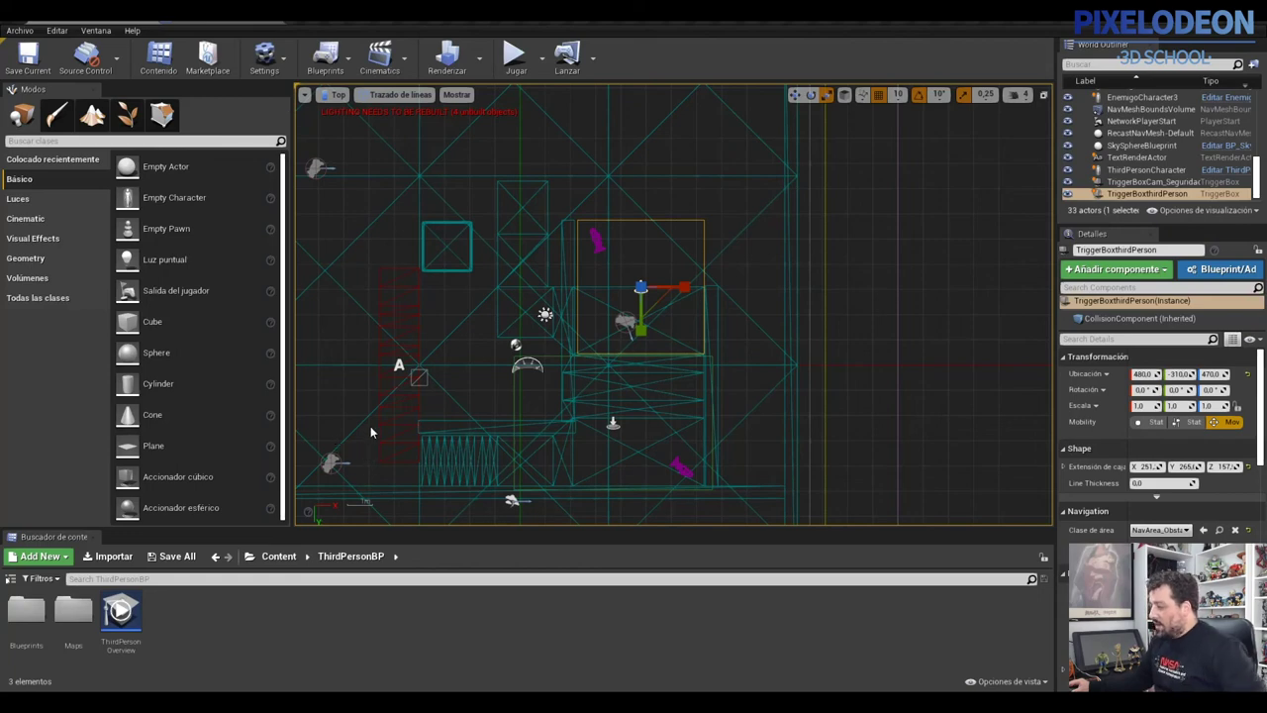
# - Save, then copy the 'Ajustar vista meta con combinación' and player-controller nodes and paste them above the chain
pyautogui.hotkey('ctrl', 's')
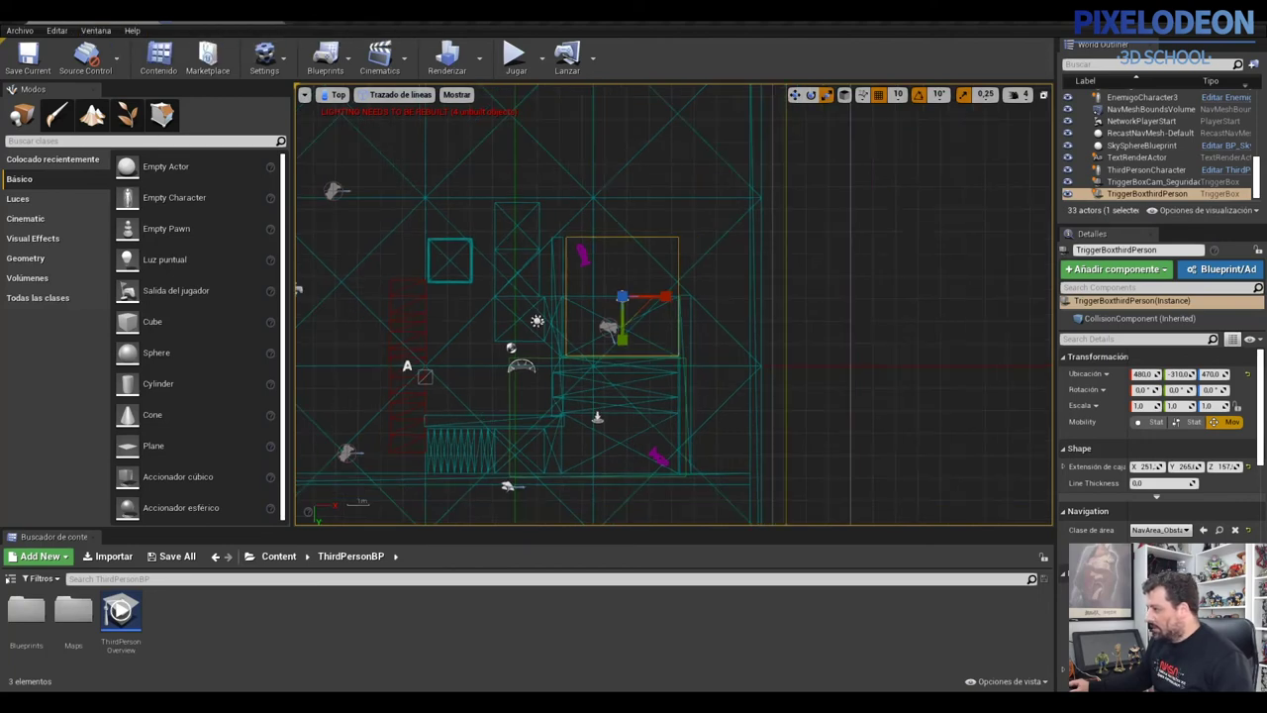
pyautogui.click(297, 29)
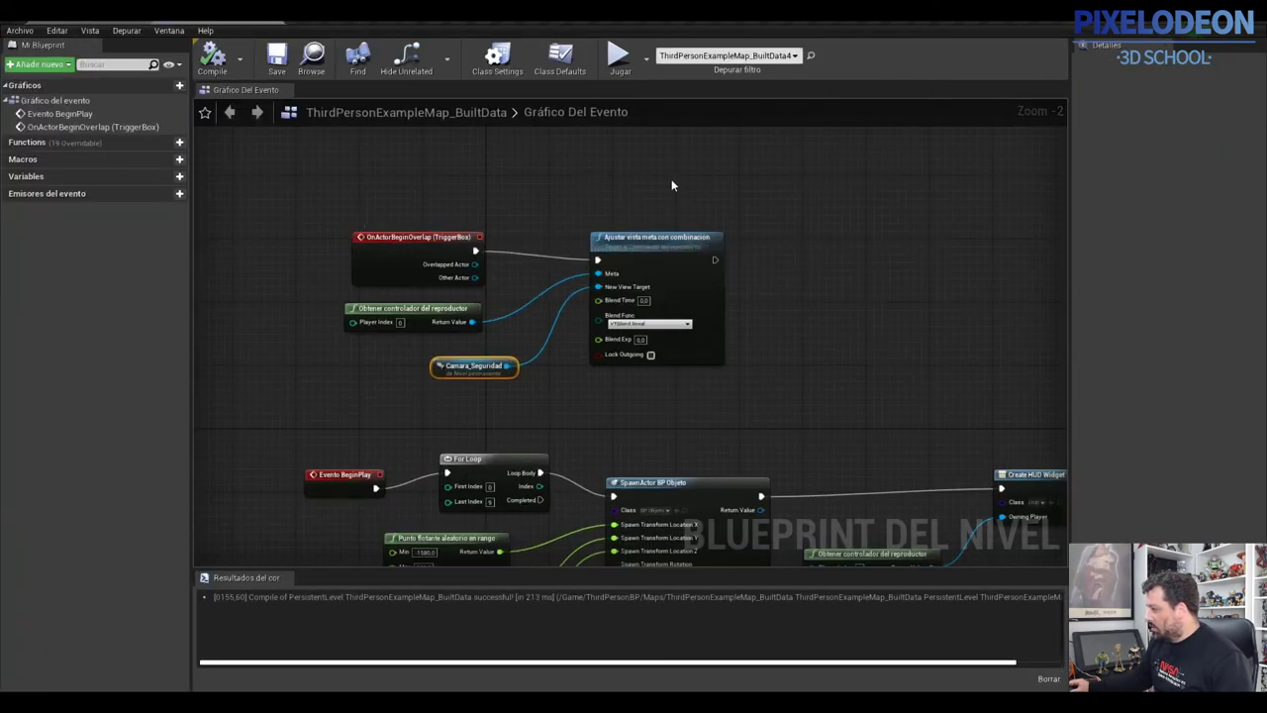
pyautogui.click(683, 238)
pyautogui.keyDown('shift'); pyautogui.click(416, 308); pyautogui.keyUp('shift')
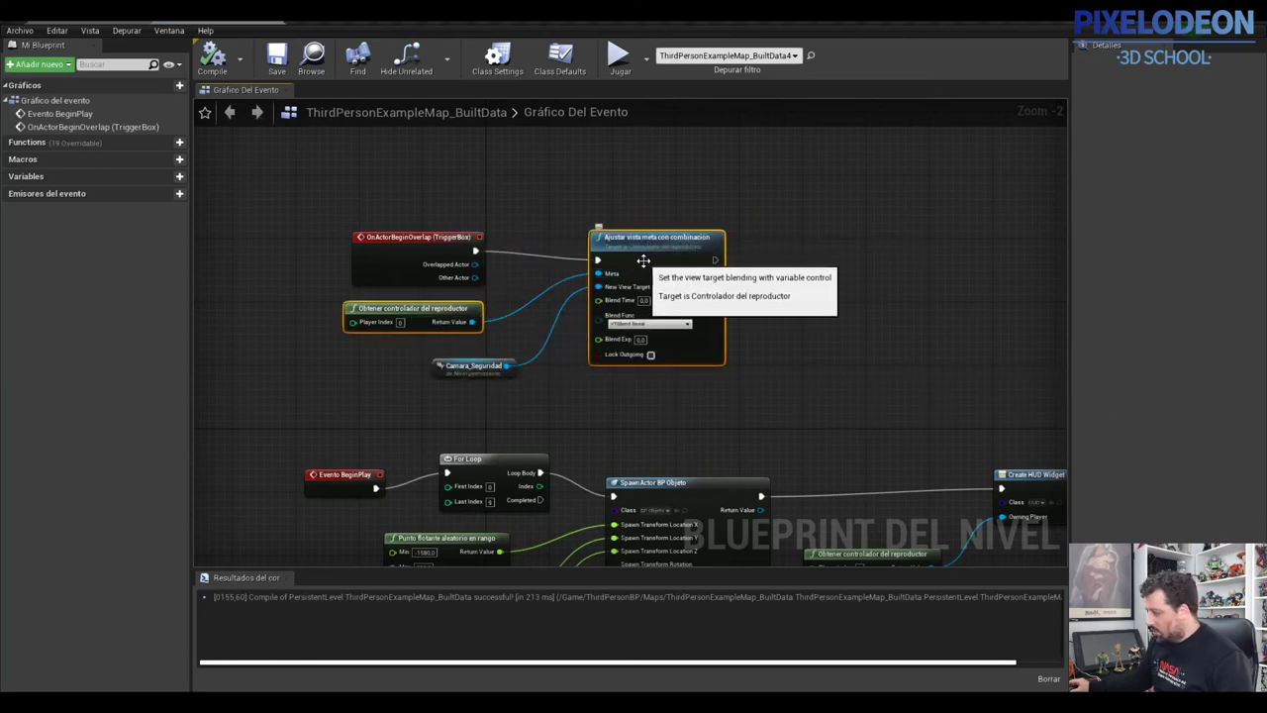
pyautogui.hotkey('ctrl', 'c')
pyautogui.hotkey('ctrl', 'v')
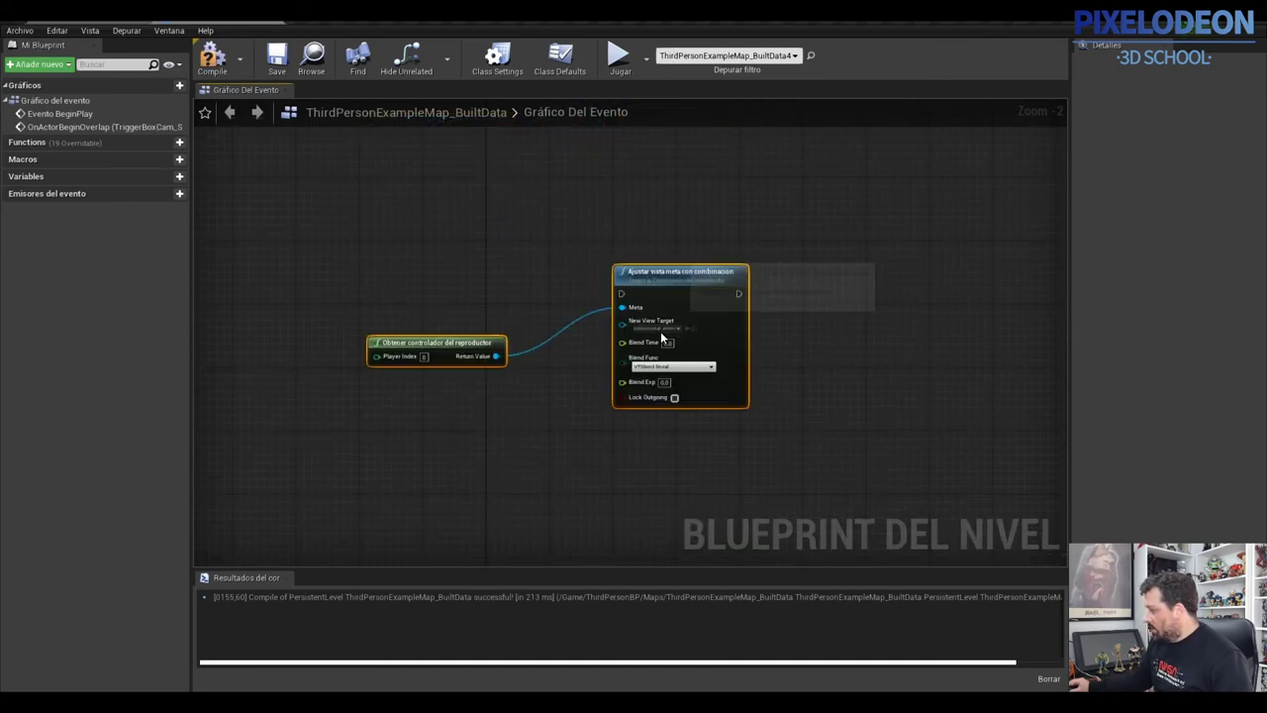
pyautogui.moveTo(661, 330)
pyautogui.mouseDown()
pyautogui.moveTo(650, 134)
pyautogui.moveTo(667, 136)
pyautogui.mouseUp()
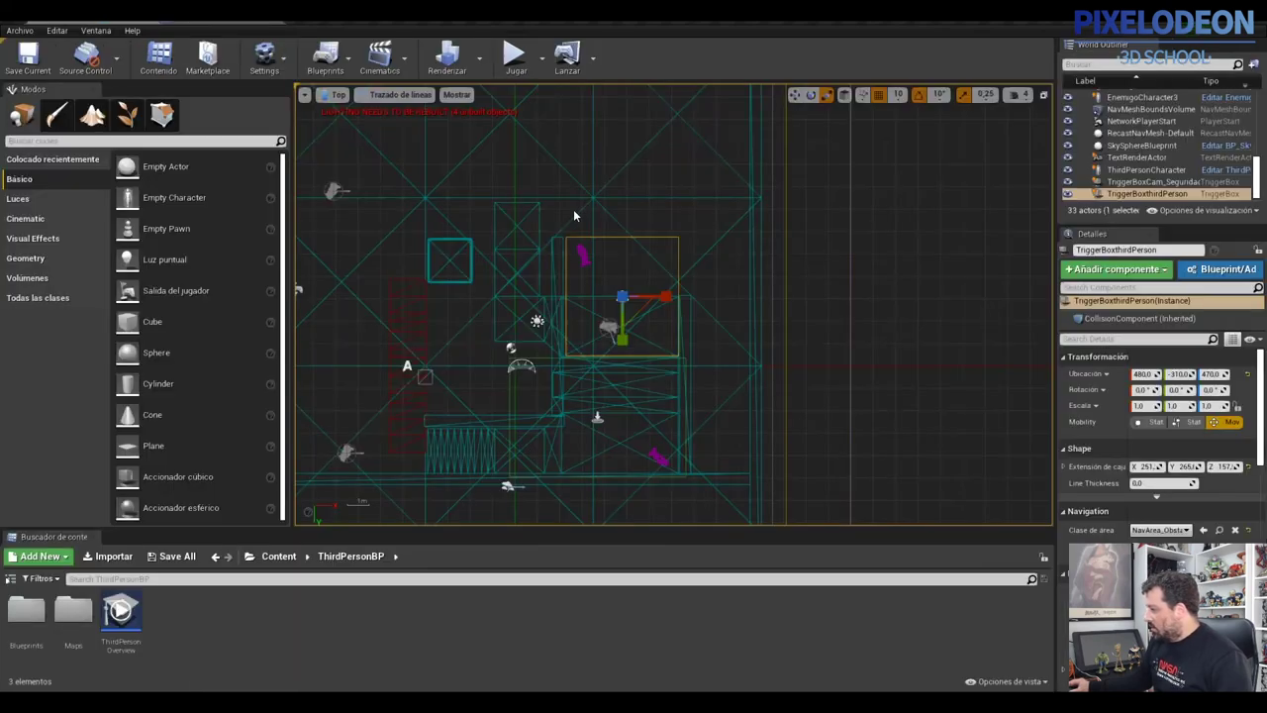
pyautogui.click(223, 21)
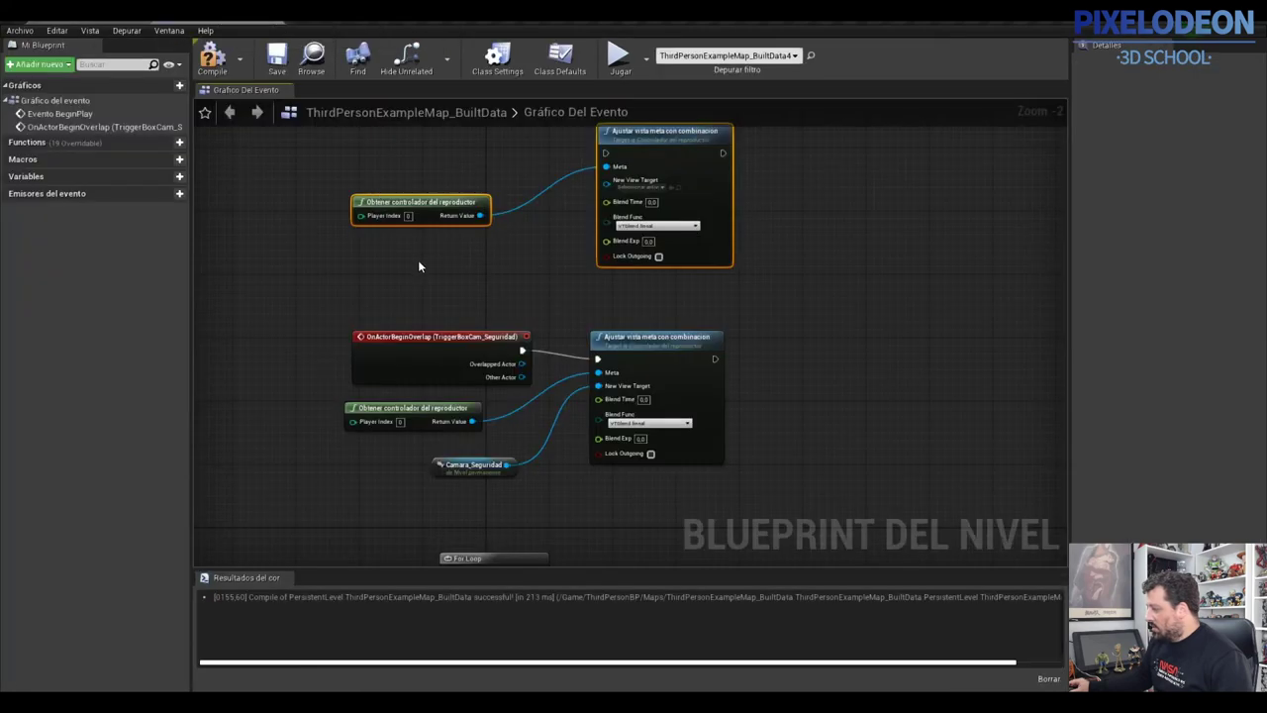
# - Wire a new TriggerBoxthirdPerson OnActorBeginOverlap event into the copied view-target node, then compile and save
pyautogui.rightClick(353, 155)
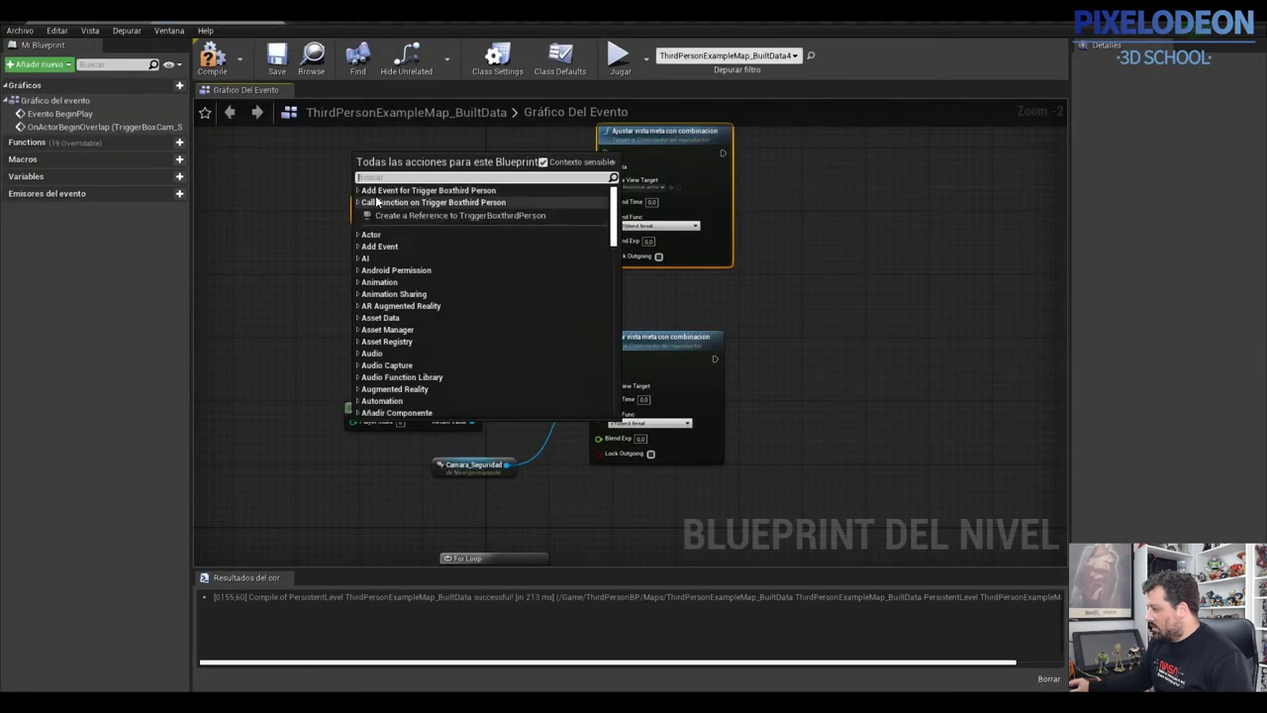
pyautogui.click(360, 192)
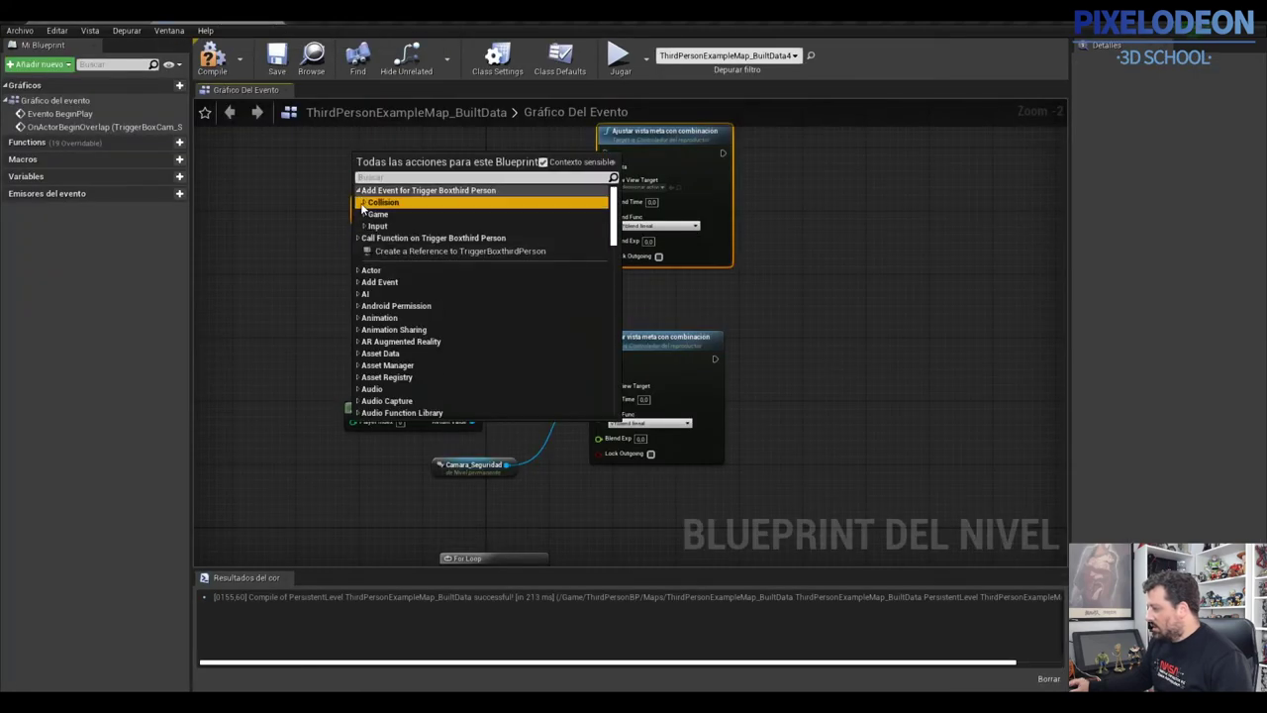
pyautogui.click(381, 203)
pyautogui.click(416, 214)
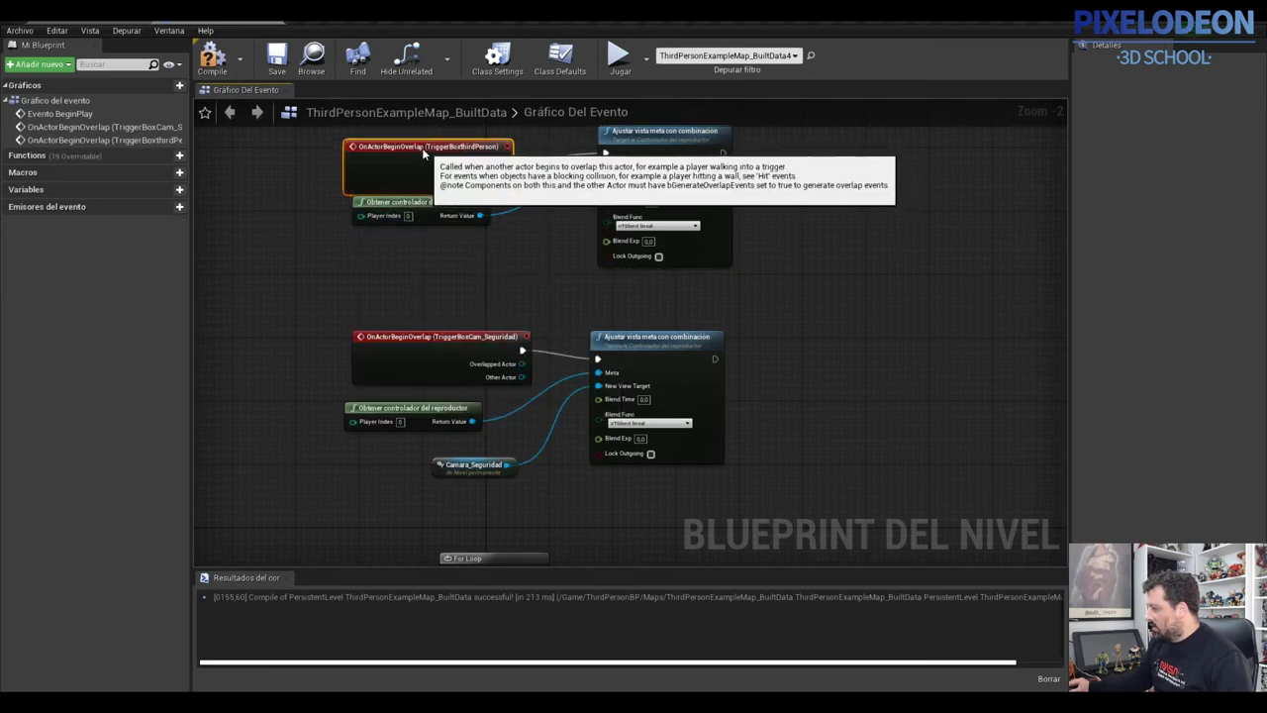
pyautogui.moveTo(422, 148); pyautogui.dragTo(423, 133)
pyautogui.moveTo(422, 197); pyautogui.dragTo(428, 216)
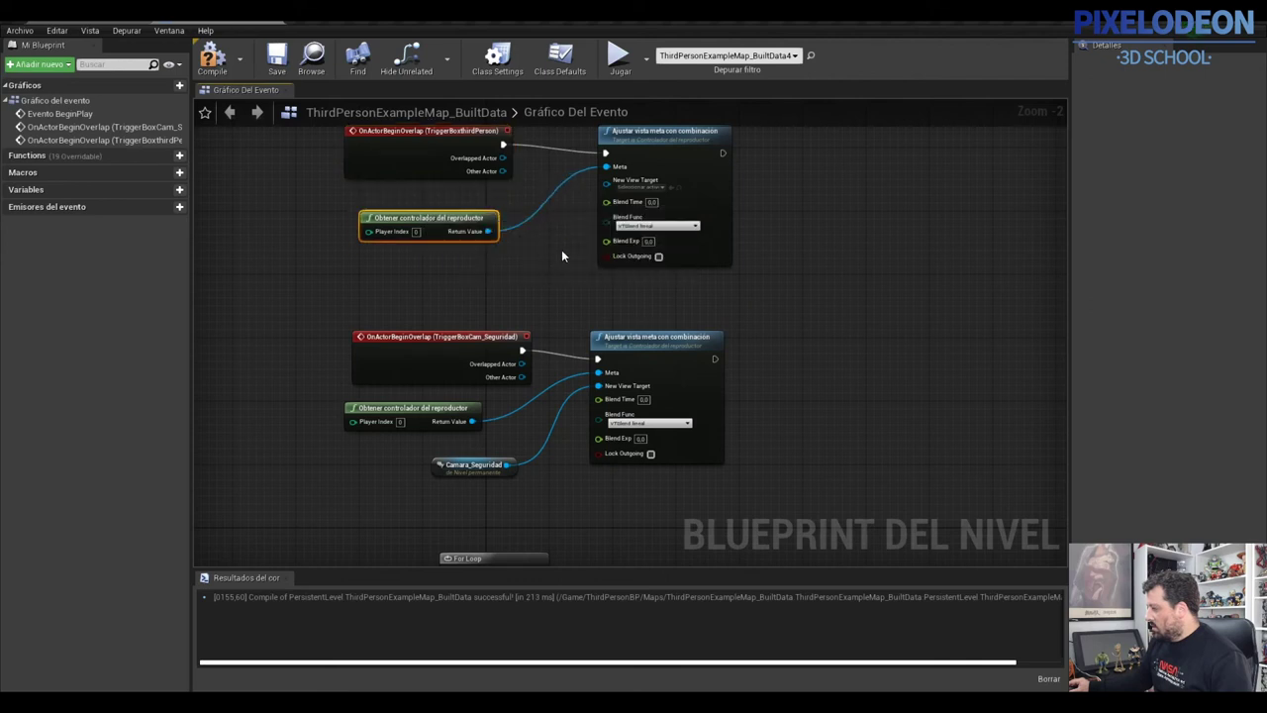
pyautogui.moveTo(551, 252); pyautogui.dragTo(533, 341, button='right')
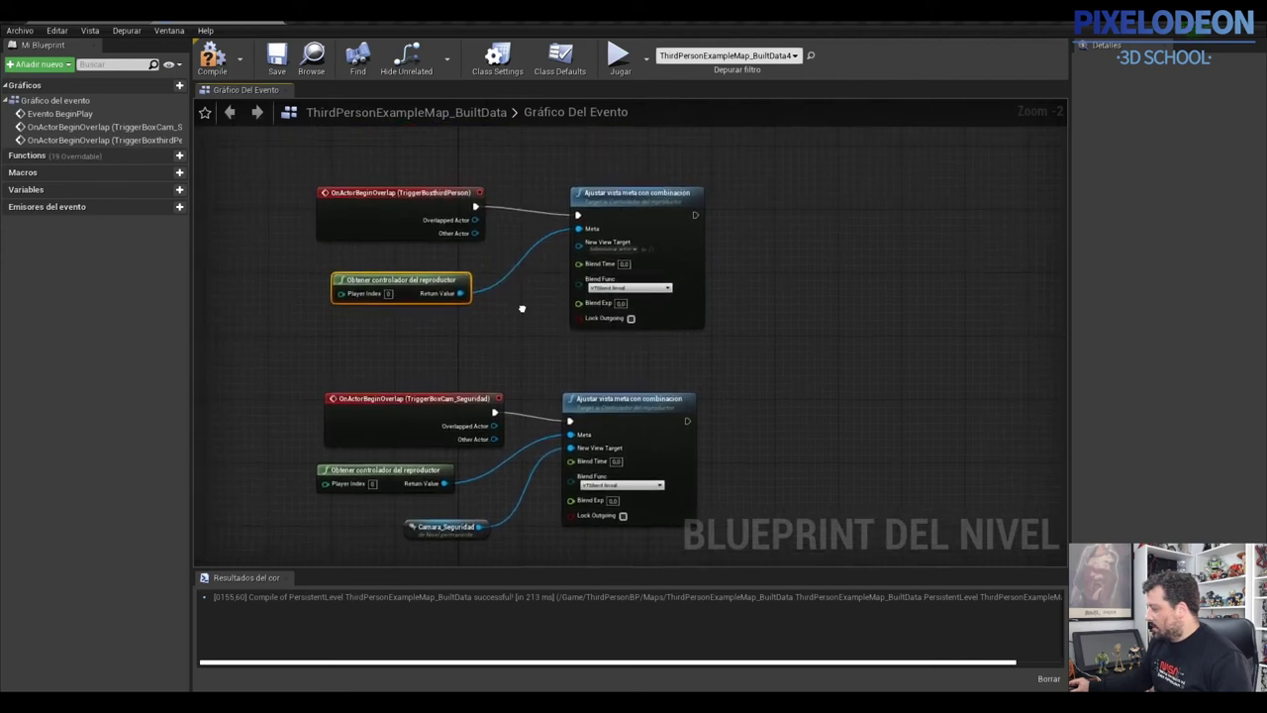
pyautogui.moveTo(417, 212); pyautogui.dragTo(417, 204)
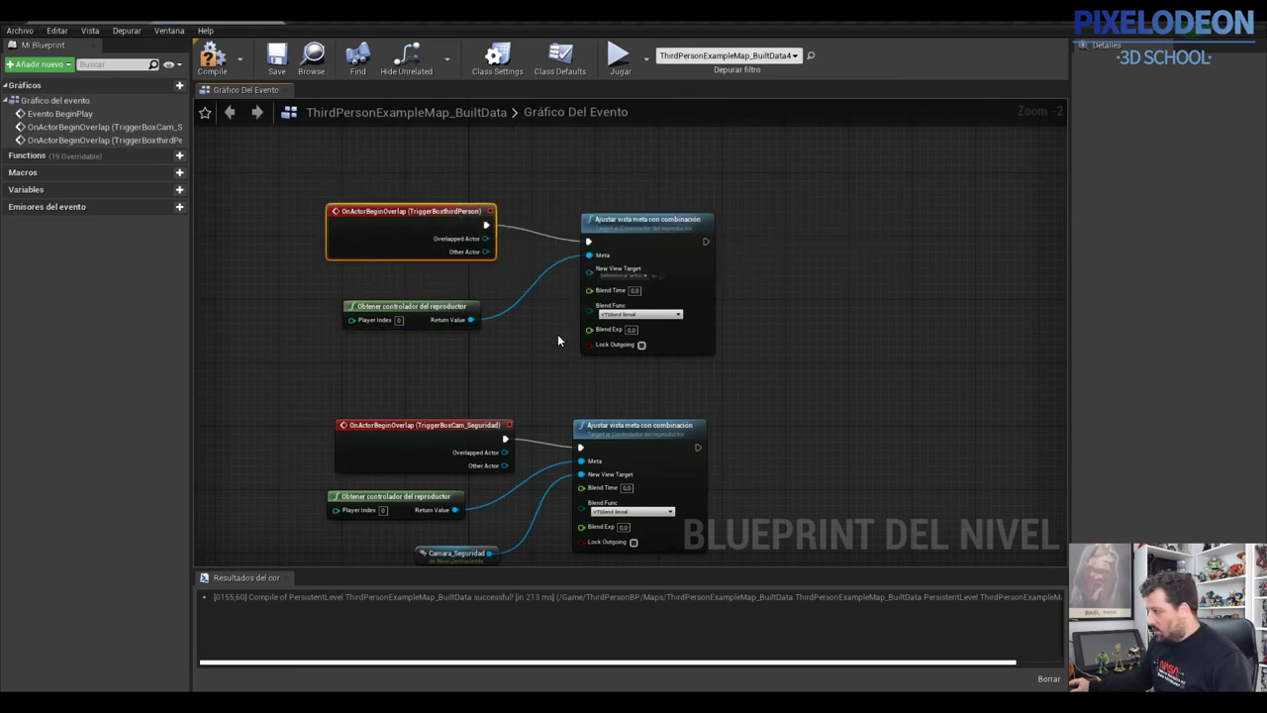
pyautogui.press('F7')
pyautogui.click(279, 59)
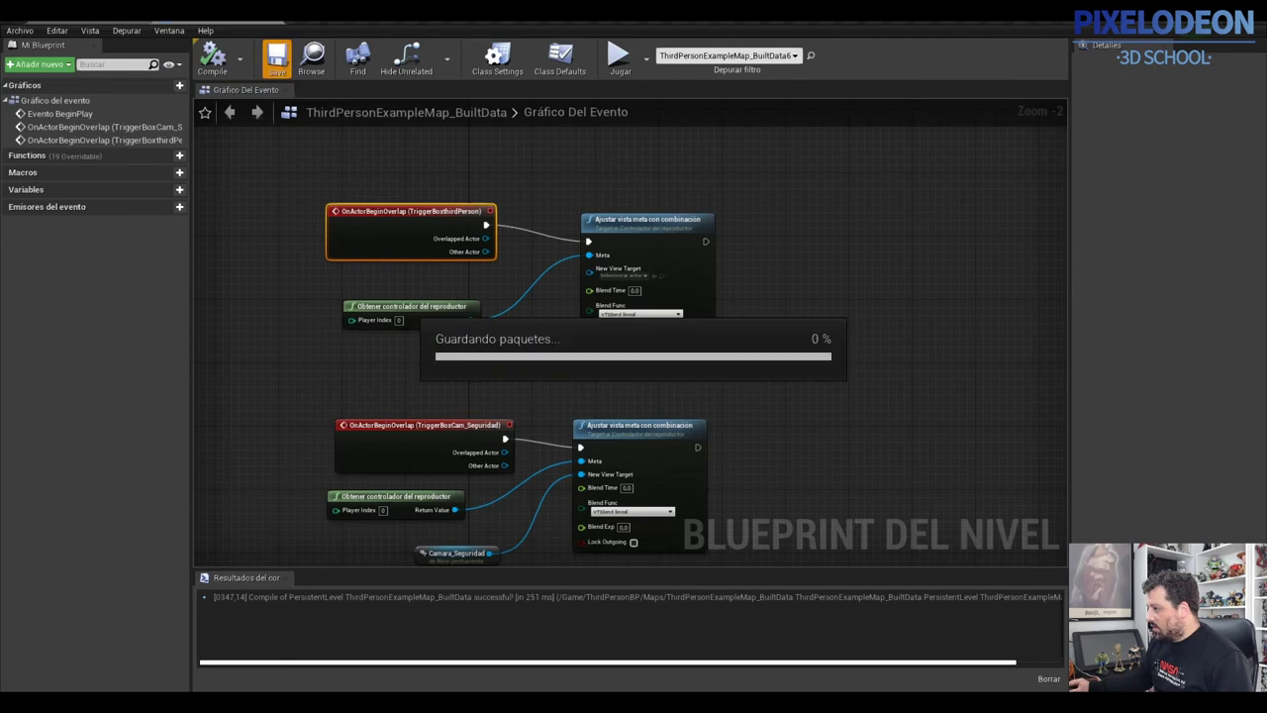
# - Play-test the level in a standalone window, stop it, and return to the level editor
pyautogui.click(612, 70)
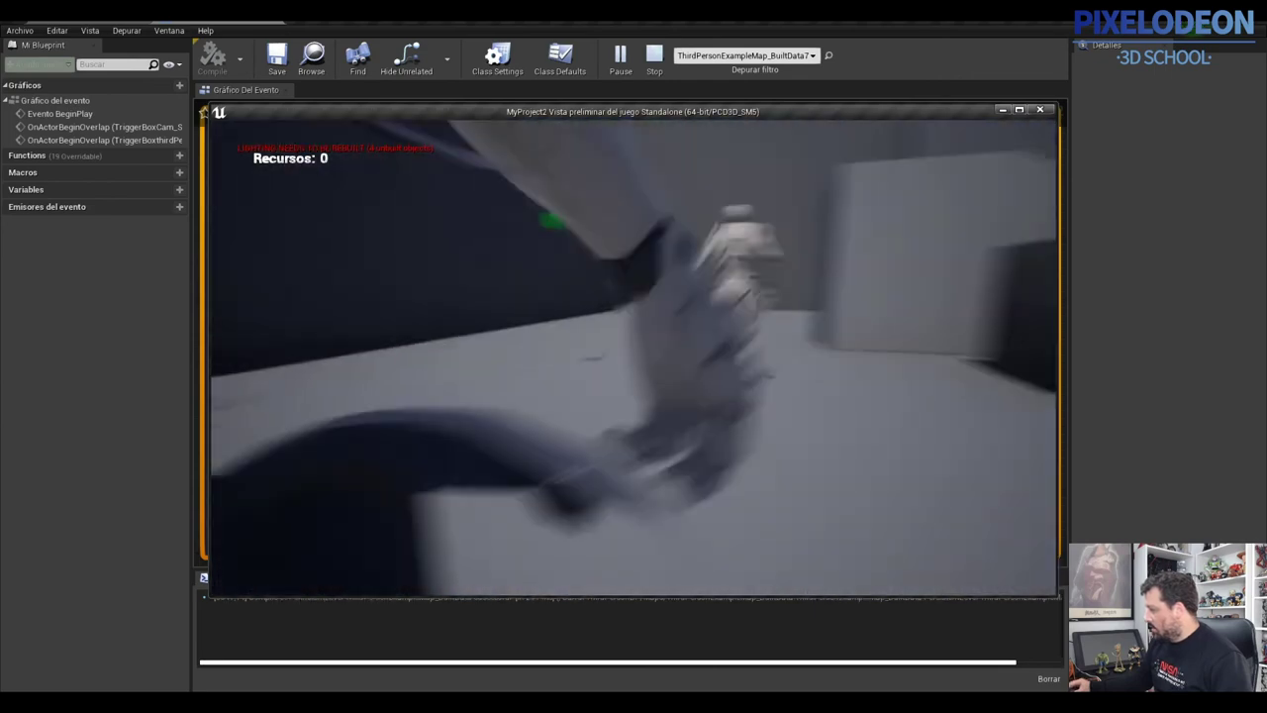
pyautogui.press('Escape')
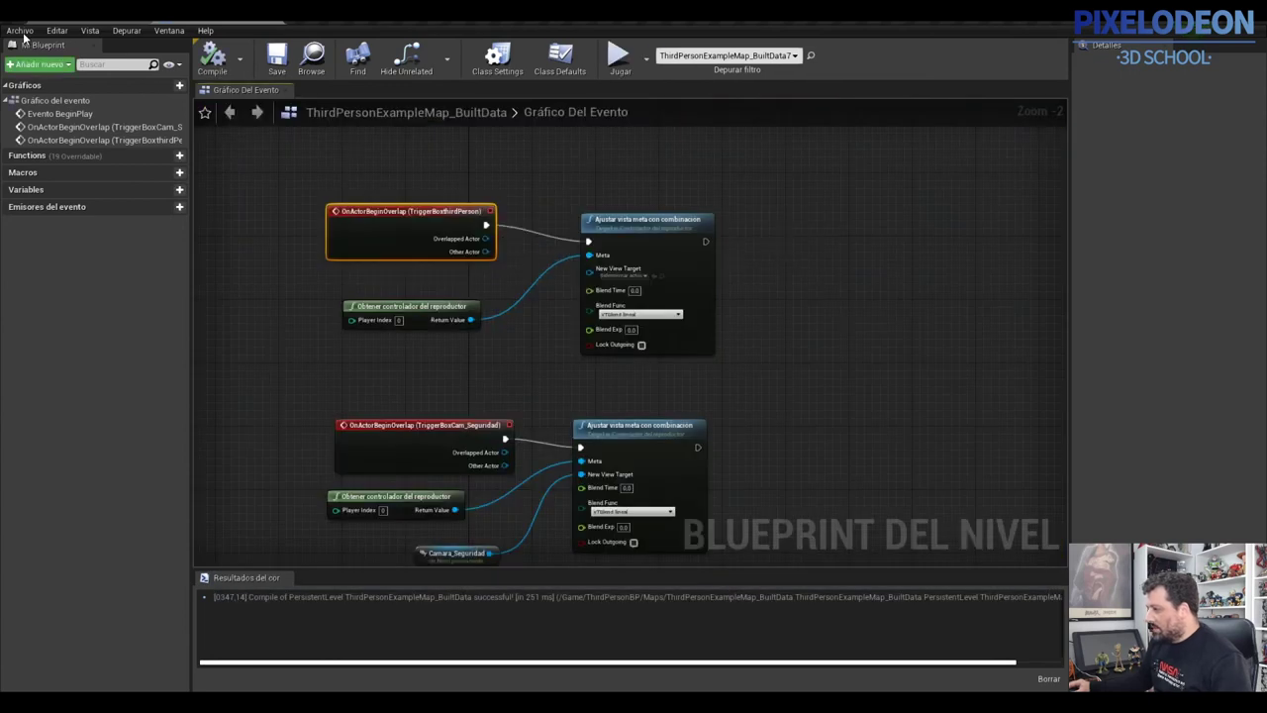
pyautogui.click(70, 20)
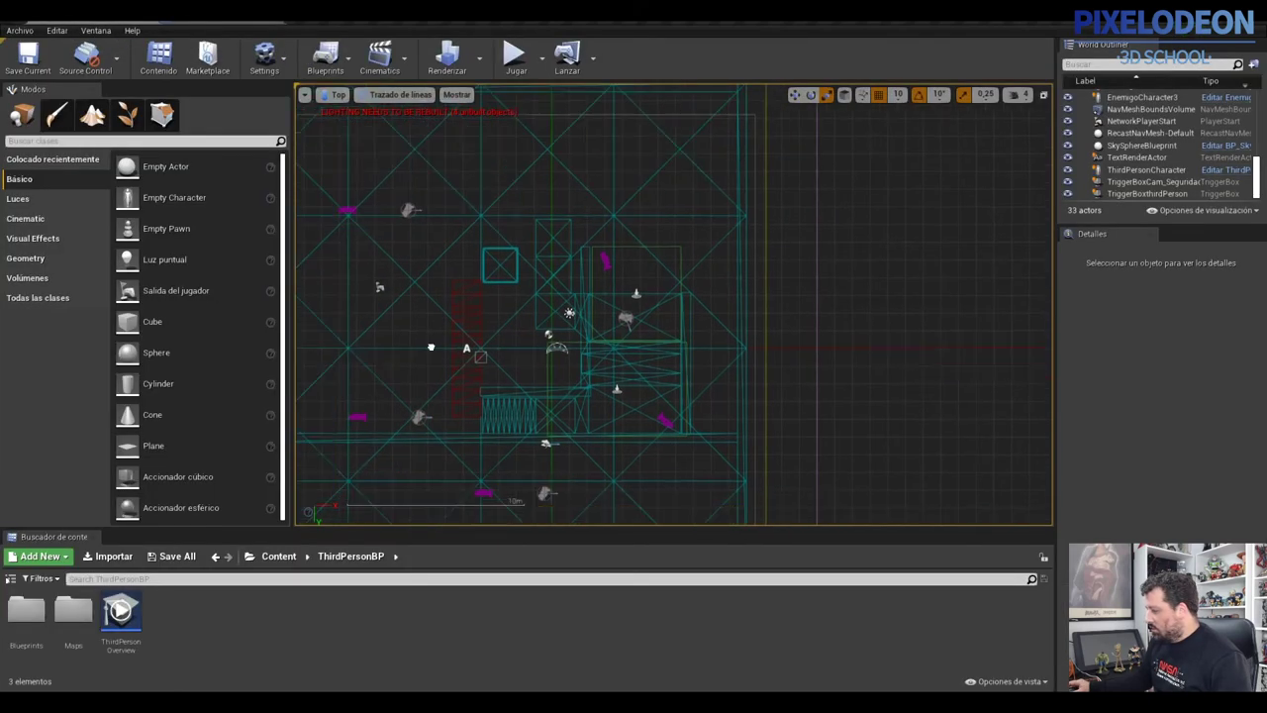
pyautogui.scroll(2, 471, 377)
# - Connect a ThirdPersonCharacter reference to New View Target, save, and play-test again
pyautogui.click(454, 376)
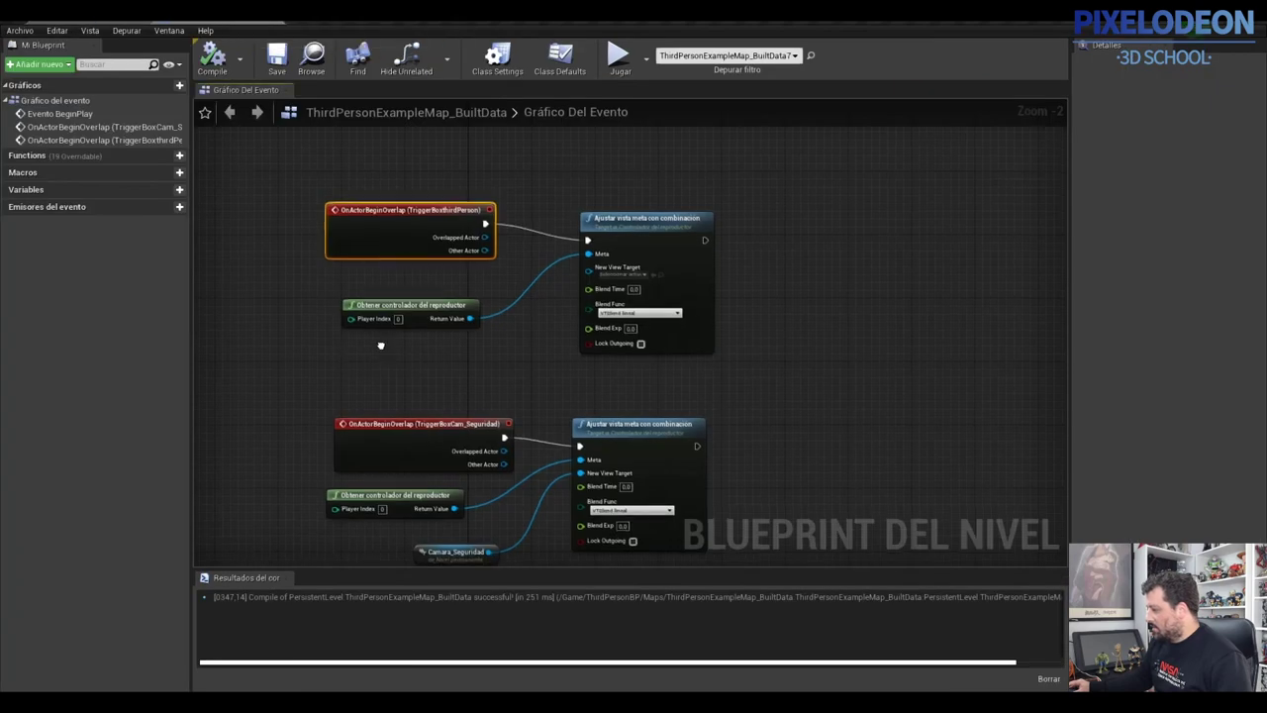
pyautogui.rightClick(384, 353)
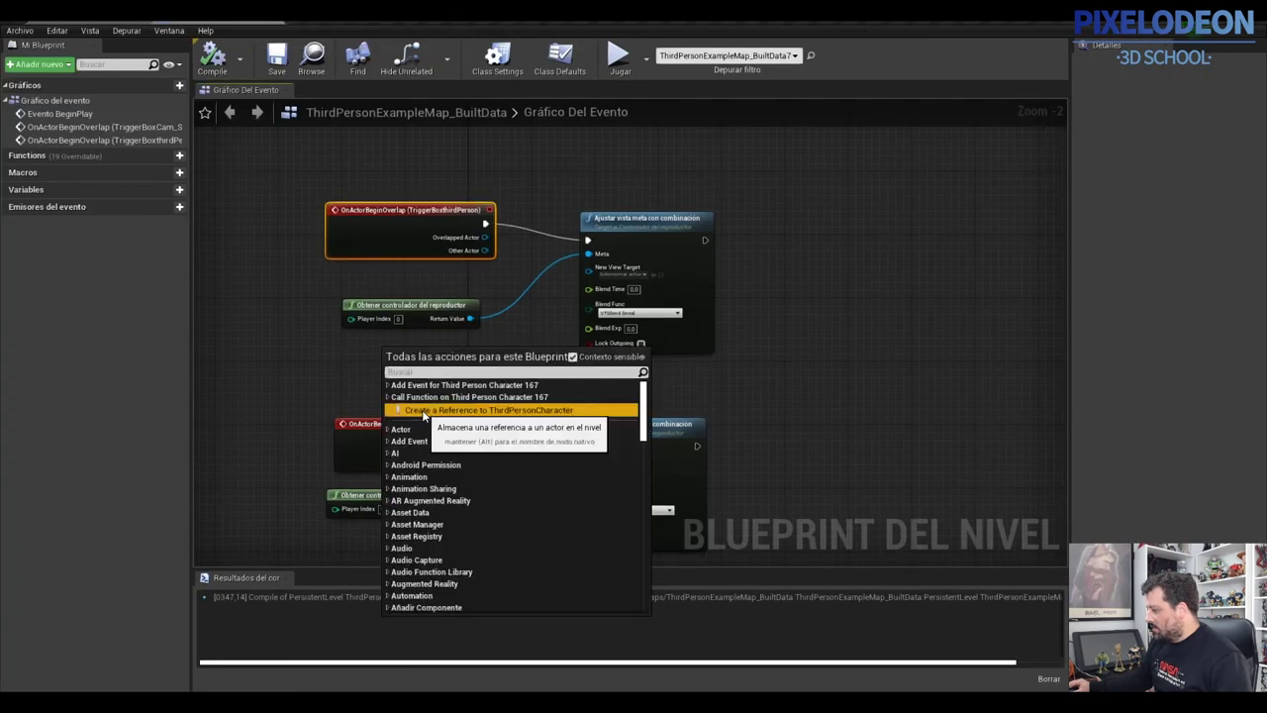
pyautogui.click(424, 411)
pyautogui.moveTo(470, 358); pyautogui.dragTo(598, 281)
pyautogui.click(279, 60)
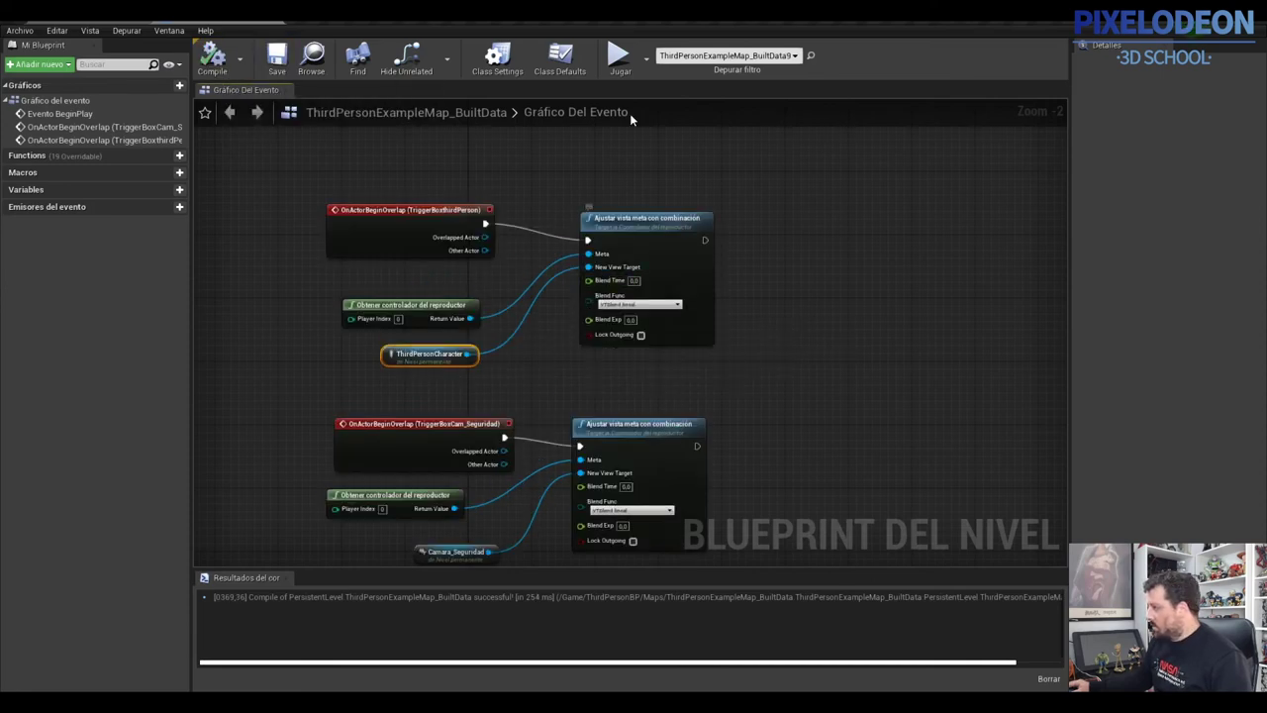
pyautogui.click(619, 59)
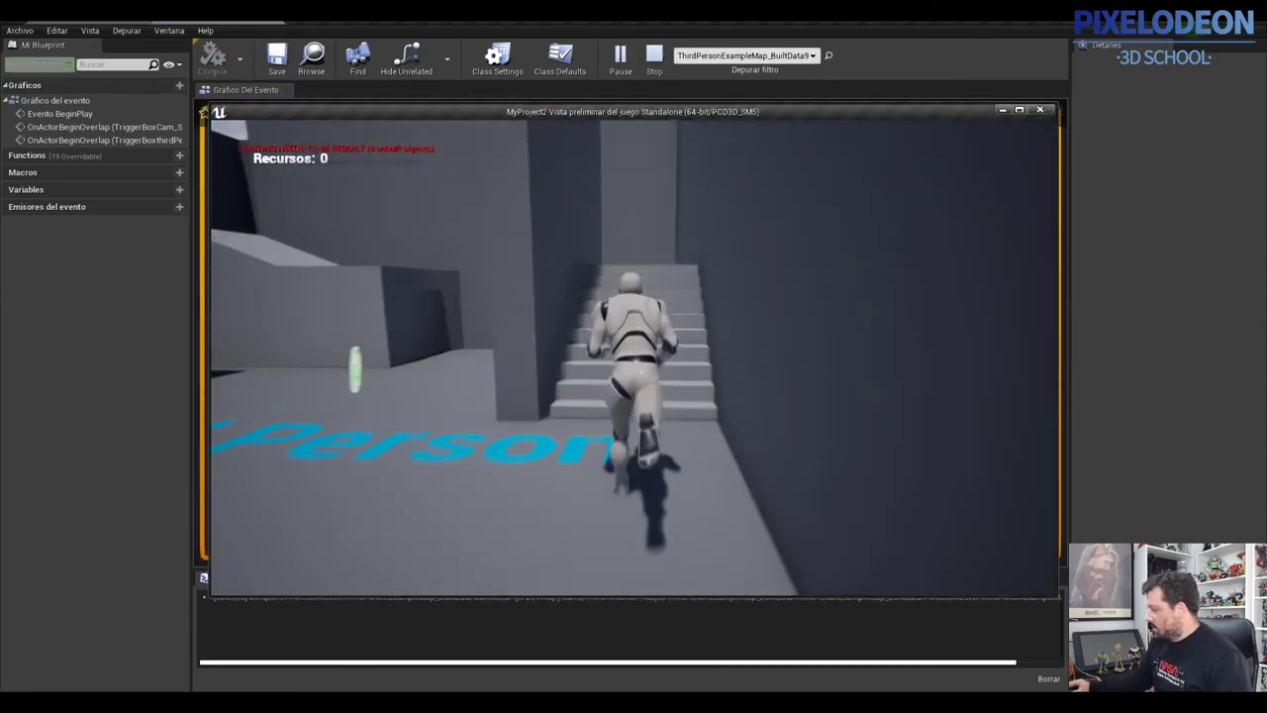
# - Run the character up the stairs through the camera-switch triggers, then stop the preview
pyautogui.press('w')
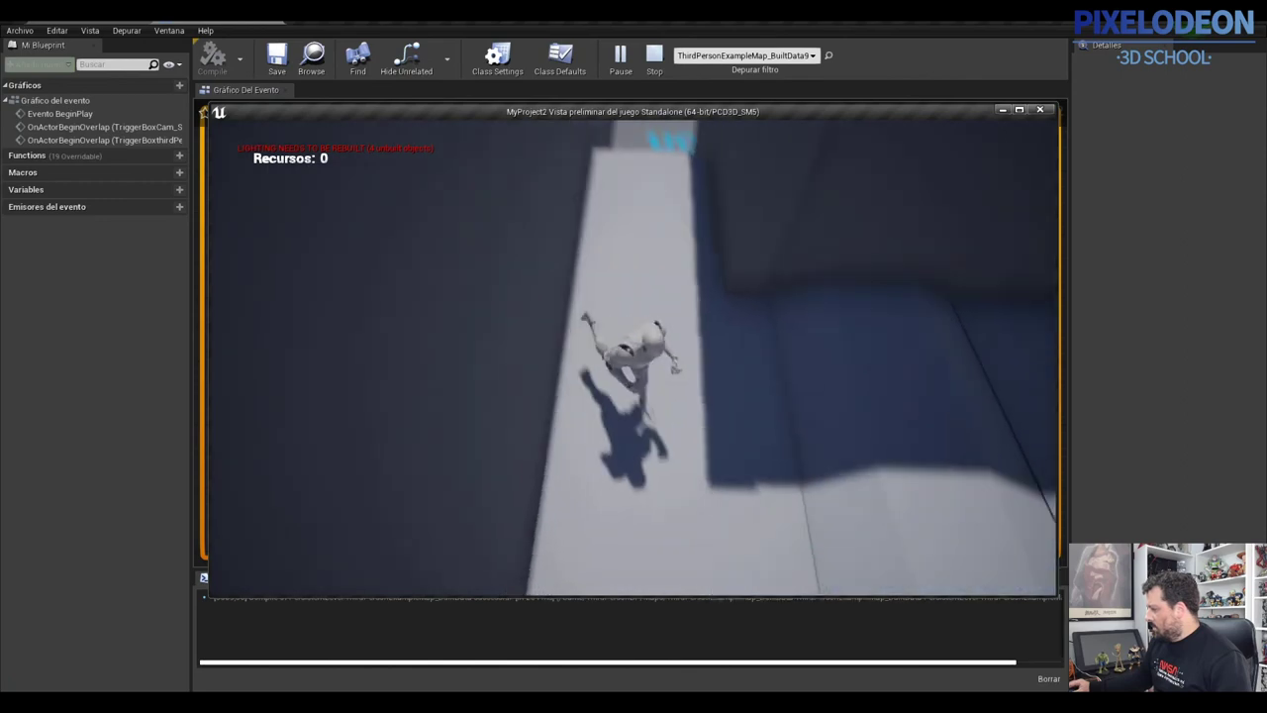
pyautogui.press('w')
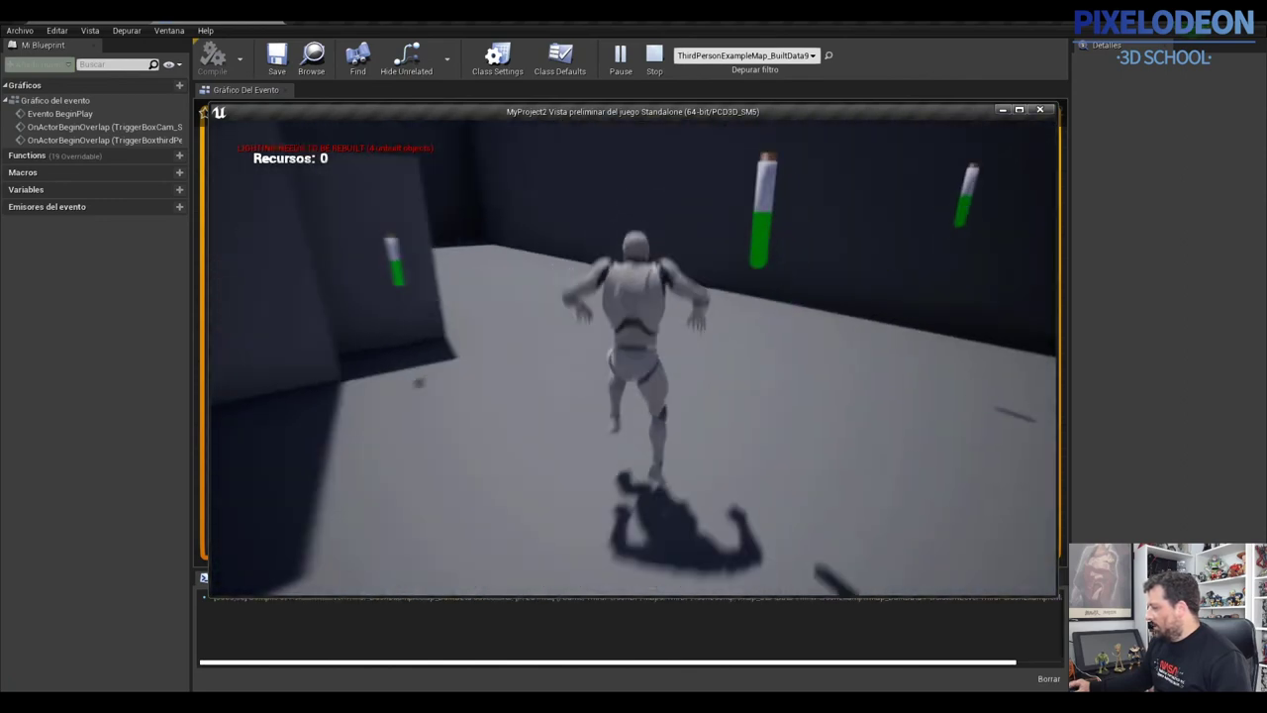
pyautogui.press('w')
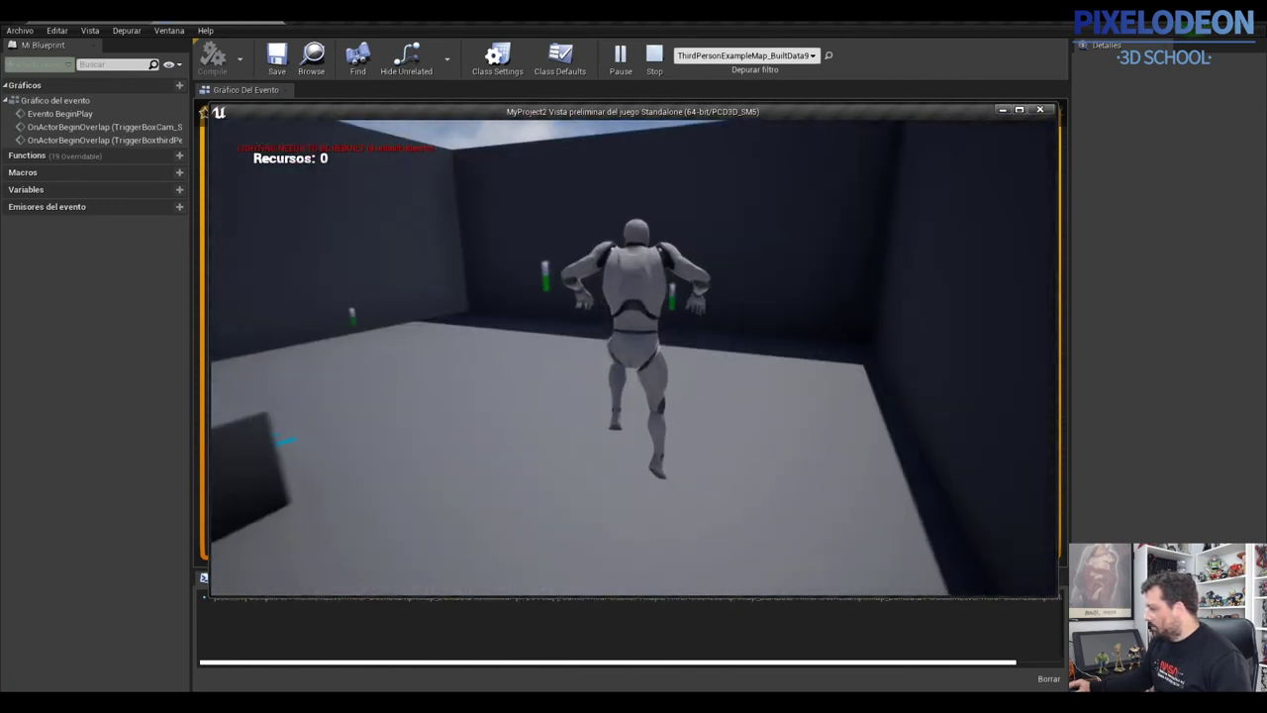
pyautogui.press('w')
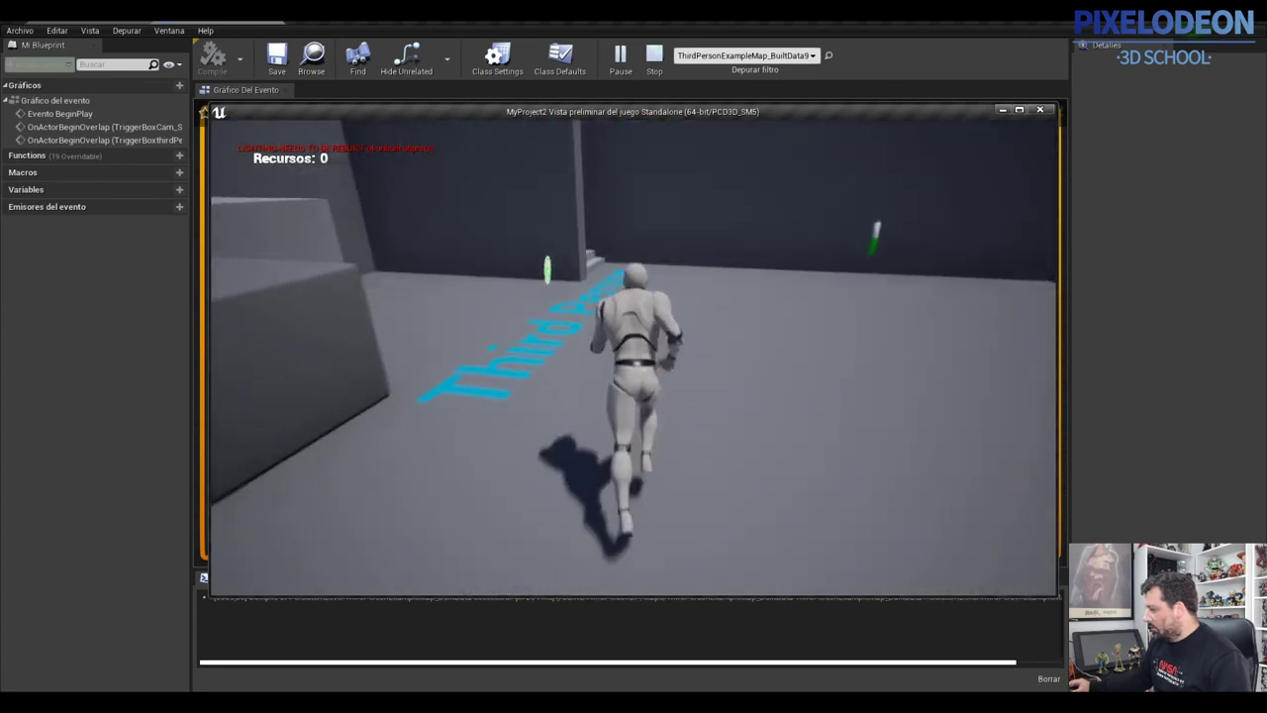
pyautogui.press('w')
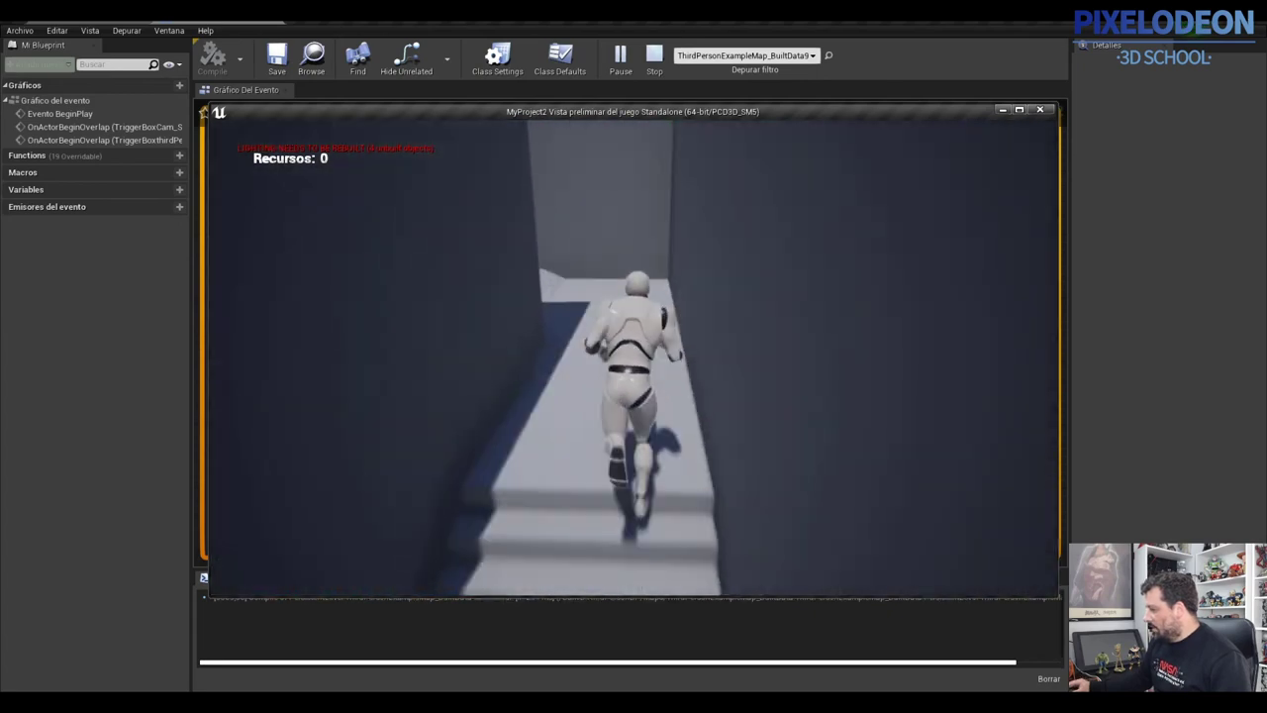
pyautogui.press('w')
pyautogui.press('w')
pyautogui.press('w')
pyautogui.press('w')
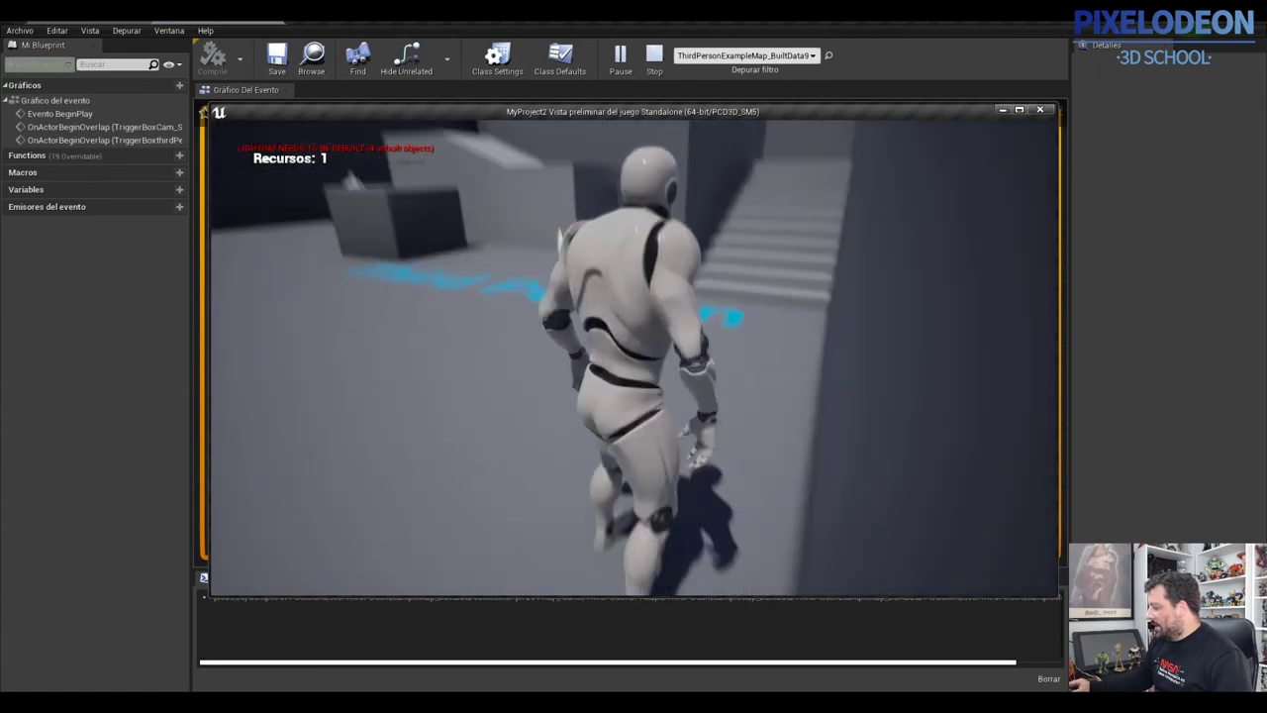
pyautogui.press('w')
pyautogui.press('w')
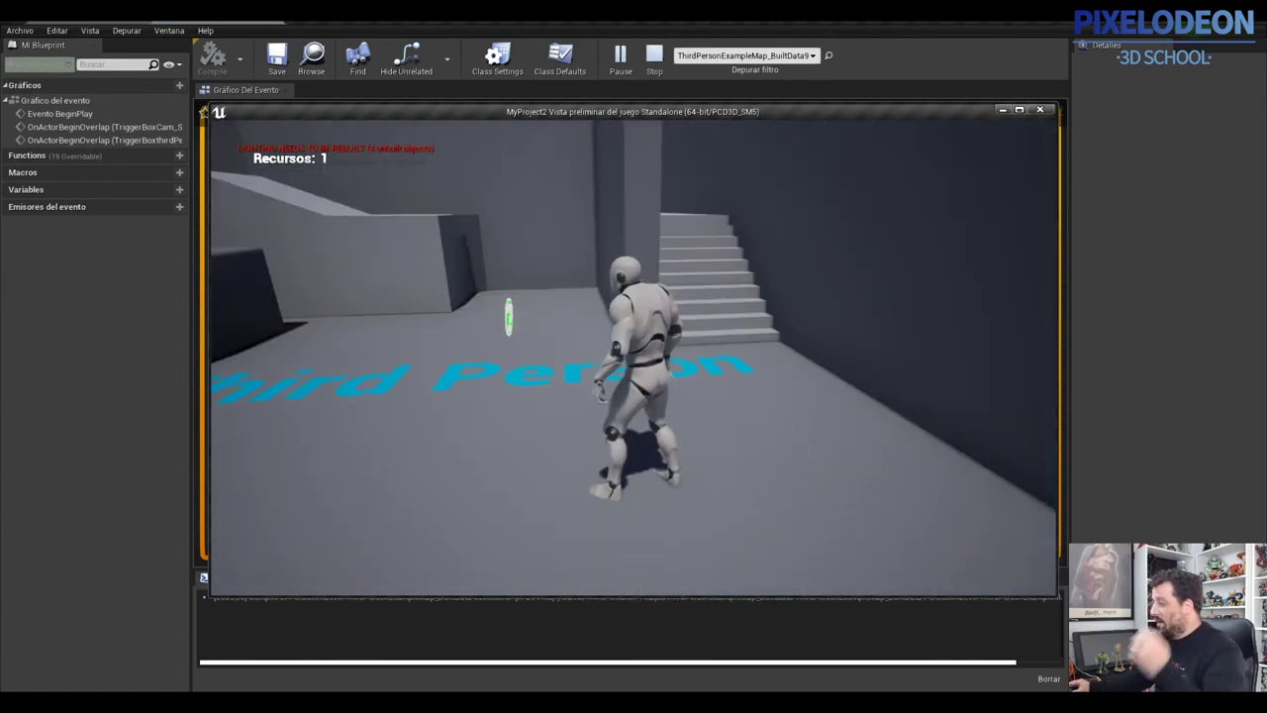
pyautogui.press('w')
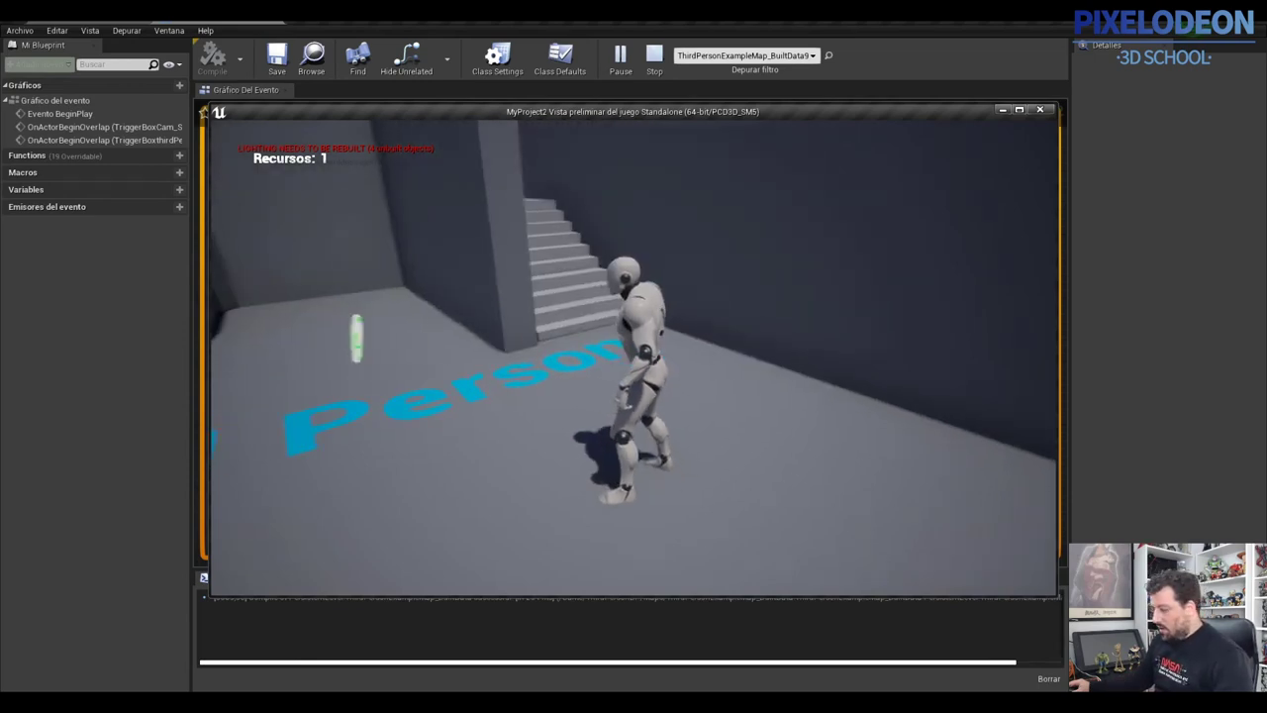
pyautogui.press('w')
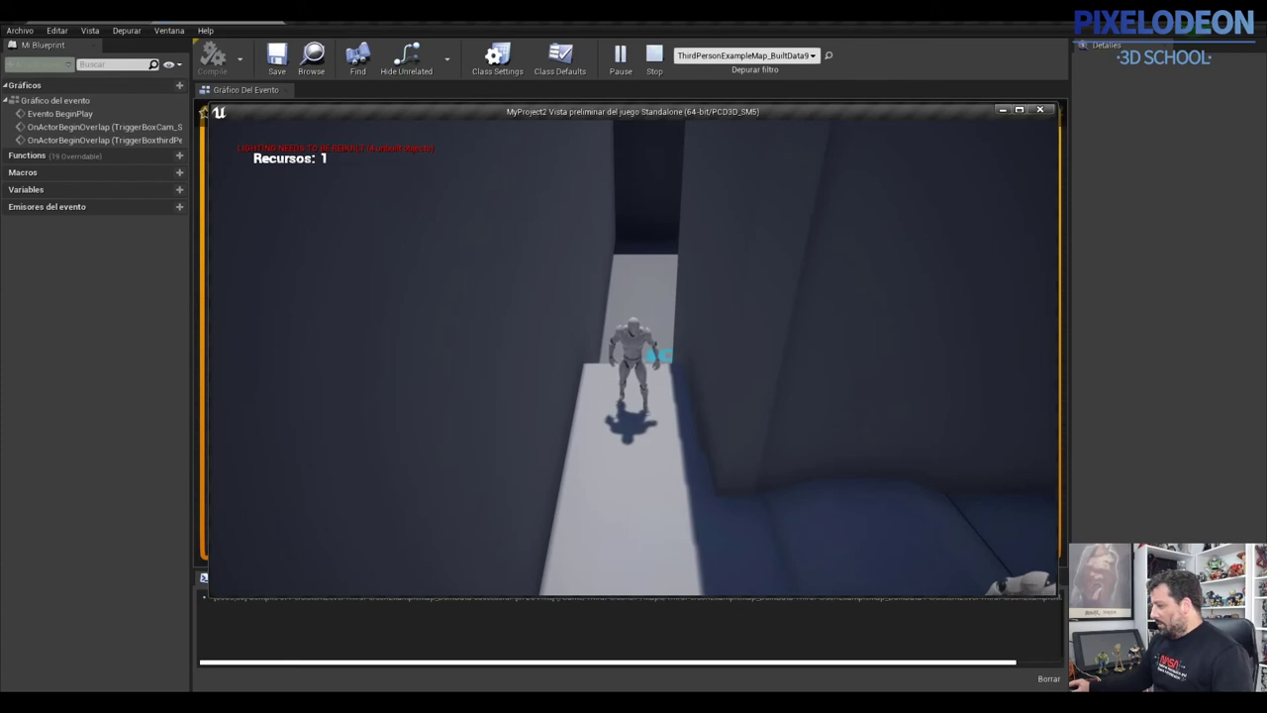
pyautogui.press('Escape')
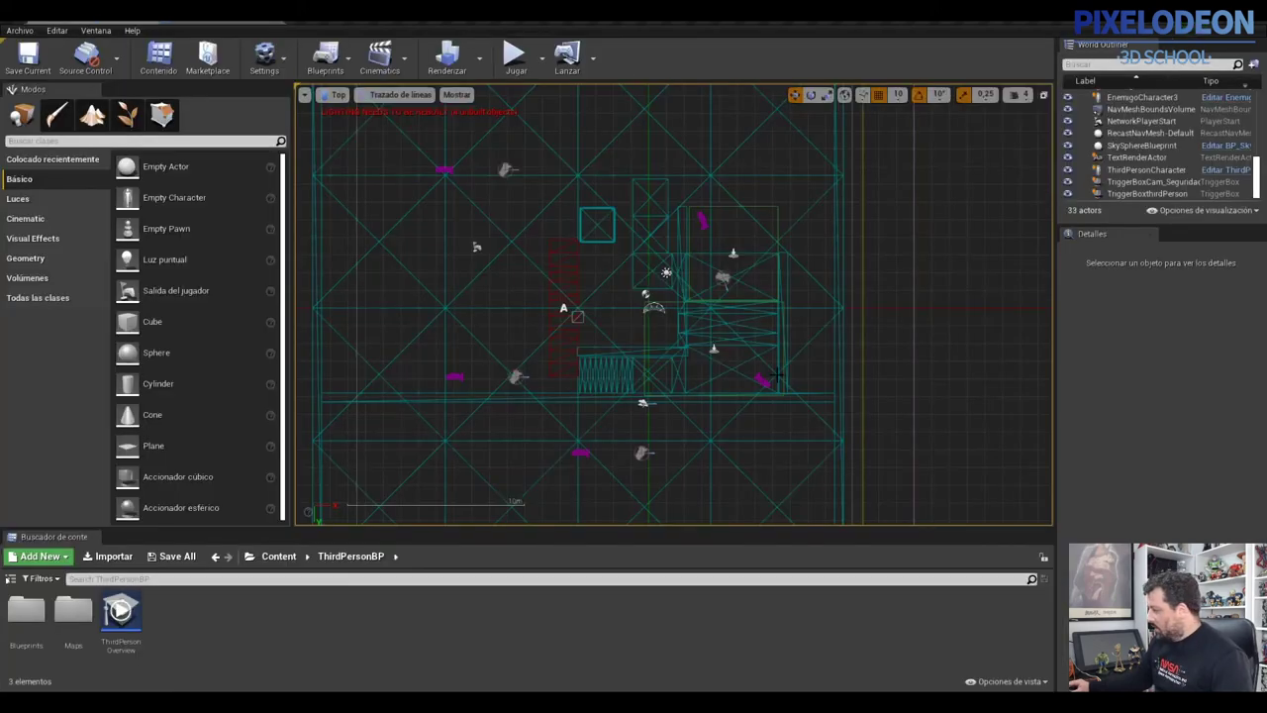
# - Raise Camara_Seguridad from Z 770 to 920 in the Front view, then return to the Top view
pyautogui.click(761, 377)
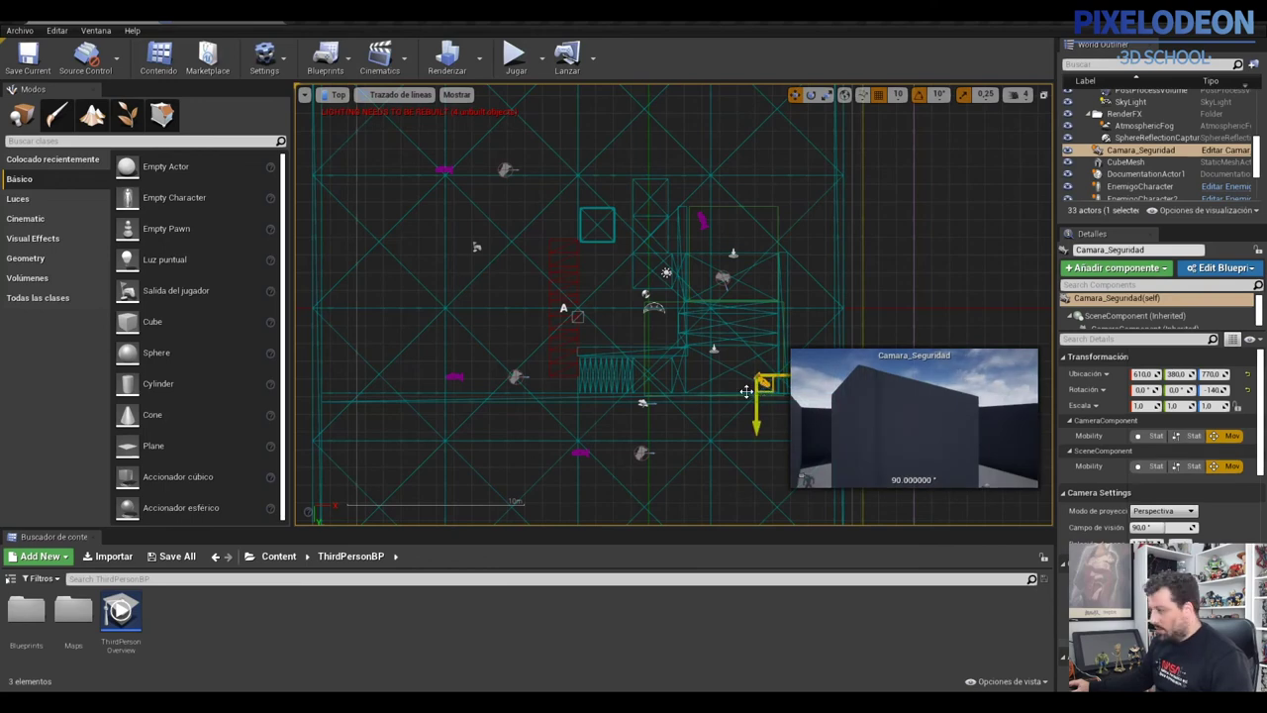
pyautogui.click(337, 94)
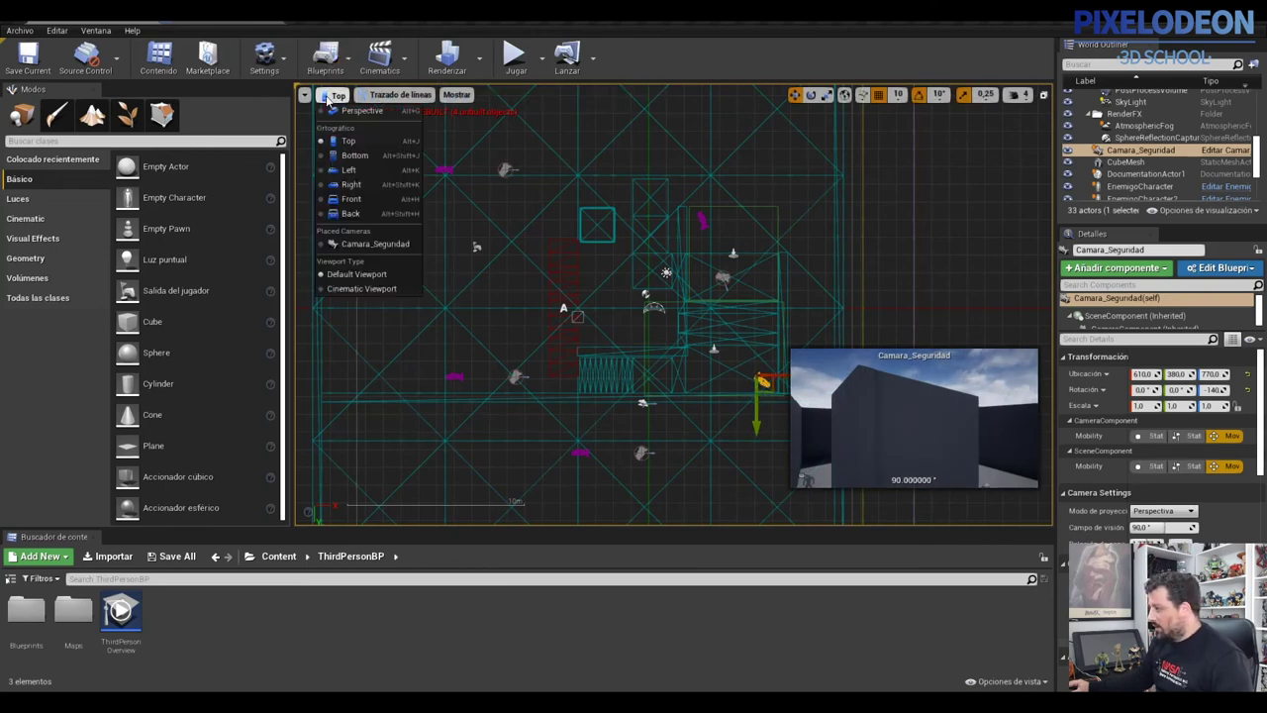
pyautogui.click(358, 201)
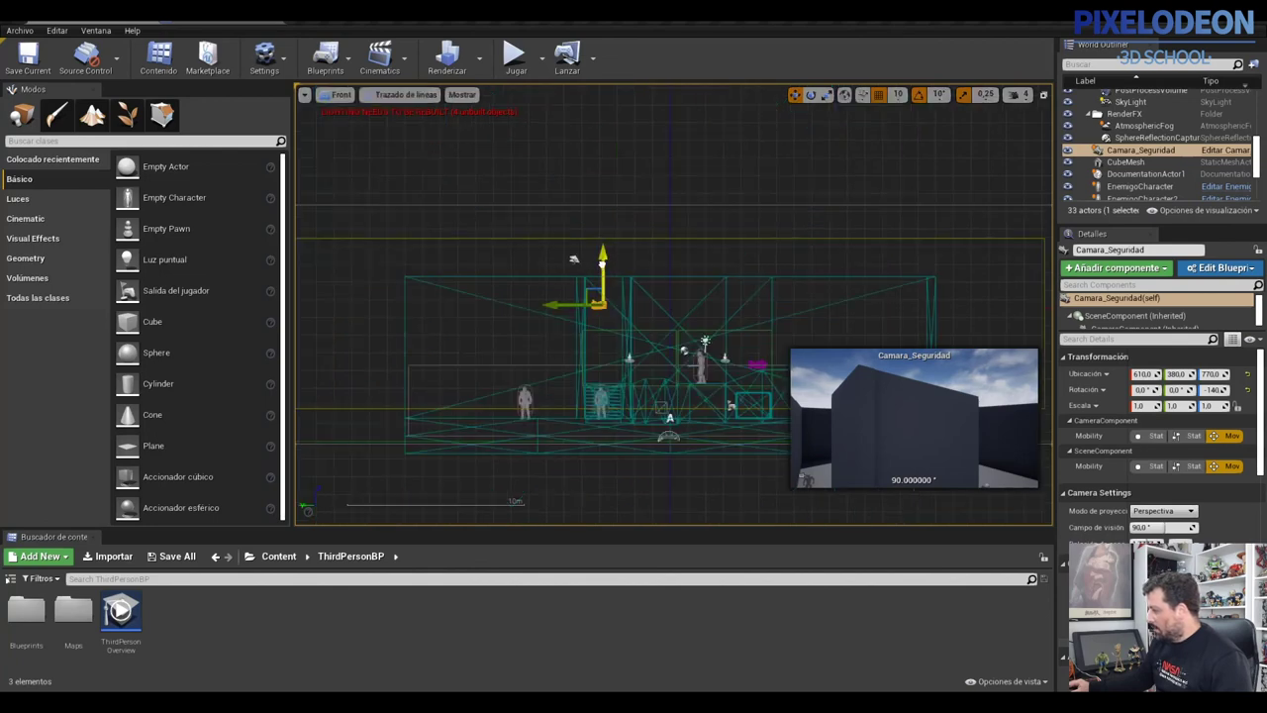
pyautogui.moveTo(603, 262); pyautogui.dragTo(605, 240)
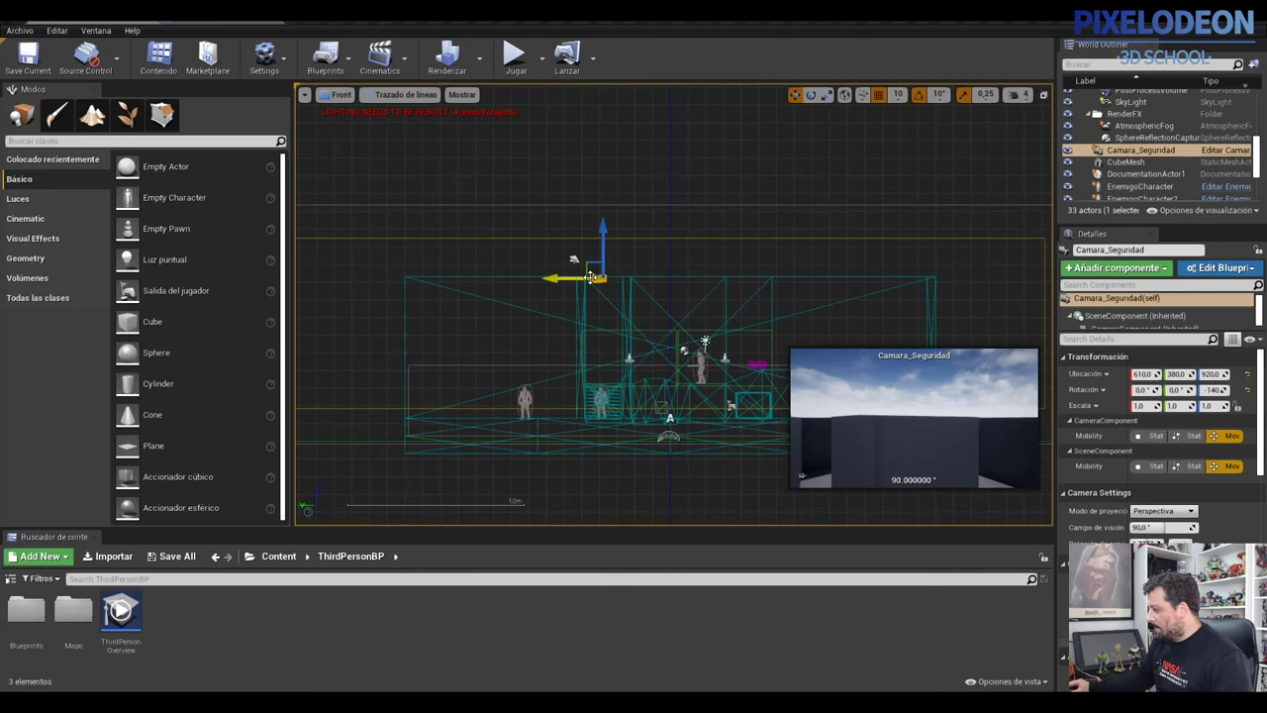
pyautogui.click(336, 96)
pyautogui.click(363, 141)
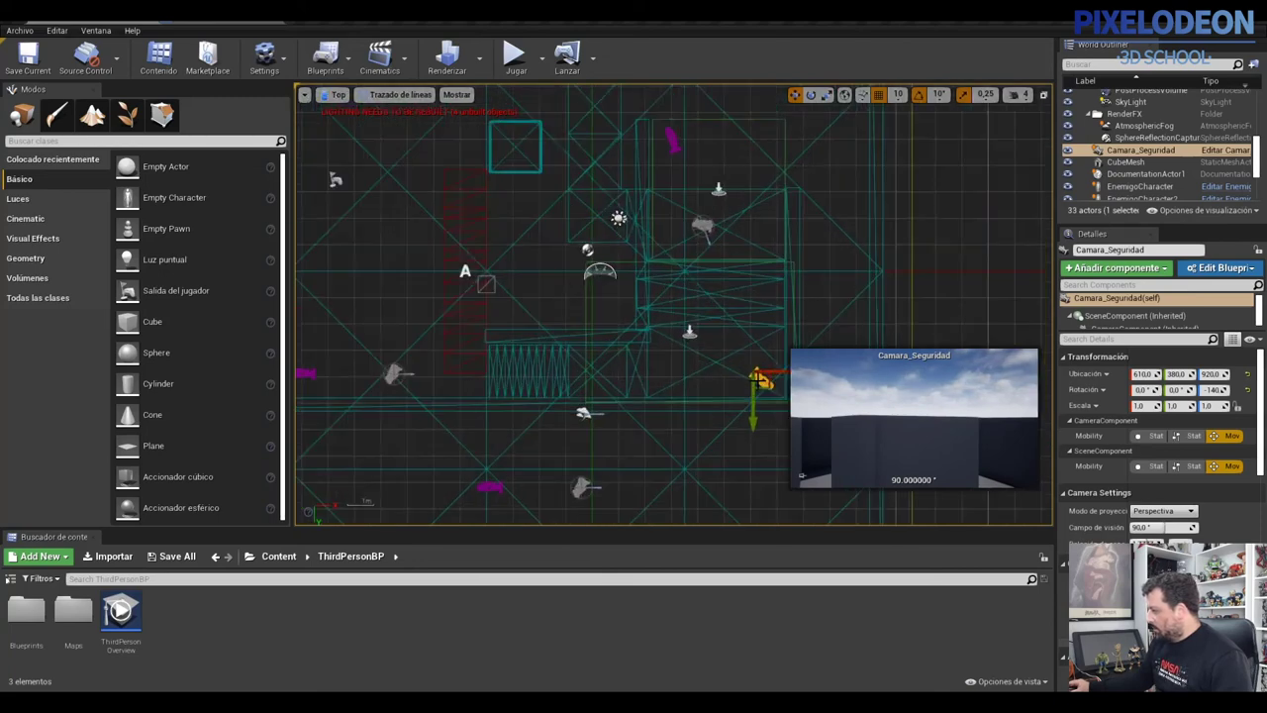
pyautogui.scroll(2, 755, 379)
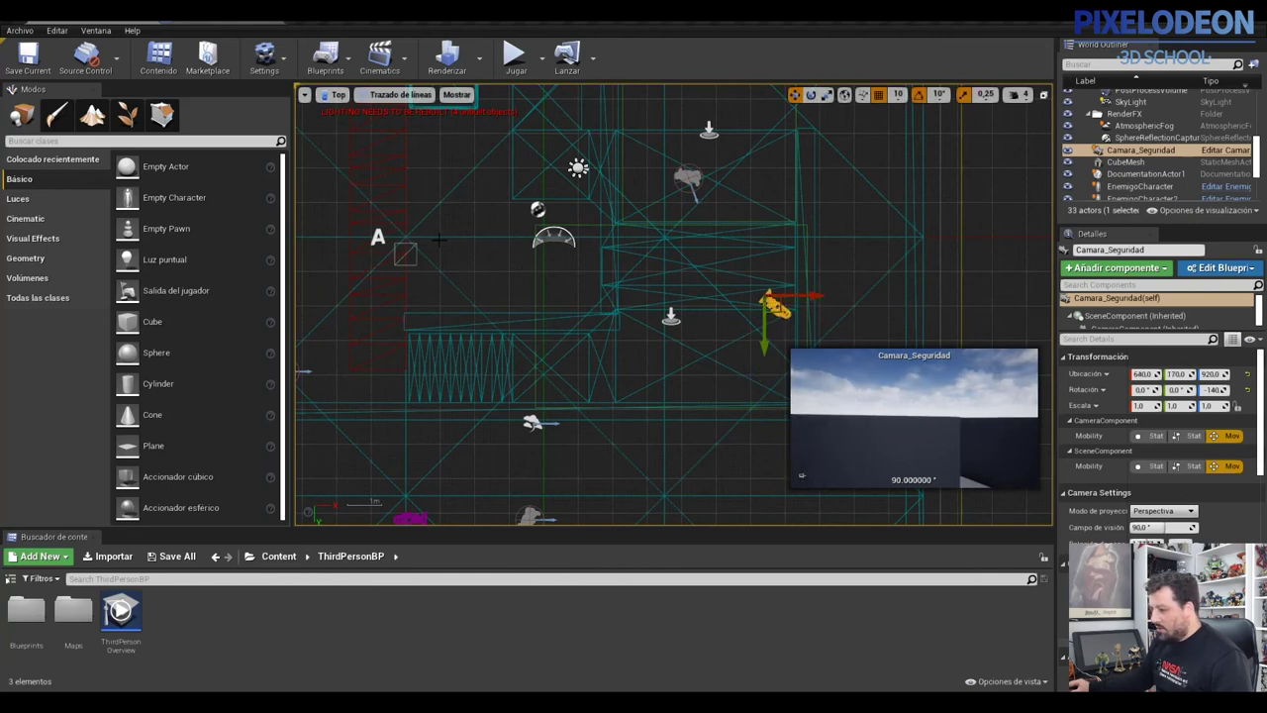
pyautogui.click(515, 54)
pyautogui.press('w')
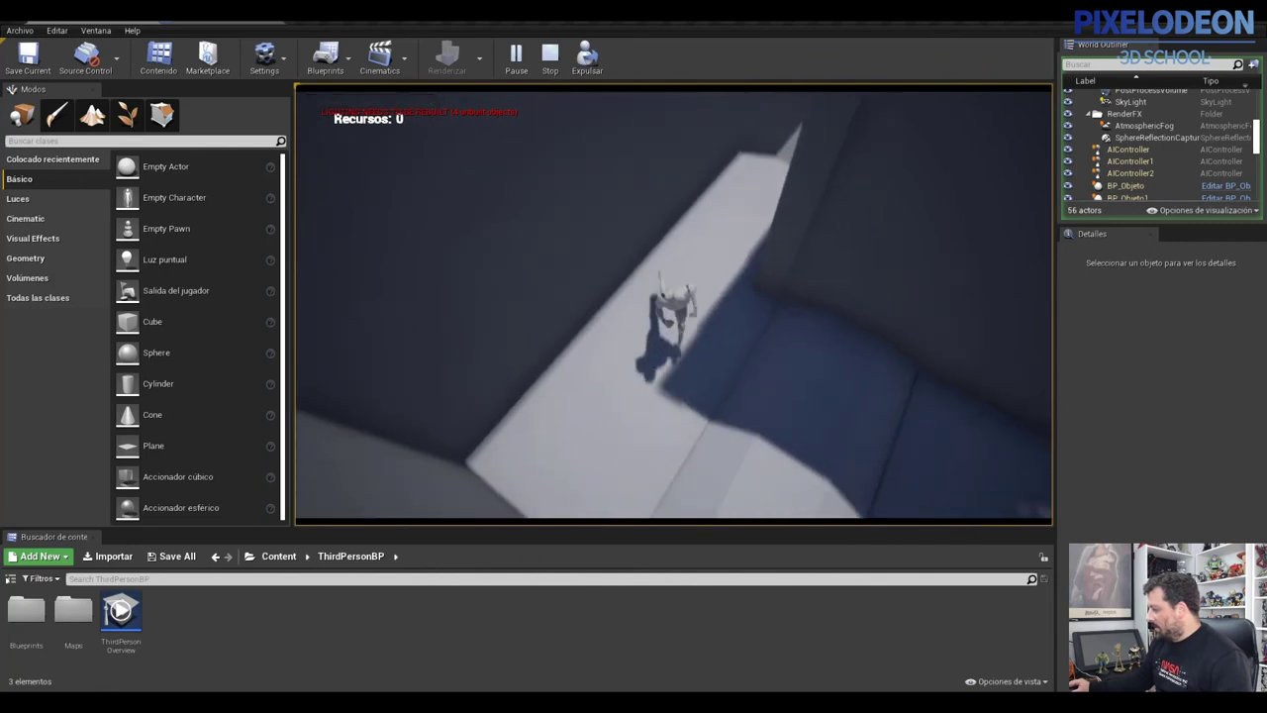
pyautogui.press('Escape')
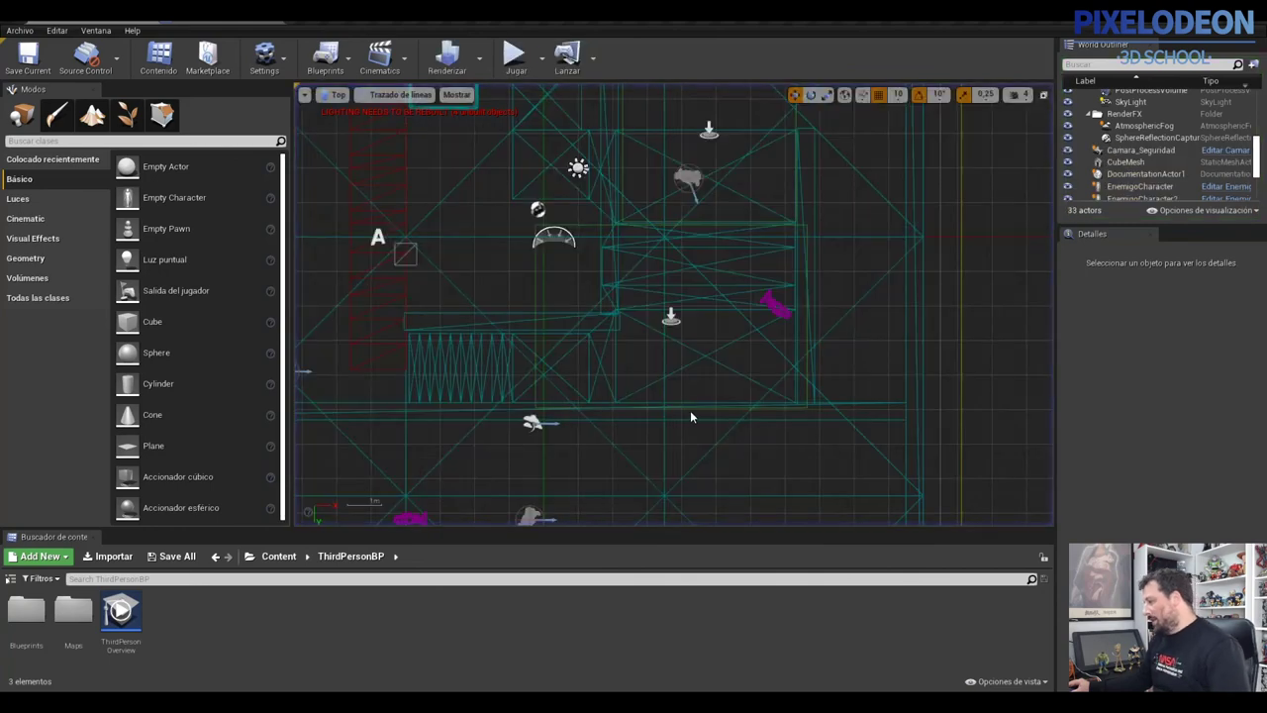
# - Move Camara_Seguridad to 630, 380, 920 and run a short play-test
pyautogui.click(778, 308)
pyautogui.moveTo(782, 310); pyautogui.dragTo(730, 394)
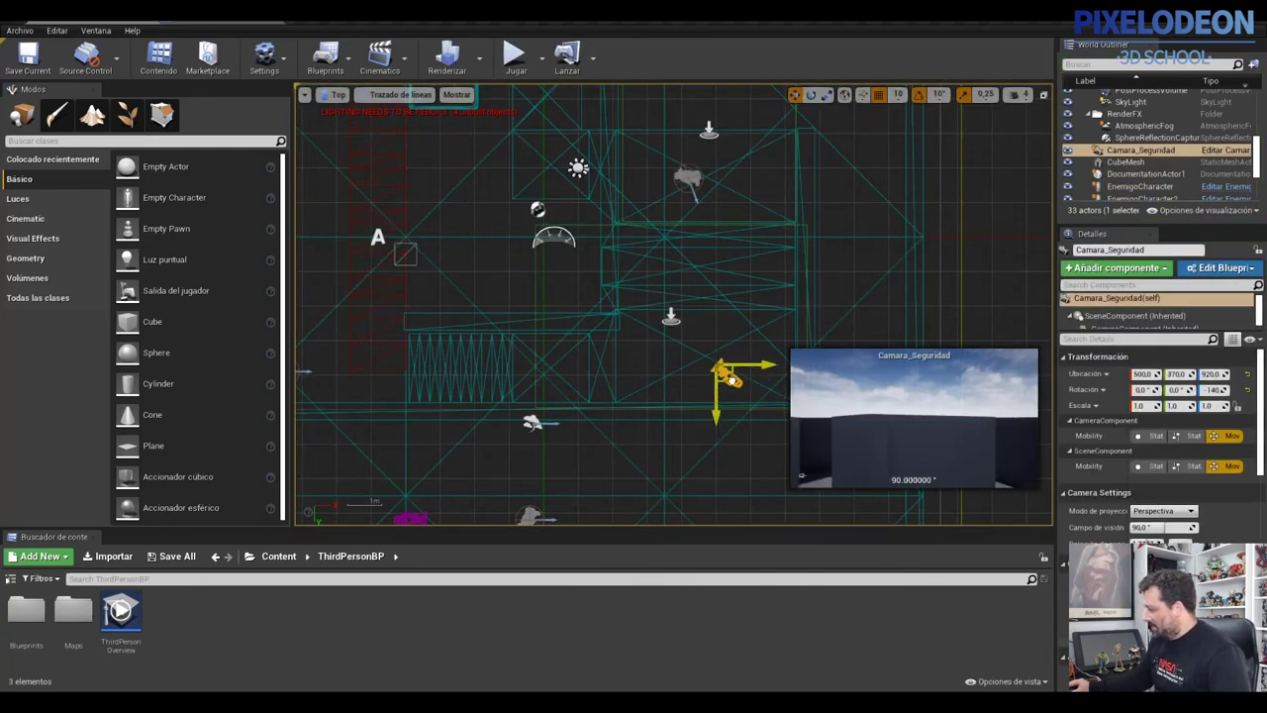
pyautogui.click(514, 55)
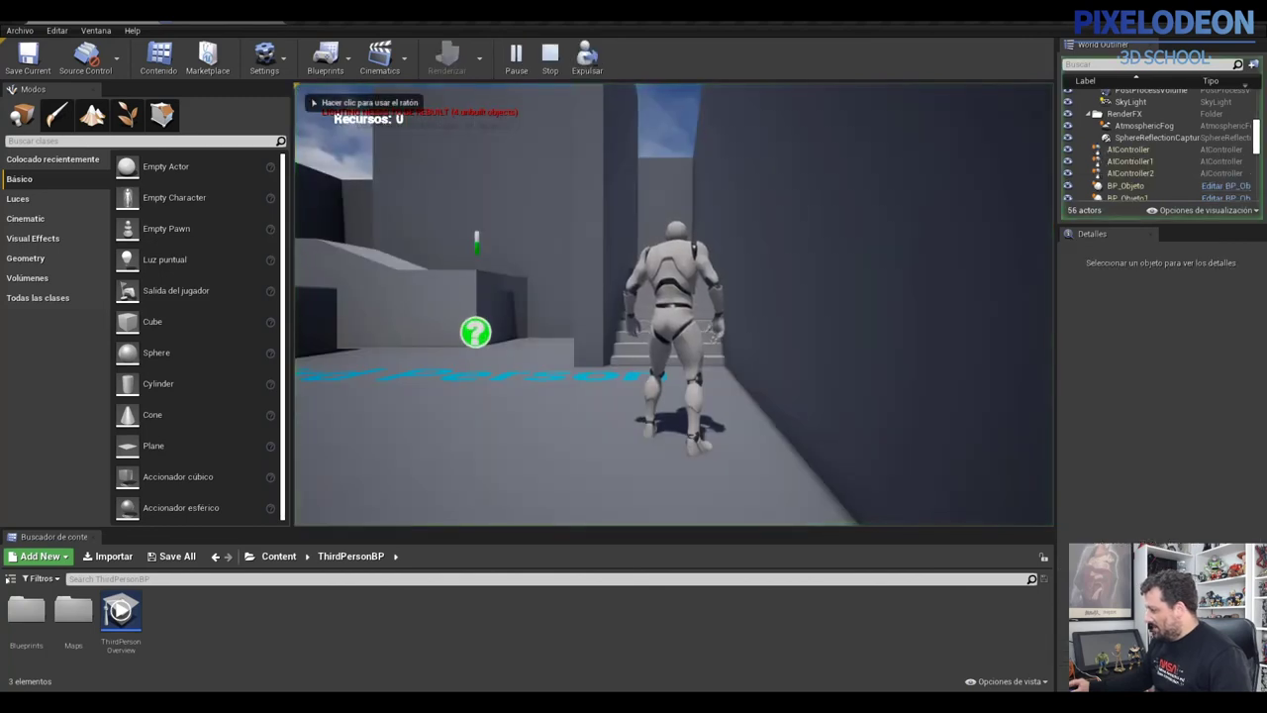
pyautogui.press('w')
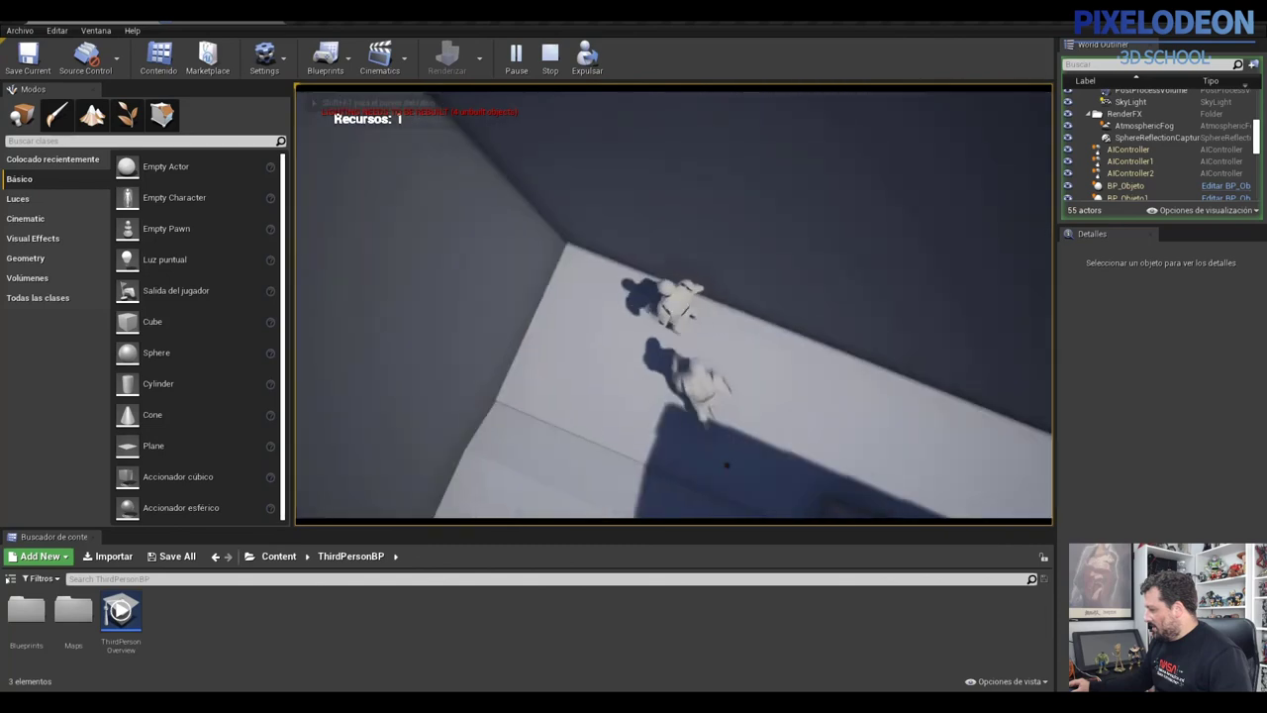
pyautogui.press('Escape')
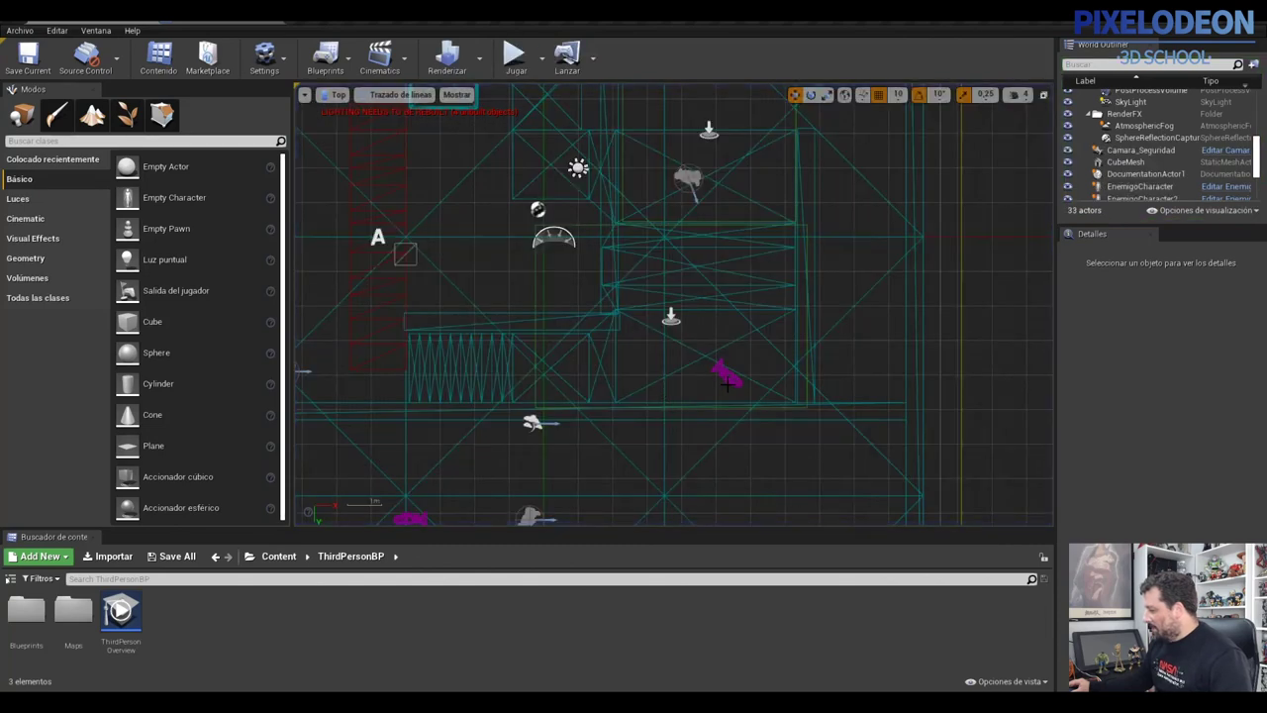
# - Move EnemigoCharacter3 to a new spot and rotate it to yaw 40
pyautogui.click(729, 380)
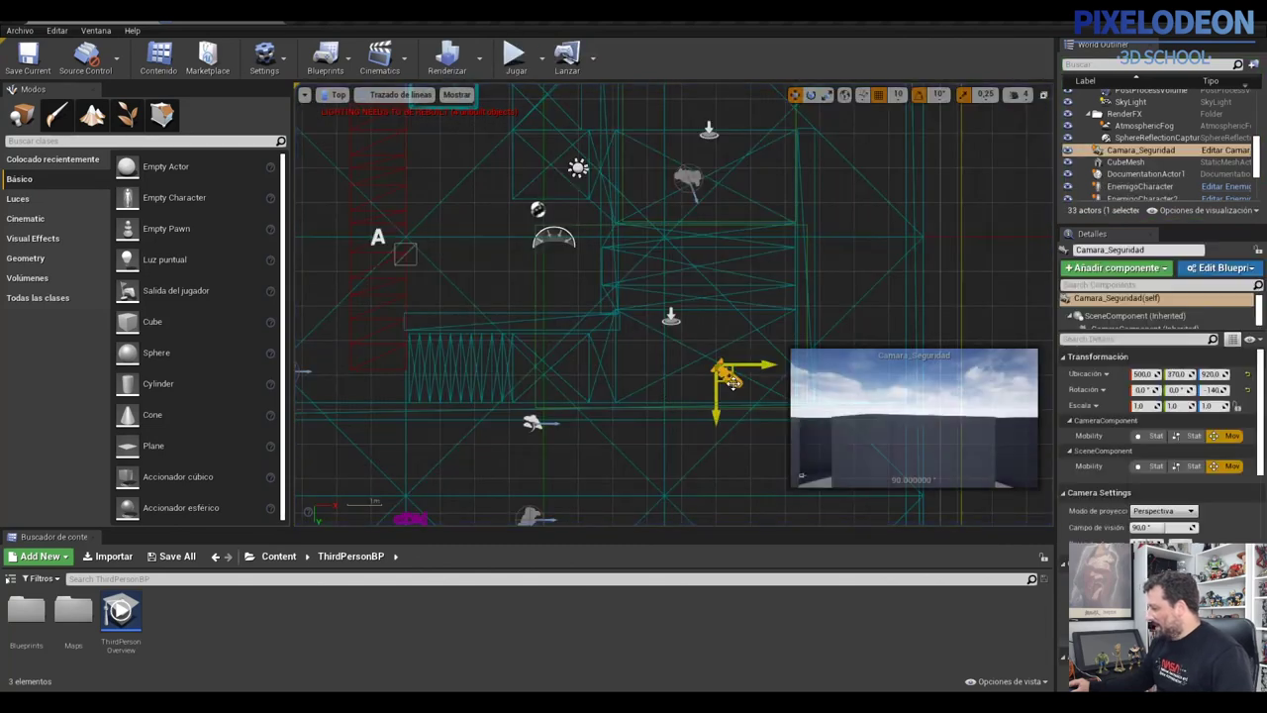
pyautogui.click(693, 189)
pyautogui.moveTo(693, 190)
pyautogui.mouseDown()
pyautogui.moveTo(721, 265)
pyautogui.moveTo(678, 259)
pyautogui.moveTo(736, 231)
pyautogui.mouseUp()
pyautogui.press('e')
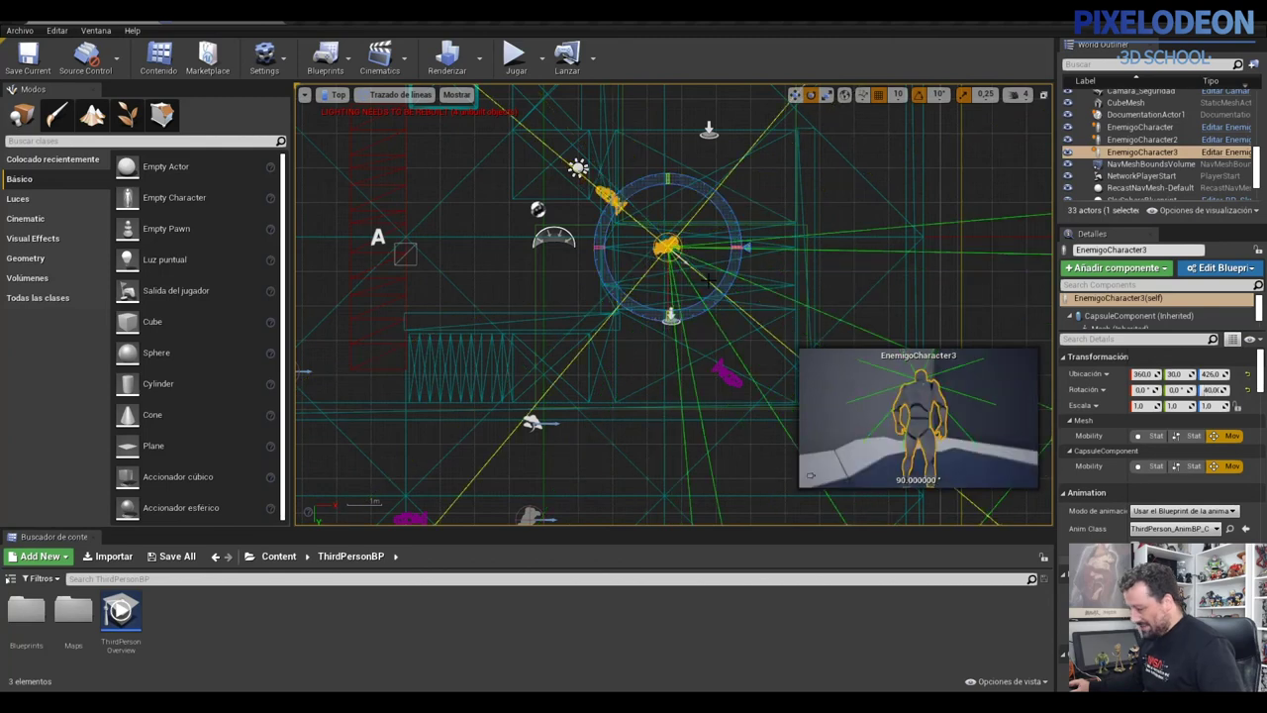
# - Reselect only Camara_Seguridad and start another play-test
pyautogui.click(724, 372)
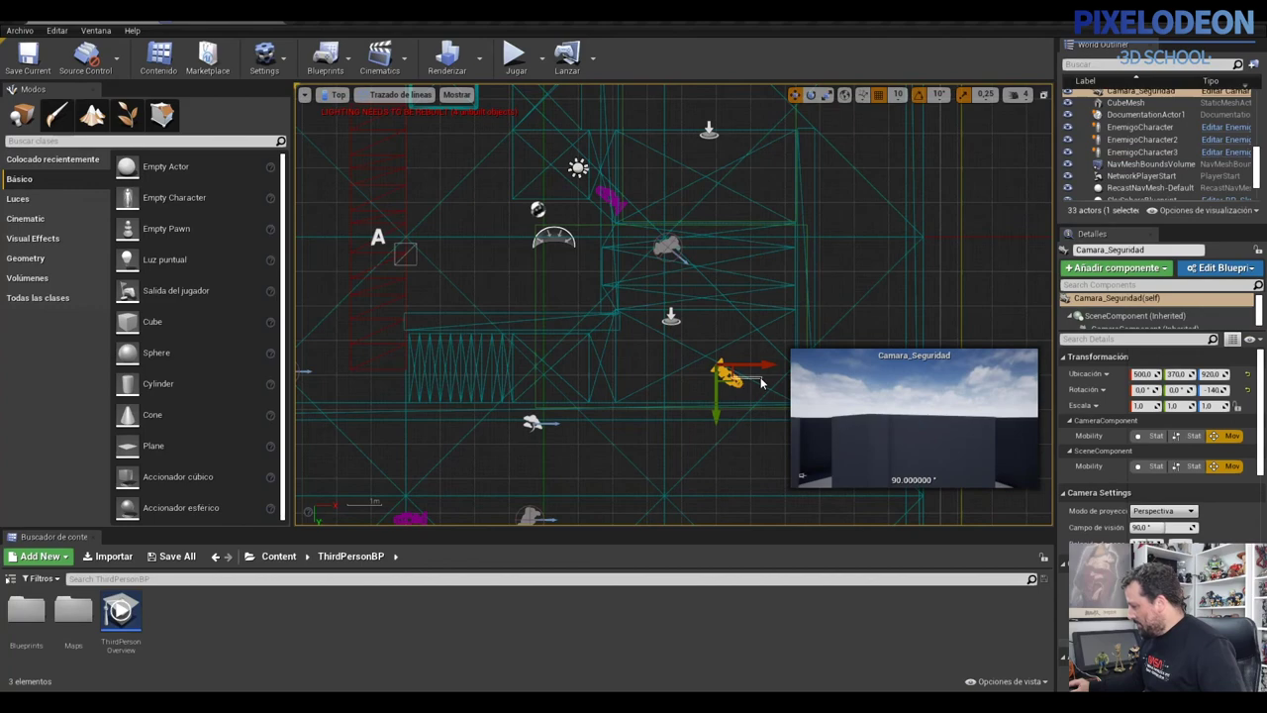
pyautogui.hotkey('ctrl', 'a')
pyautogui.click(743, 311)
pyautogui.click(726, 377)
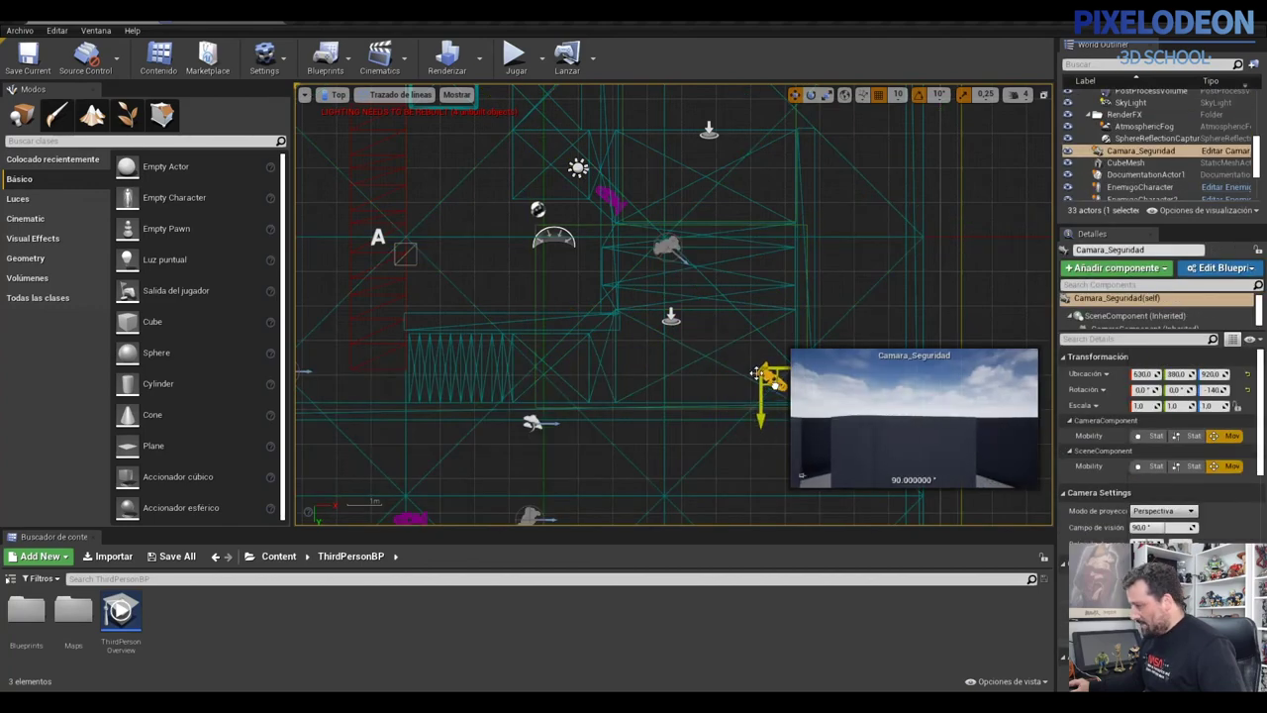
pyautogui.click(512, 54)
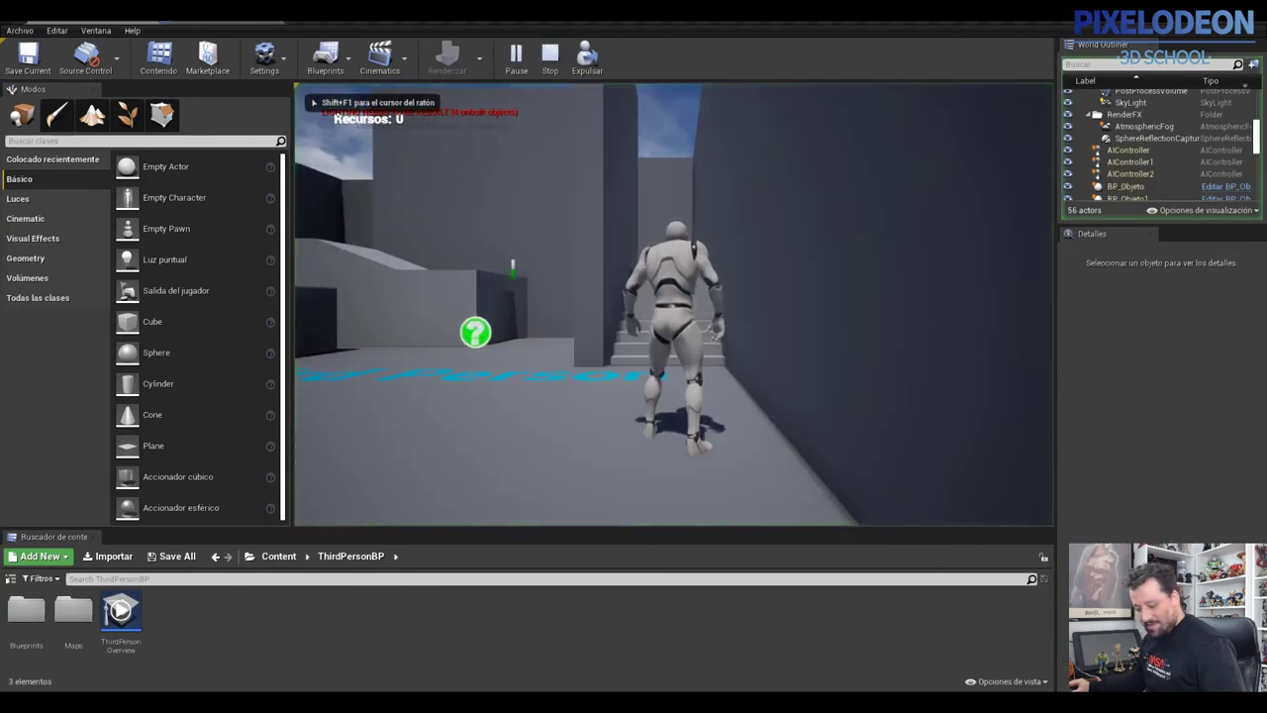
# - Run and jump the character through the camera zone with the enemy chasing, then stop
pyautogui.press('w')
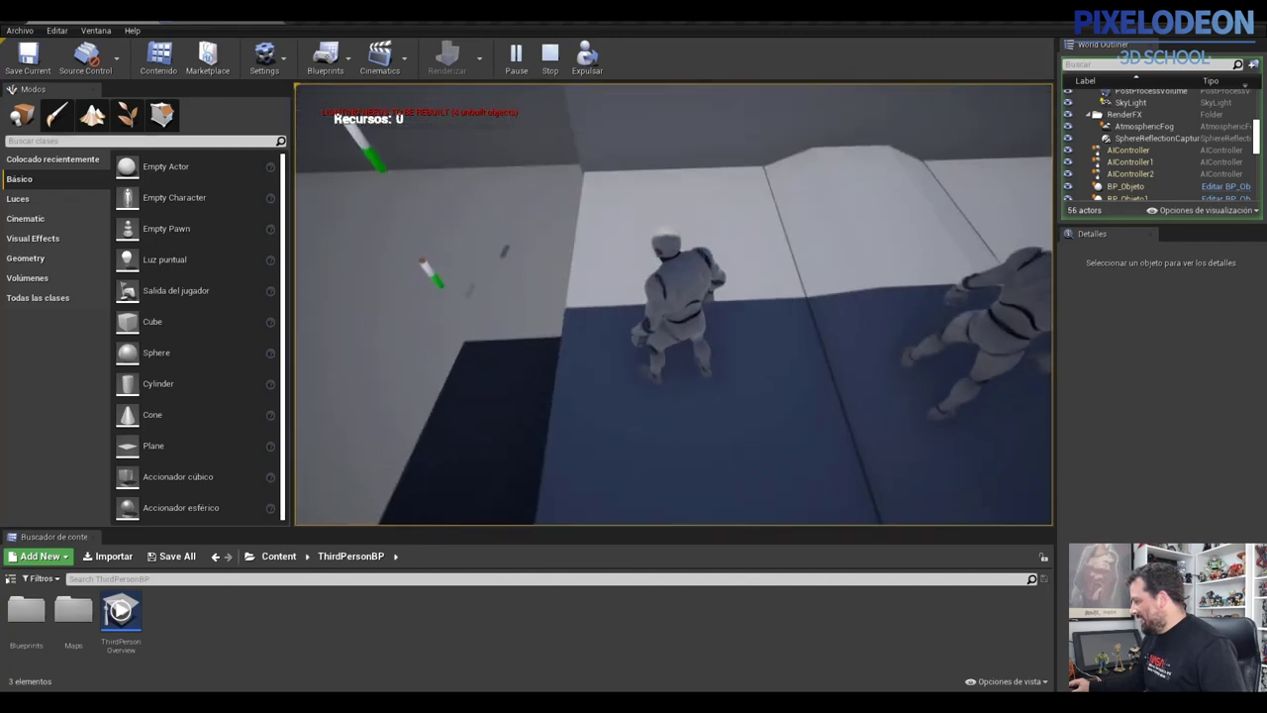
pyautogui.press('space')
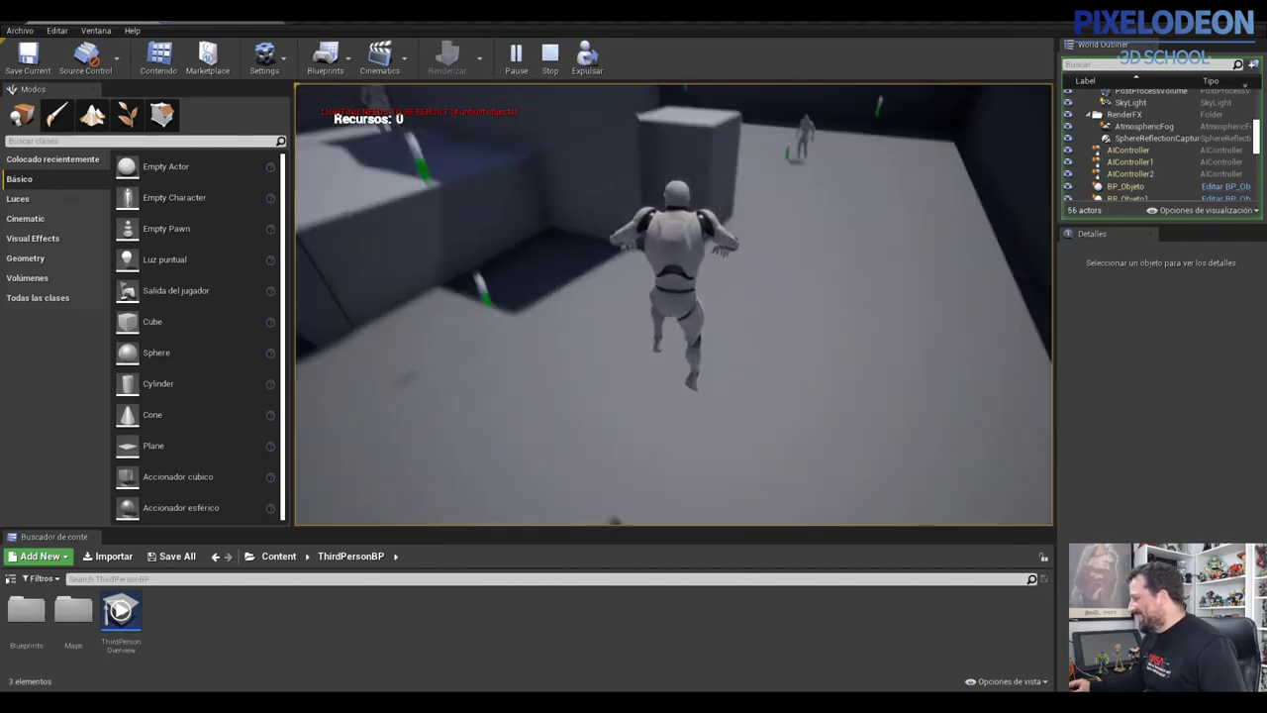
pyautogui.press('w')
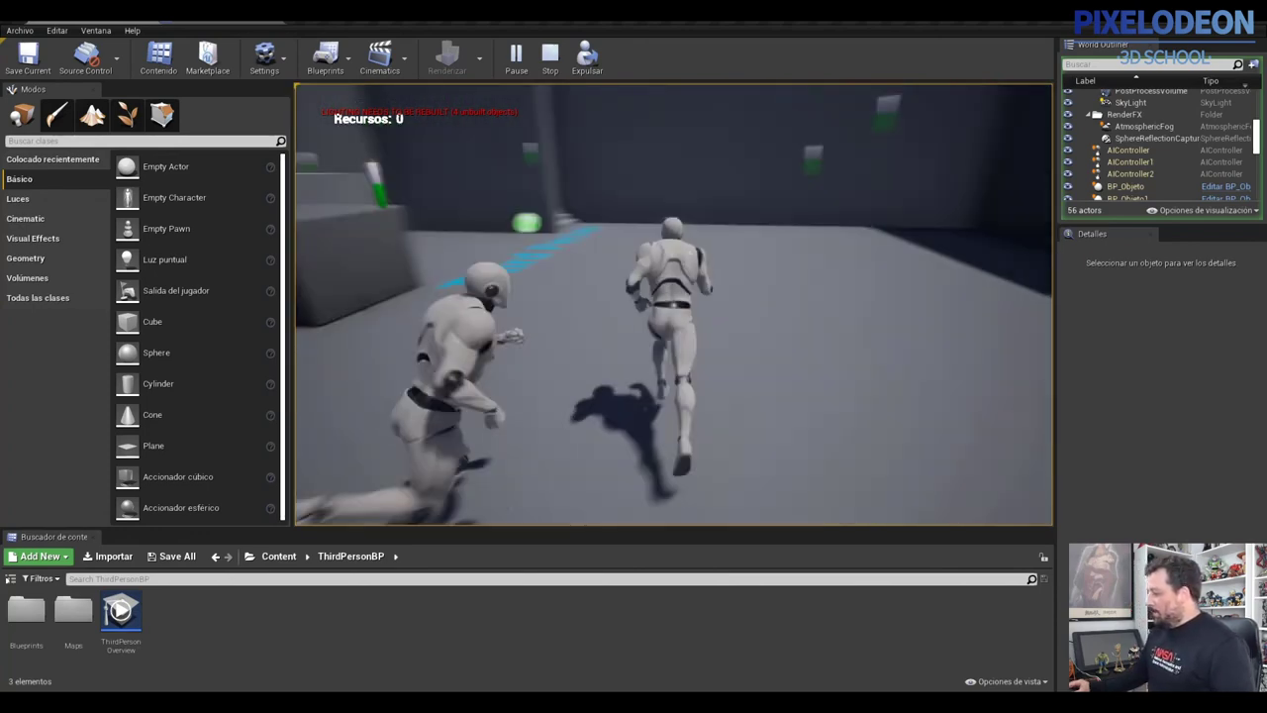
pyautogui.press('Escape')
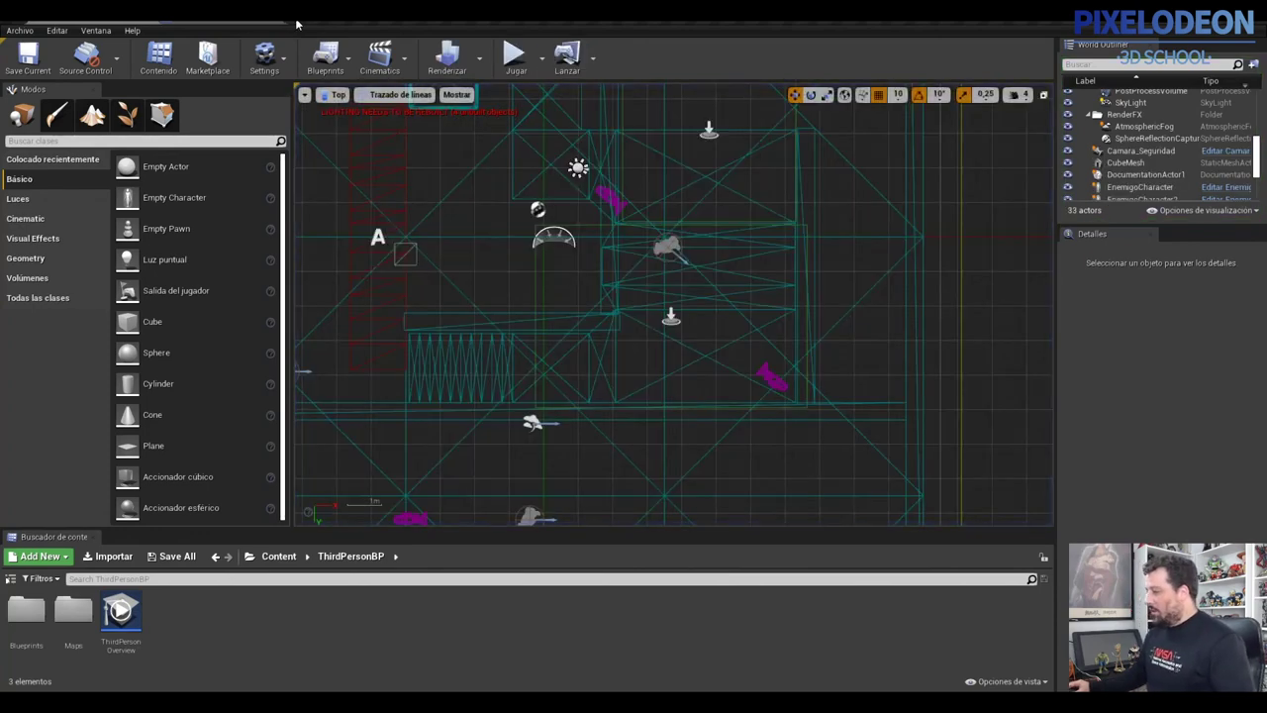
# - Switch the viewport to lit Perspective, fly over the maze, and run a brief play-test
pyautogui.click(337, 94)
pyautogui.click(342, 111)
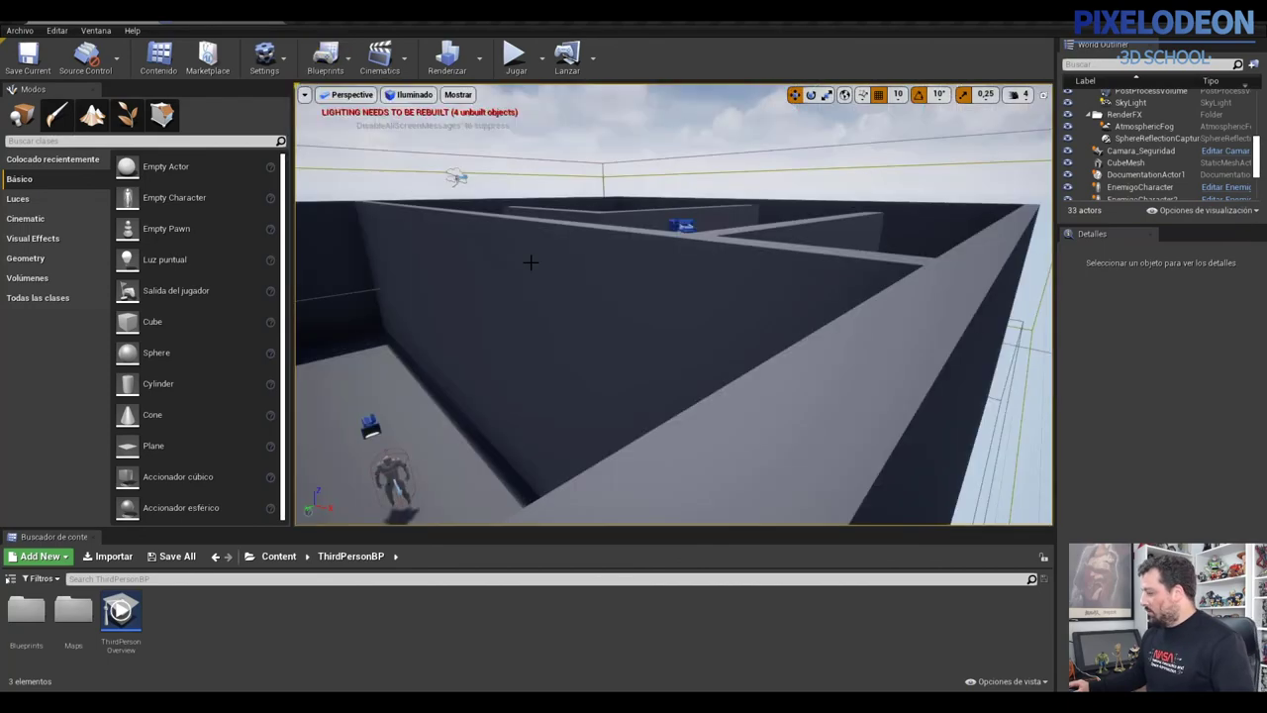
pyautogui.moveTo(714, 247); pyautogui.dragTo(713, 246, button='right')
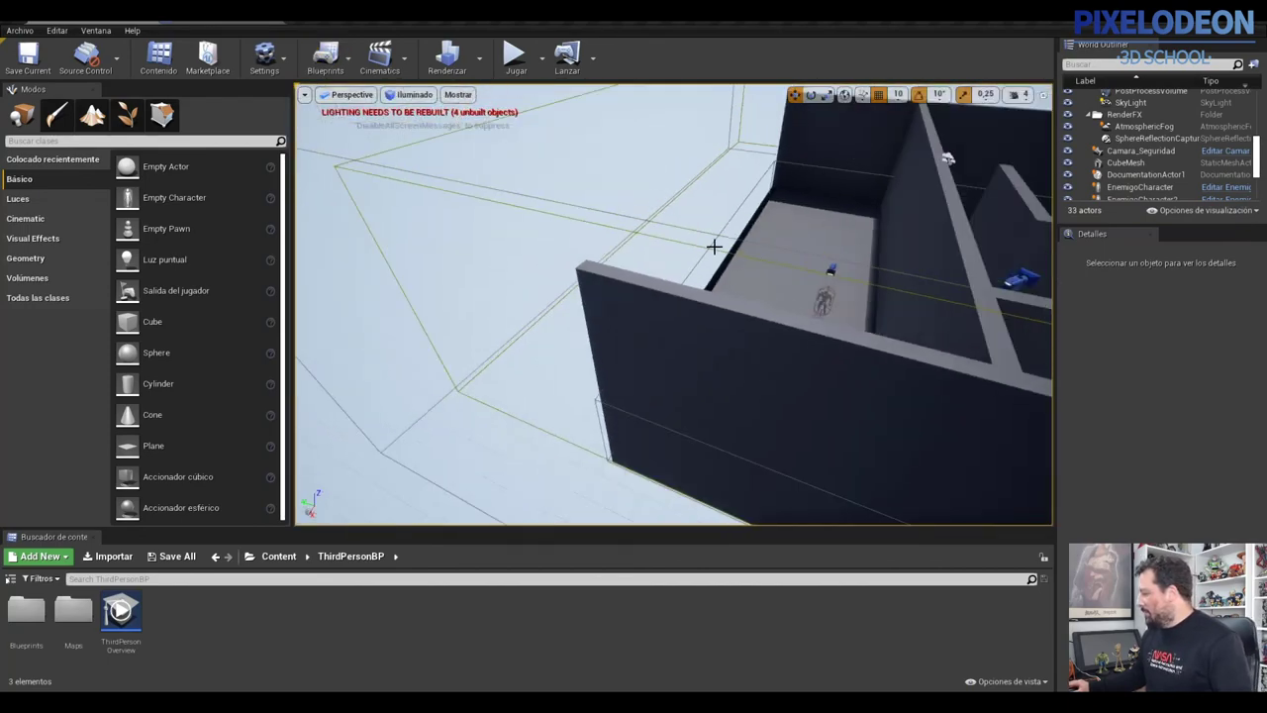
pyautogui.moveTo(673, 305); pyautogui.dragTo(673, 305, button='right')
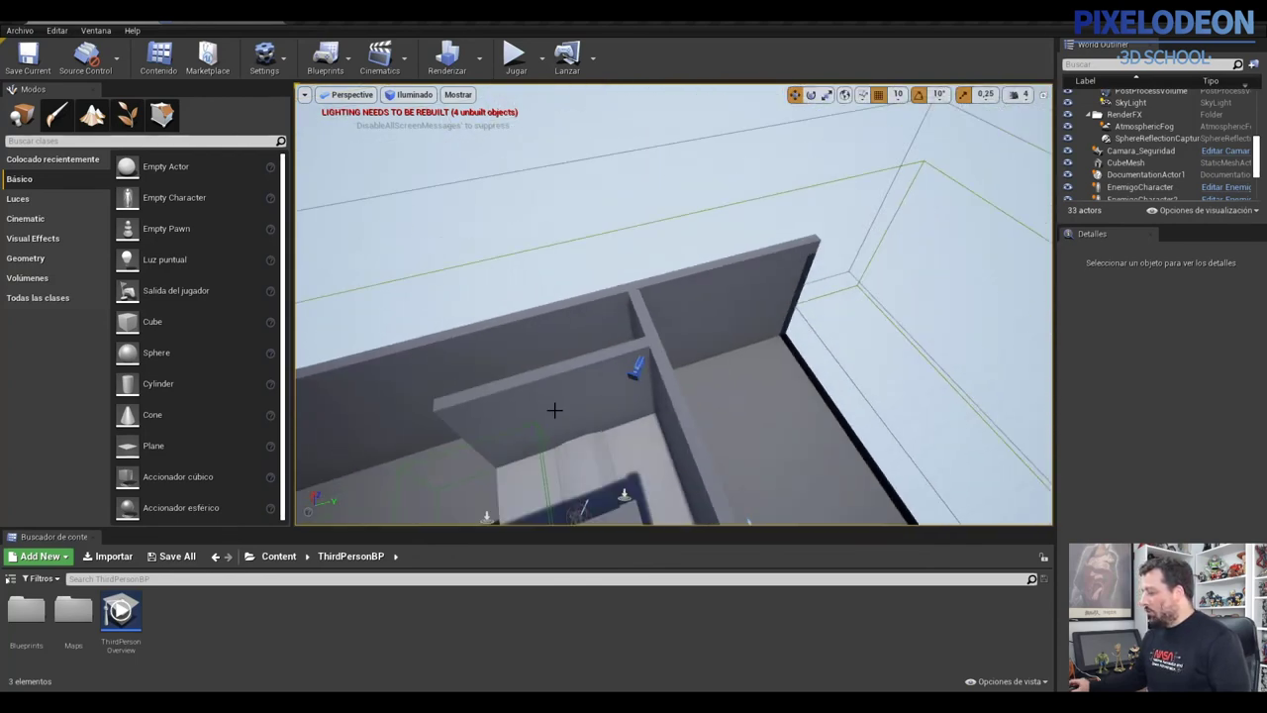
pyautogui.moveTo(581, 357); pyautogui.dragTo(582, 358, button='right')
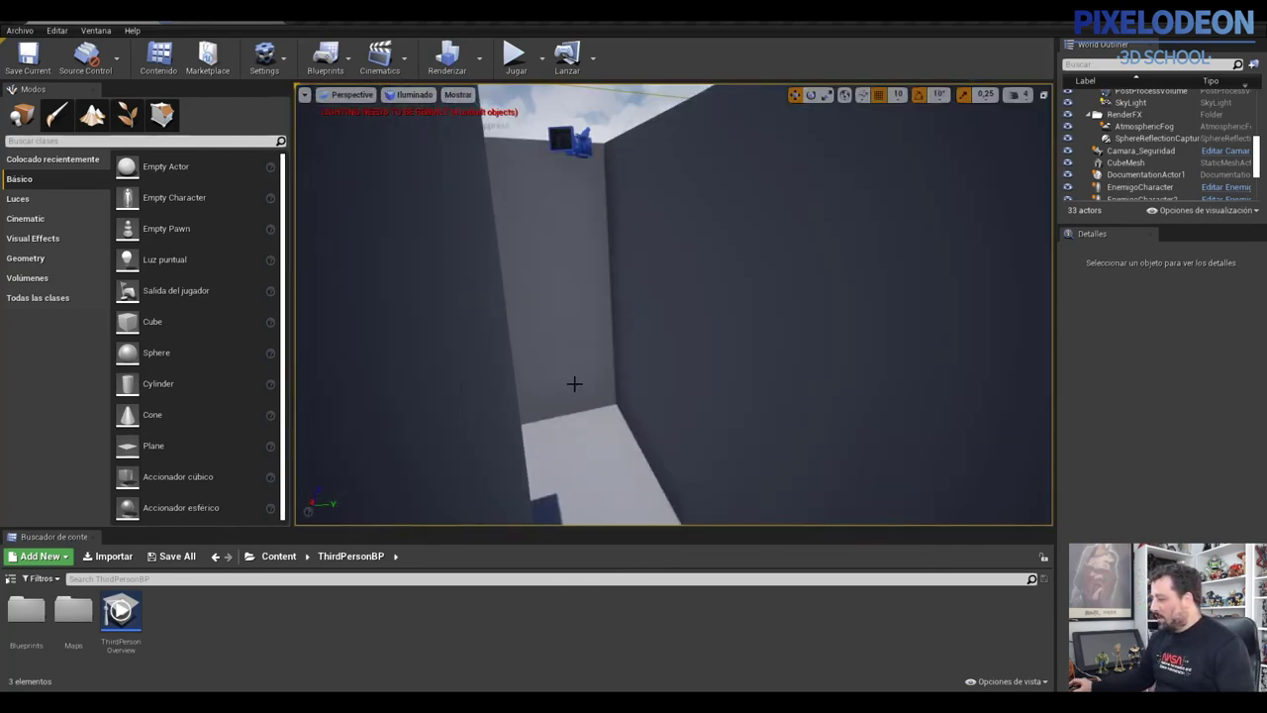
pyautogui.click(517, 59)
pyautogui.press('Escape')
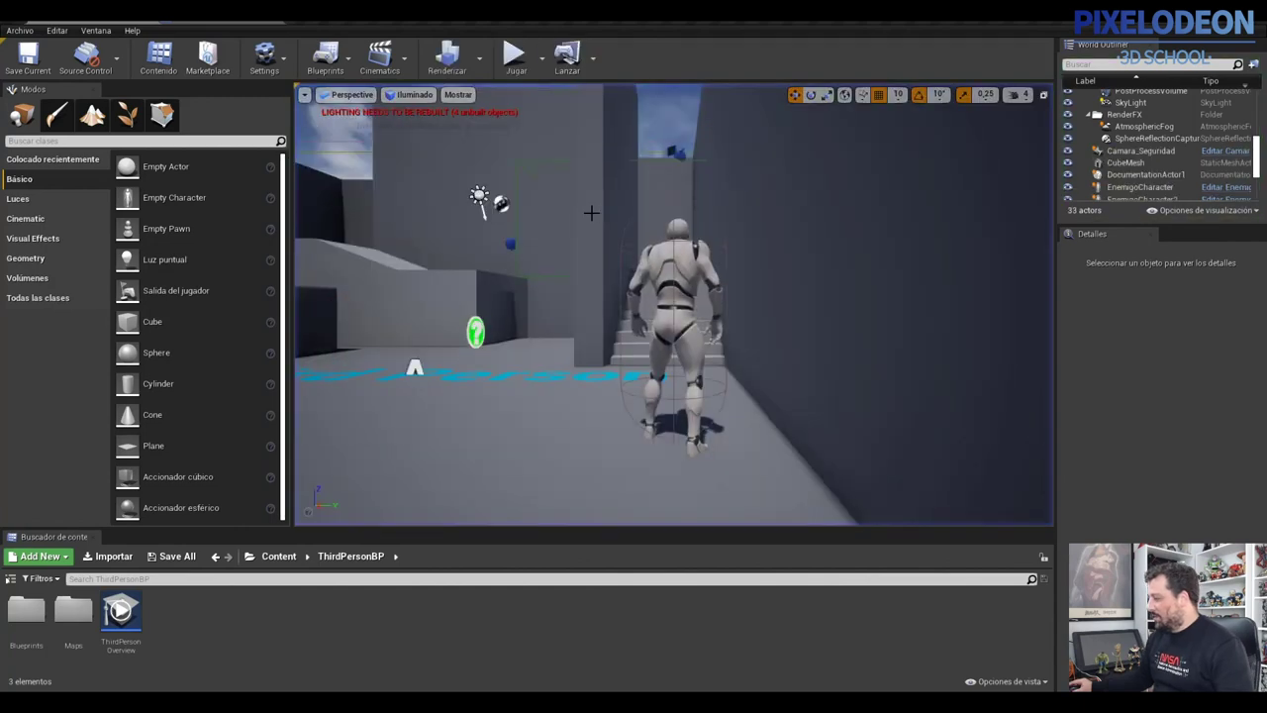